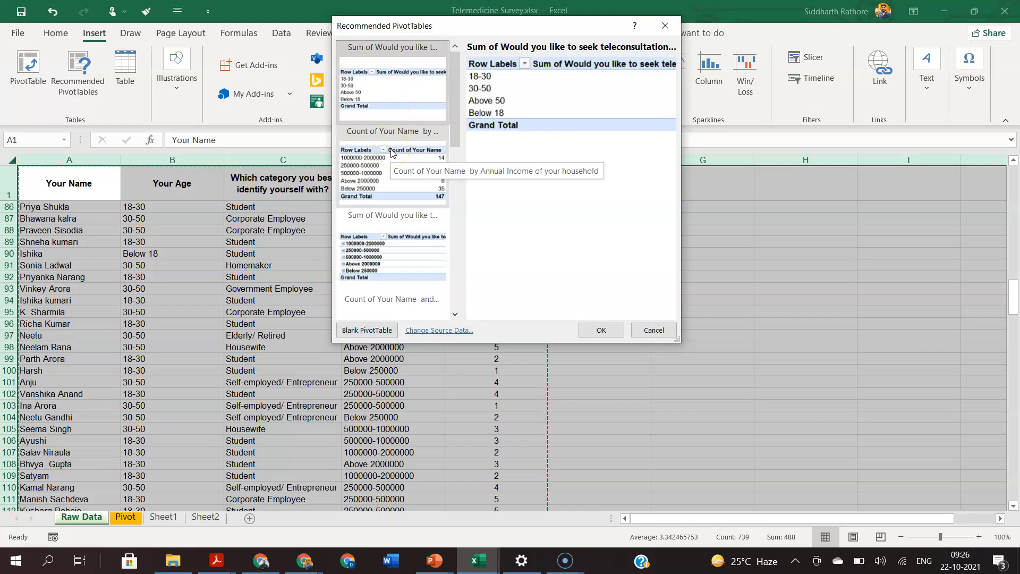
# Insert the recommended PivotTable that counts Your Name by Annual Income of your household.
pyautogui.scroll(-5, 375, 202)
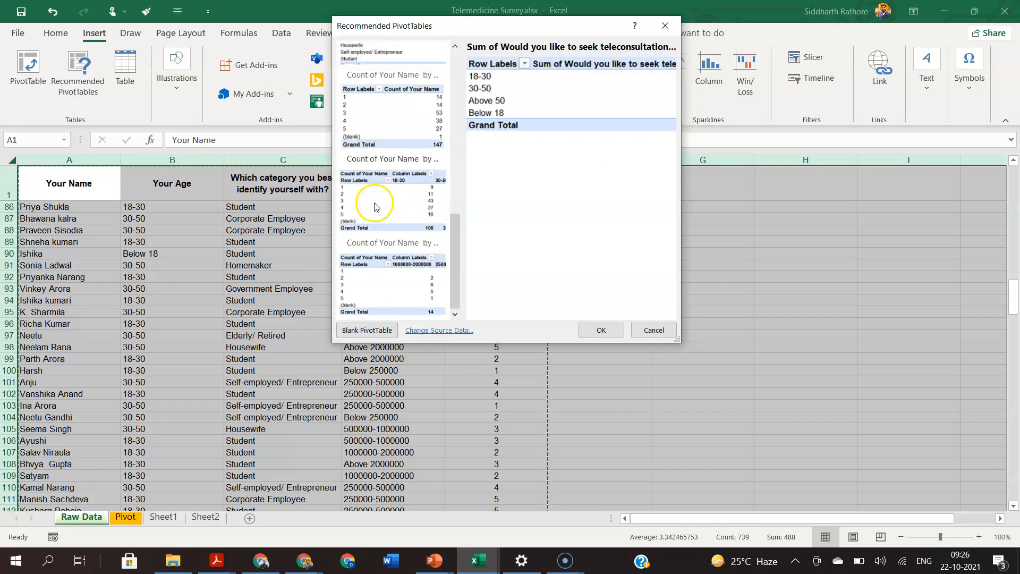
pyautogui.scroll(5, 382, 220)
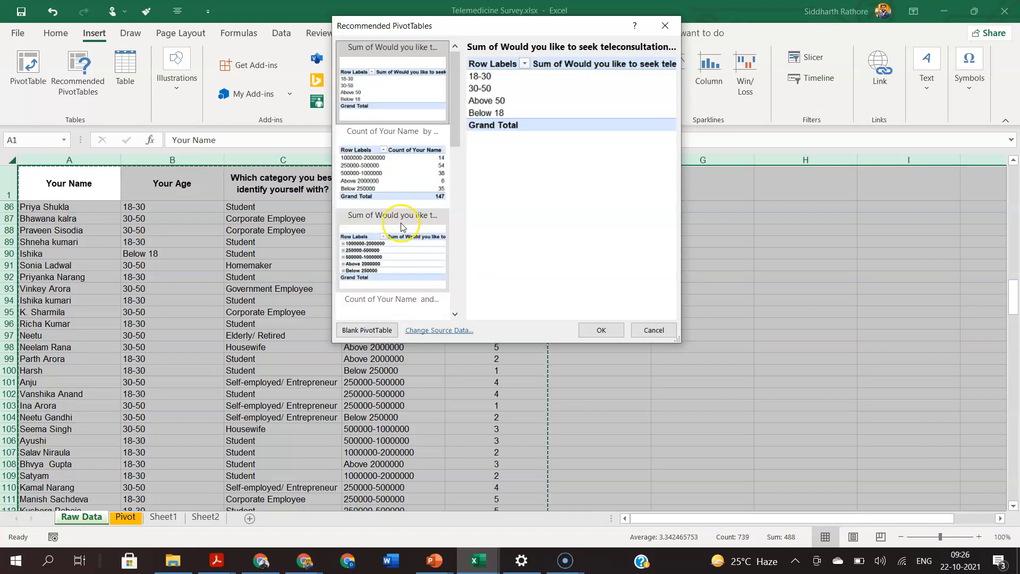
pyautogui.click(394, 192)
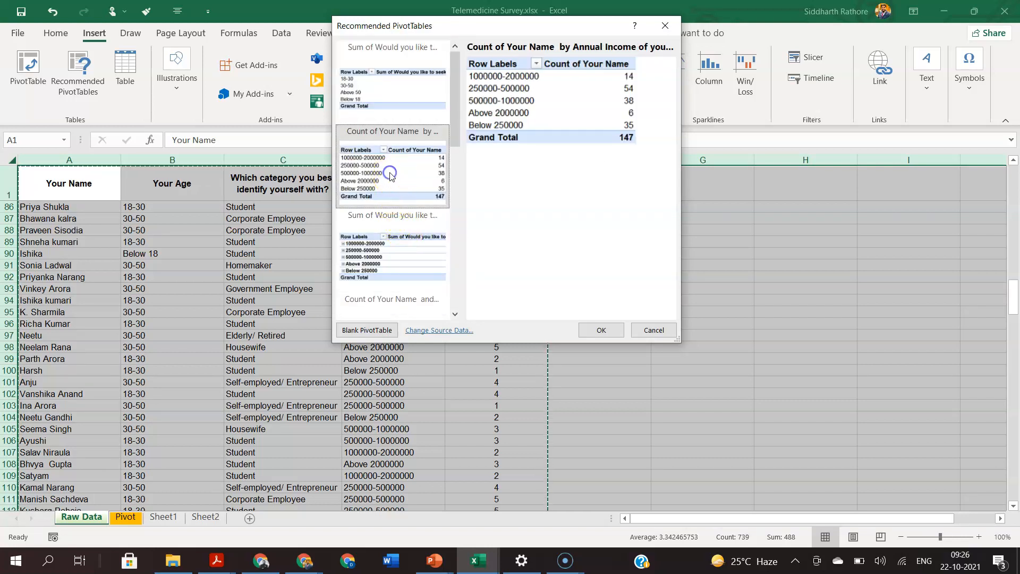
pyautogui.click(591, 331)
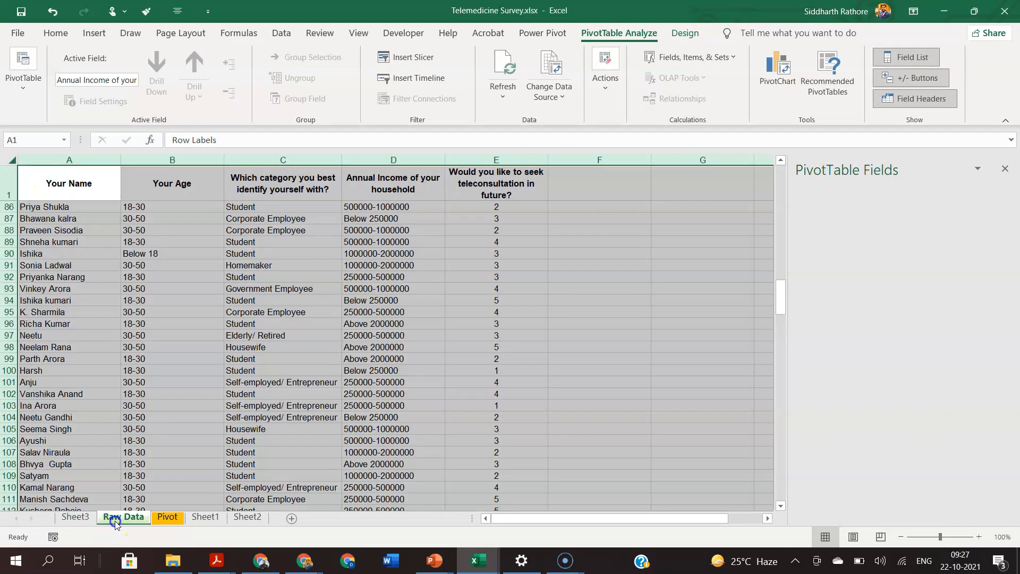
# In the PivotTable on Sheet3, replace the annual income row field with "Which category you best identify yourself with?".
pyautogui.click(118, 517)
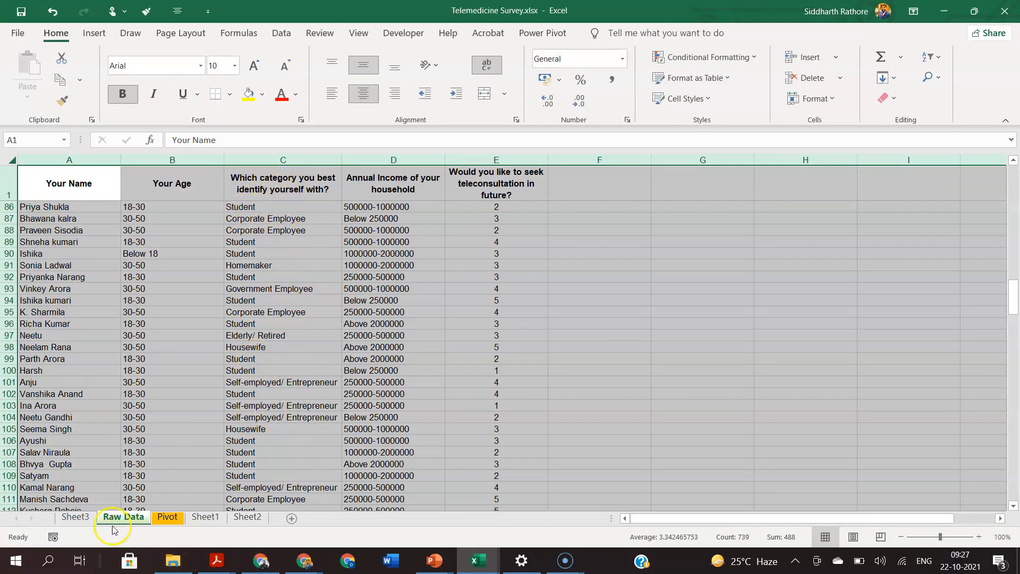
pyautogui.click(75, 516)
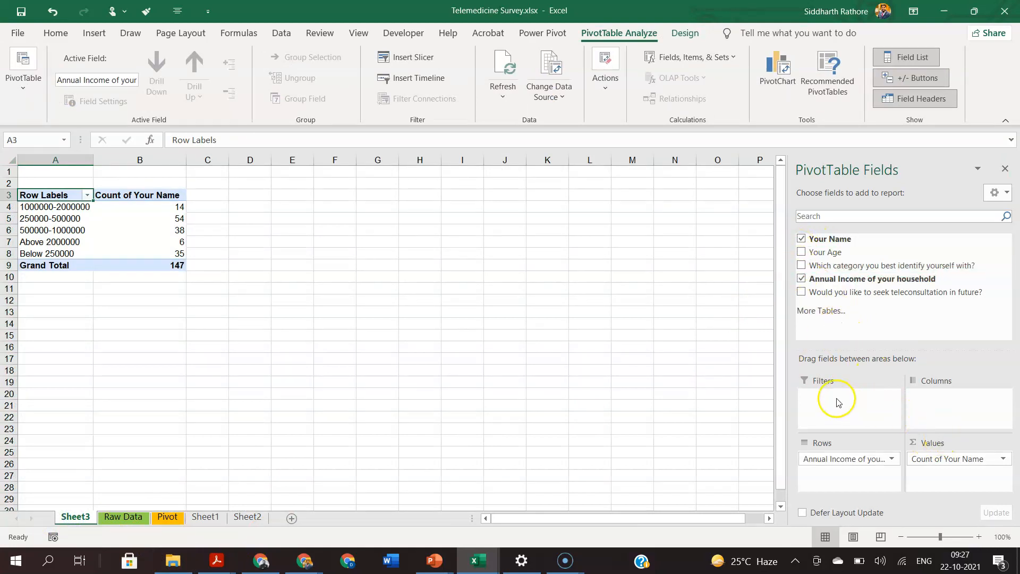
pyautogui.click(892, 460)
pyautogui.click(832, 427)
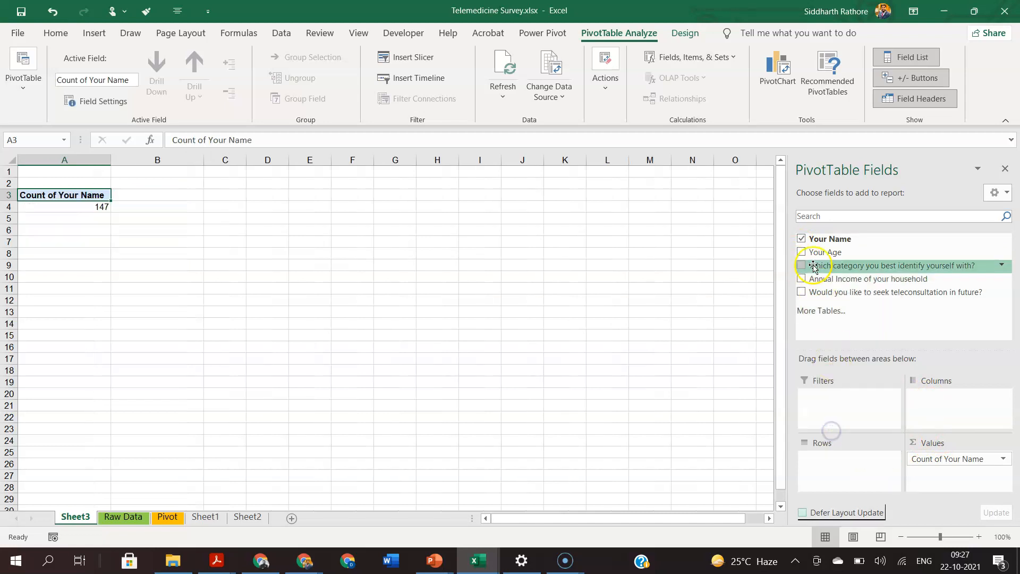
pyautogui.click(848, 338)
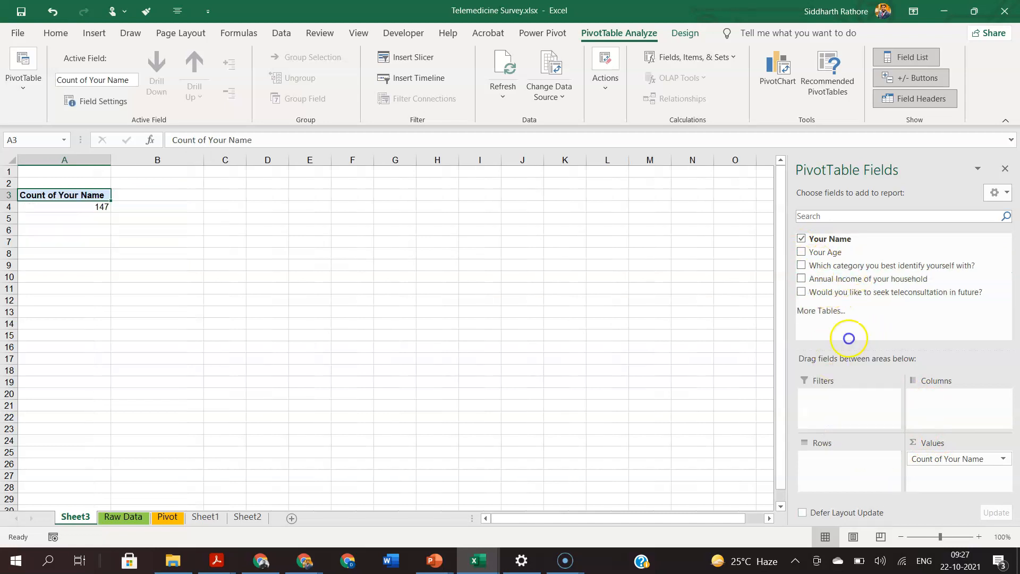
pyautogui.moveTo(861, 471); pyautogui.dragTo(864, 464)
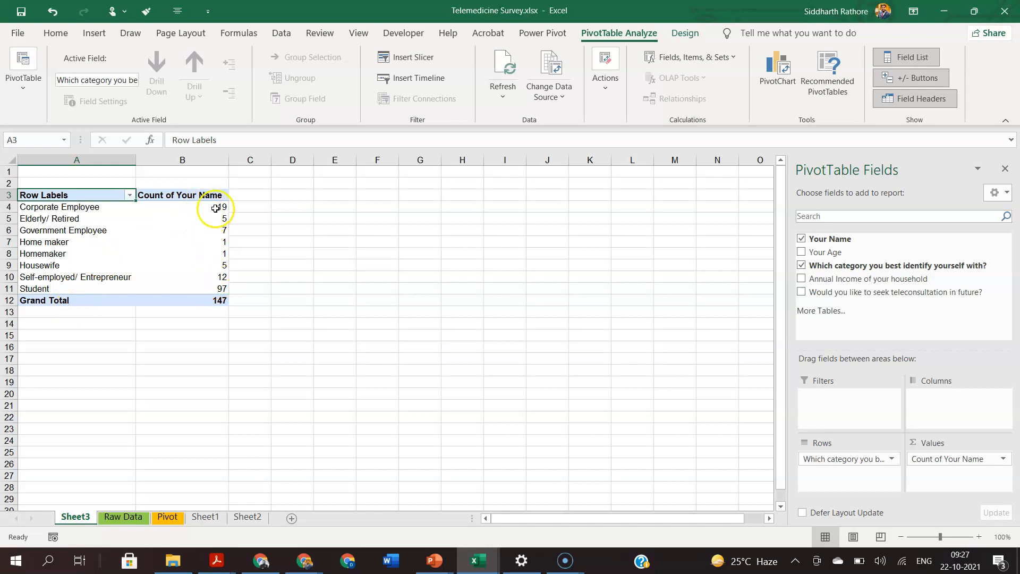
# On Raw Data, mark the name column in black ink and the category column and its header in pink, and return to Sheet3.
pyautogui.moveTo(221, 279)
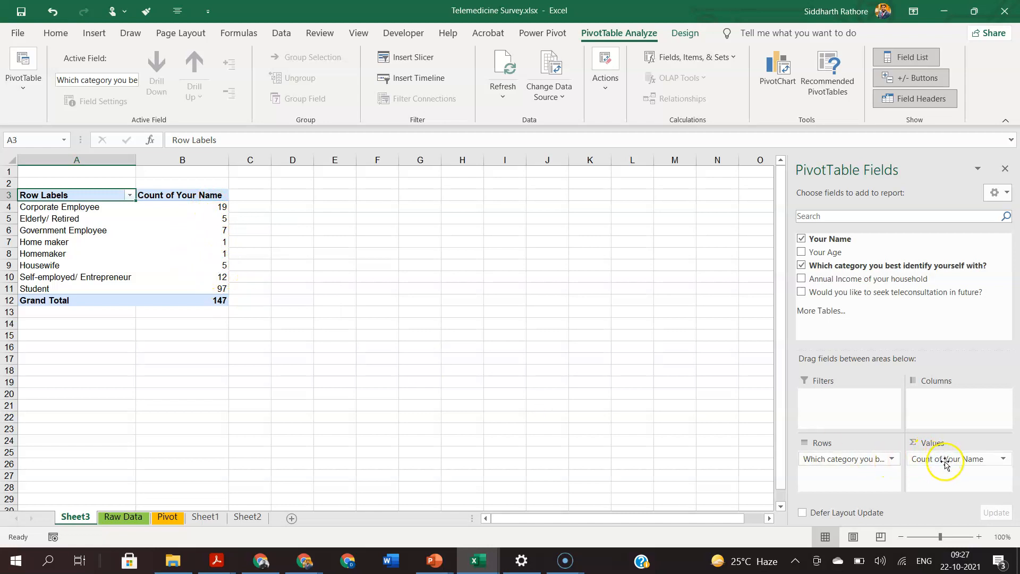
pyautogui.click(131, 522)
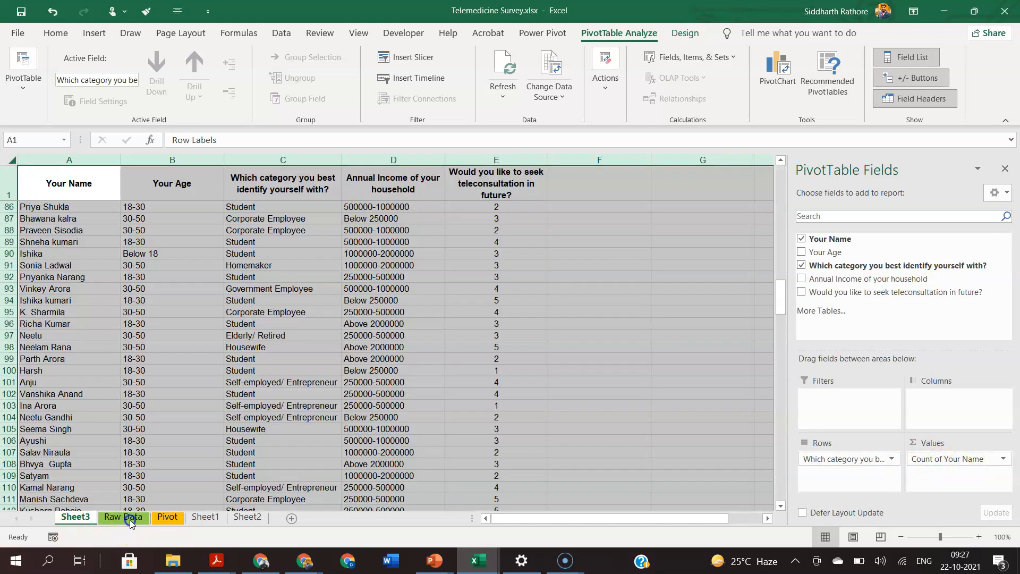
pyautogui.click(175, 407)
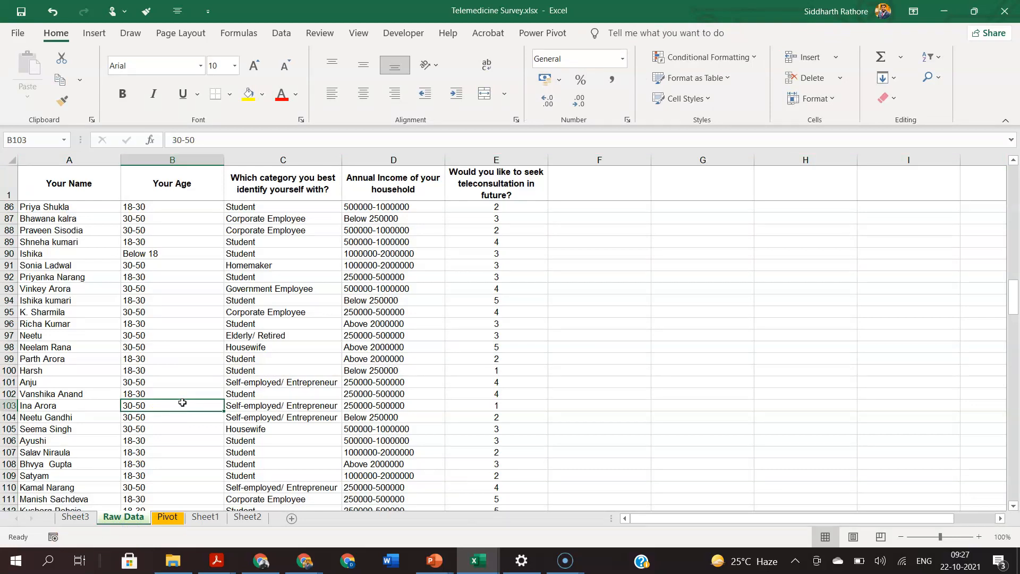
pyautogui.moveTo(98, 199); pyautogui.dragTo(111, 303)
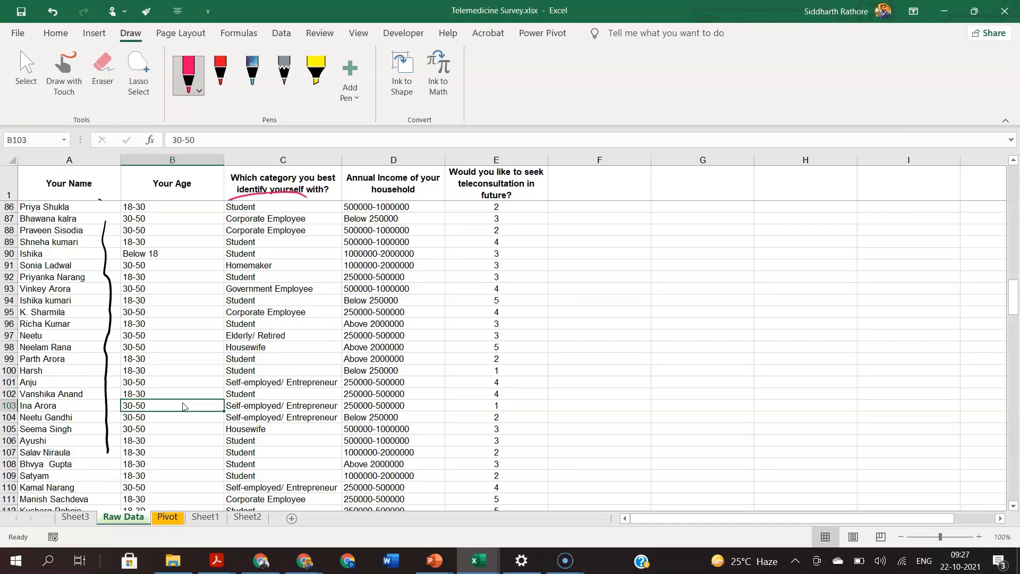
pyautogui.click(199, 90)
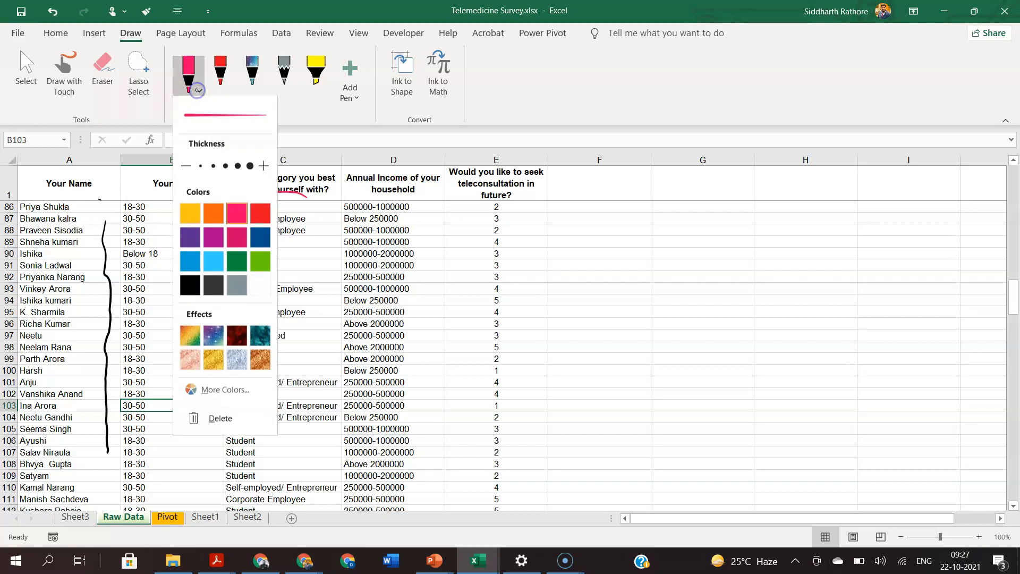
pyautogui.click(239, 214)
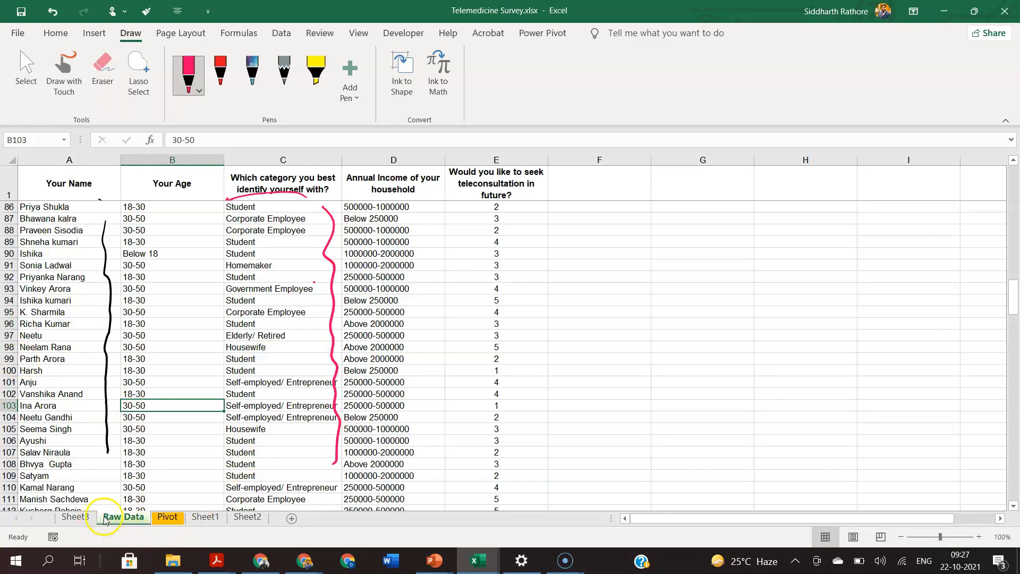
pyautogui.click(76, 519)
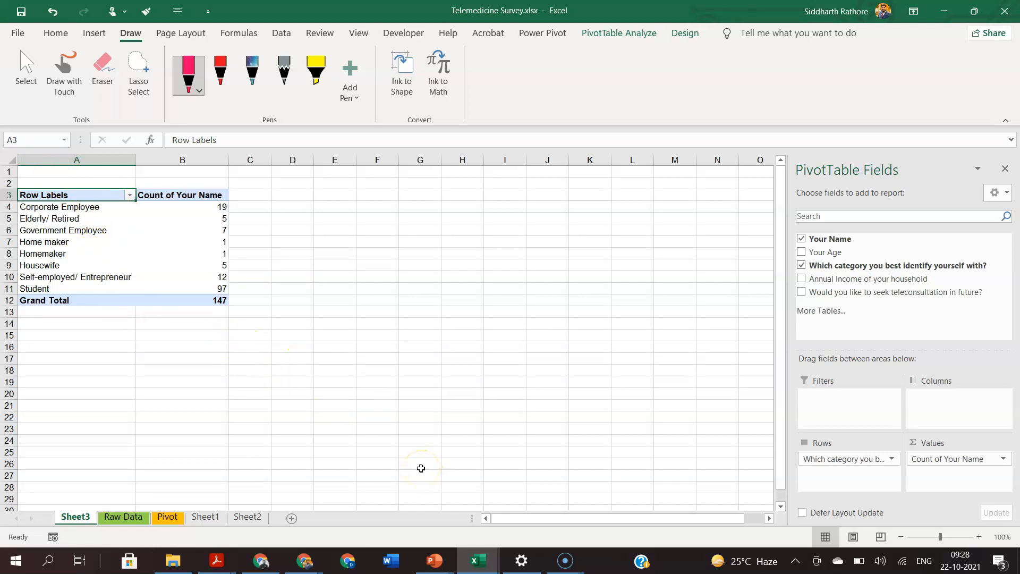
# Switch to the Google Meet call, close the meeting details, and return to the Excel workbook.
pyautogui.moveTo(304, 558)
pyautogui.click(340, 512)
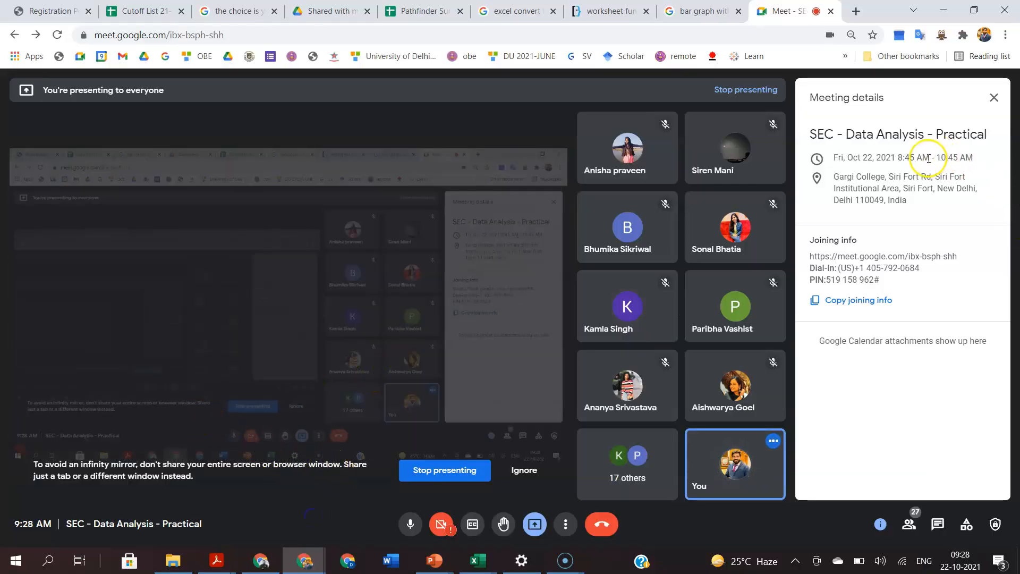
pyautogui.click(994, 98)
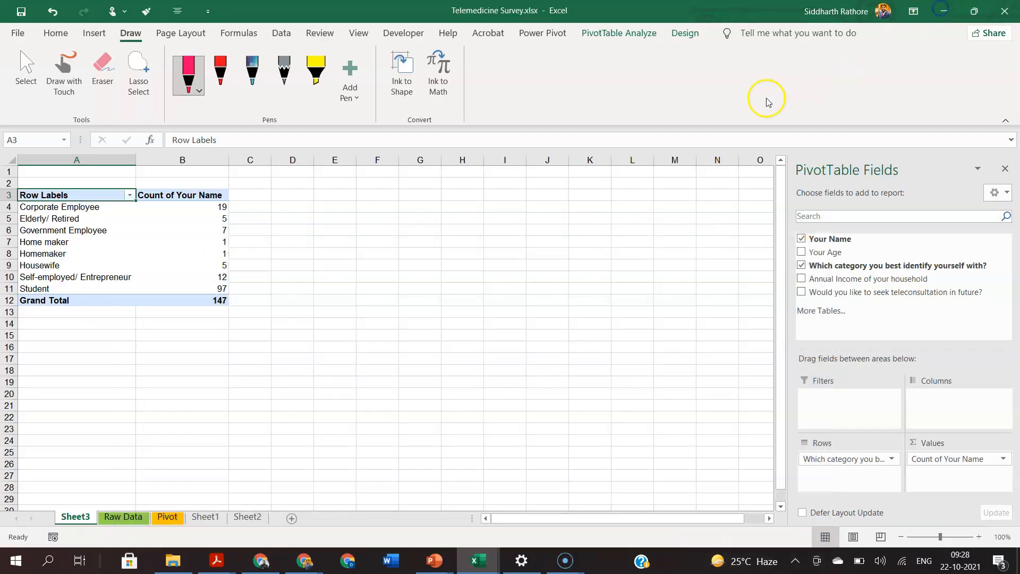
pyautogui.click(944, 11)
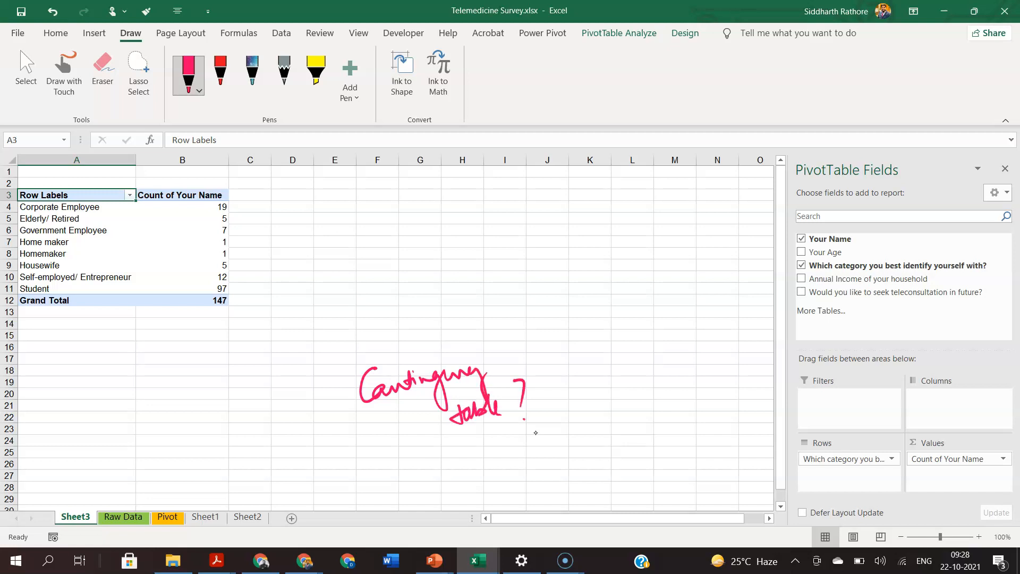
# Handwrite and underline "Contingency table? → At least 2 categories" in pink ink below the PivotTable, checking the Meet call in between.
pyautogui.moveTo(393, 465); pyautogui.dragTo(556, 422)
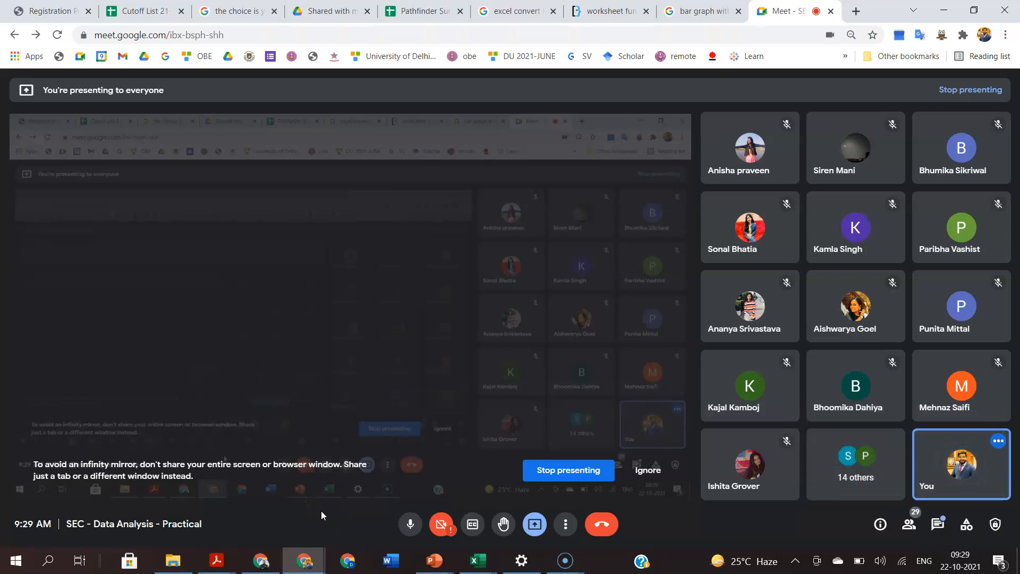
pyautogui.click(946, 12)
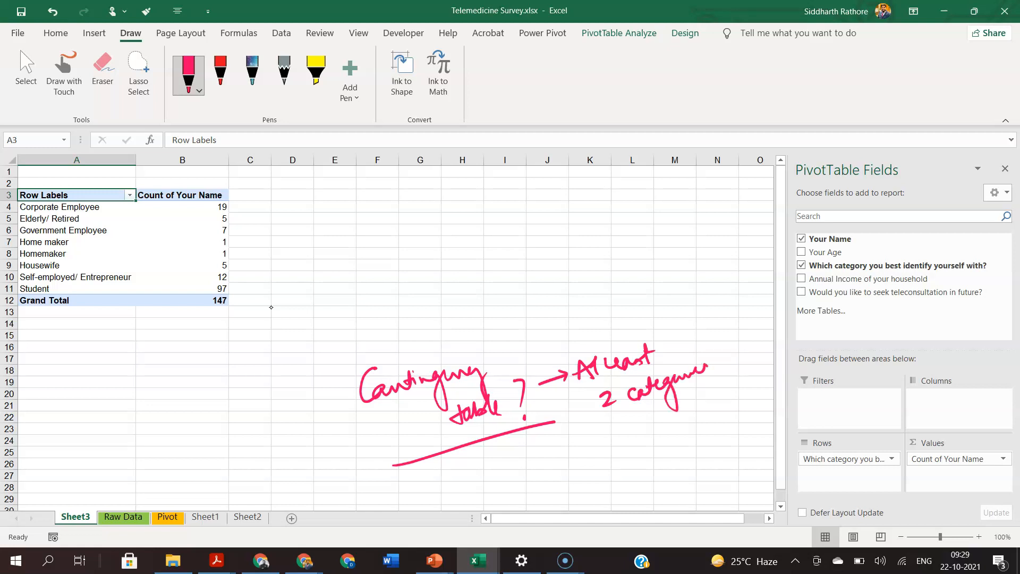
pyautogui.moveTo(649, 408); pyautogui.dragTo(736, 379)
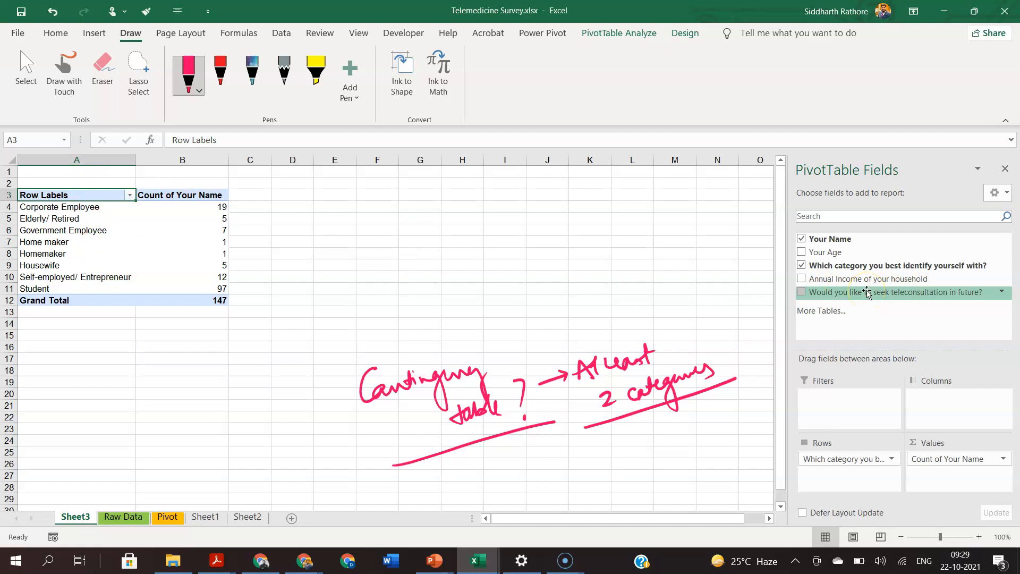
# Add "Would you like to seek teleconsultation in future?" as the PivotTable's column field and filter out its (blank) item.
pyautogui.moveTo(867, 292); pyautogui.dragTo(911, 326)
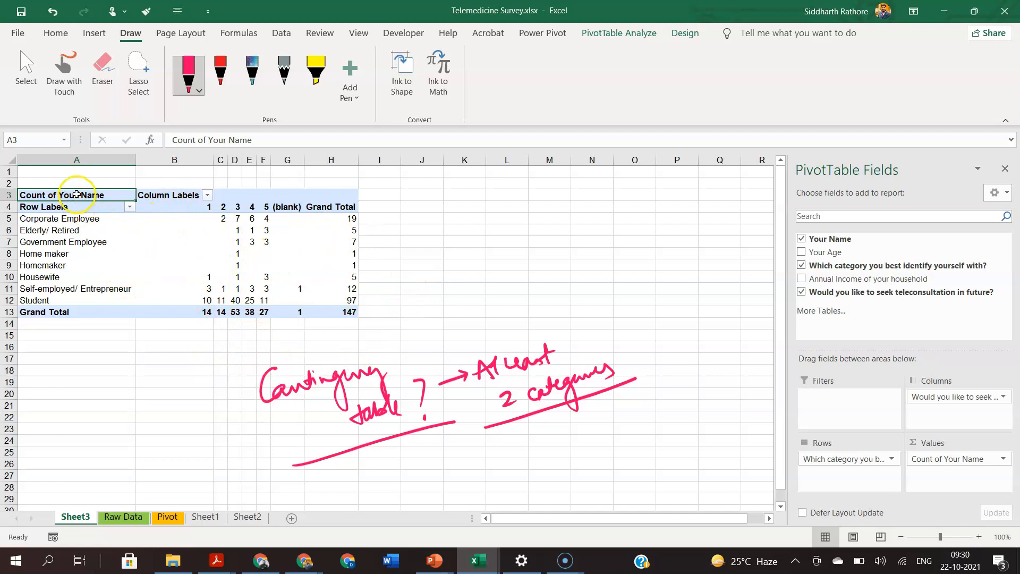
pyautogui.click(169, 194)
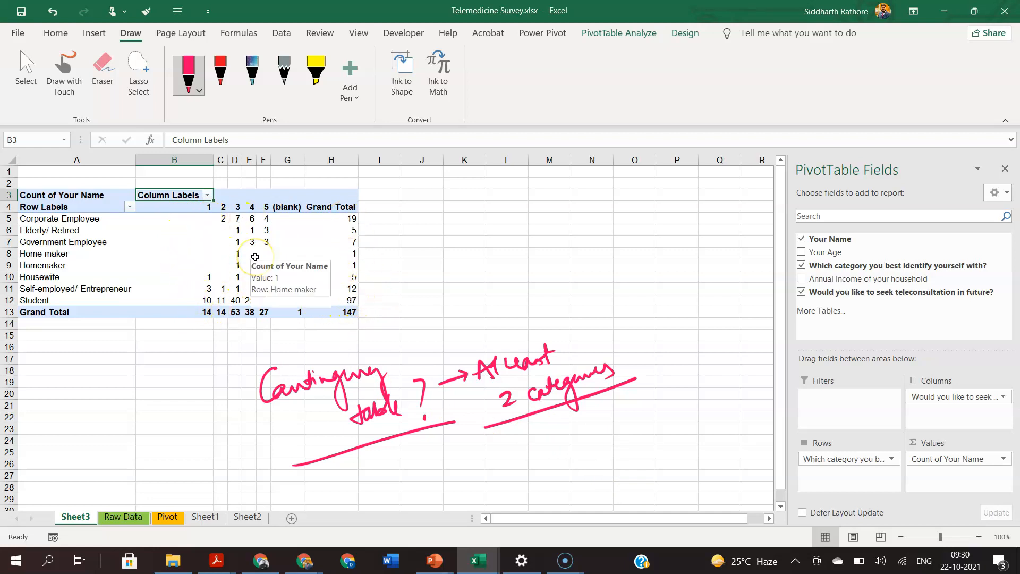
pyautogui.click(207, 197)
pyautogui.click(77, 408)
pyautogui.click(133, 462)
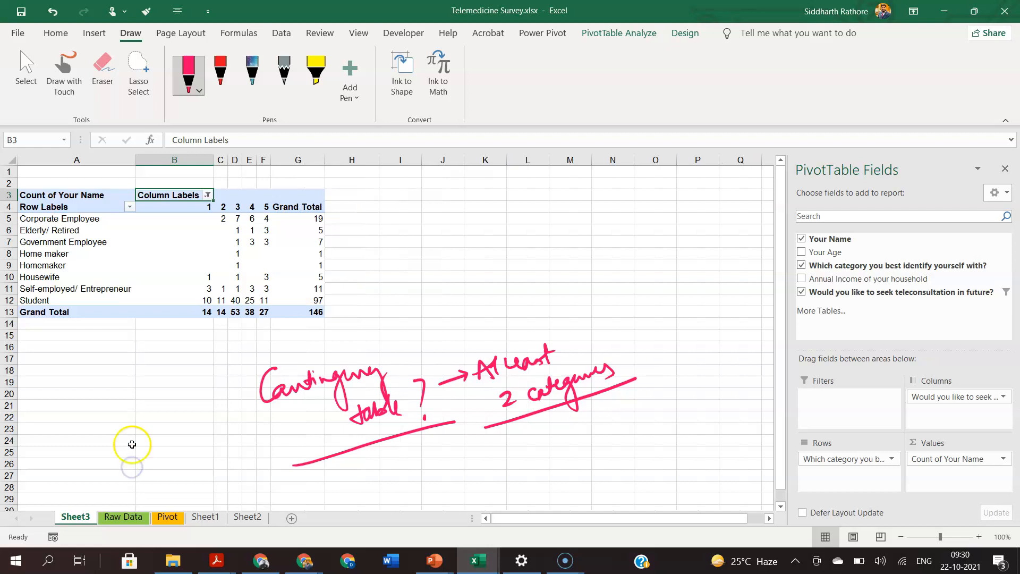
pyautogui.click(220, 370)
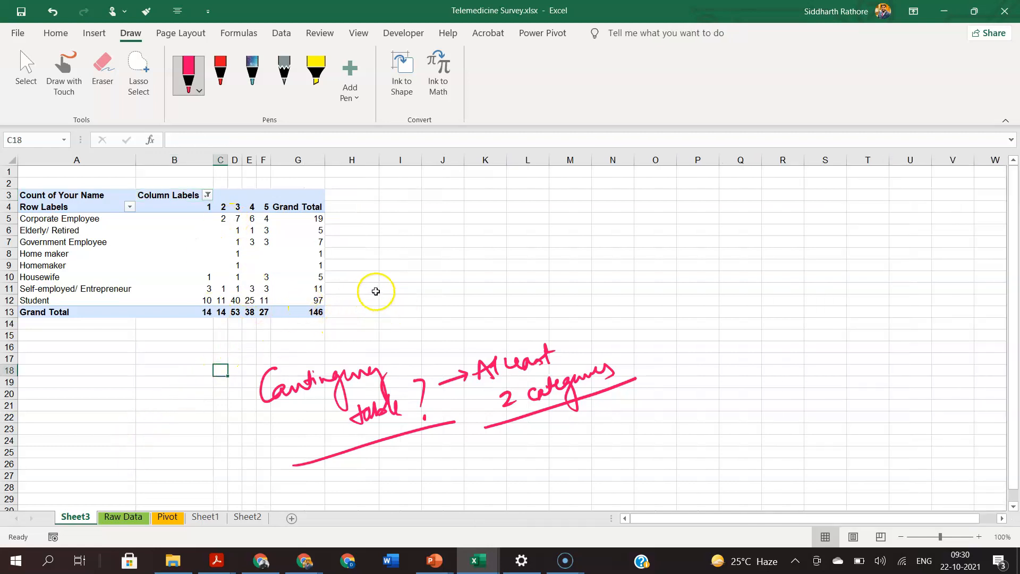
# Circle the PivotTable's overall total in green ink and label it with an arrow and the handwritten note "grand total".
pyautogui.click(207, 289)
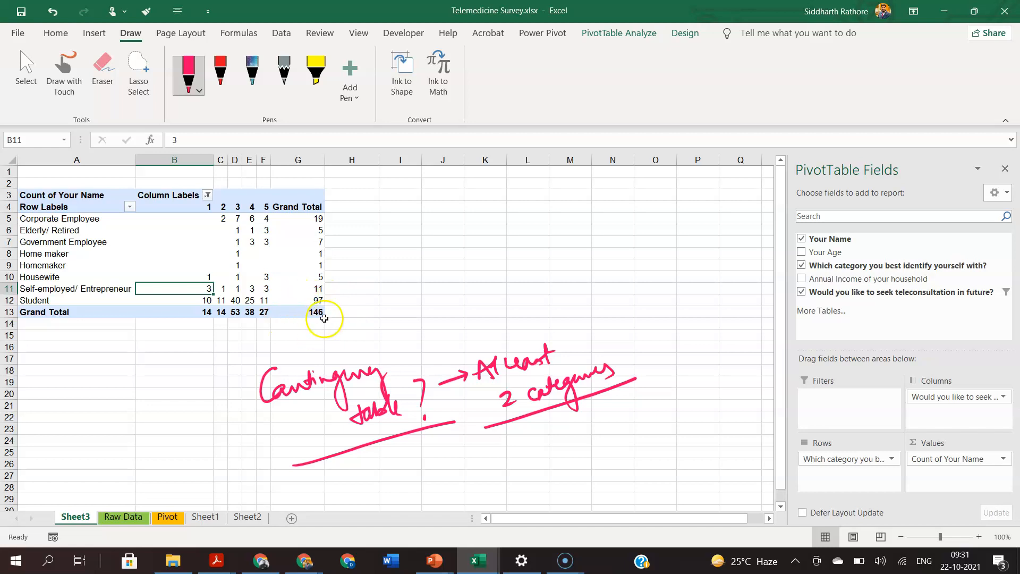
pyautogui.moveTo(316, 312)
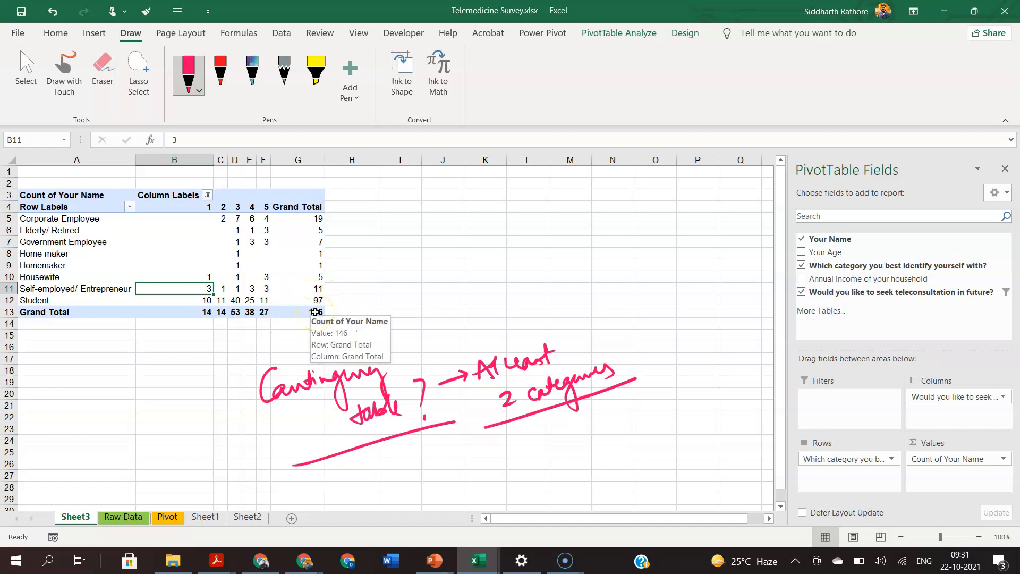
pyautogui.click(199, 92)
pyautogui.click(237, 262)
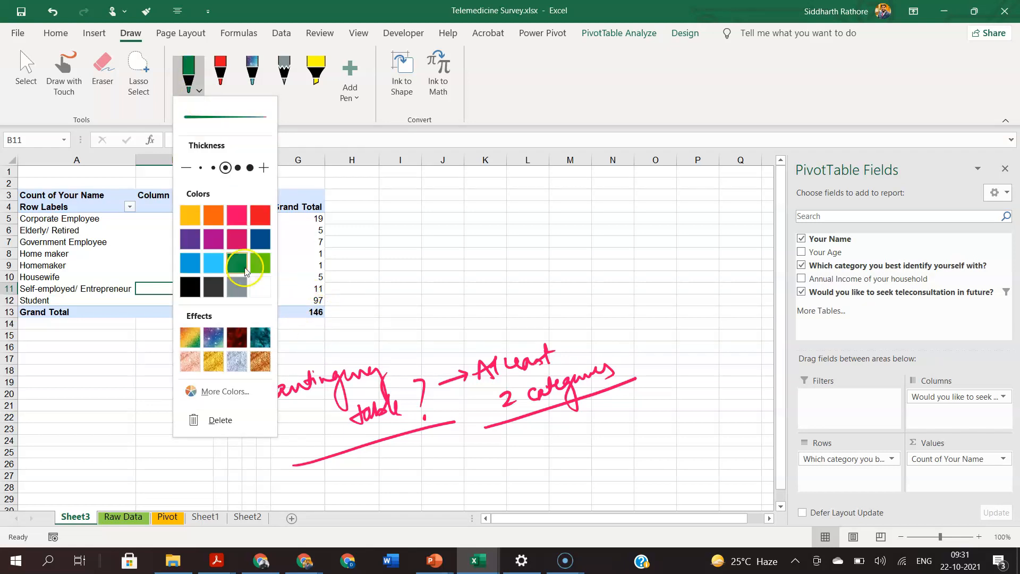
pyautogui.moveTo(333, 306)
pyautogui.mouseDown()
pyautogui.moveTo(384, 307)
pyautogui.moveTo(402, 327)
pyautogui.moveTo(432, 300)
pyautogui.moveTo(460, 305)
pyautogui.moveTo(539, 265)
pyautogui.moveTo(534, 309)
pyautogui.mouseUp()
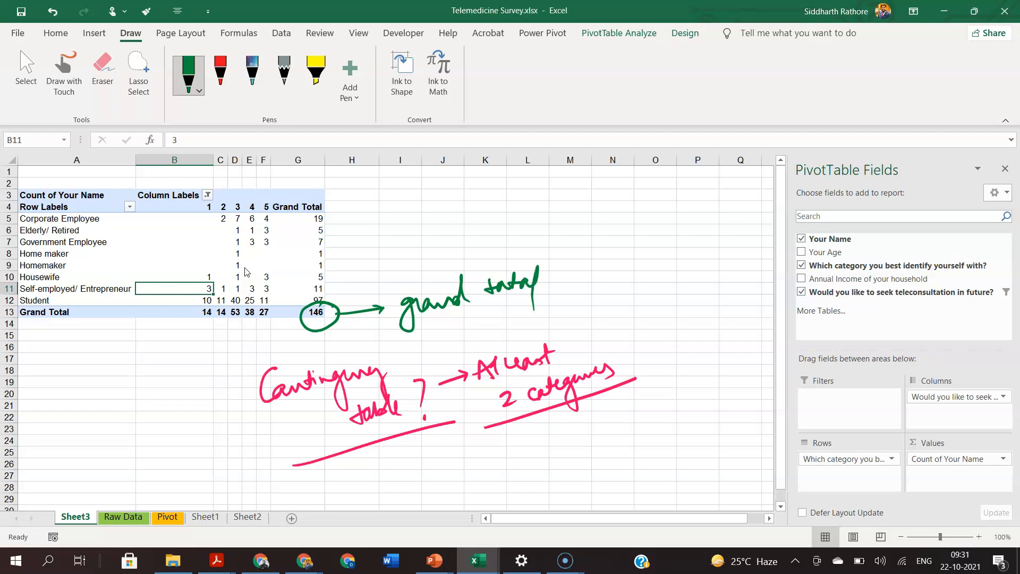
# Draw a purple brace beside the Grand Total column's row values and label it with an arrow and the note "Row sums".
pyautogui.click(188, 74)
pyautogui.click(213, 239)
pyautogui.moveTo(350, 217); pyautogui.dragTo(340, 307)
pyautogui.moveTo(340, 248); pyautogui.dragTo(396, 240)
pyautogui.moveTo(383, 235)
pyautogui.mouseDown()
pyautogui.moveTo(397, 241)
pyautogui.moveTo(389, 247)
pyautogui.mouseUp()
pyautogui.moveTo(416, 238)
pyautogui.mouseDown()
pyautogui.moveTo(430, 214)
pyautogui.moveTo(443, 235)
pyautogui.moveTo(461, 223)
pyautogui.moveTo(499, 218)
pyautogui.moveTo(495, 233)
pyautogui.moveTo(544, 219)
pyautogui.mouseUp()
pyautogui.moveTo(515, 230); pyautogui.dragTo(545, 231)
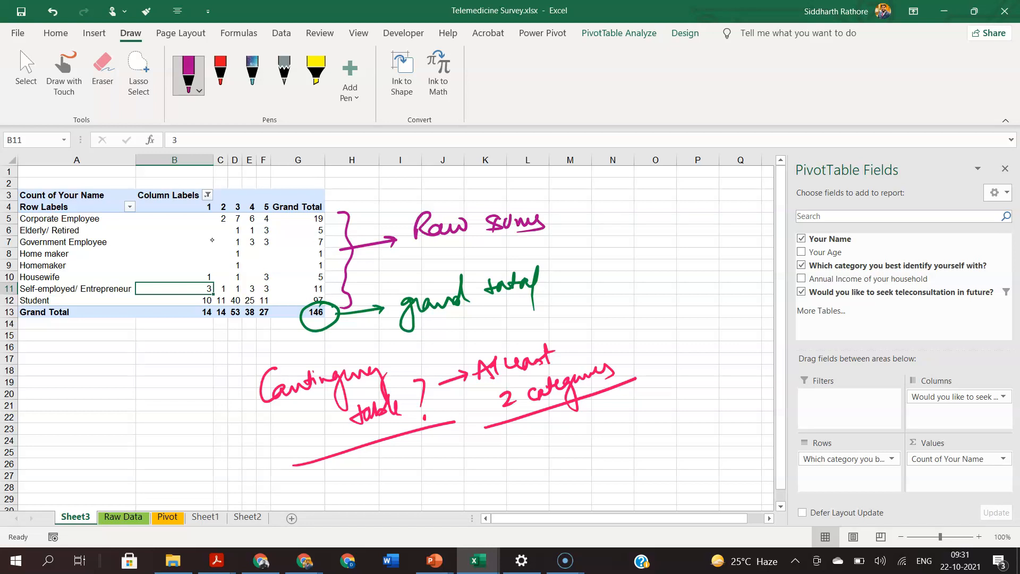
# Draw an orange brace under the Grand Total row's column values and label it with an arrow and the note "Column sums".
pyautogui.click(189, 75)
pyautogui.click(215, 215)
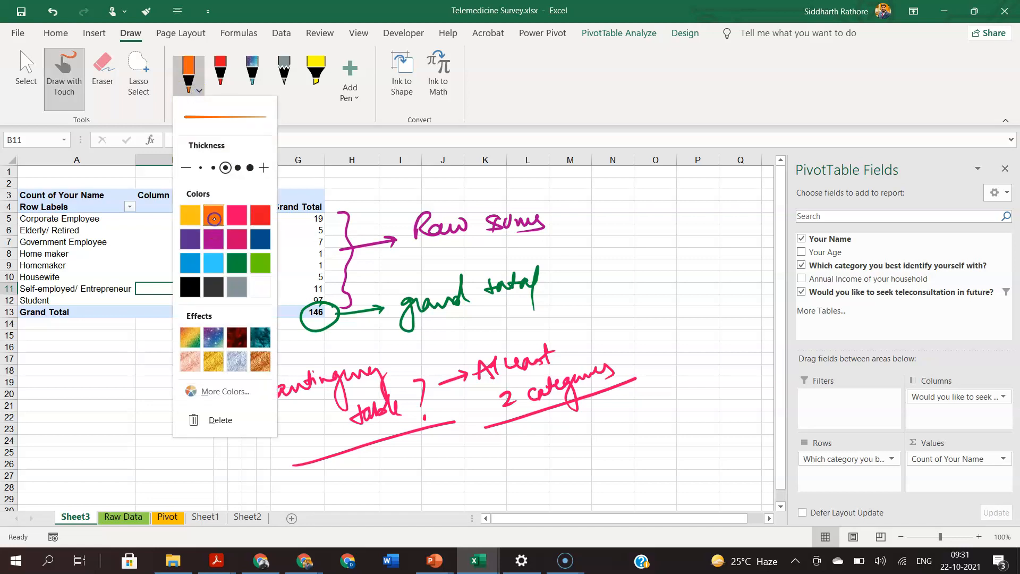
pyautogui.moveTo(196, 323)
pyautogui.mouseDown()
pyautogui.moveTo(268, 322)
pyautogui.moveTo(203, 366)
pyautogui.mouseUp()
pyautogui.moveTo(203, 357); pyautogui.dragTo(208, 364)
pyautogui.moveTo(109, 382)
pyautogui.mouseDown()
pyautogui.moveTo(113, 397)
pyautogui.moveTo(130, 395)
pyautogui.moveTo(165, 375)
pyautogui.moveTo(143, 416)
pyautogui.moveTo(184, 398)
pyautogui.moveTo(192, 411)
pyautogui.mouseUp()
pyautogui.click(201, 400)
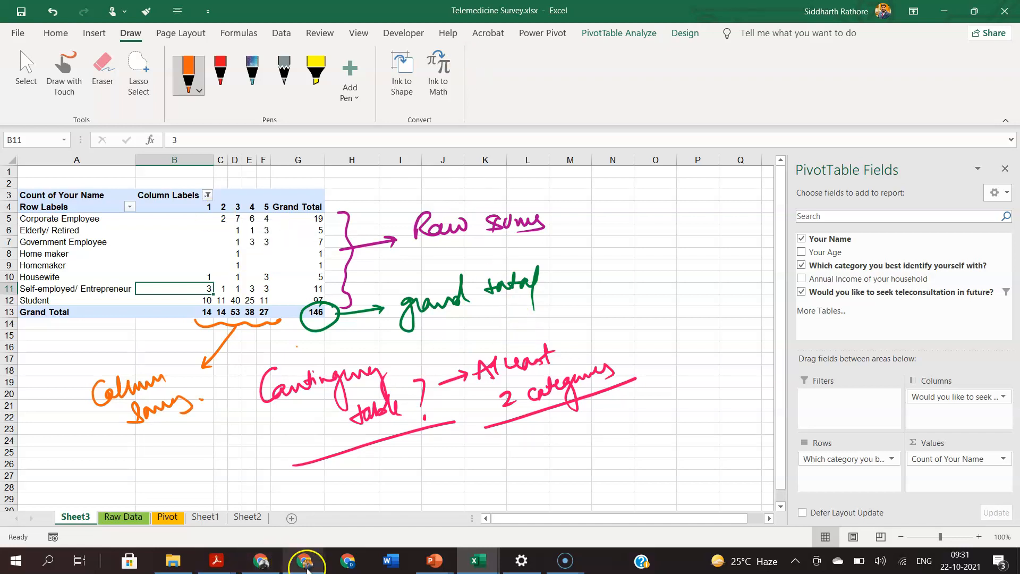
# Check the Google Meet call for participants' responses and return to the Excel workbook.
pyautogui.moveTo(307, 569)
pyautogui.click(319, 503)
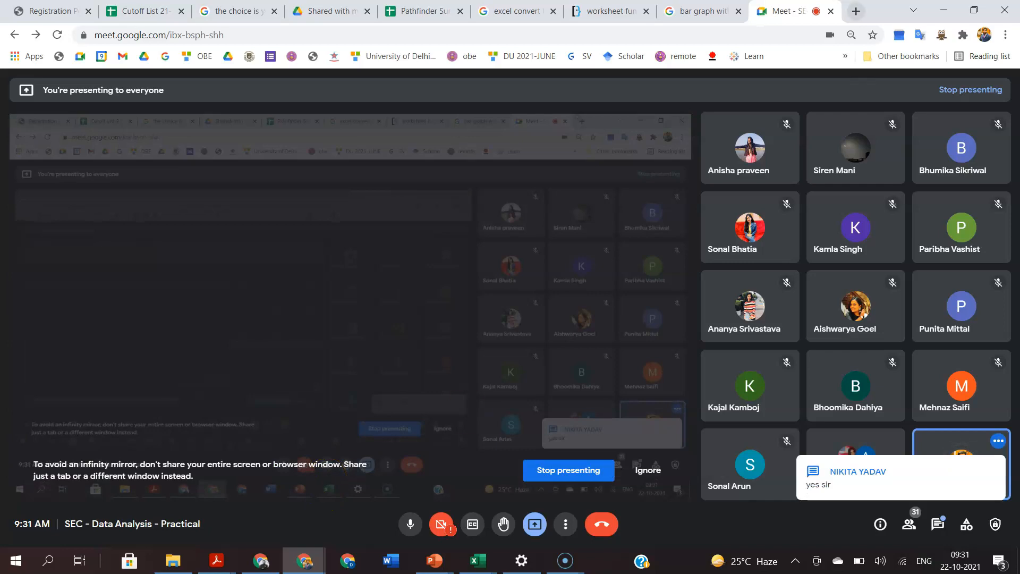
pyautogui.click(949, 7)
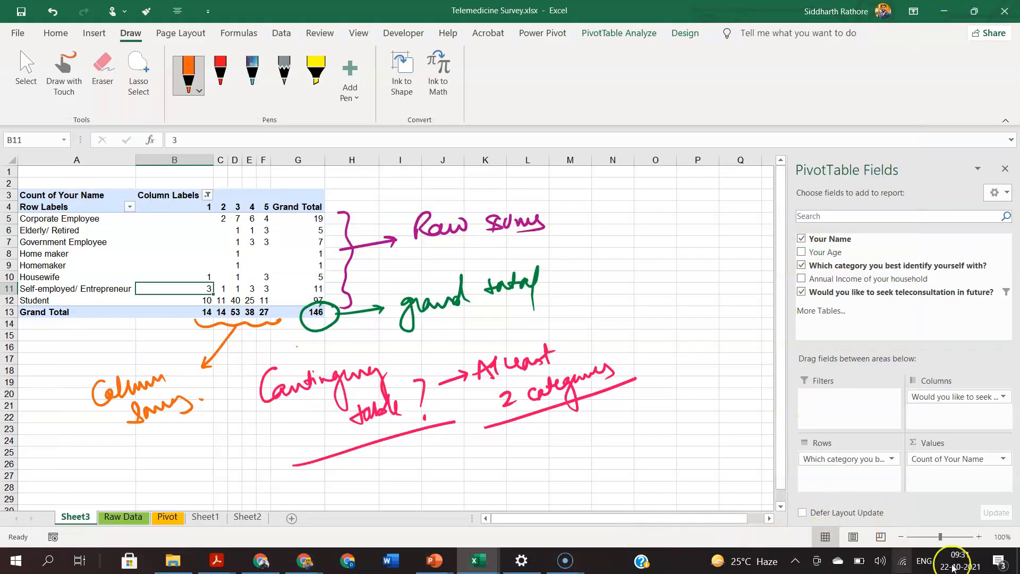
# Set the custom name of the PivotTable's value field to "category".
pyautogui.click(1004, 459)
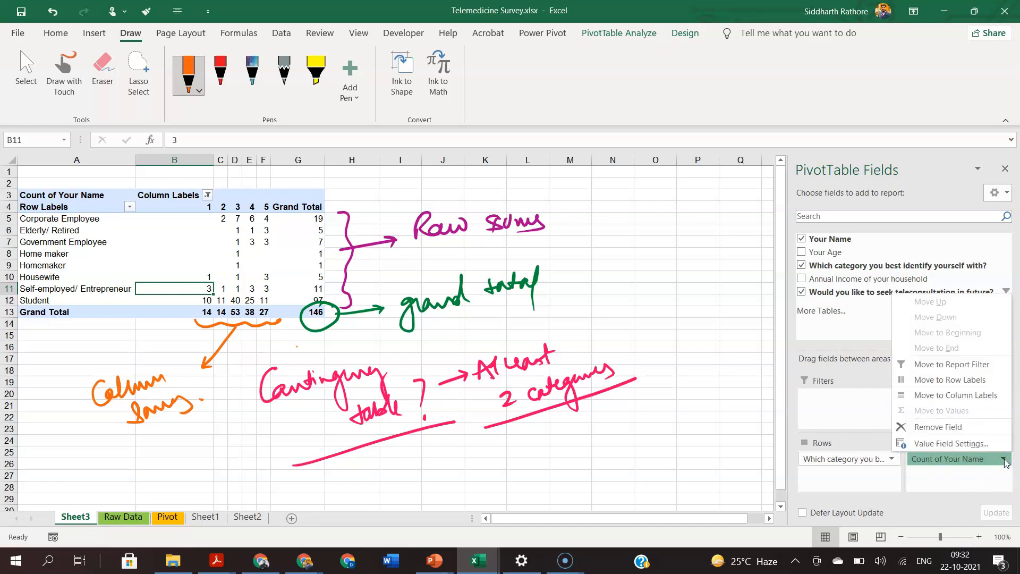
pyautogui.click(942, 444)
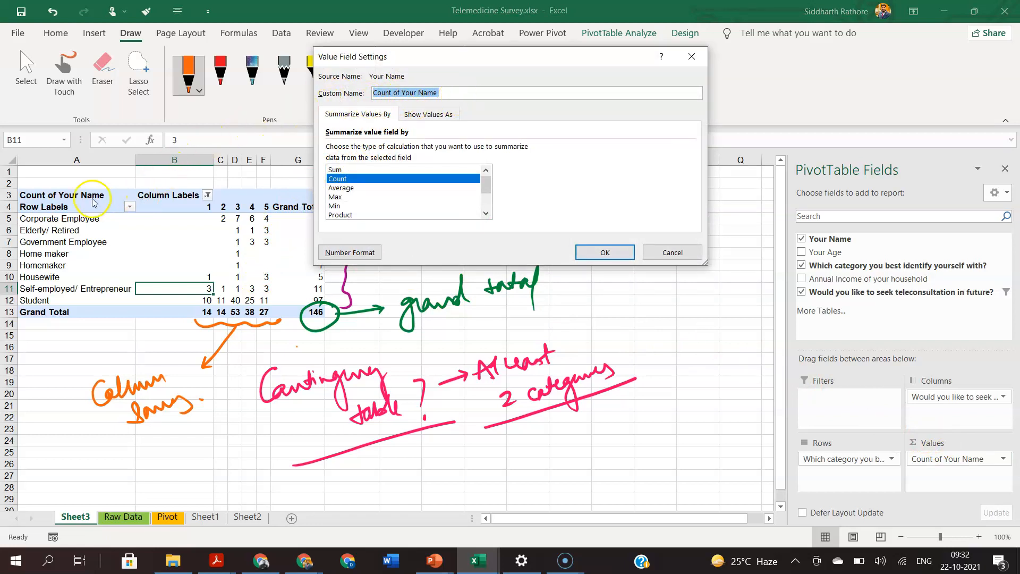
pyautogui.moveTo(463, 90); pyautogui.dragTo(333, 97)
pyautogui.write('category')
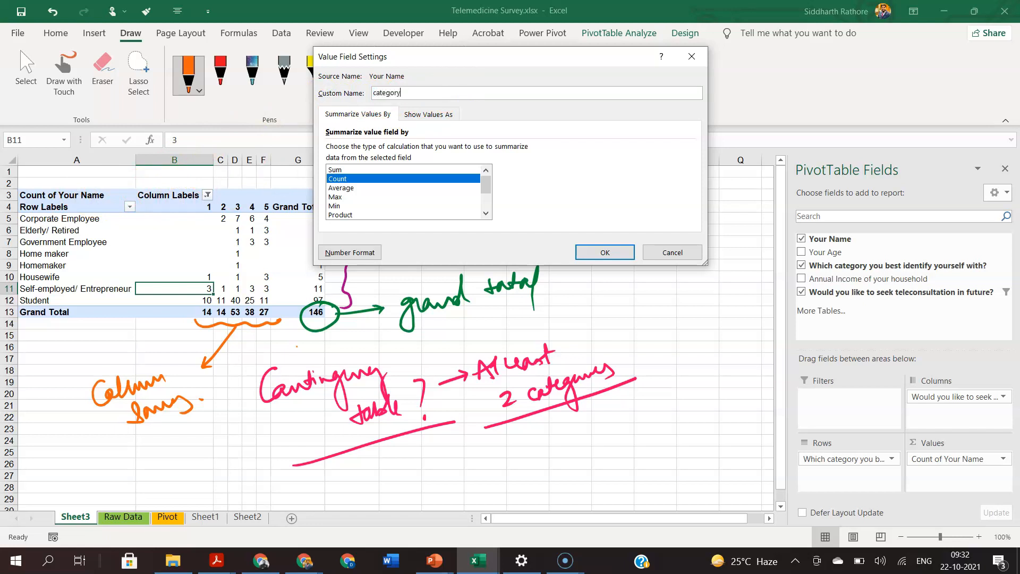
# Show the category values as % of Grand Total and apply the value field settings.
pyautogui.click(546, 169)
pyautogui.click(422, 113)
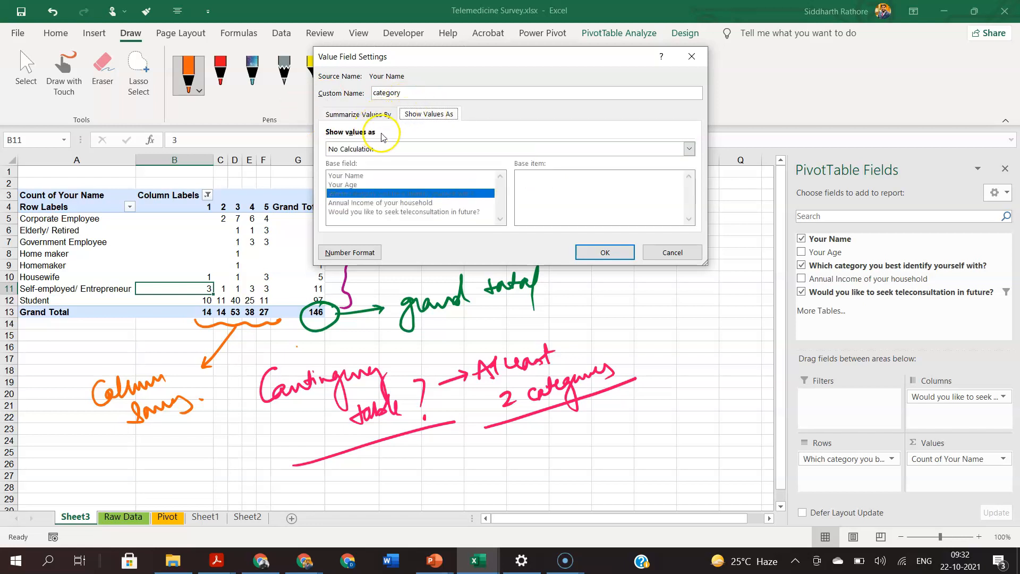
pyautogui.click(358, 116)
pyautogui.click(420, 118)
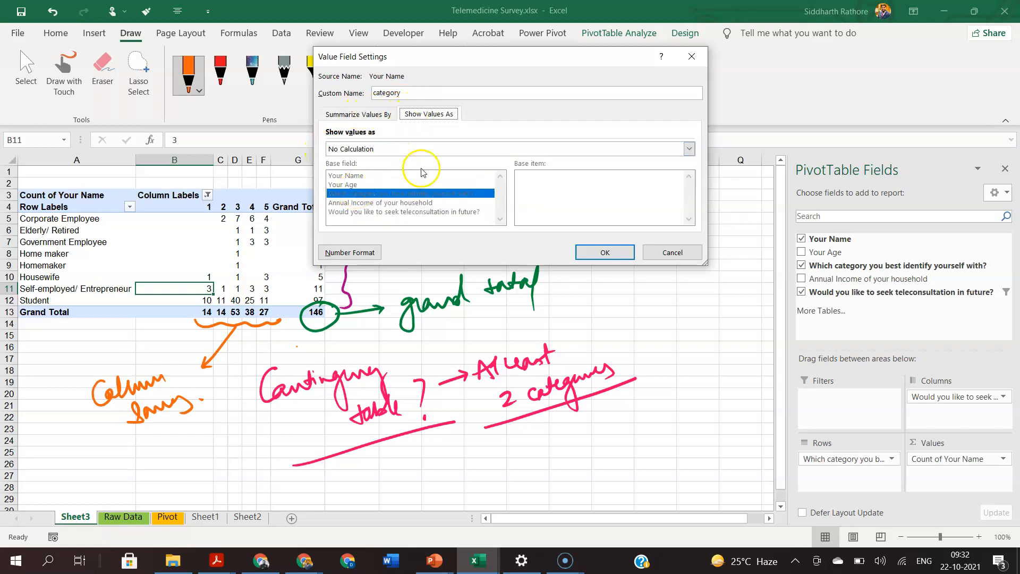
pyautogui.click(439, 149)
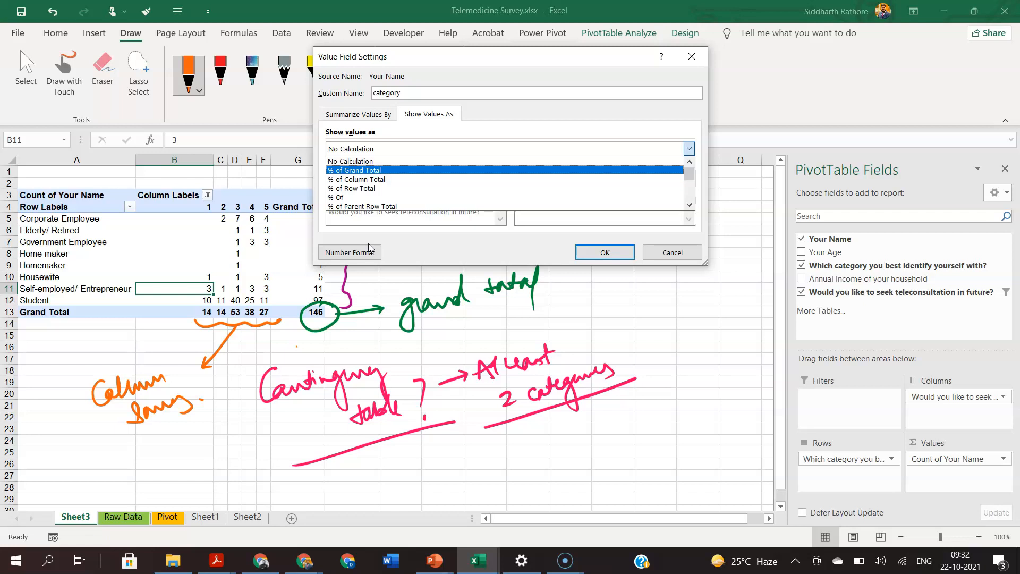
pyautogui.click(417, 169)
pyautogui.click(598, 251)
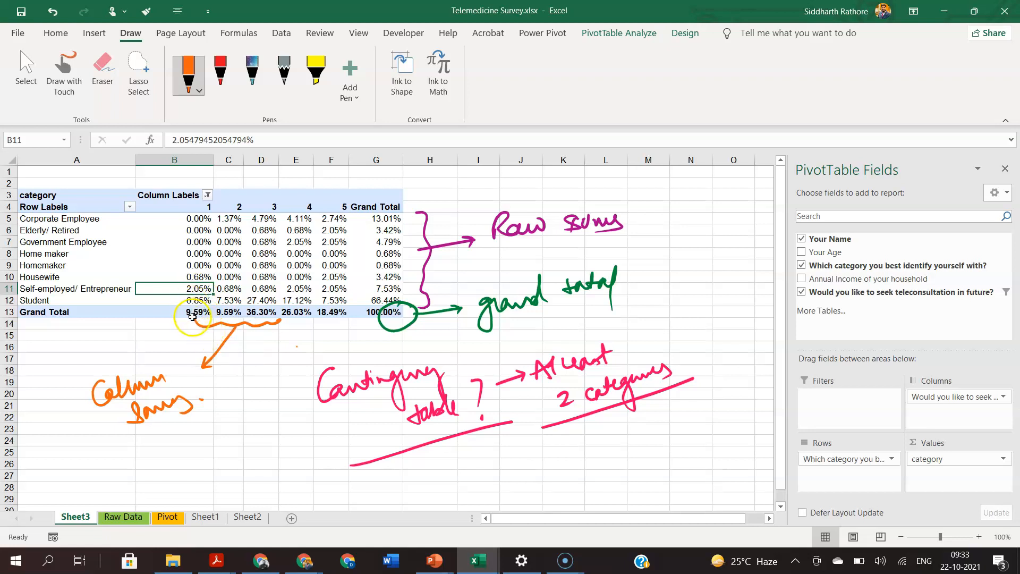
# Erase the handwritten row sums, grand total and column sums annotations with their braces and arrows, plus the word "Contingency".
pyautogui.moveTo(196, 316)
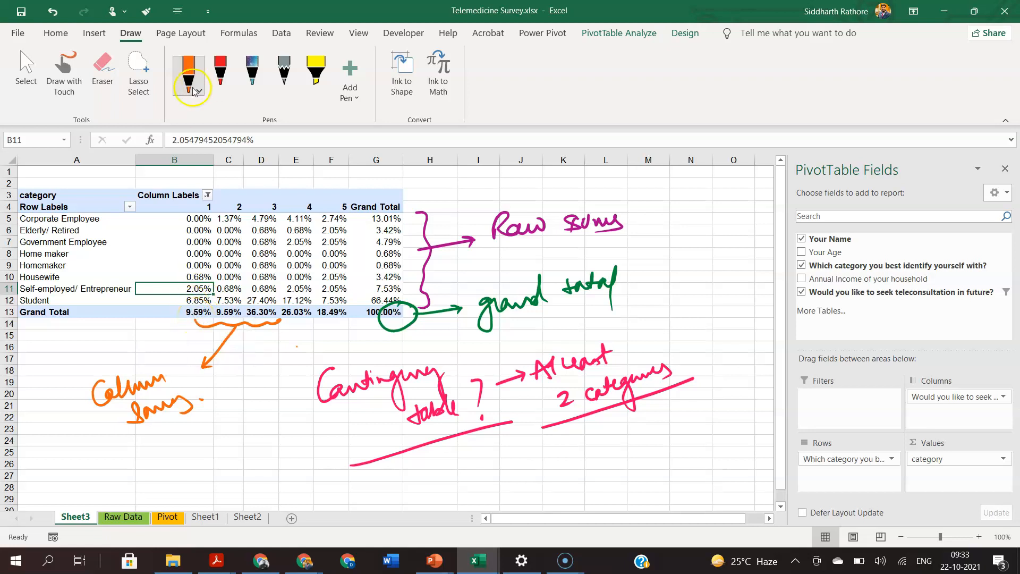
pyautogui.click(306, 208)
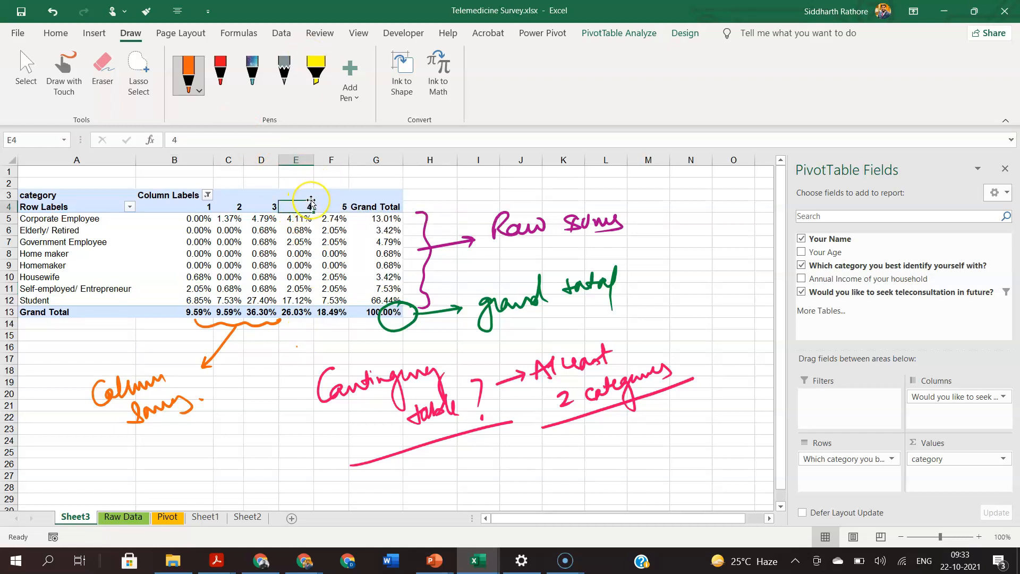
pyautogui.moveTo(557, 307); pyautogui.dragTo(599, 287)
pyautogui.click(103, 74)
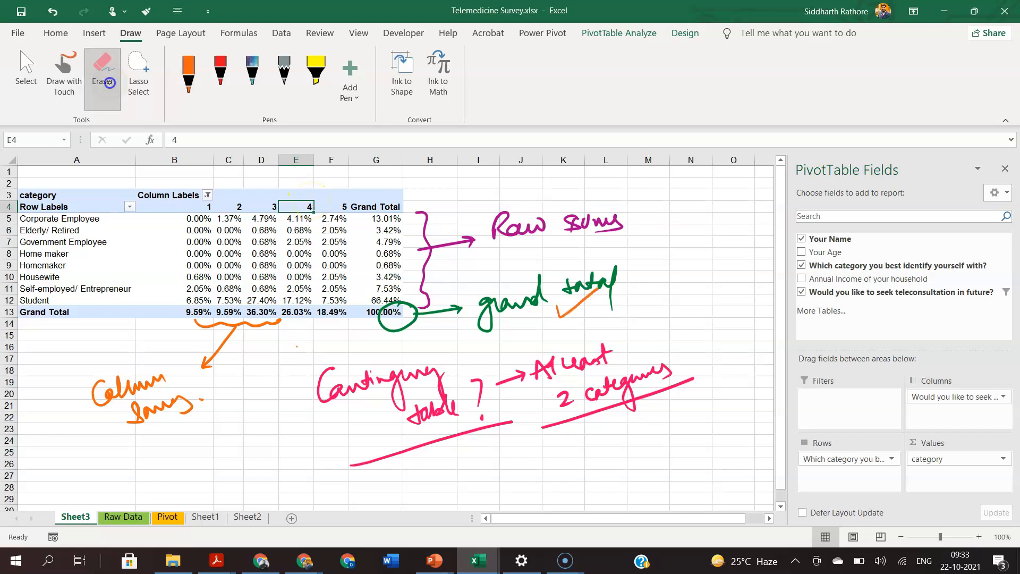
pyautogui.moveTo(505, 306)
pyautogui.mouseDown()
pyautogui.moveTo(654, 263)
pyautogui.moveTo(420, 298)
pyautogui.moveTo(582, 226)
pyautogui.moveTo(619, 220)
pyautogui.moveTo(362, 410)
pyautogui.moveTo(340, 372)
pyautogui.moveTo(234, 326)
pyautogui.moveTo(239, 370)
pyautogui.moveTo(136, 413)
pyautogui.mouseUp()
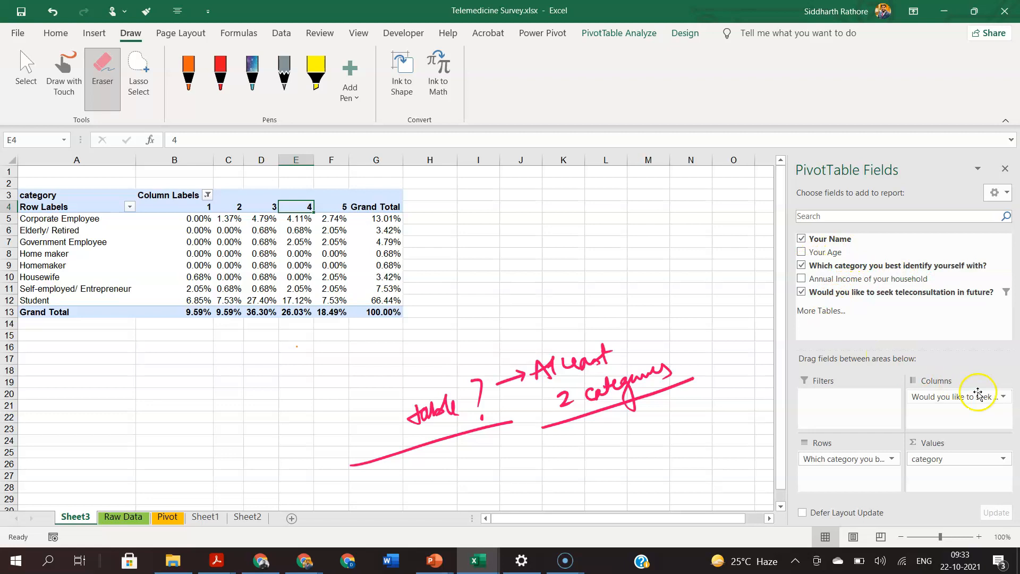
# Show the category values as % of Column Total instead.
pyautogui.click(1004, 459)
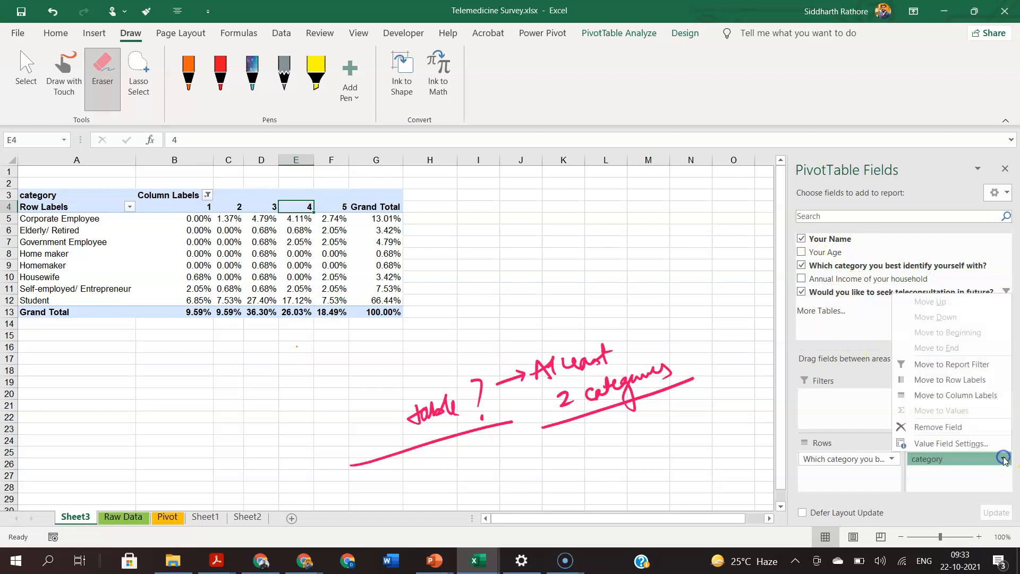
pyautogui.click(976, 443)
pyautogui.click(428, 115)
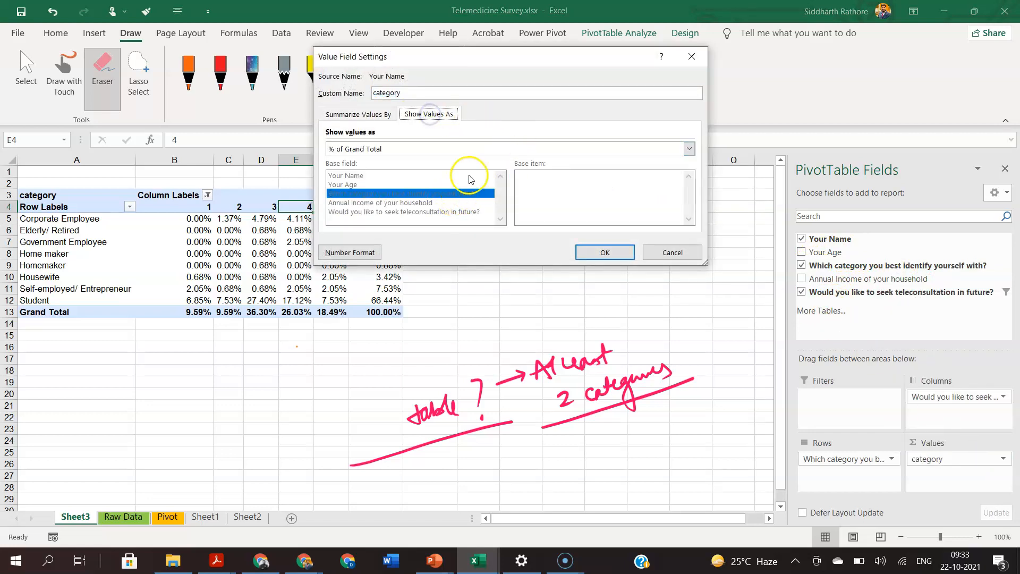
pyautogui.click(399, 149)
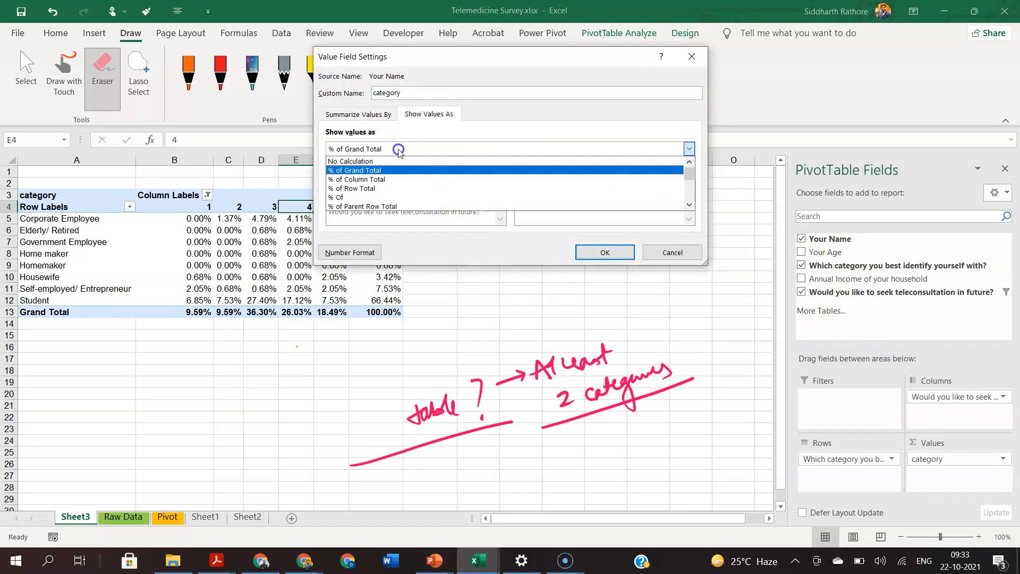
pyautogui.click(385, 179)
pyautogui.click(586, 253)
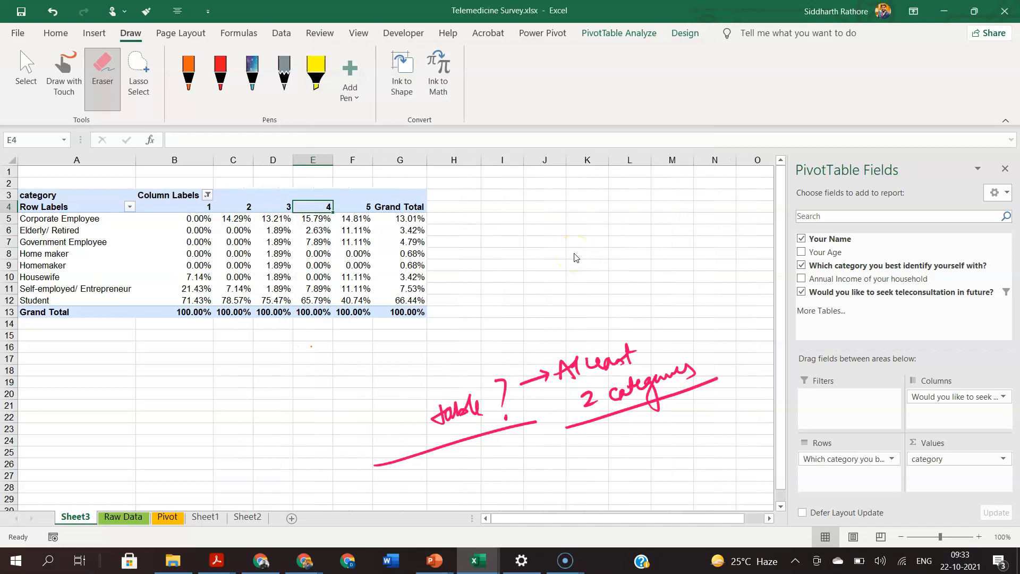
# Box the Grand Total row's column percentages in orange ink and add orange marks to the table.
pyautogui.click(187, 89)
pyautogui.moveTo(173, 326)
pyautogui.mouseDown()
pyautogui.moveTo(381, 326)
pyautogui.moveTo(350, 304)
pyautogui.moveTo(198, 307)
pyautogui.moveTo(168, 321)
pyautogui.mouseUp()
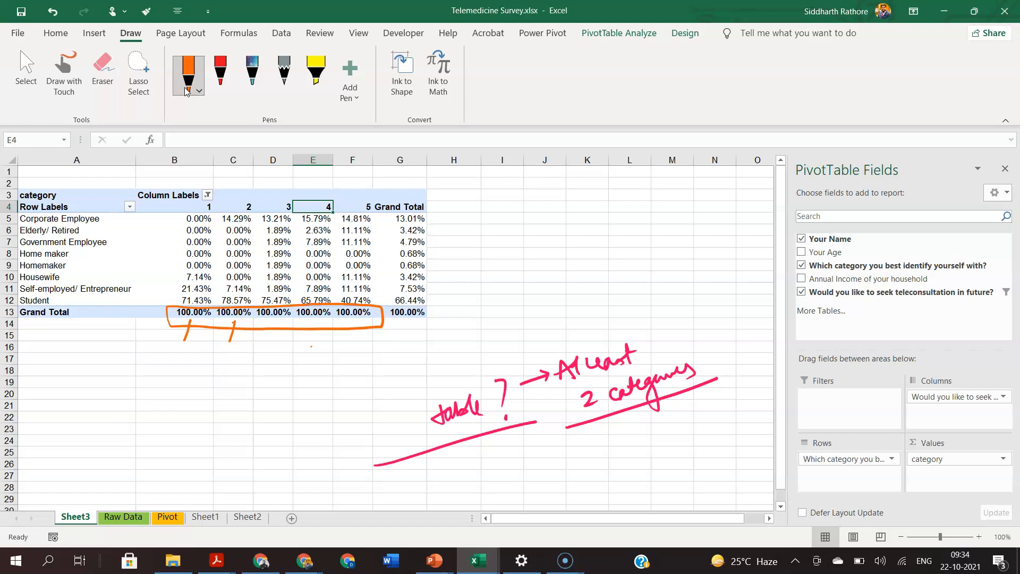
pyautogui.moveTo(260, 323); pyautogui.dragTo(291, 322)
pyautogui.moveTo(343, 224); pyautogui.dragTo(380, 222)
# Erase the orange box and marks drawn on the column percentages.
pyautogui.click(103, 69)
pyautogui.moveTo(175, 328); pyautogui.dragTo(277, 324)
pyautogui.moveTo(340, 307); pyautogui.dragTo(380, 307)
pyautogui.moveTo(343, 223); pyautogui.dragTo(379, 224)
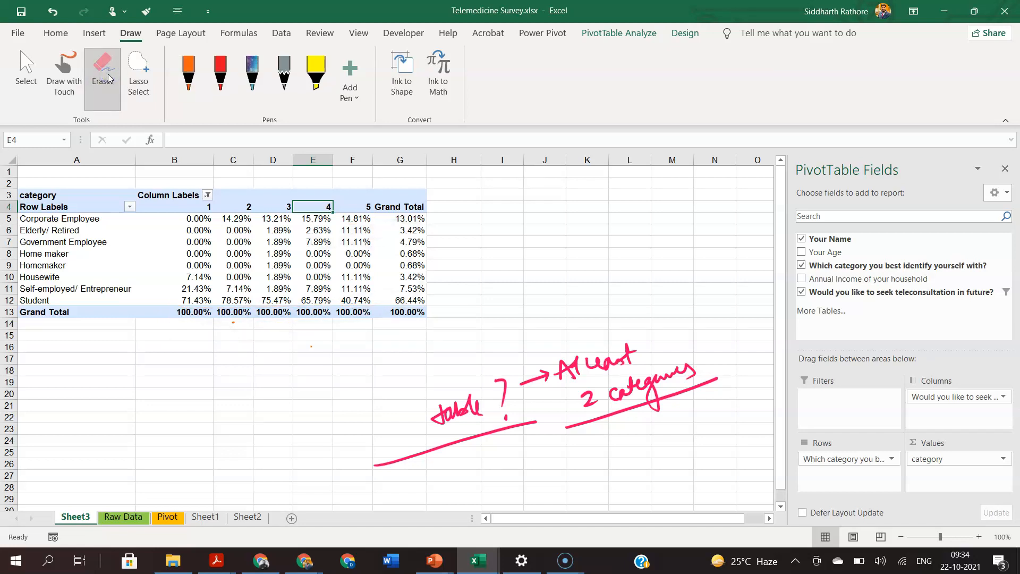
# Show the category values as % of Row Total instead.
pyautogui.click(1003, 460)
pyautogui.click(980, 443)
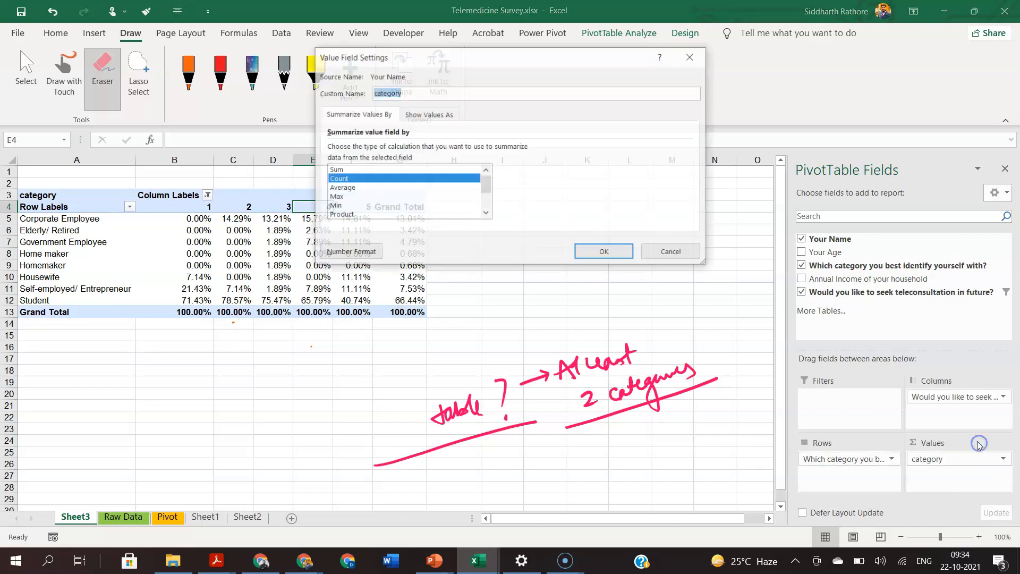
pyautogui.click(429, 112)
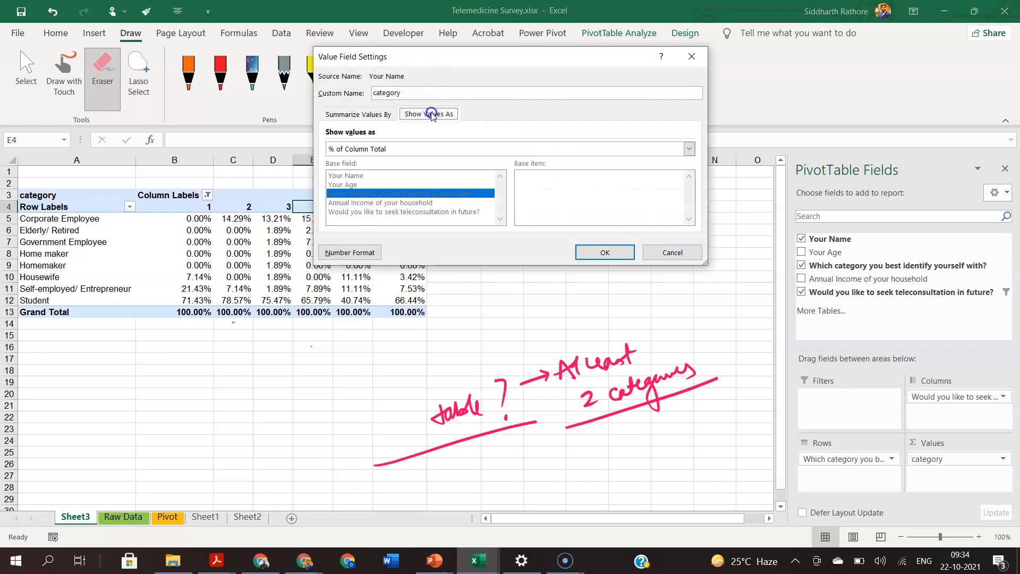
pyautogui.click(444, 144)
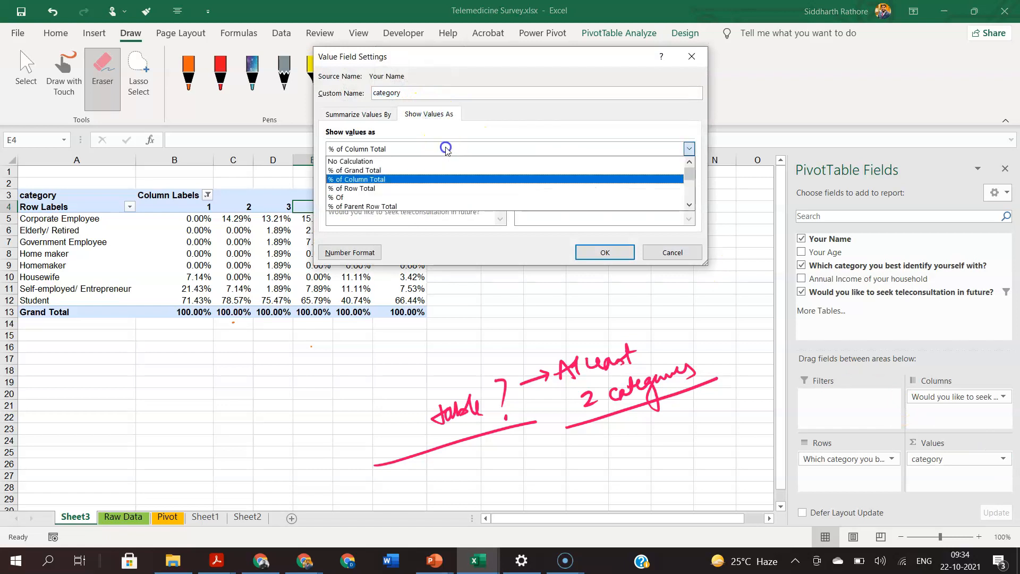
pyautogui.click(394, 189)
pyautogui.click(589, 251)
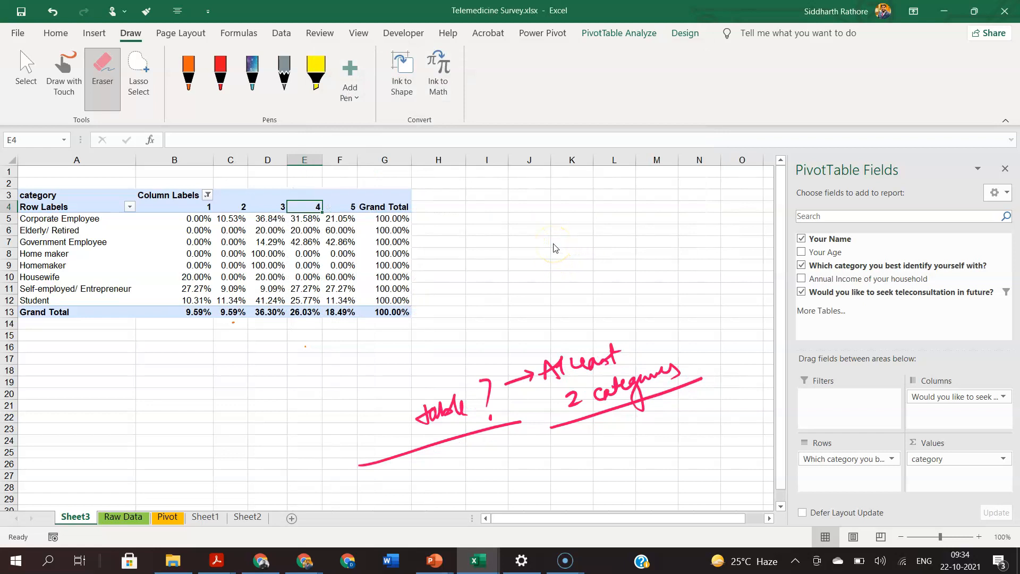
# Draw orange braces along the Grand Total column and mark the Corporate Employee row's percentages for responses 3 and 5.
pyautogui.click(189, 88)
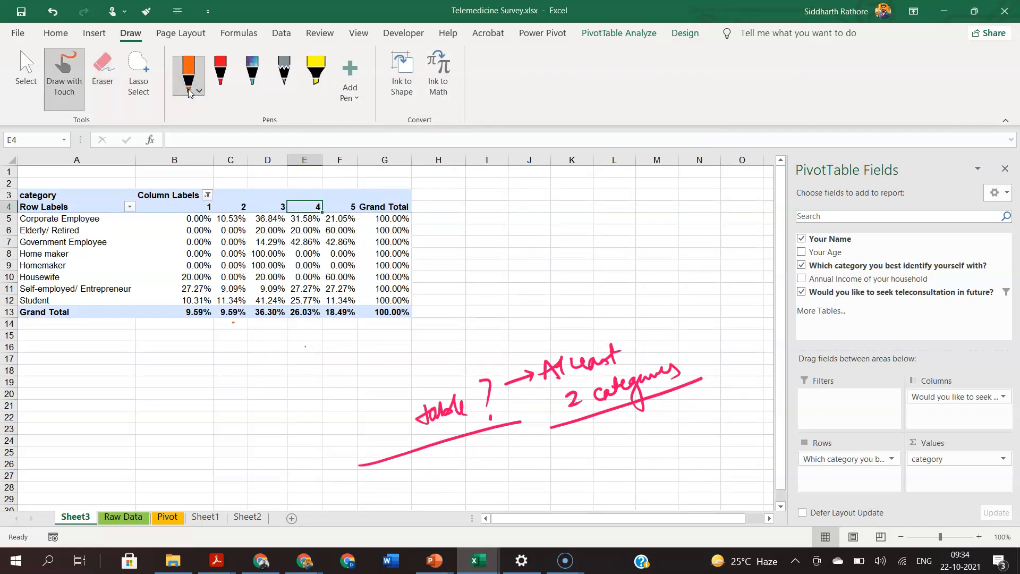
pyautogui.moveTo(419, 210)
pyautogui.mouseDown()
pyautogui.moveTo(433, 268)
pyautogui.moveTo(428, 314)
pyautogui.mouseUp()
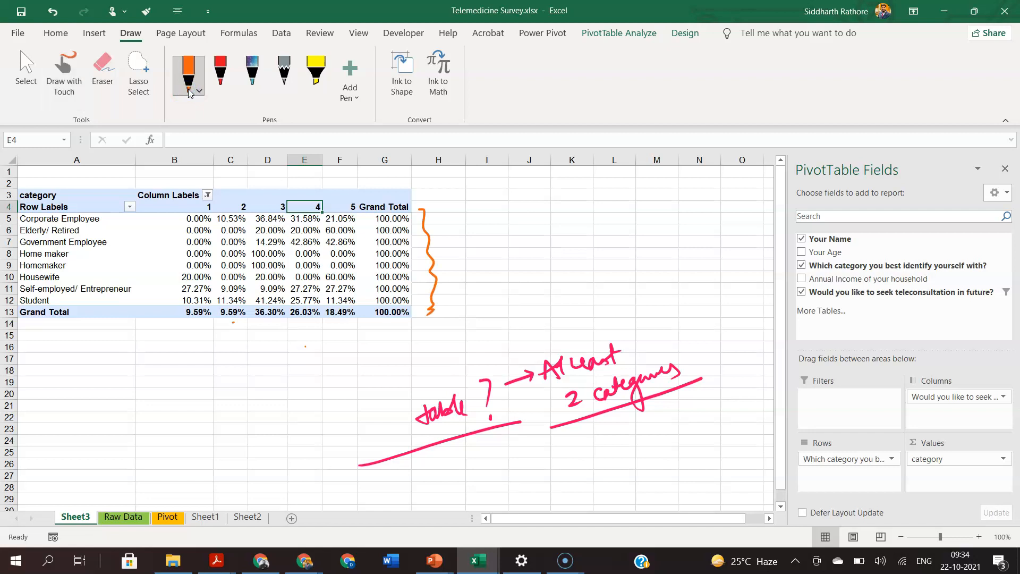
pyautogui.moveTo(368, 211); pyautogui.dragTo(375, 314)
pyautogui.moveTo(106, 220); pyautogui.dragTo(130, 218)
pyautogui.moveTo(252, 226)
pyautogui.mouseDown()
pyautogui.moveTo(290, 223)
pyautogui.moveTo(275, 193)
pyautogui.moveTo(257, 214)
pyautogui.moveTo(363, 226)
pyautogui.moveTo(325, 196)
pyautogui.moveTo(325, 223)
pyautogui.mouseUp()
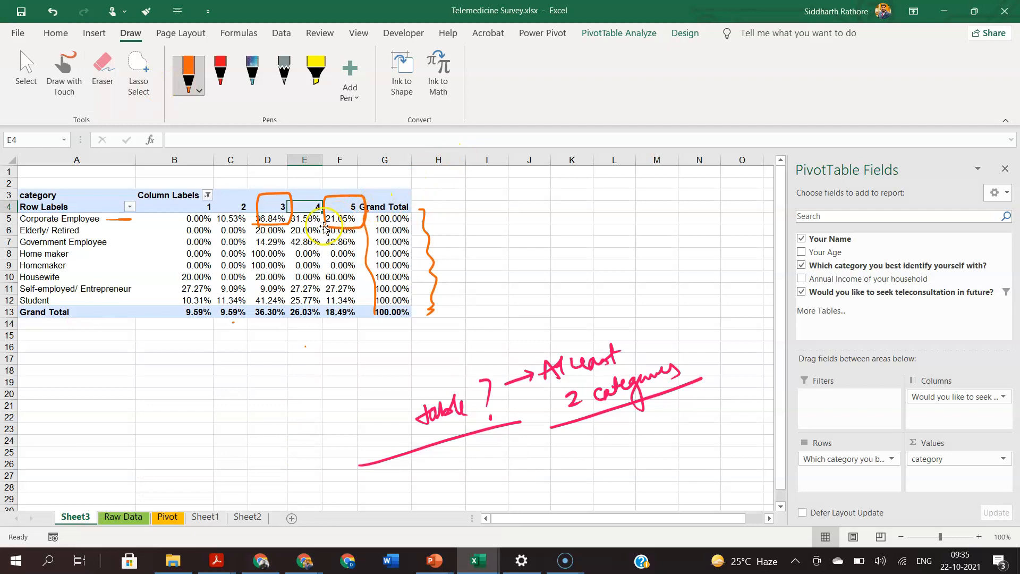
pyautogui.click(196, 86)
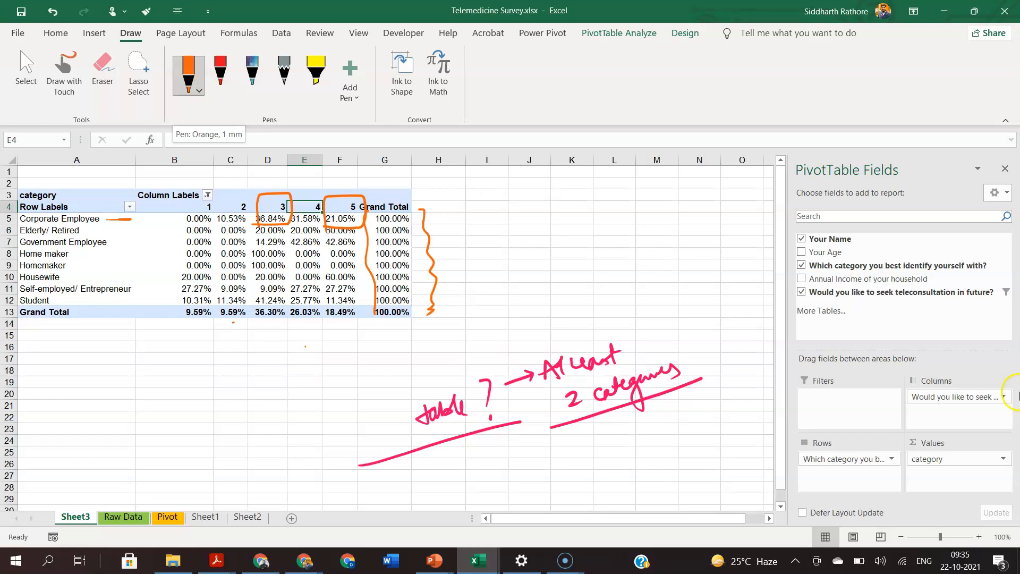
# Set the category values to No Calculation so the PivotTable shows plain counts.
pyautogui.click(1002, 458)
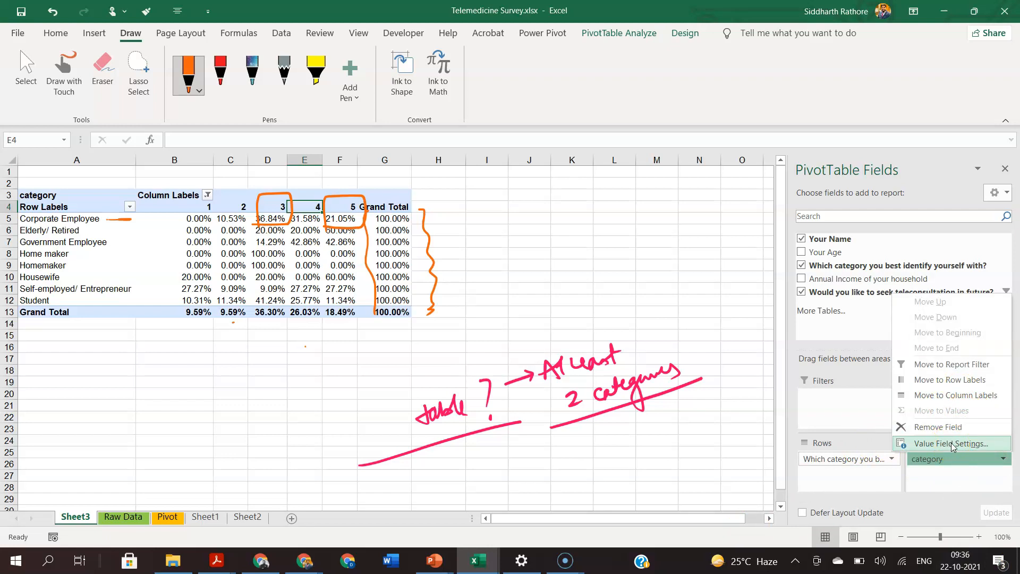
pyautogui.click(952, 443)
pyautogui.click(422, 114)
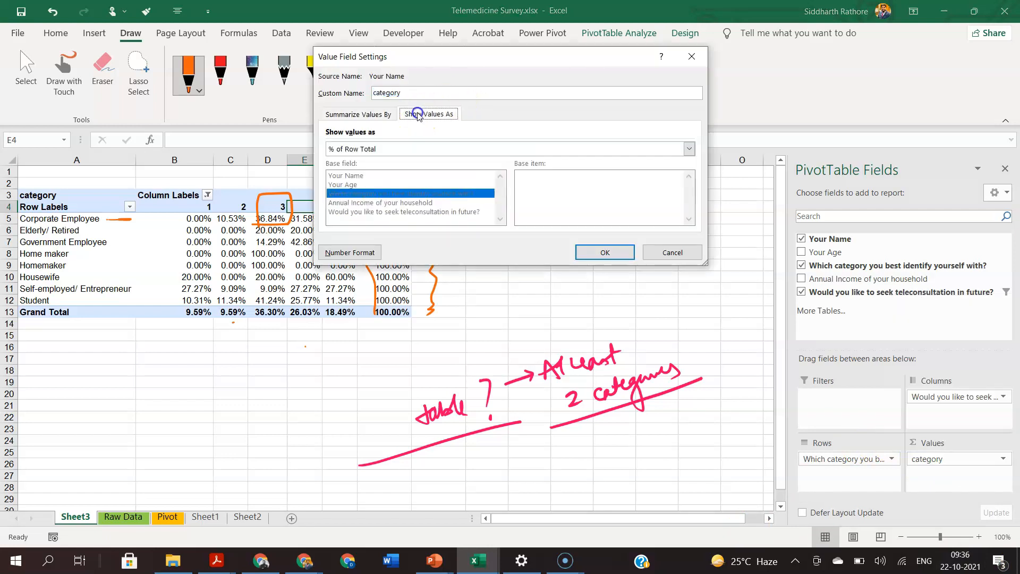
pyautogui.click(402, 149)
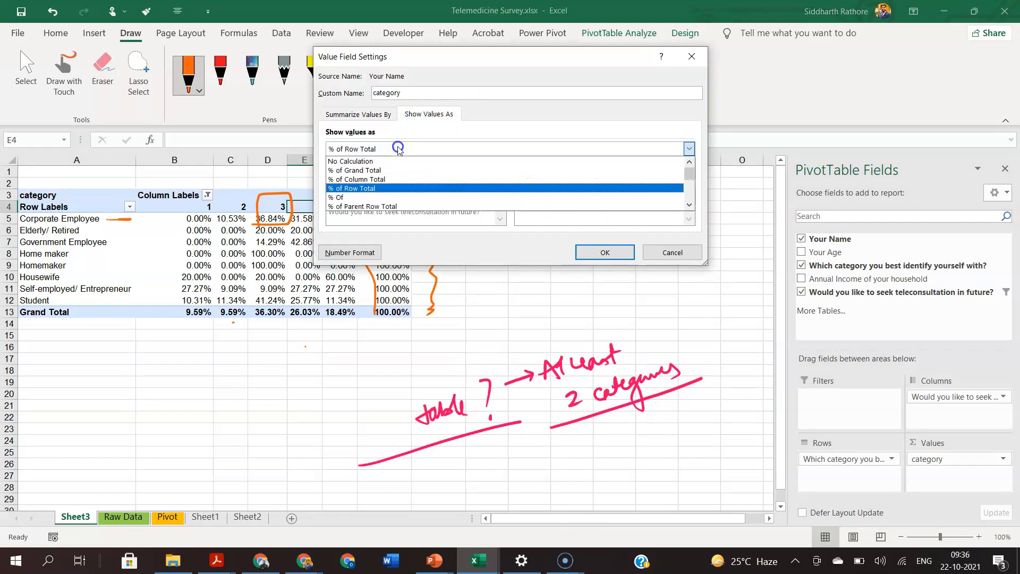
pyautogui.click(379, 159)
pyautogui.click(632, 248)
# Erase the remaining ink and remove the "Would you like to seek teleconsultation in future?" field from the PivotTable's columns.
pyautogui.click(559, 276)
pyautogui.click(109, 80)
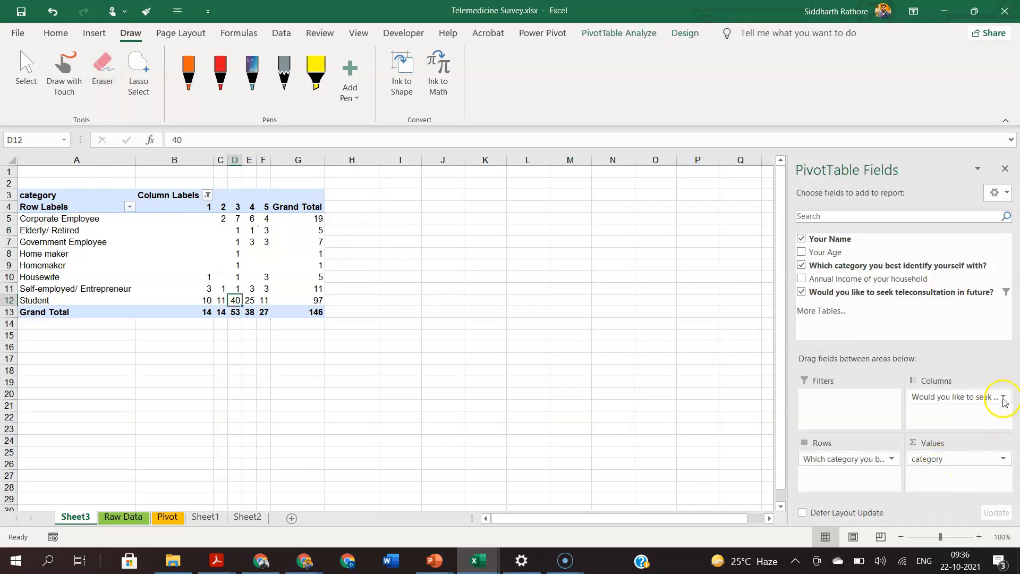
pyautogui.click(410, 396)
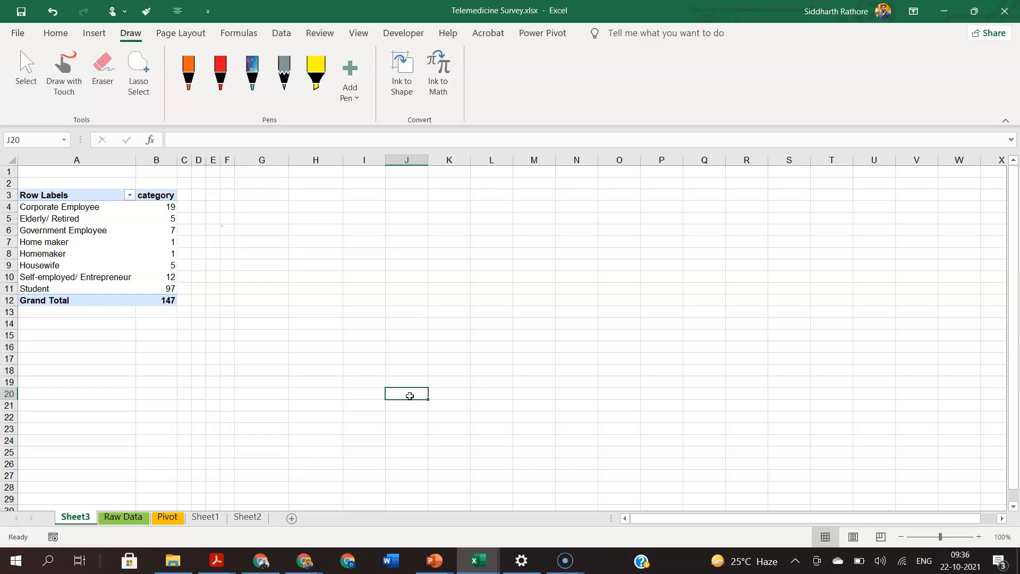
# Handwrite "Representation of Categorical data" in orange ink on the blank area beside the PivotTable and underline it.
pyautogui.click(189, 85)
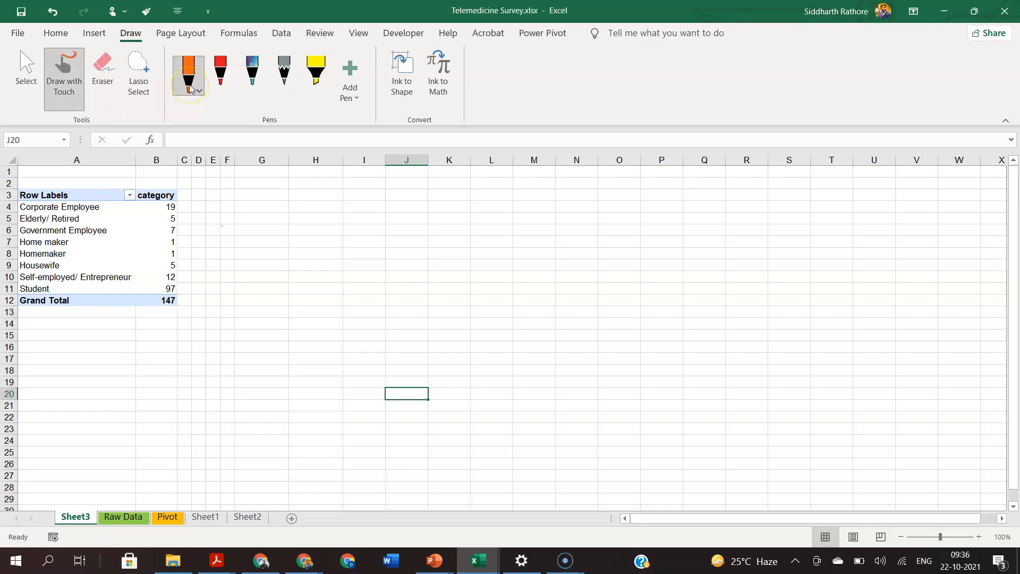
pyautogui.moveTo(742, 219)
pyautogui.mouseDown()
pyautogui.moveTo(750, 213)
pyautogui.moveTo(757, 234)
pyautogui.moveTo(891, 223)
pyautogui.mouseUp()
pyautogui.moveTo(751, 265)
pyautogui.mouseDown()
pyautogui.moveTo(802, 277)
pyautogui.moveTo(819, 265)
pyautogui.moveTo(932, 263)
pyautogui.mouseUp()
pyautogui.moveTo(709, 289); pyautogui.dragTo(934, 278)
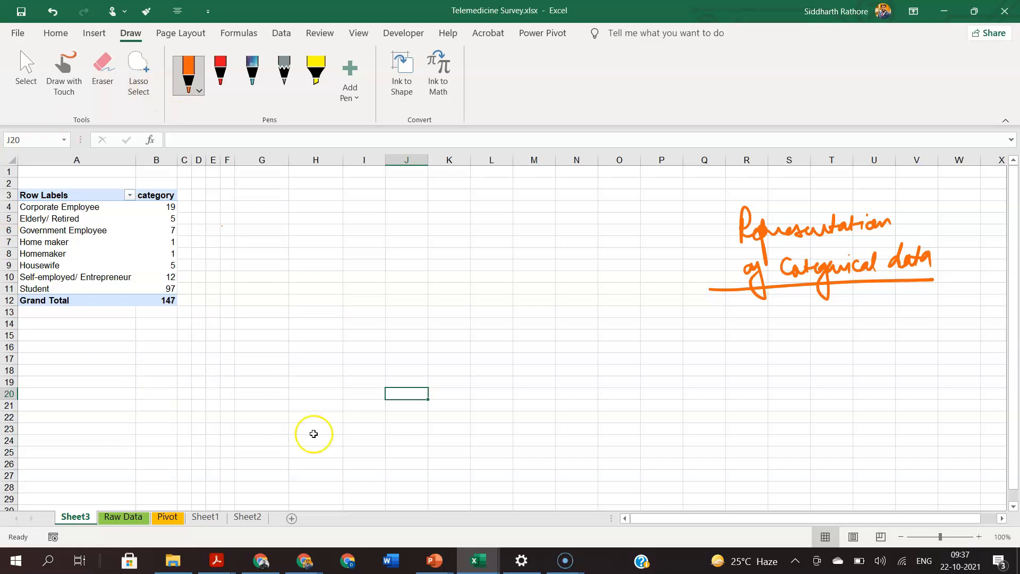
# Switch to the Google Meet call to check on the participants and return to the Excel workbook.
pyautogui.click(300, 566)
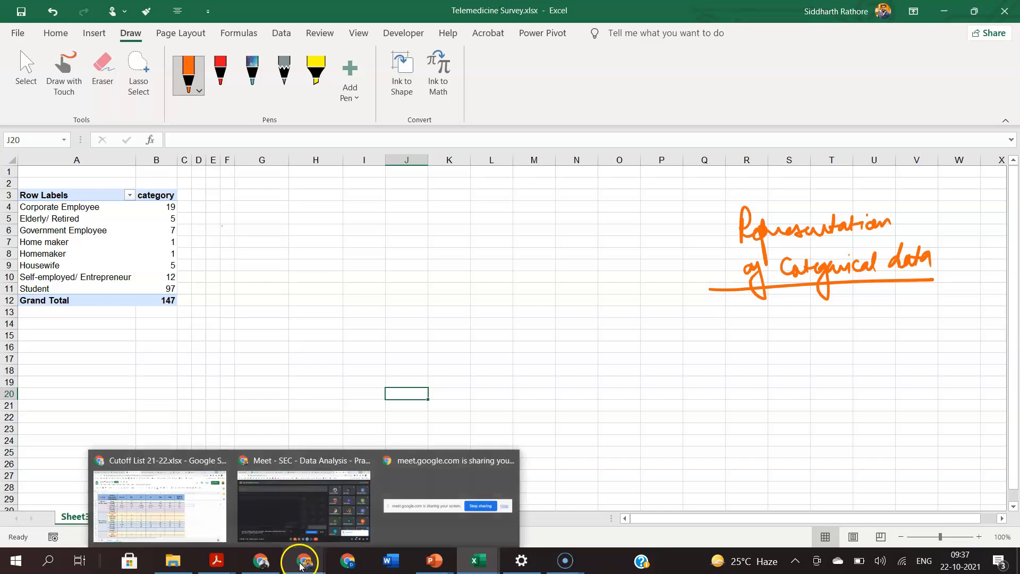
pyautogui.click(299, 509)
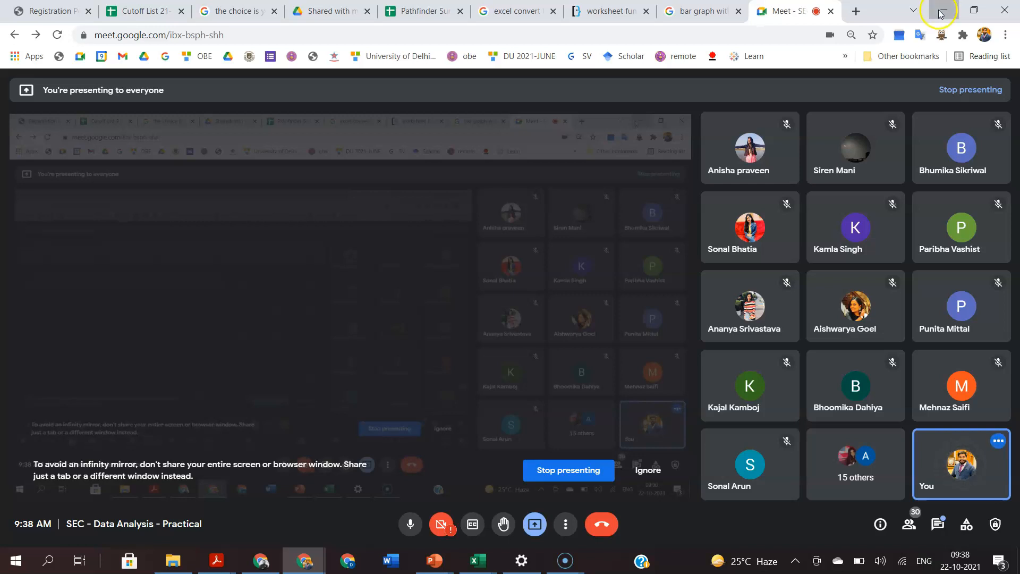
pyautogui.click(935, 15)
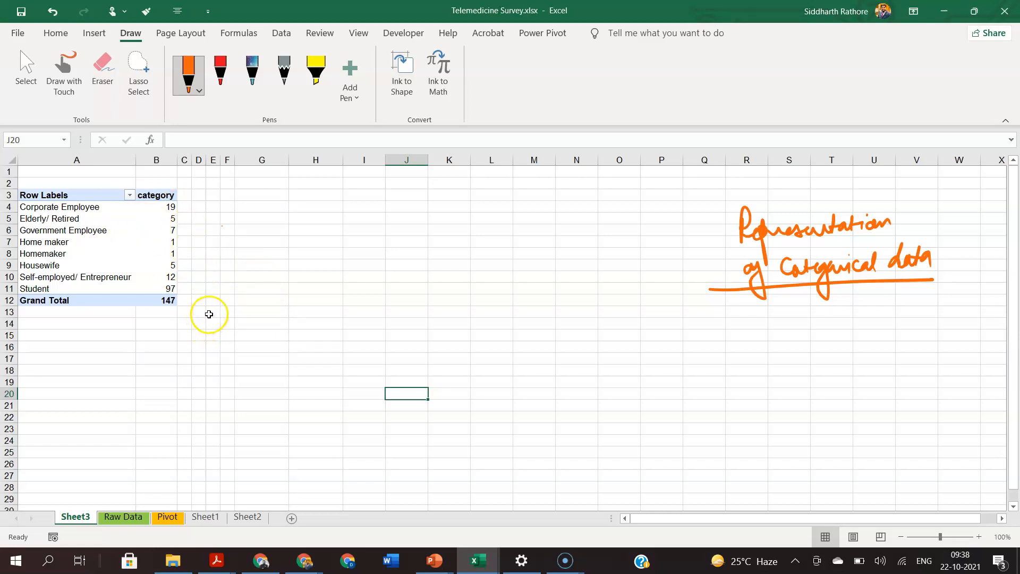
# Insert a clustered bar PivotChart from the category counts in A3:B11, and place a plain copy of that table at A17.
pyautogui.moveTo(80, 196); pyautogui.dragTo(151, 283)
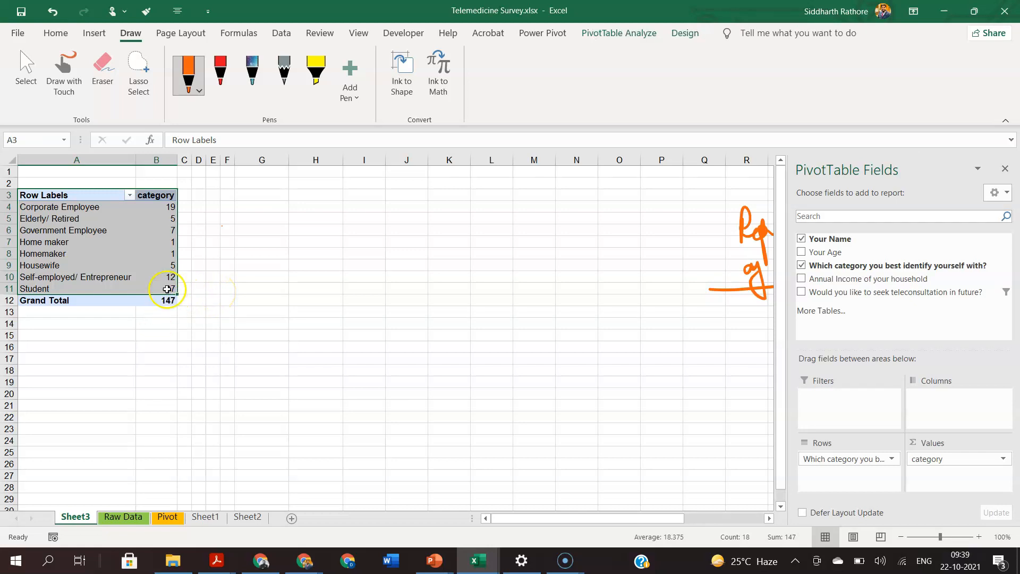
pyautogui.click(101, 35)
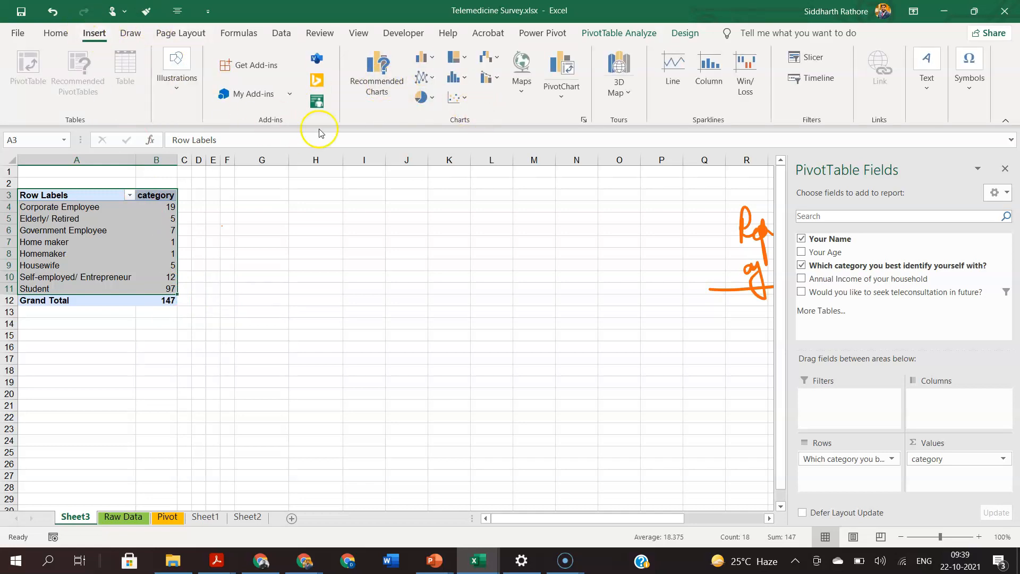
pyautogui.click(394, 91)
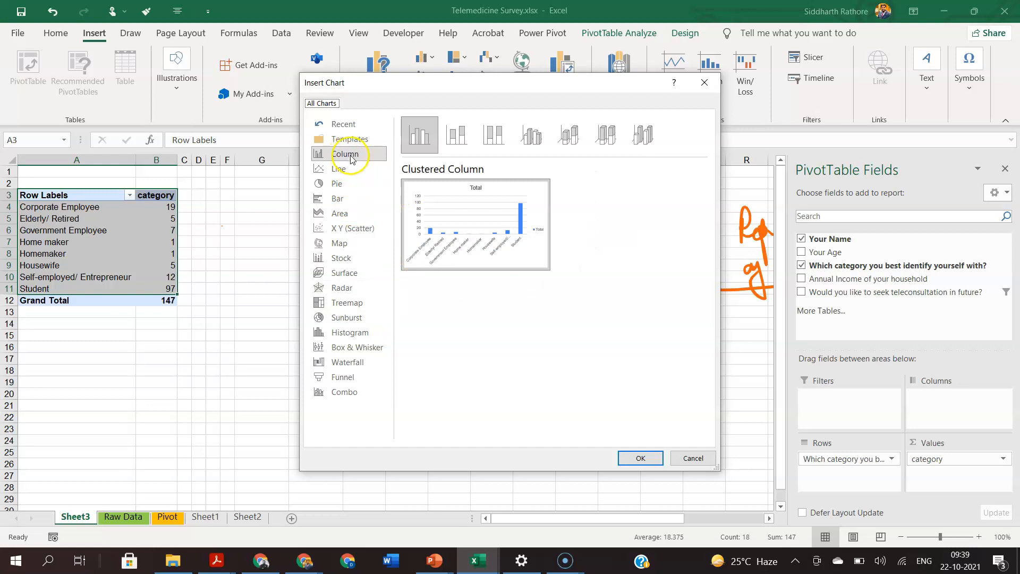
pyautogui.click(350, 200)
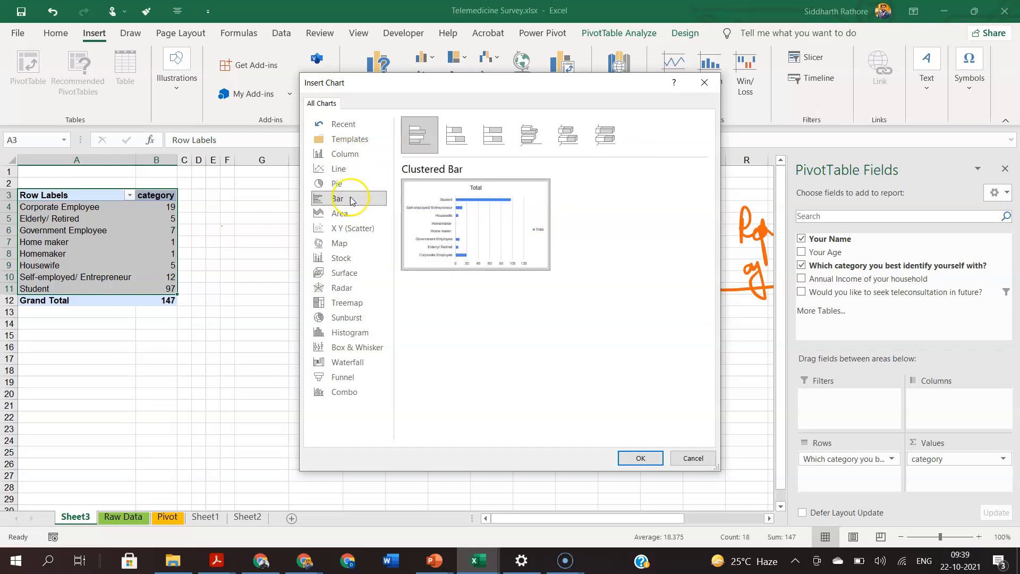
pyautogui.click(346, 155)
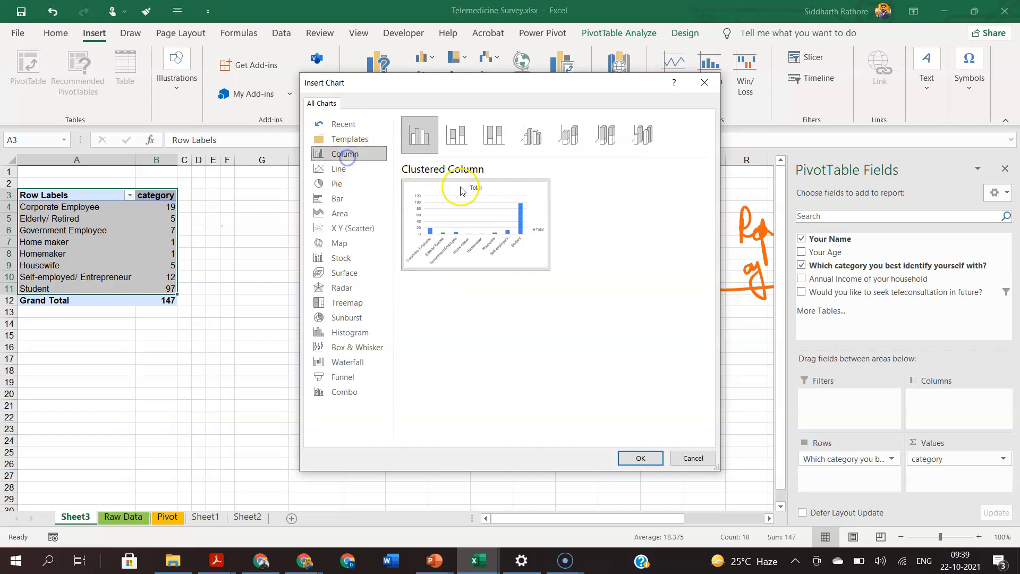
pyautogui.moveTo(487, 214)
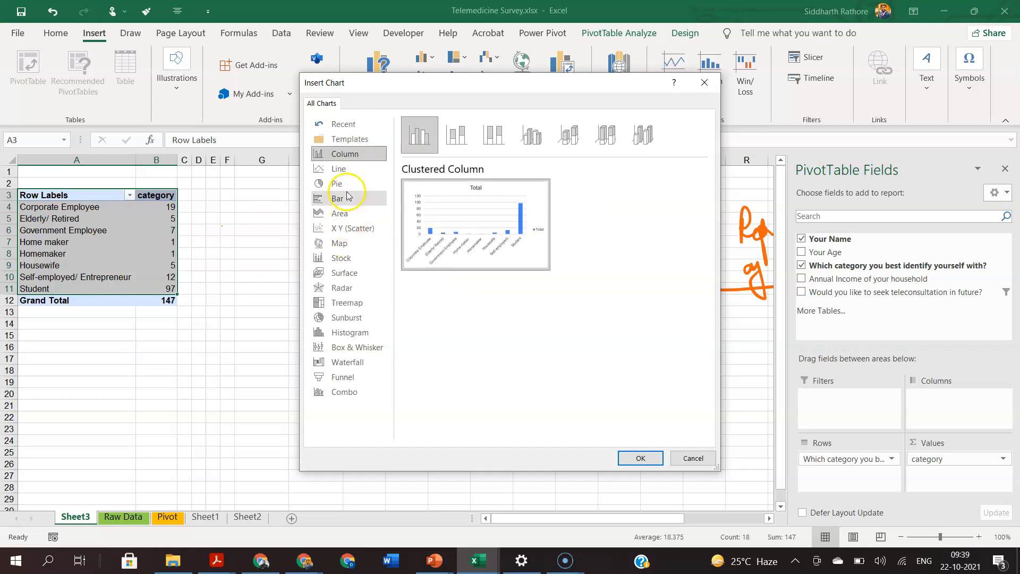
pyautogui.click(356, 199)
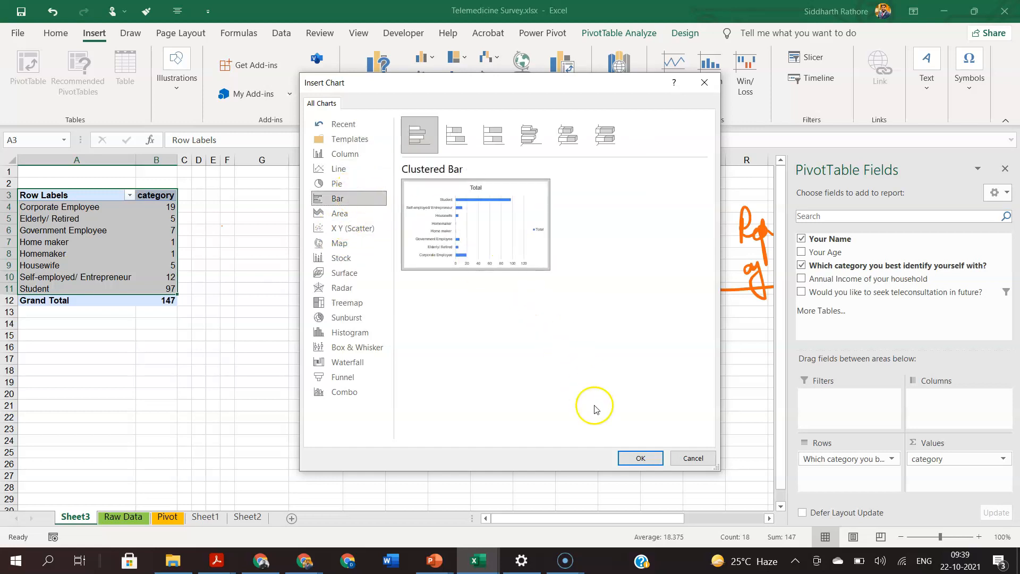
pyautogui.click(629, 457)
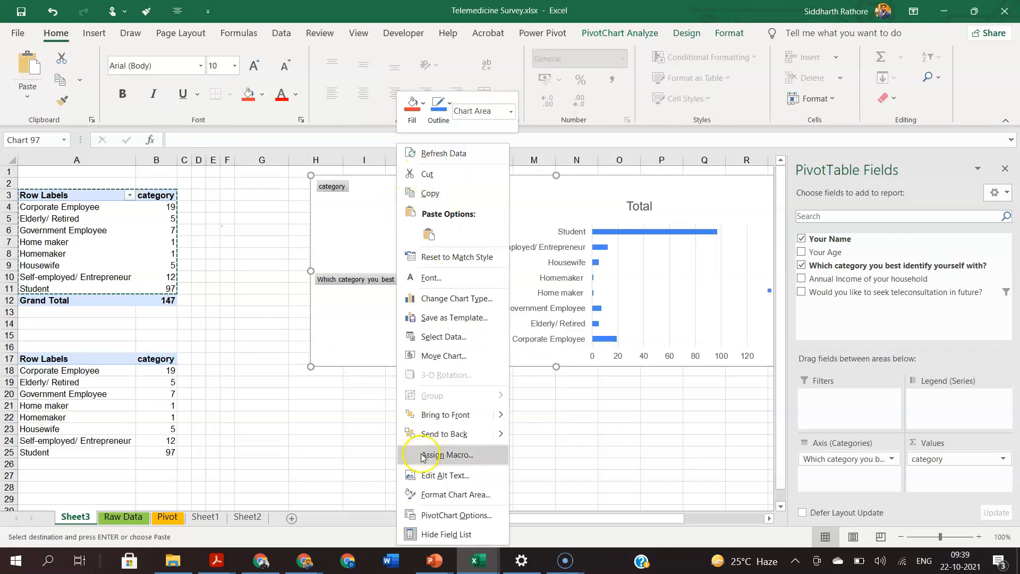
pyautogui.click(314, 452)
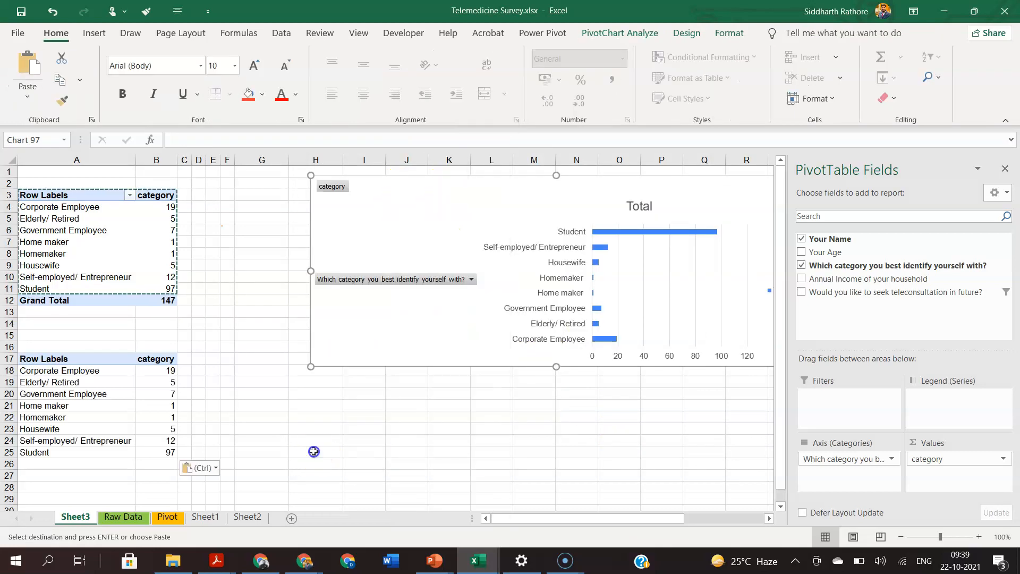
# Insert a clustered bar chart from the copied counts in A17:B25, using the variant that shows each category as a separately coloured series.
pyautogui.moveTo(62, 357); pyautogui.dragTo(165, 452)
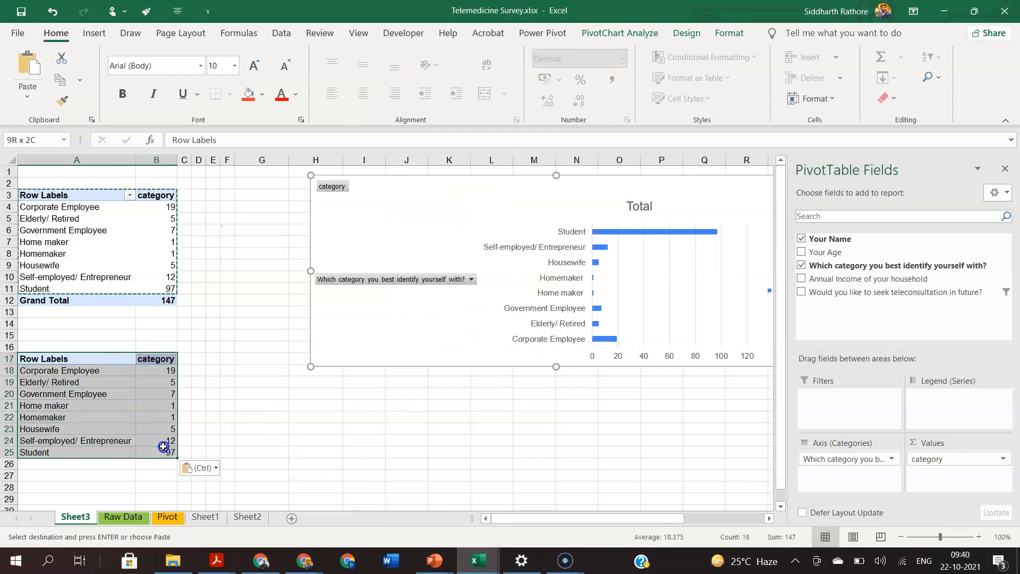
pyautogui.click(94, 33)
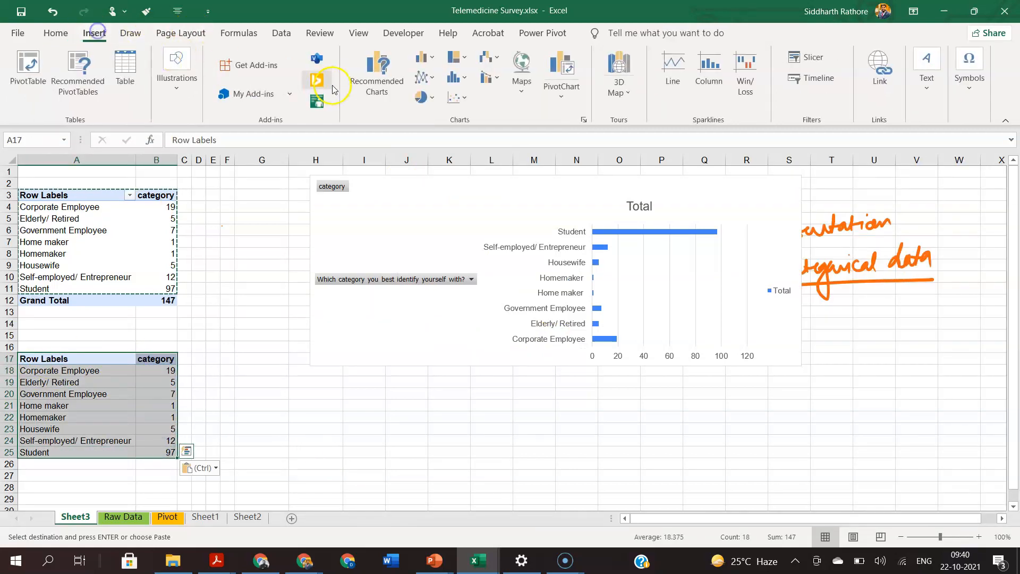
pyautogui.click(372, 80)
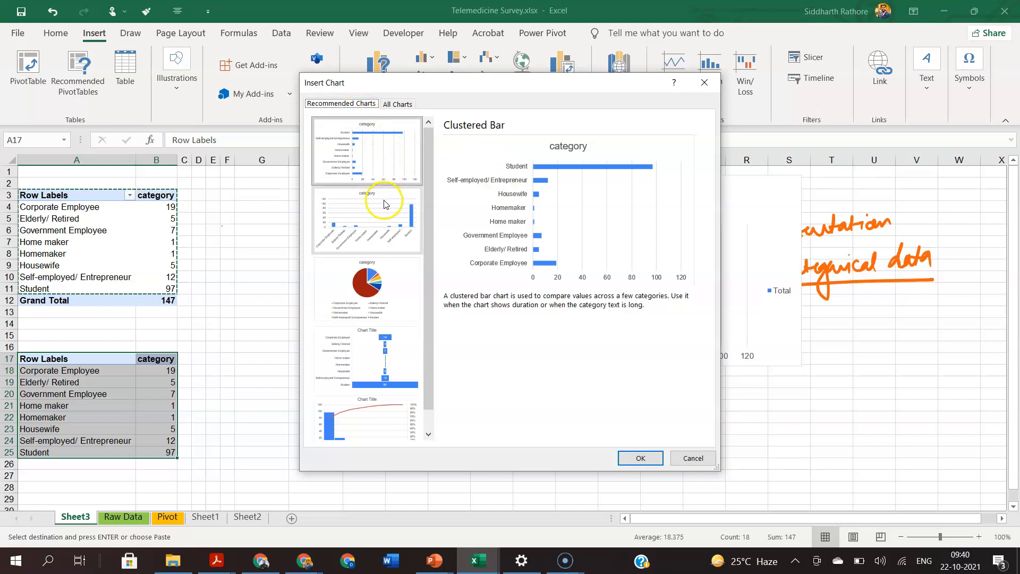
pyautogui.click(398, 105)
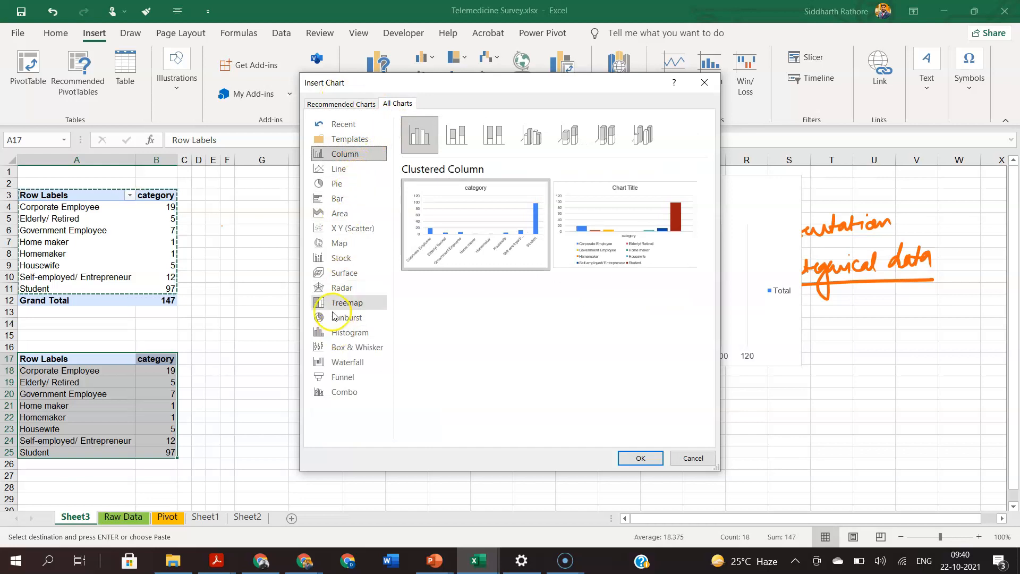
pyautogui.click(350, 176)
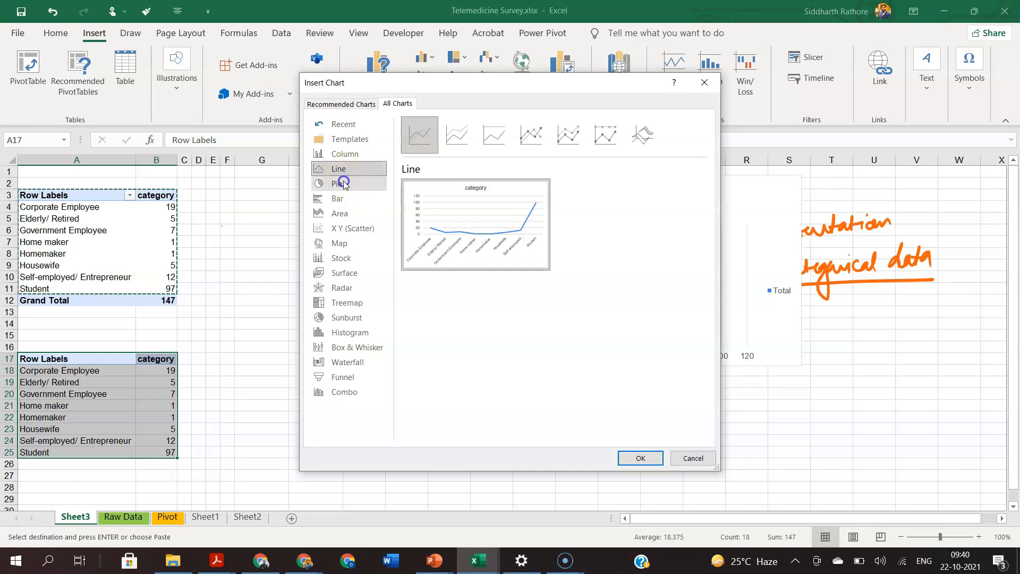
pyautogui.click(343, 183)
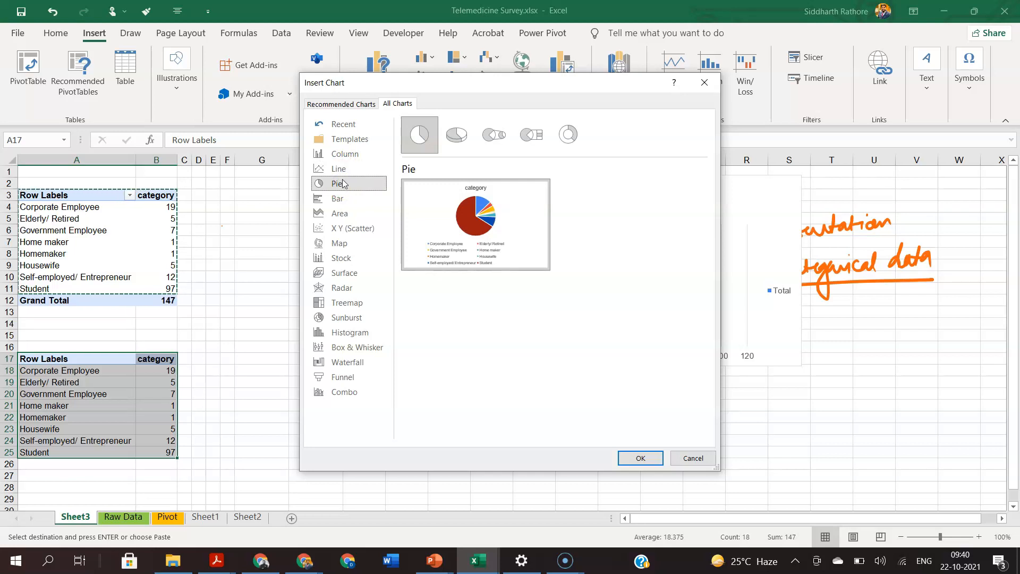
pyautogui.click(364, 199)
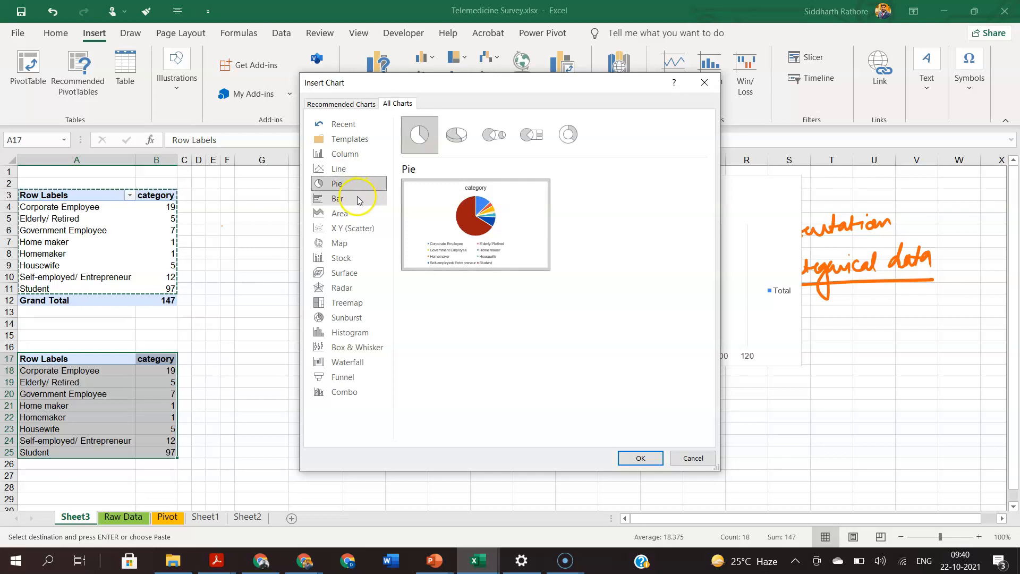
pyautogui.click(356, 199)
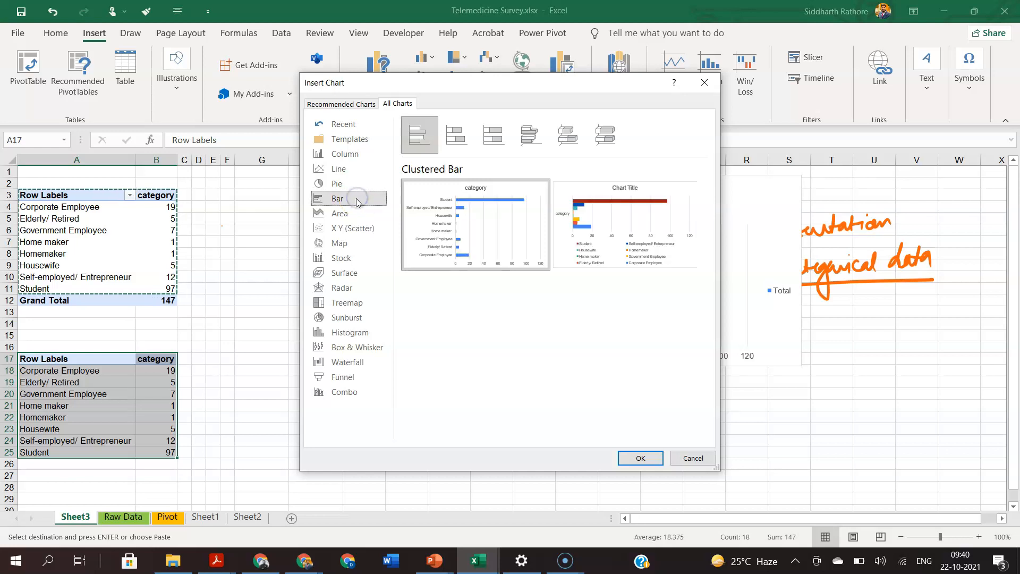
pyautogui.click(643, 219)
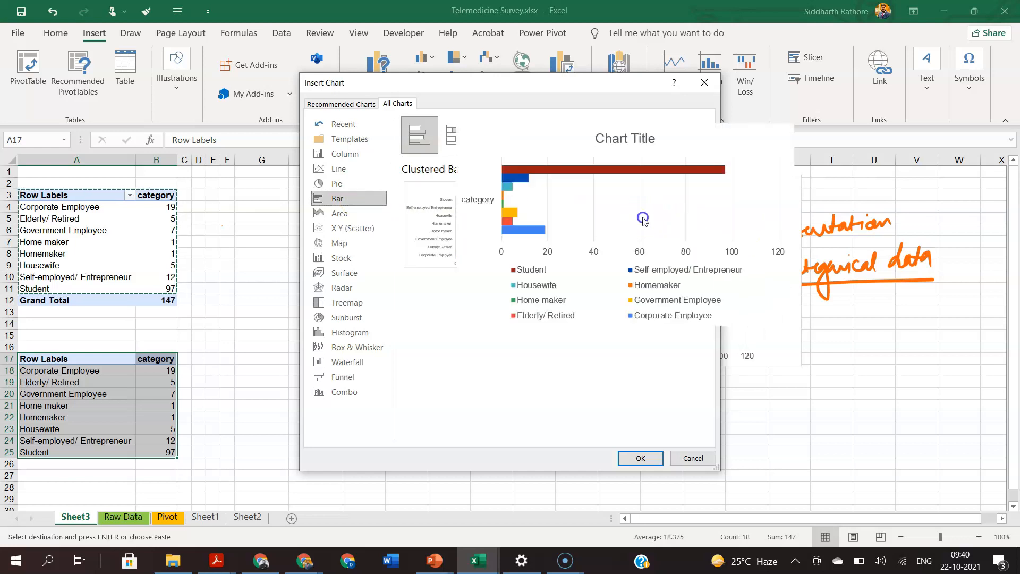
pyautogui.click(641, 460)
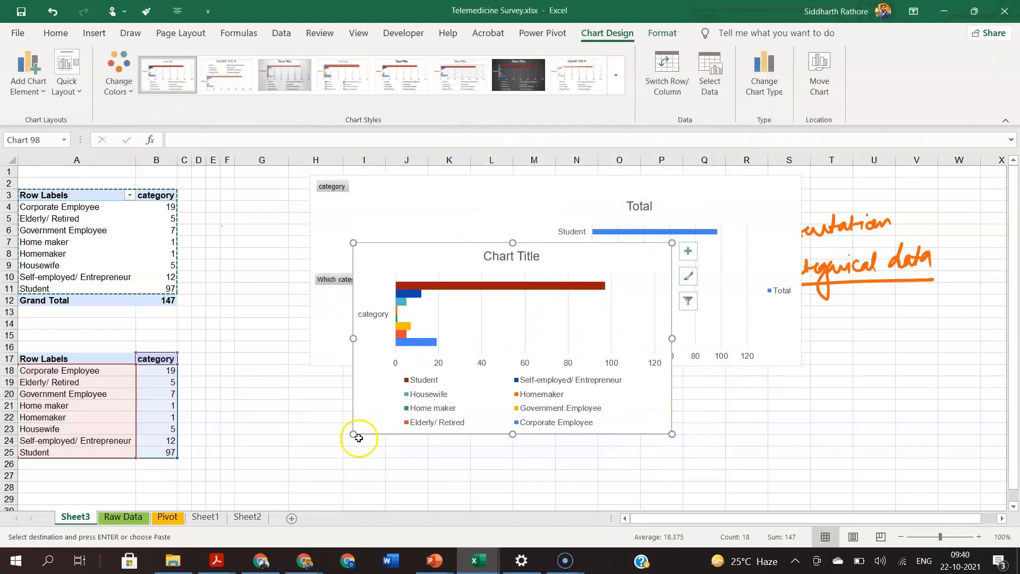
# Enlarge the new bar chart on all sides so it covers most of the PivotChart behind it.
pyautogui.moveTo(353, 434); pyautogui.dragTo(295, 487)
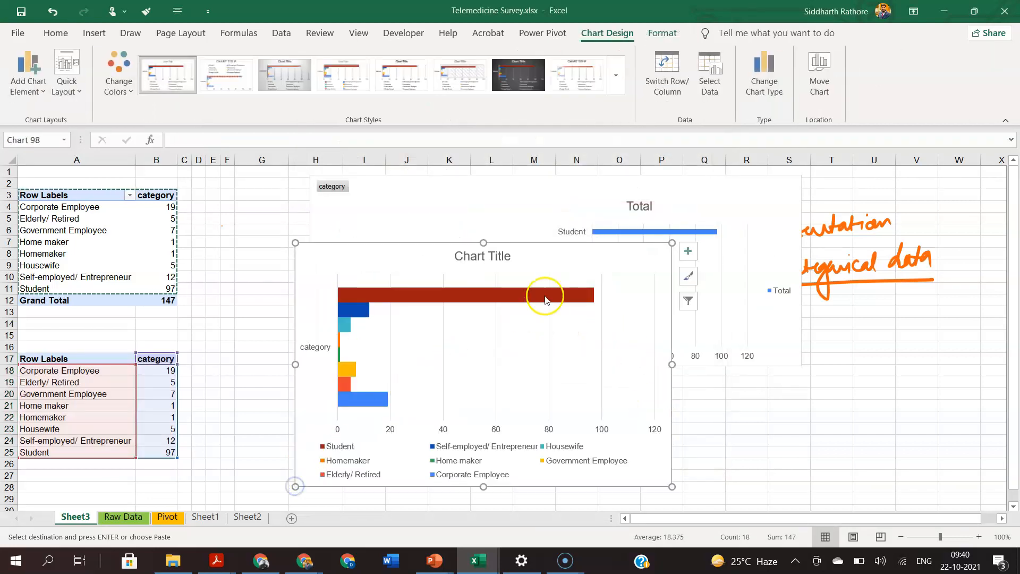
pyautogui.moveTo(674, 247); pyautogui.dragTo(755, 189)
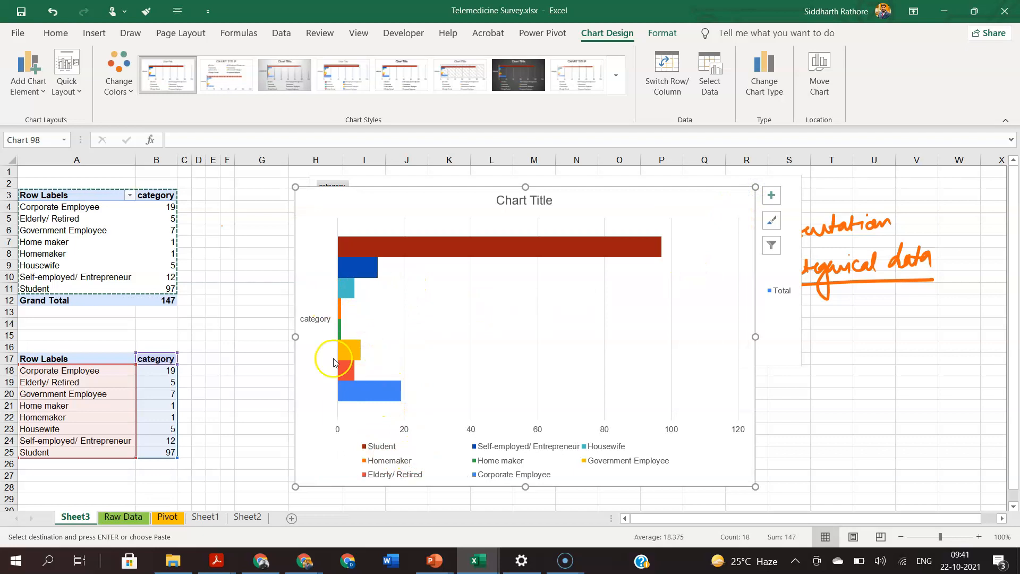
pyautogui.moveTo(295, 337); pyautogui.dragTo(269, 343)
pyautogui.moveTo(627, 248)
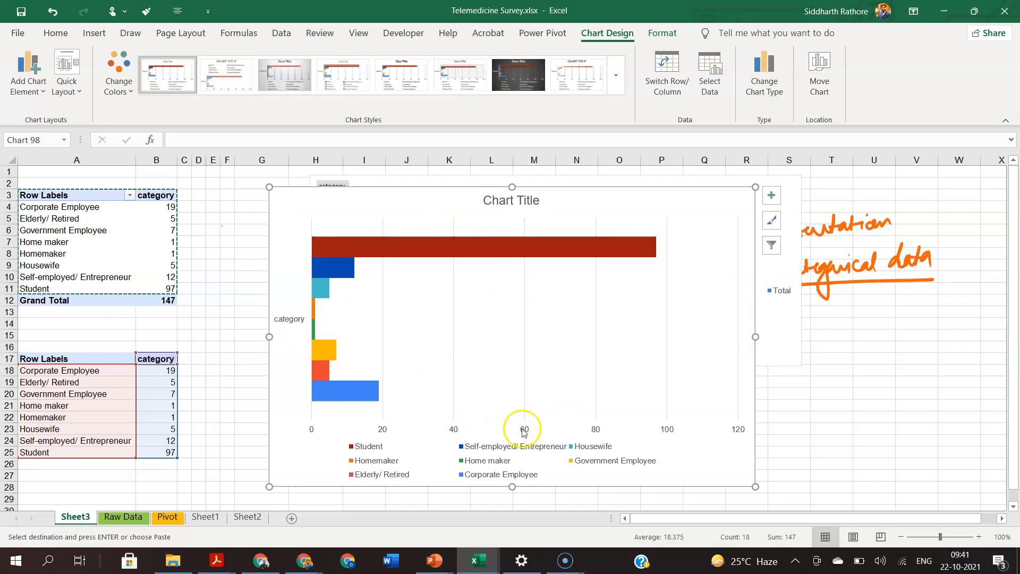
# Try axis titles on the enlarged bar chart and take them off again.
pyautogui.click(776, 198)
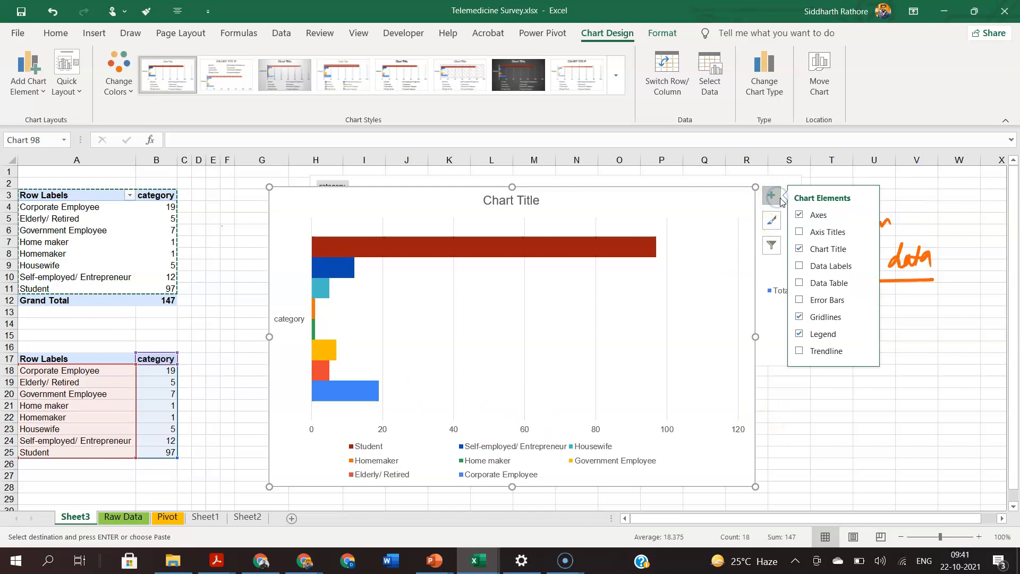
pyautogui.click(804, 236)
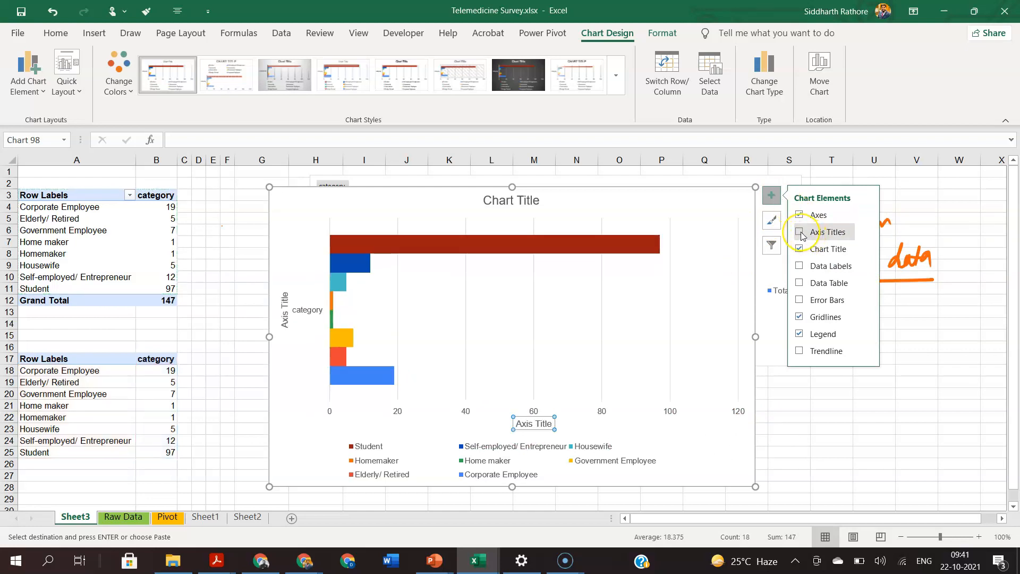
pyautogui.click(801, 233)
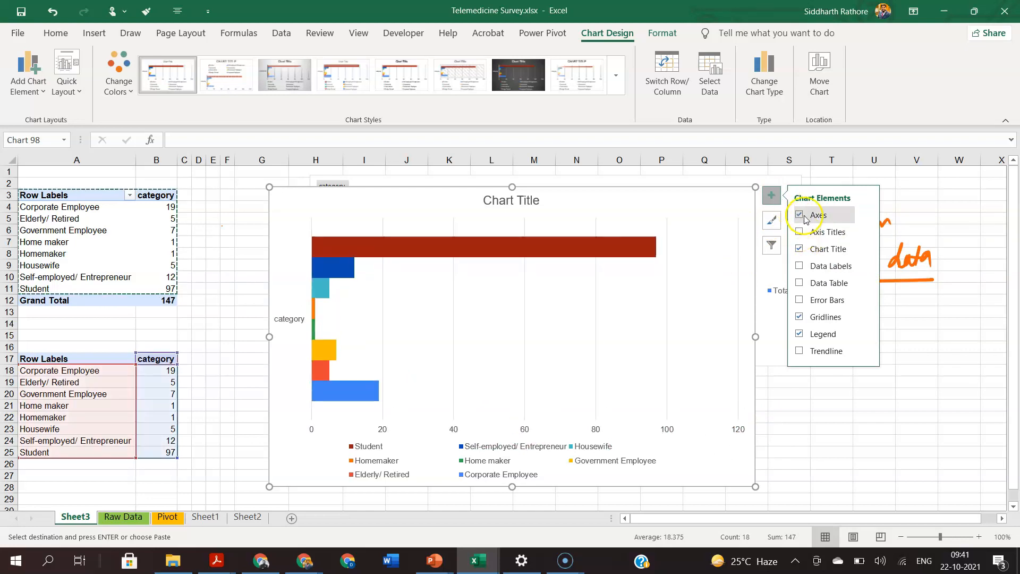
pyautogui.click(802, 235)
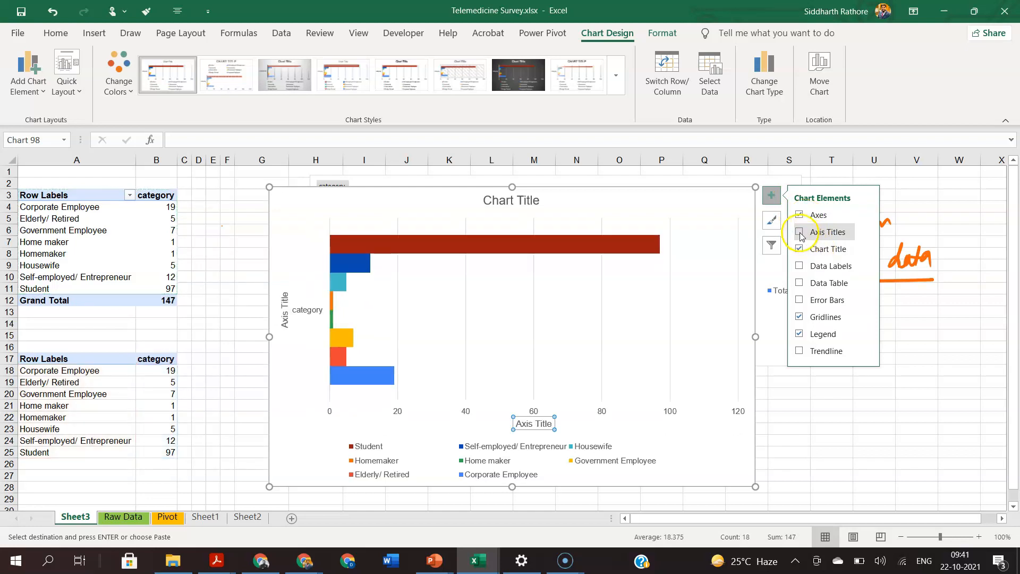
pyautogui.click(802, 236)
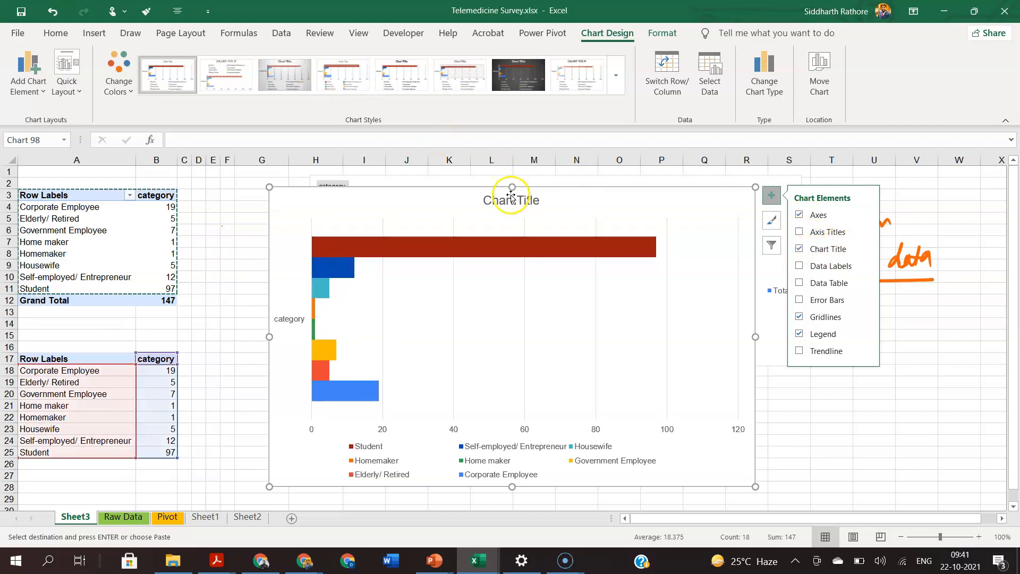
# Add data labels to the bars, and preview a data table beneath the chart before removing it.
pyautogui.click(803, 269)
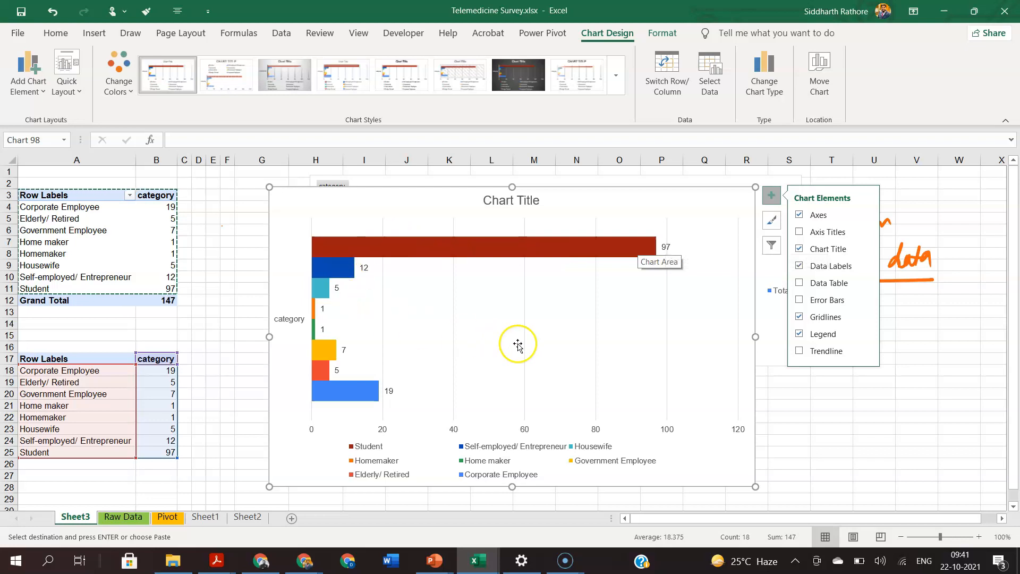
pyautogui.click(800, 283)
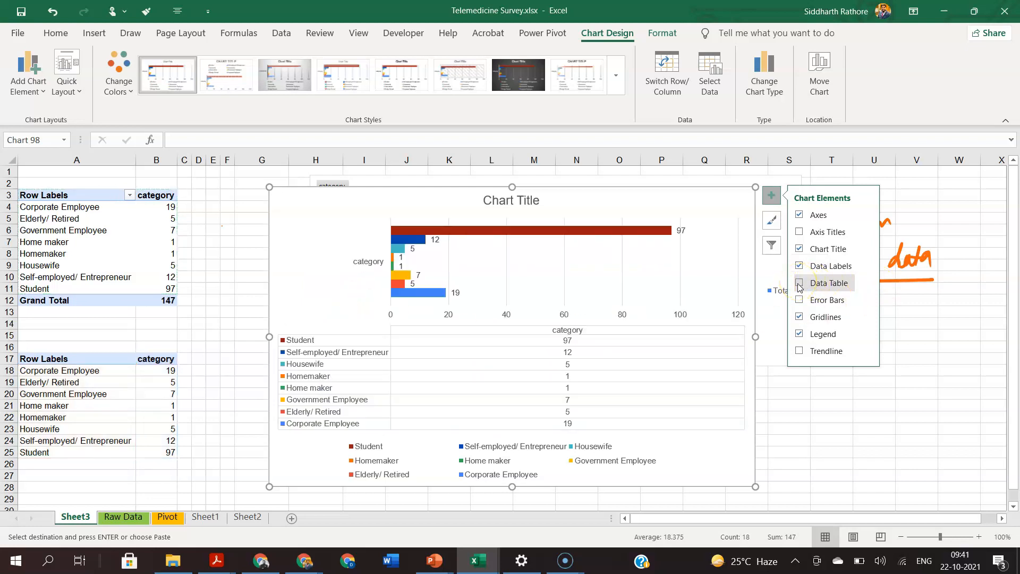
pyautogui.click(801, 287)
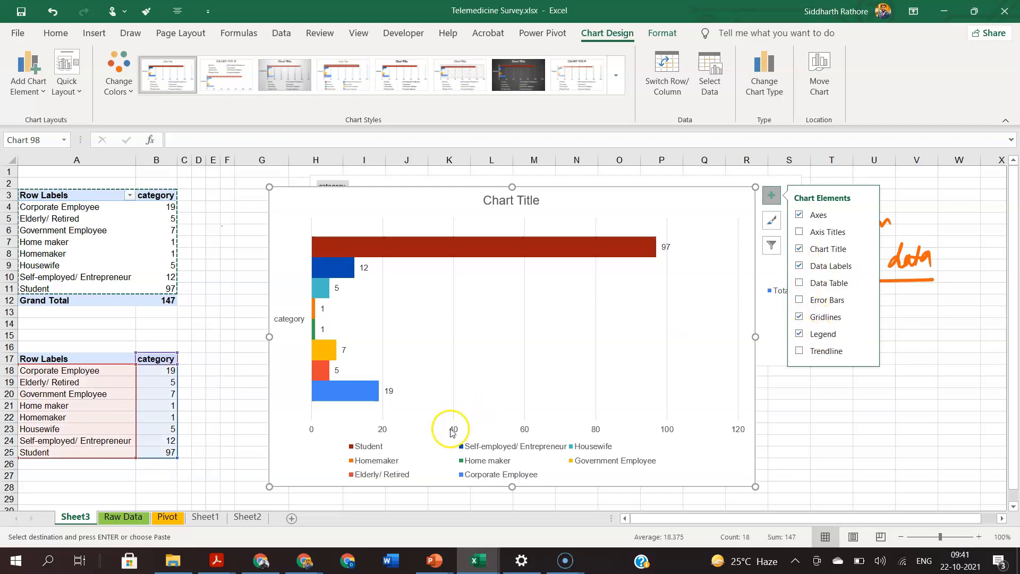
# Handwrite "Count" as point 1 and "1 category & count" as point 2 in orange ink over the bar chart and underline both.
pyautogui.click(787, 417)
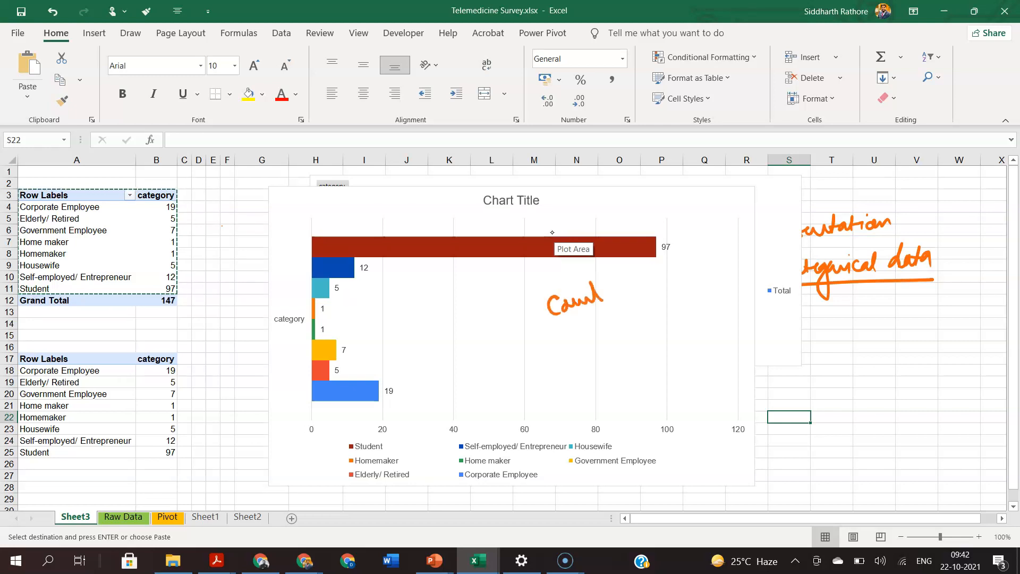
pyautogui.moveTo(517, 306); pyautogui.dragTo(519, 307)
pyautogui.moveTo(537, 355)
pyautogui.mouseDown()
pyautogui.moveTo(551, 365)
pyautogui.moveTo(523, 366)
pyautogui.mouseUp()
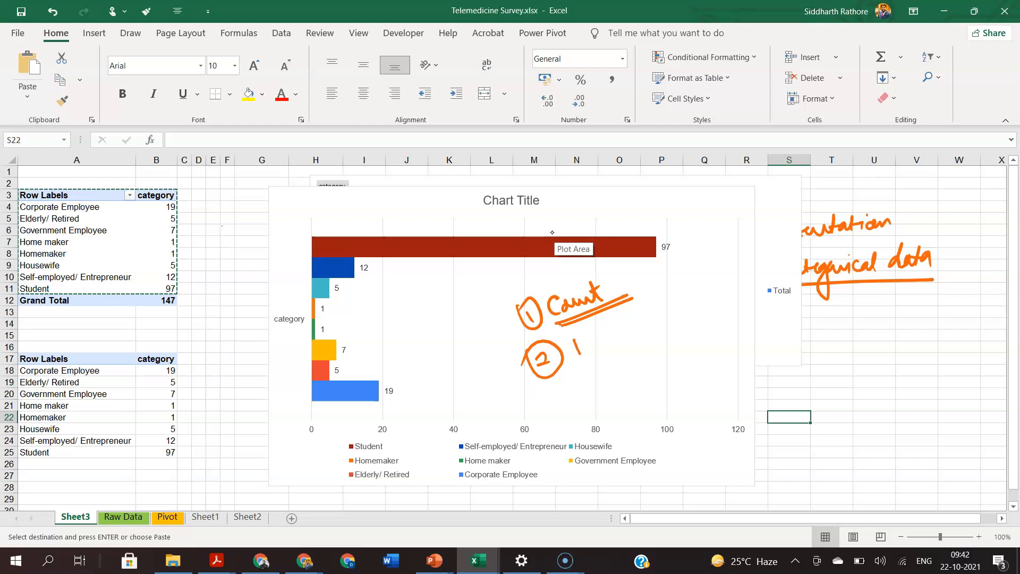
pyautogui.moveTo(622, 331)
pyautogui.mouseDown()
pyautogui.moveTo(635, 357)
pyautogui.moveTo(629, 320)
pyautogui.moveTo(715, 295)
pyautogui.moveTo(725, 269)
pyautogui.mouseUp()
pyautogui.moveTo(656, 316); pyautogui.dragTo(665, 351)
pyautogui.moveTo(580, 370); pyautogui.dragTo(738, 292)
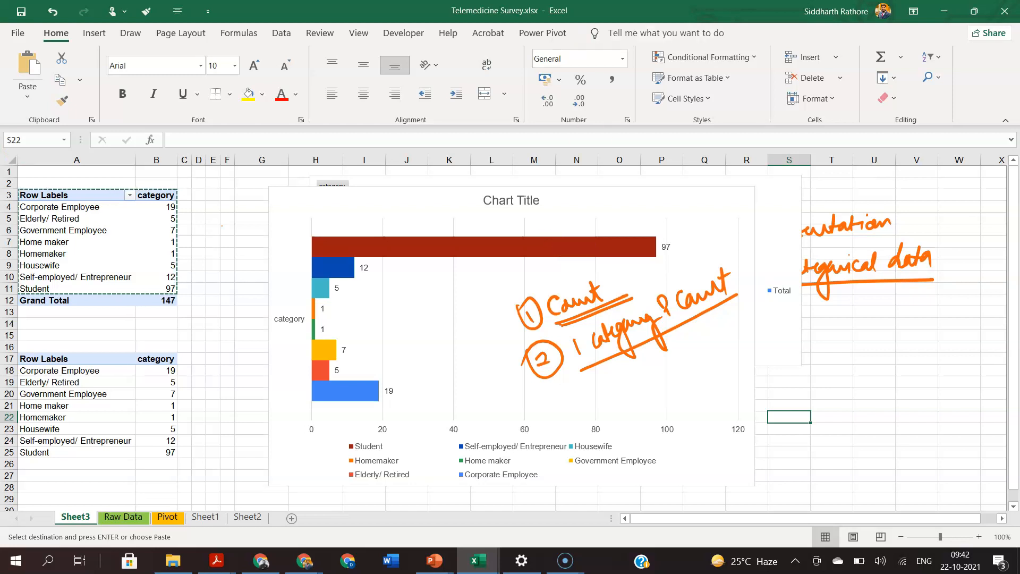
# Try a 2-D clustered column chart from the copied category table in A17:B25, and undo its insertion.
pyautogui.click(59, 370)
pyautogui.moveTo(53, 359); pyautogui.dragTo(173, 453)
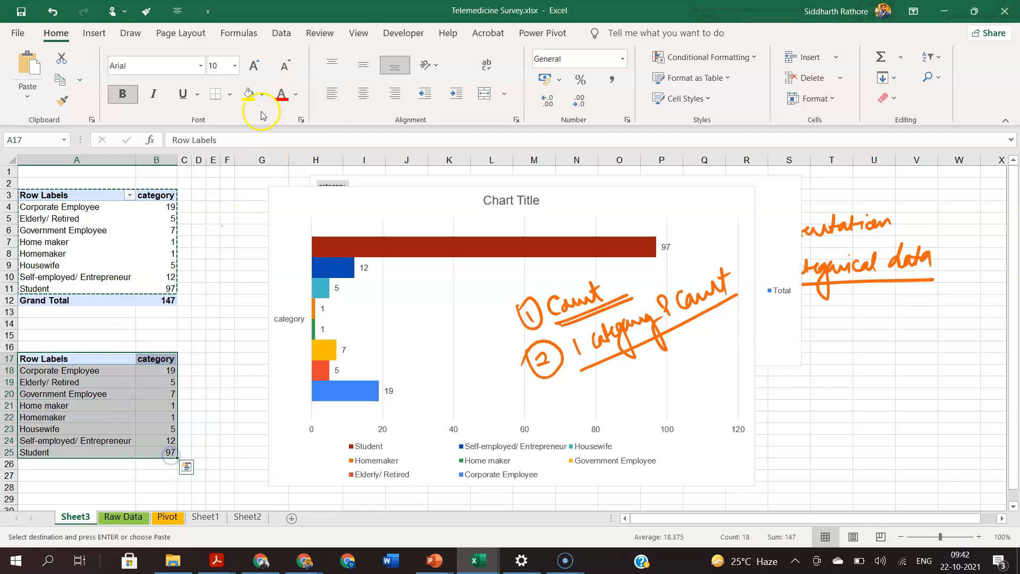
pyautogui.click(101, 37)
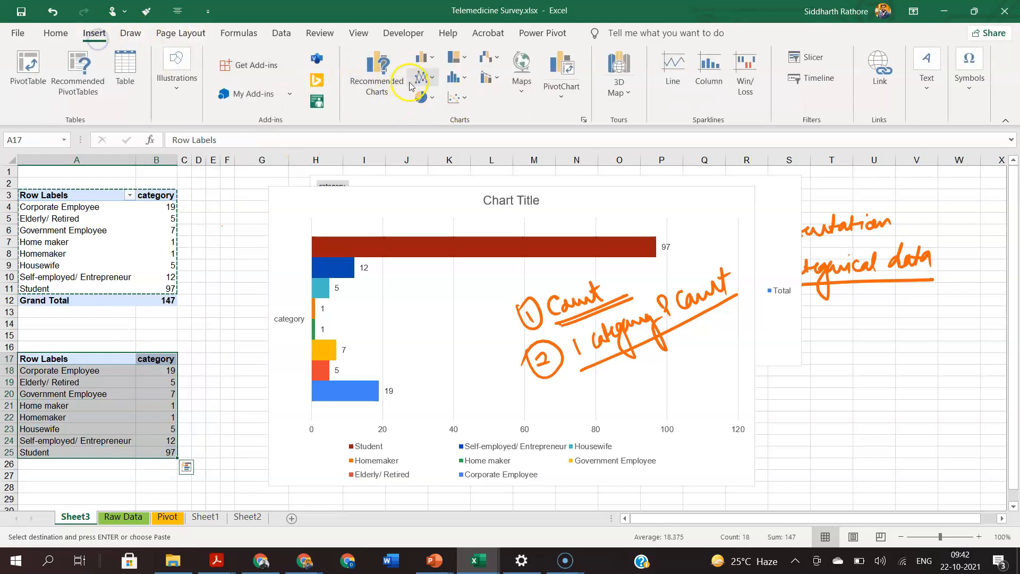
pyautogui.click(464, 80)
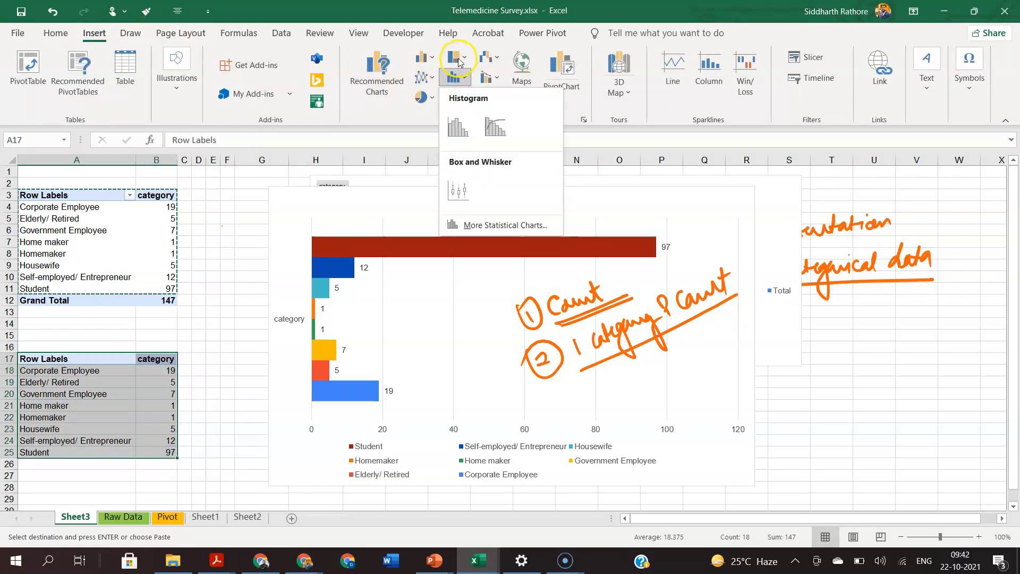
pyautogui.click(431, 58)
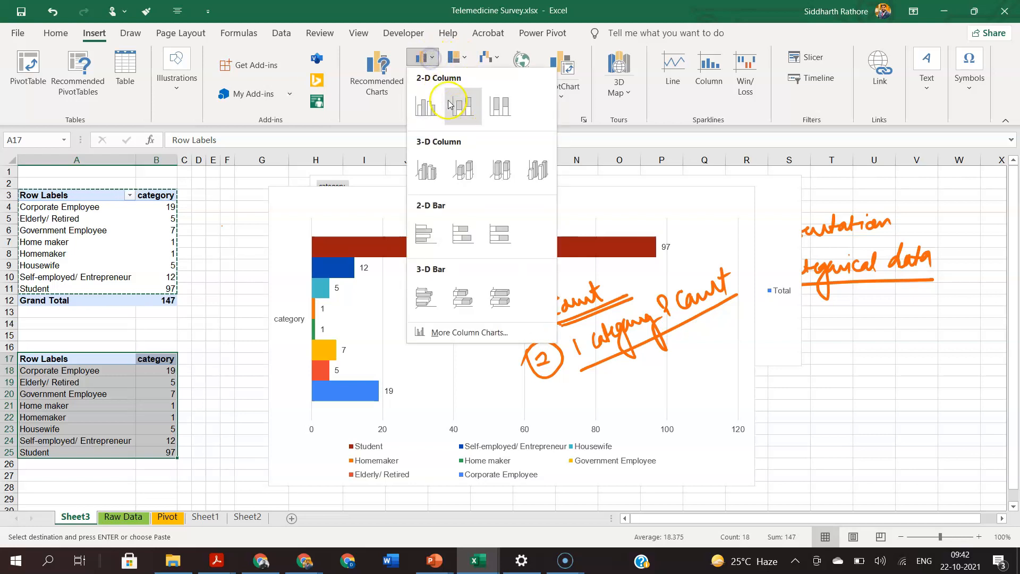
pyautogui.click(421, 109)
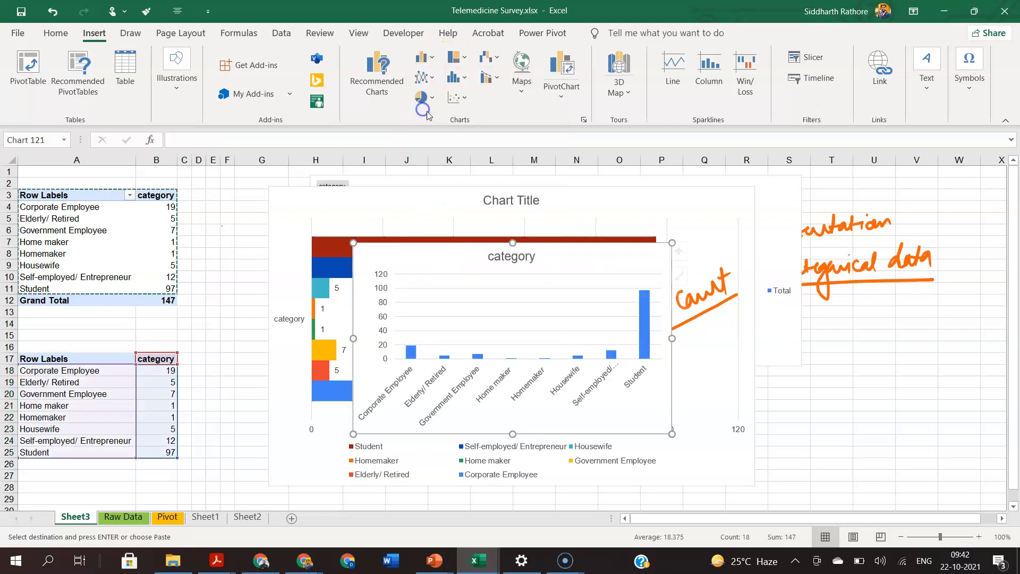
pyautogui.rightClick(428, 249)
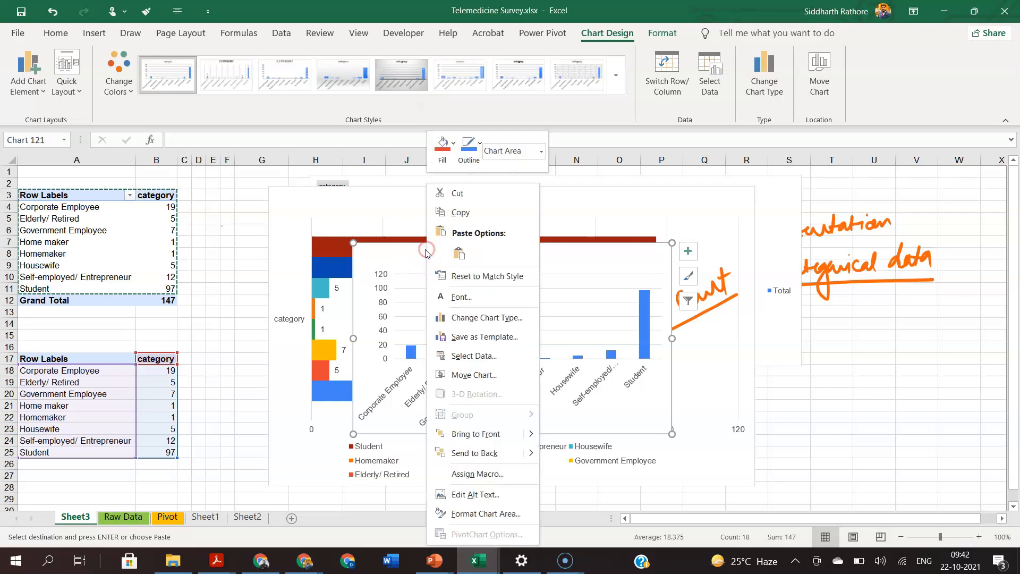
pyautogui.click(398, 259)
pyautogui.rightClick(398, 259)
pyautogui.press('Escape')
pyautogui.hotkey('ctrl', 'z')
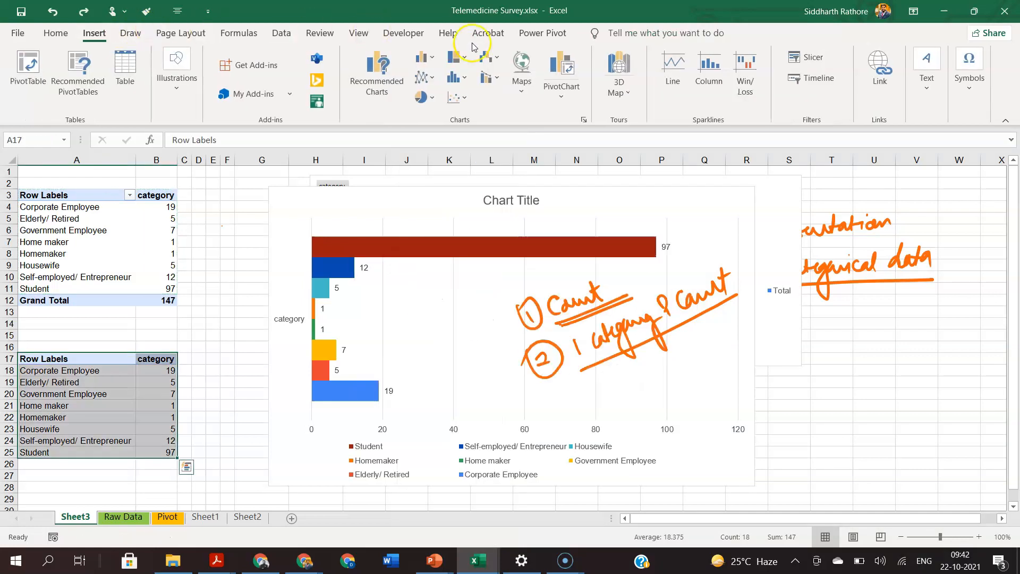
# Insert a clustered column chart from A17:B25 with each category as its own coloured series, and enlarge it over the bar chart.
pyautogui.click(390, 102)
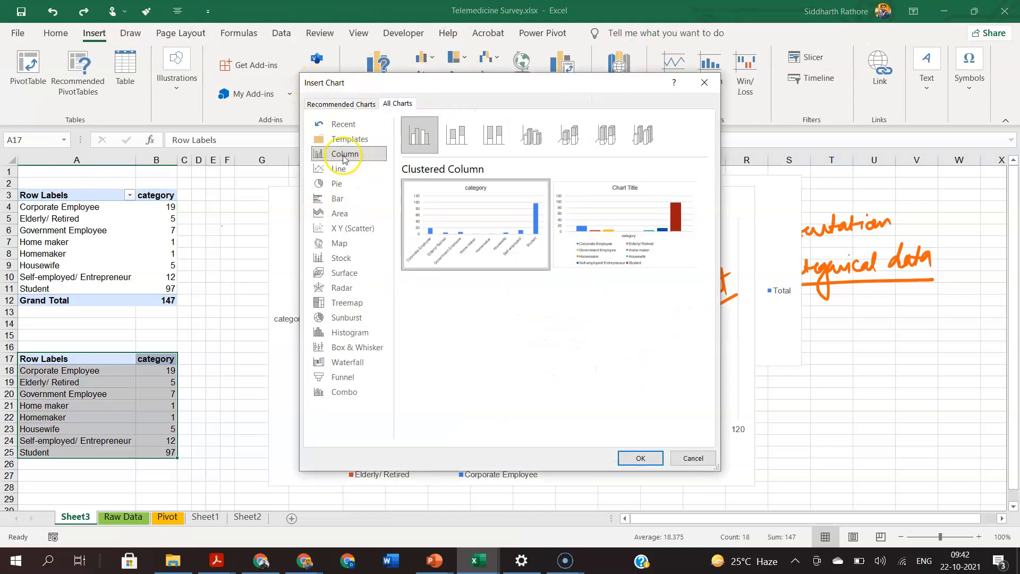
pyautogui.moveTo(617, 234)
pyautogui.click(641, 458)
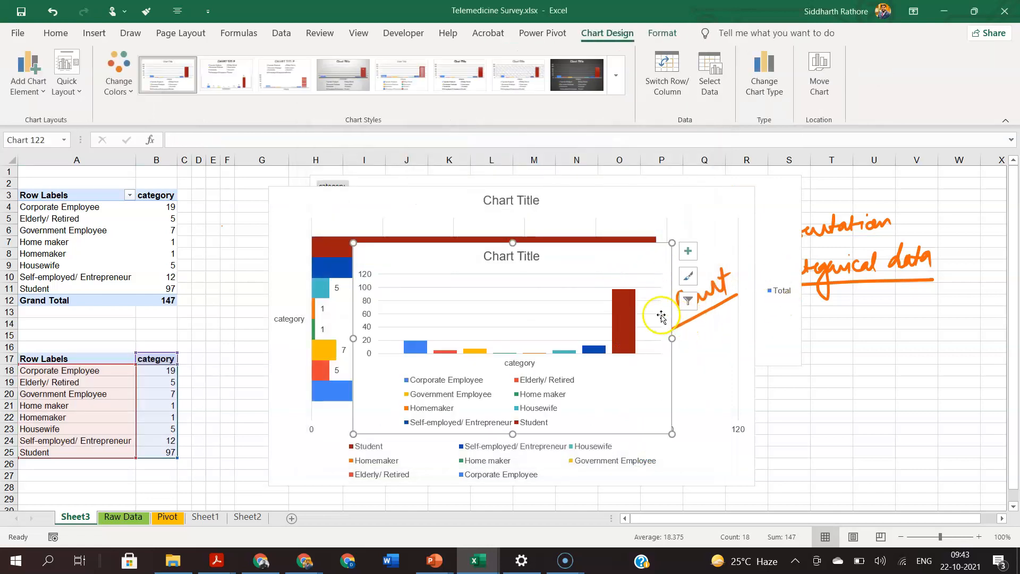
pyautogui.moveTo(670, 245); pyautogui.dragTo(744, 190)
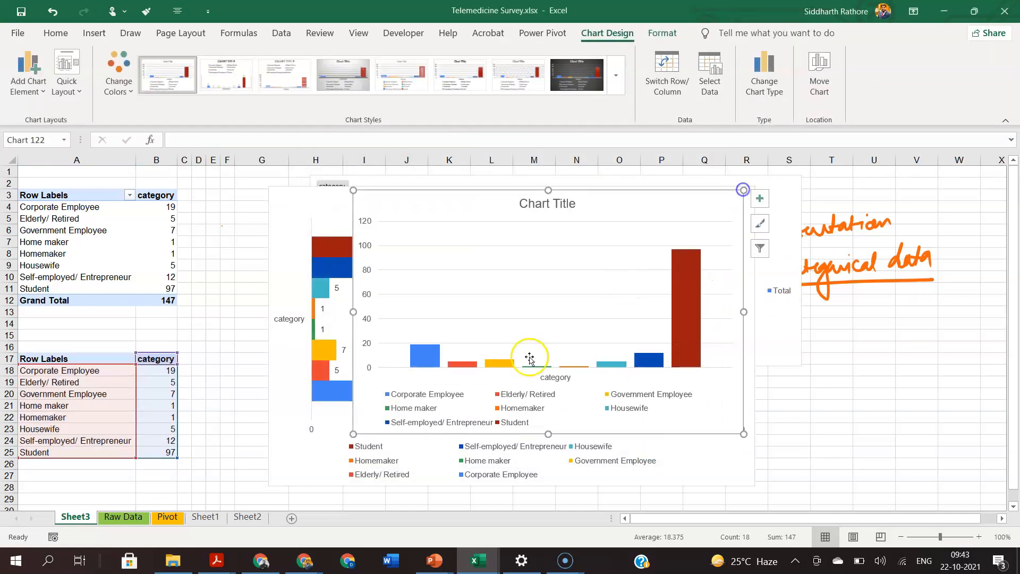
pyautogui.moveTo(352, 433); pyautogui.dragTo(298, 459)
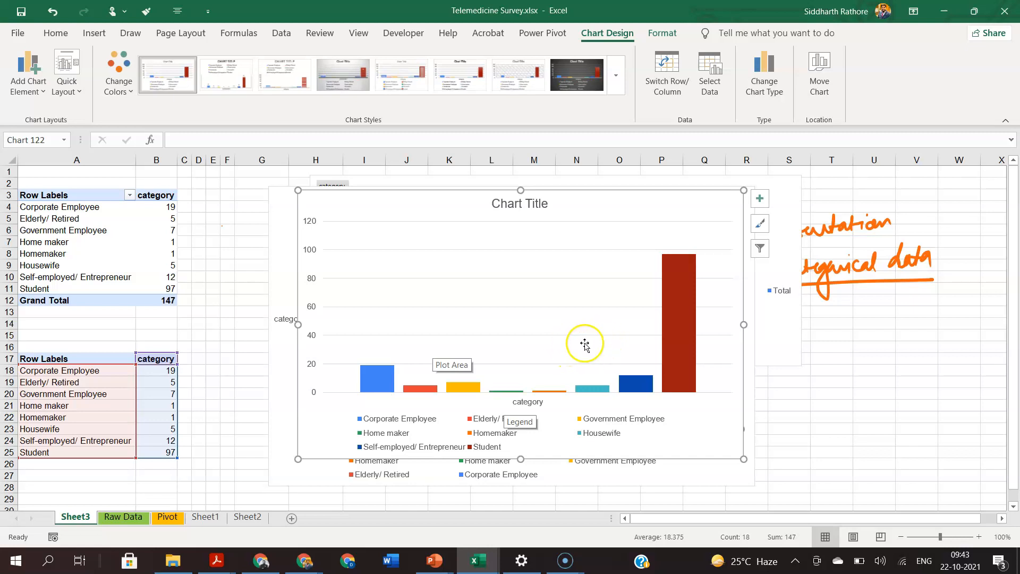
pyautogui.moveTo(681, 304)
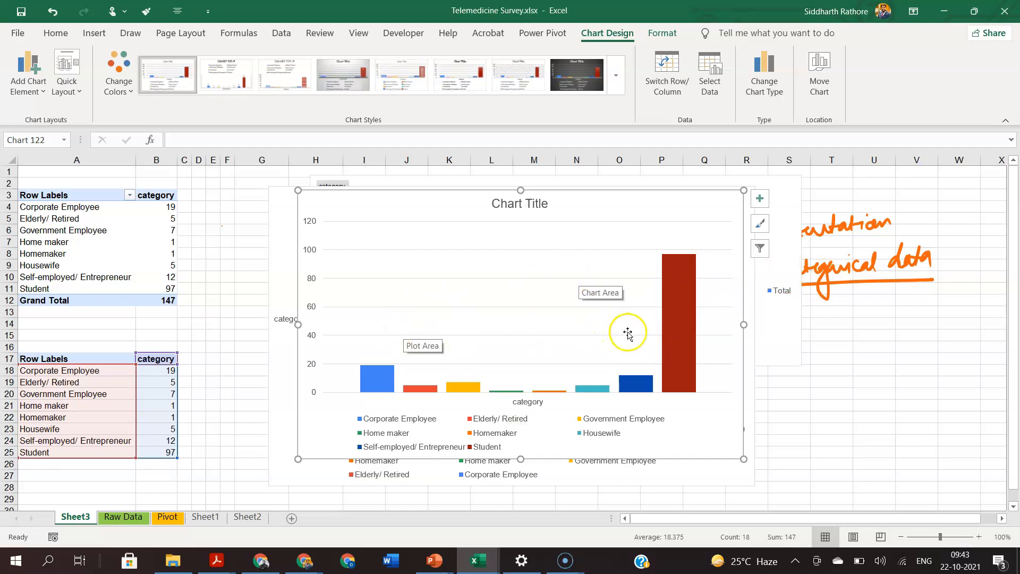
pyautogui.rightClick(679, 329)
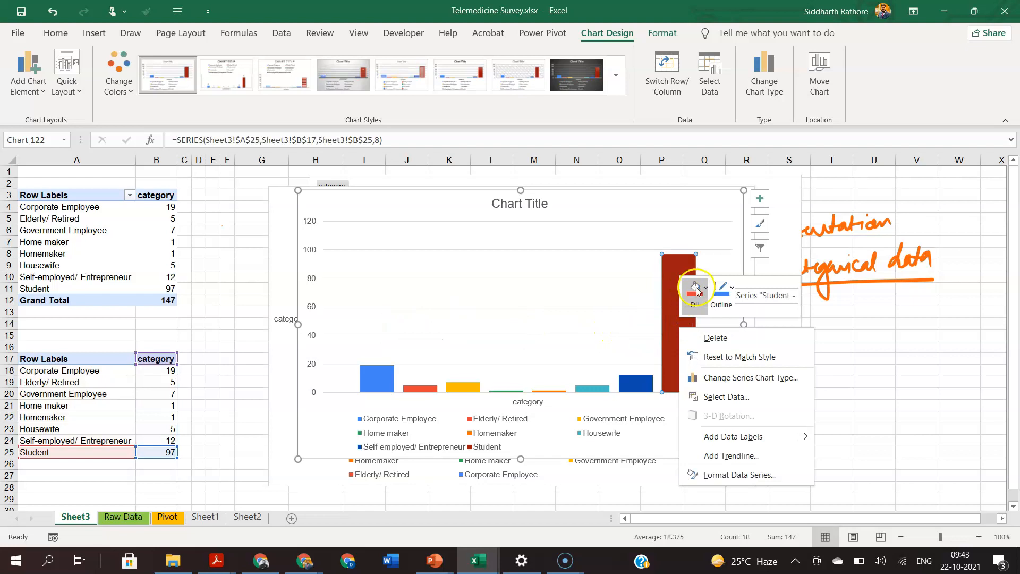
pyautogui.click(24, 15)
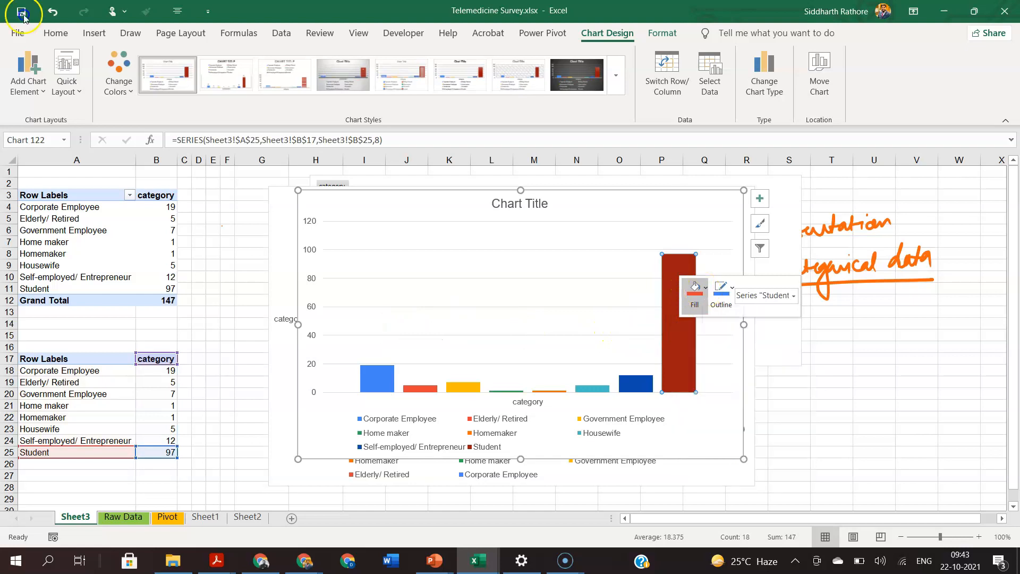
pyautogui.click(696, 290)
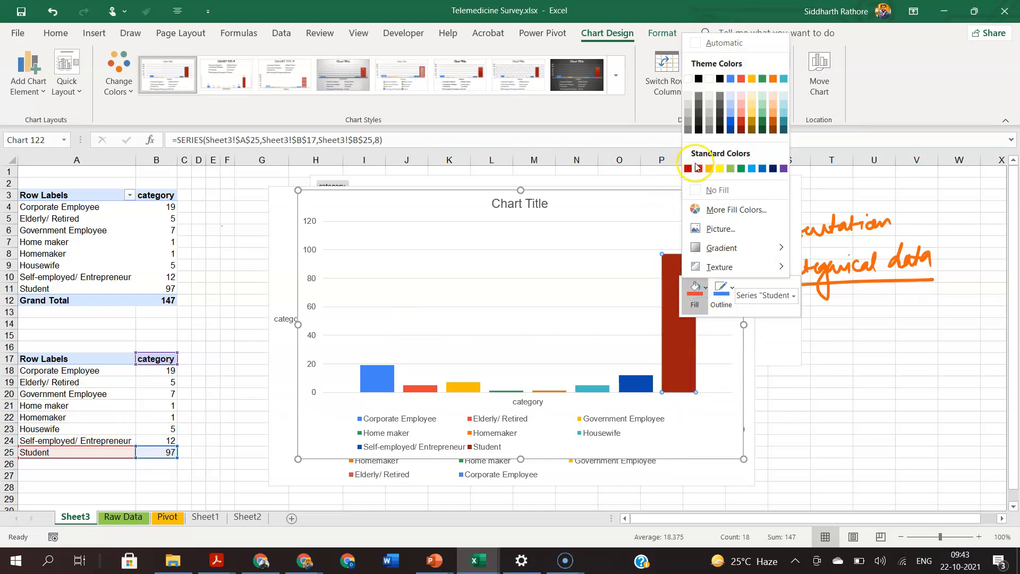
pyautogui.click(722, 451)
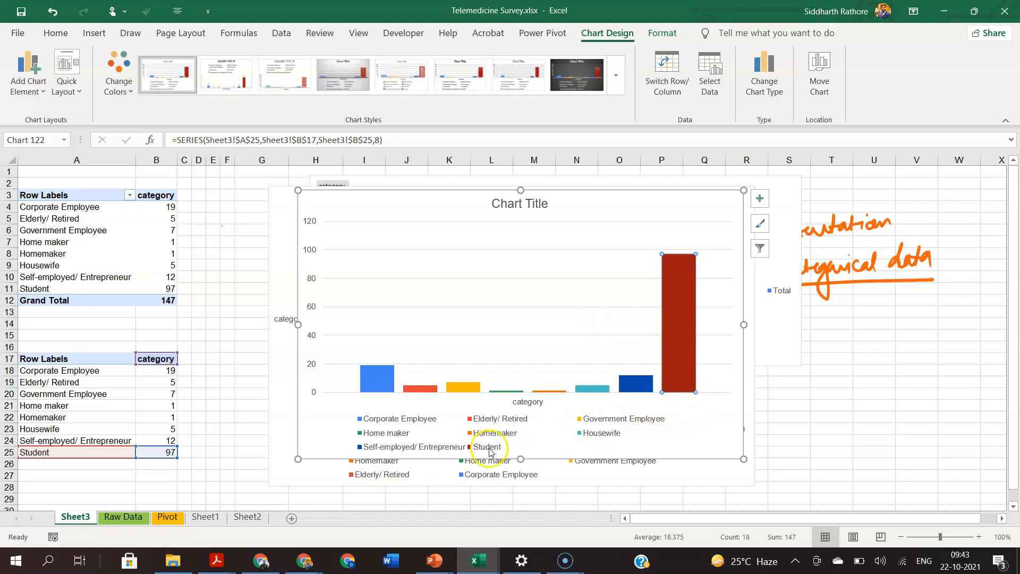
pyautogui.moveTo(685, 326)
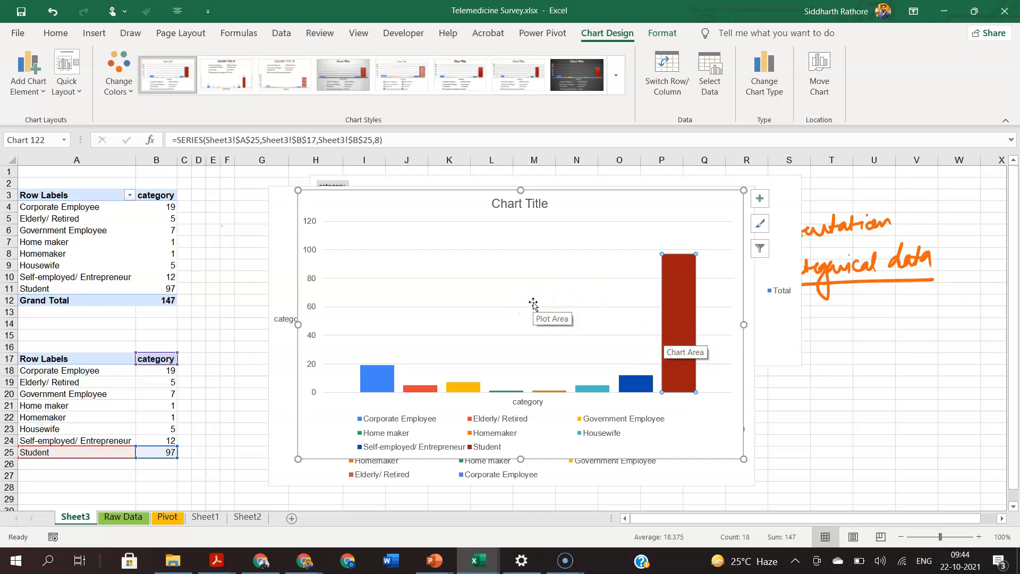
pyautogui.click(512, 364)
# Switch to the "Statistics for managers using Microsoft Excel" PDF in Acrobat and underline "each bar representing the tallies" and circle "a single category" under The Bar Chart.
pyautogui.click(216, 561)
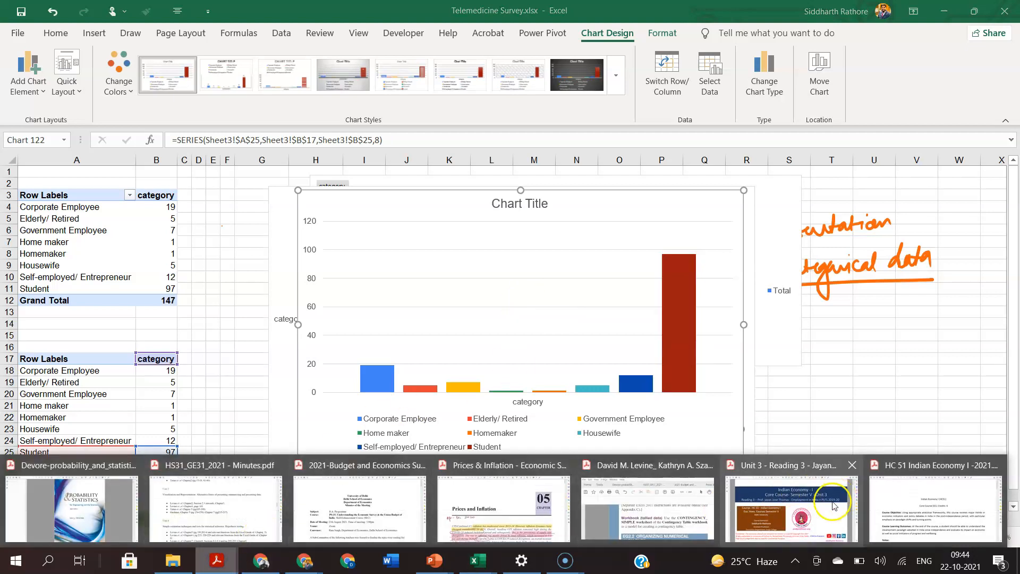
pyautogui.click(590, 480)
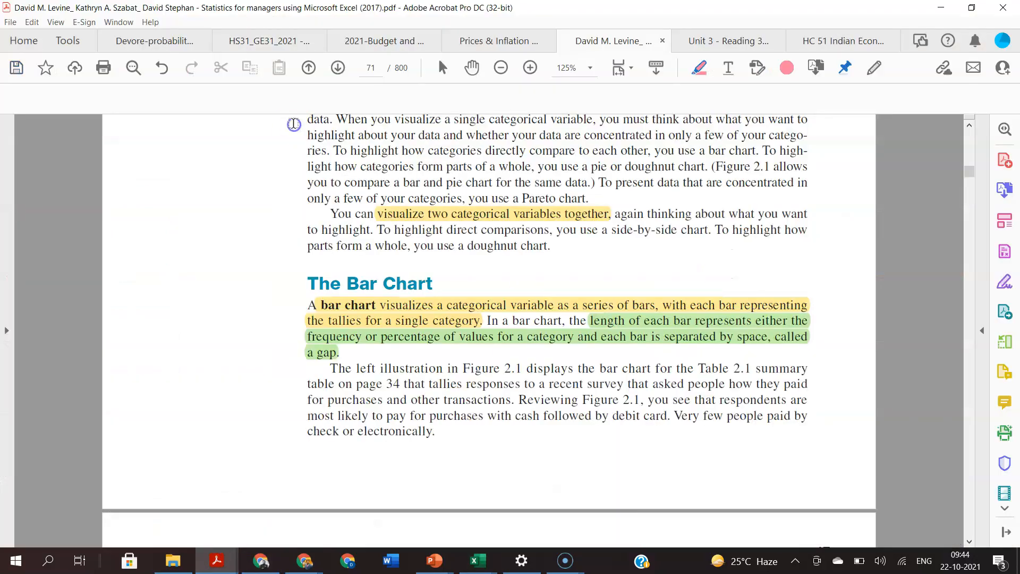
pyautogui.scroll(-2, 276, 250)
pyautogui.scroll(1, 279, 248)
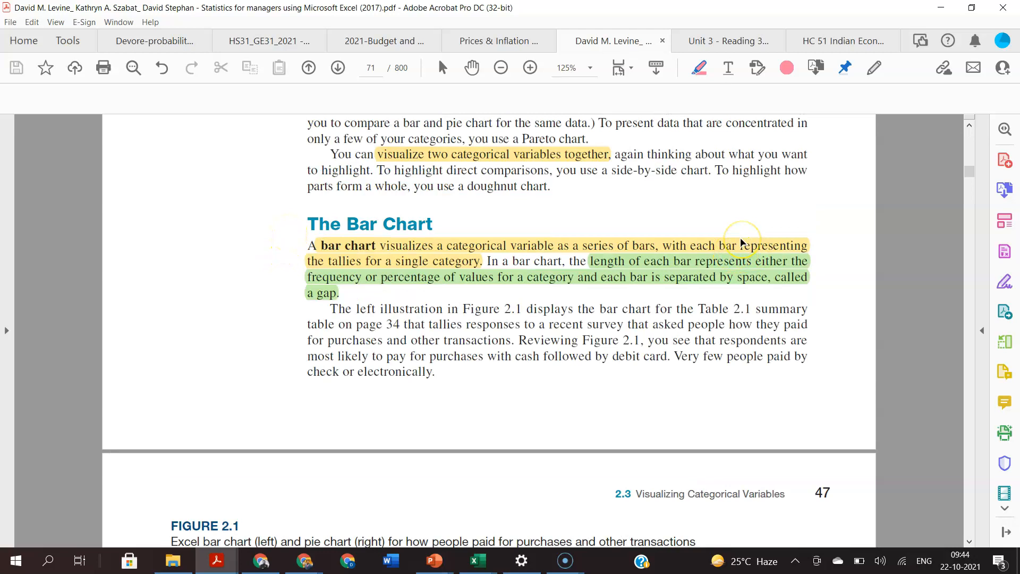
pyautogui.click(874, 68)
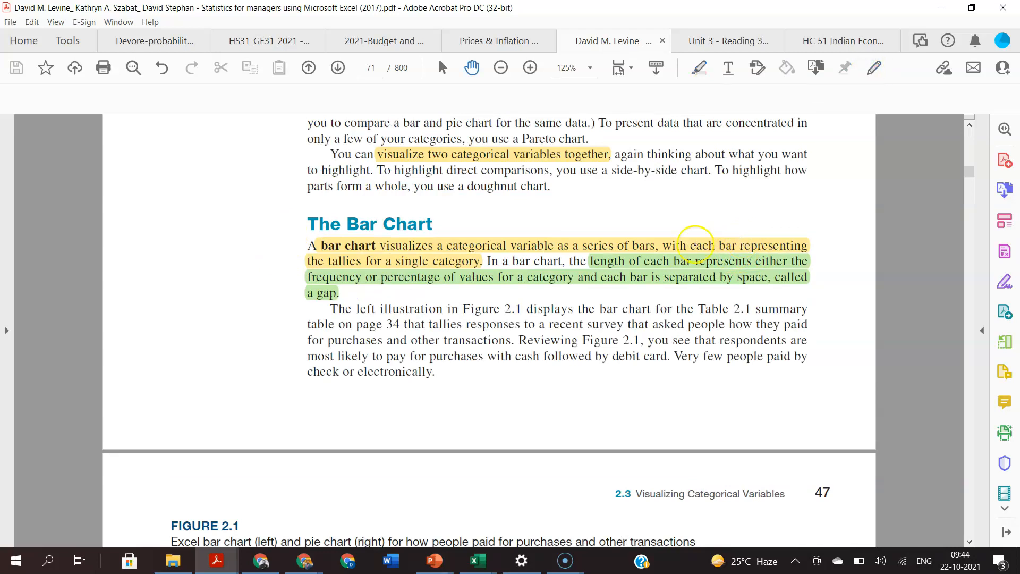
pyautogui.moveTo(696, 252); pyautogui.dragTo(842, 250)
pyautogui.moveTo(306, 270)
pyautogui.mouseDown()
pyautogui.moveTo(464, 268)
pyautogui.moveTo(461, 253)
pyautogui.moveTo(378, 263)
pyautogui.moveTo(407, 265)
pyautogui.mouseUp()
# Sketch a pair of axes in the page margin, labelling the vertical one "category" and the horizontal one "count / %tage".
pyautogui.moveTo(162, 285)
pyautogui.mouseDown()
pyautogui.moveTo(167, 394)
pyautogui.moveTo(292, 395)
pyautogui.mouseUp()
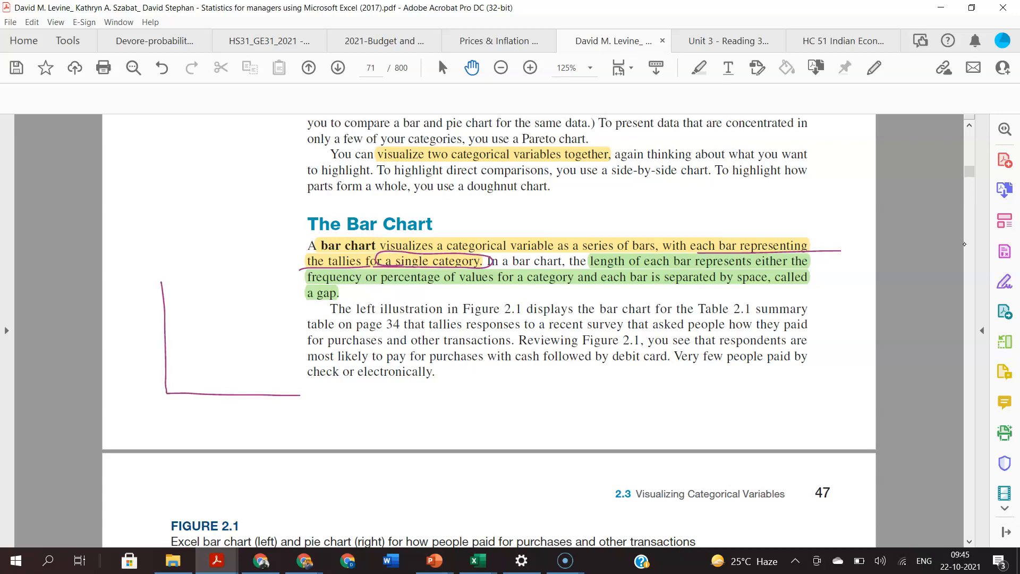
pyautogui.moveTo(223, 409); pyautogui.dragTo(245, 407)
pyautogui.moveTo(128, 319)
pyautogui.mouseDown()
pyautogui.moveTo(146, 317)
pyautogui.moveTo(146, 340)
pyautogui.moveTo(160, 336)
pyautogui.mouseUp()
pyautogui.moveTo(211, 416)
pyautogui.mouseDown()
pyautogui.moveTo(243, 408)
pyautogui.moveTo(211, 421)
pyautogui.mouseUp()
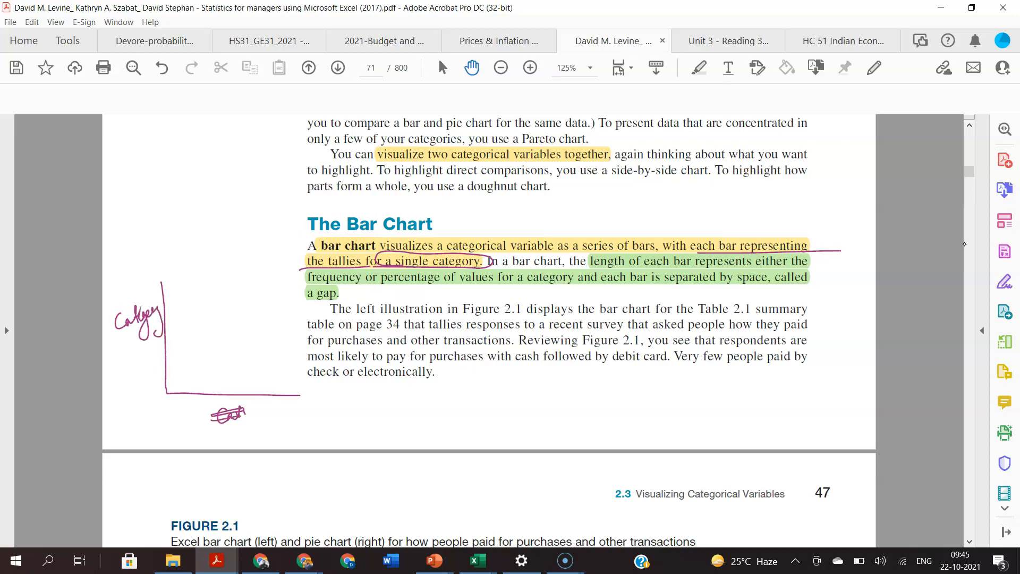
pyautogui.moveTo(284, 402); pyautogui.dragTo(292, 435)
pyautogui.moveTo(330, 422)
pyautogui.mouseDown()
pyautogui.moveTo(343, 441)
pyautogui.moveTo(362, 426)
pyautogui.mouseUp()
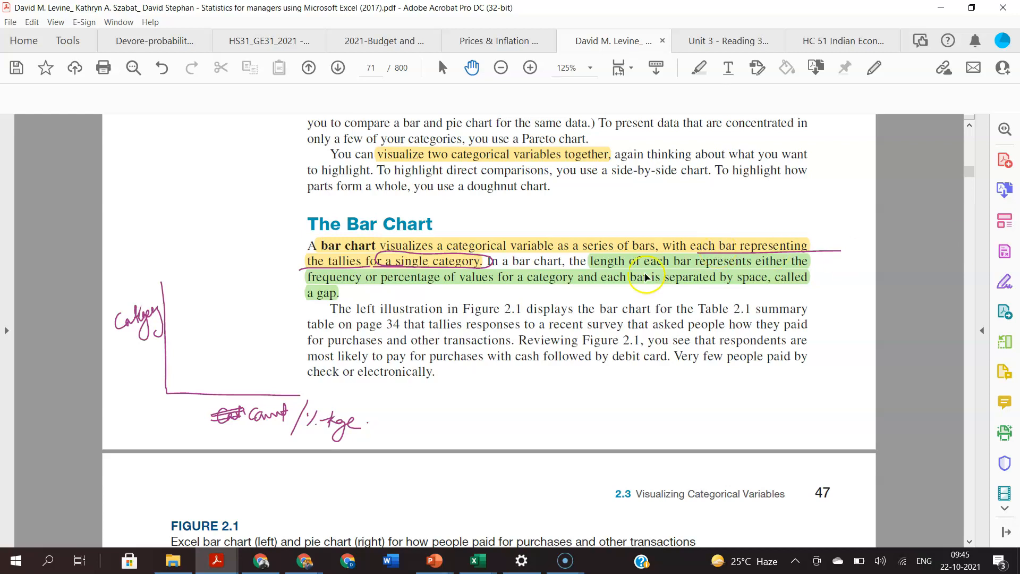
# Draw a curly bracket alongside the payment methods of the bar chart in Figure 2.1.
pyautogui.scroll(-6, 584, 290)
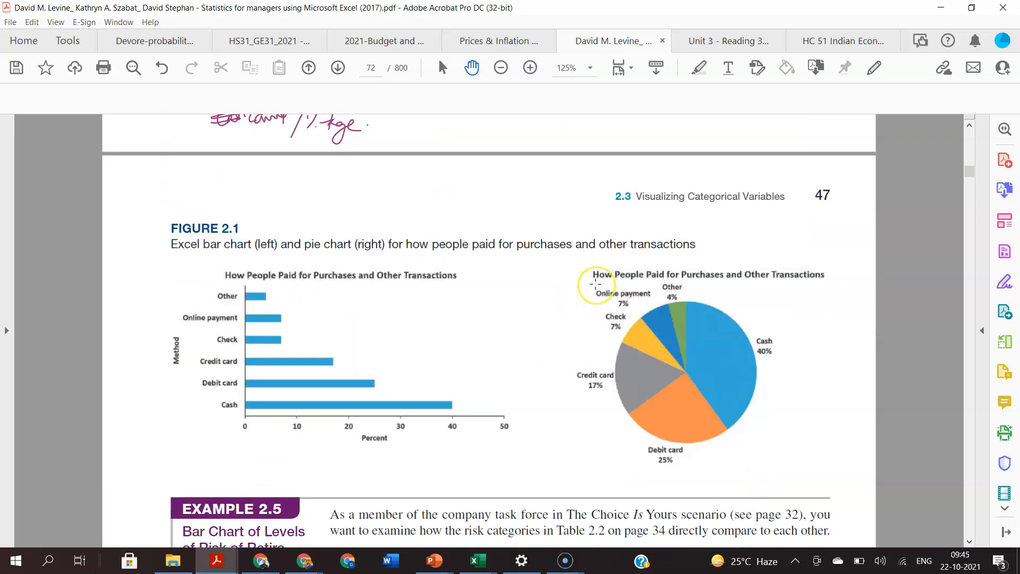
pyautogui.moveTo(177, 287); pyautogui.dragTo(170, 412)
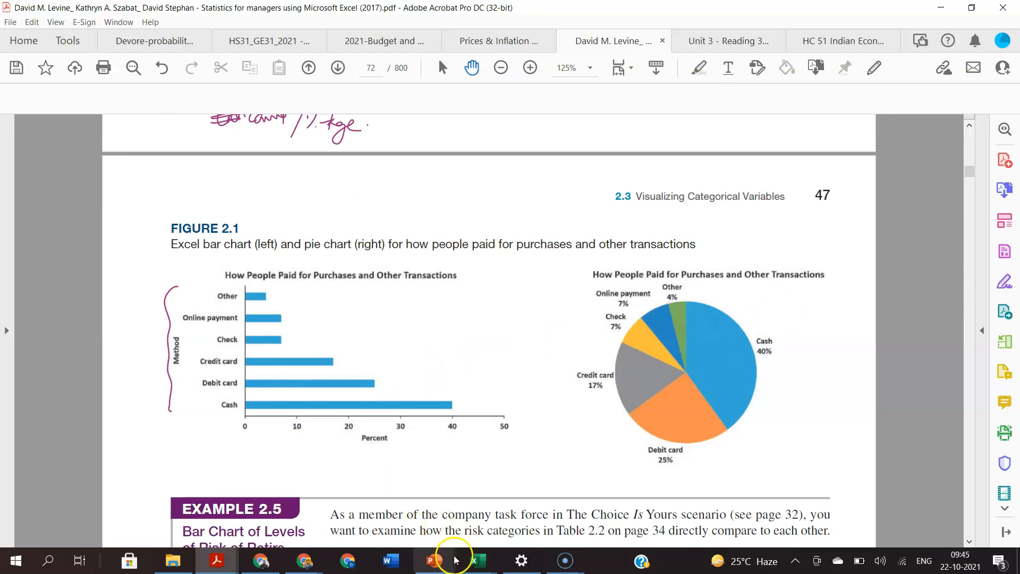
# Switch to the Google Meet call in Chrome, unmute the microphone, and minimize the meeting window to return to the PDF.
pyautogui.click(305, 561)
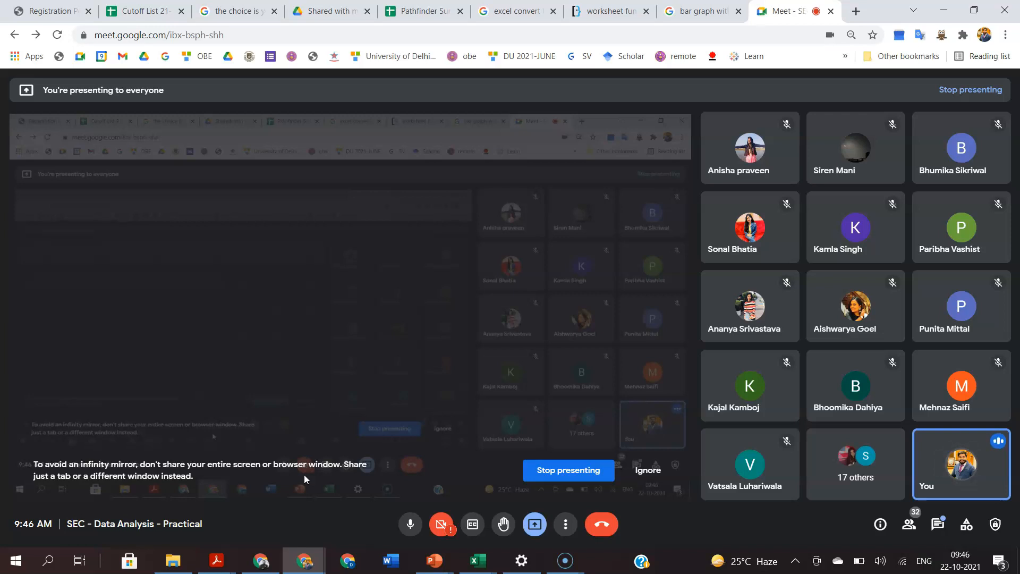
pyautogui.click(947, 11)
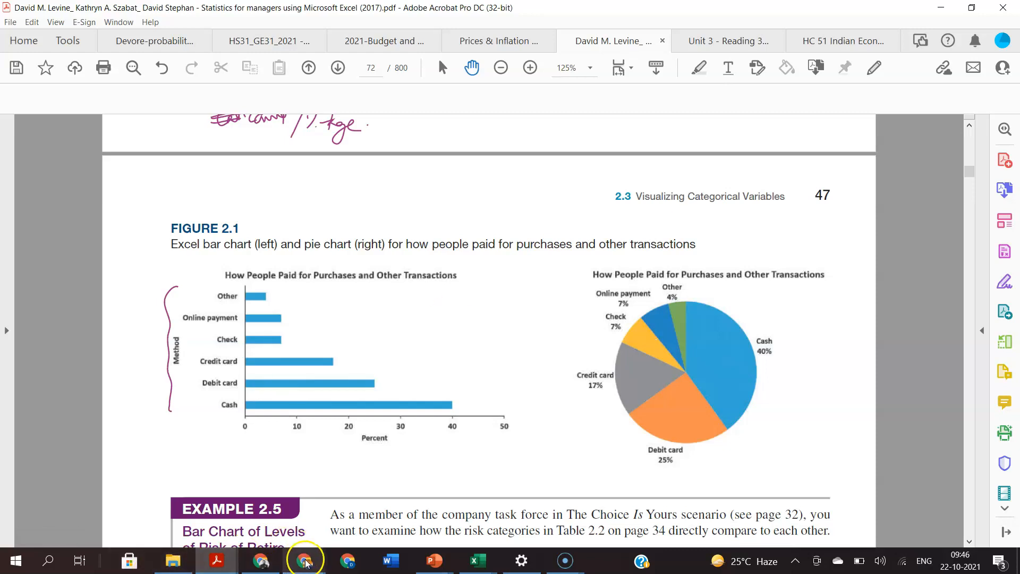
pyautogui.moveTo(304, 561)
pyautogui.click(321, 495)
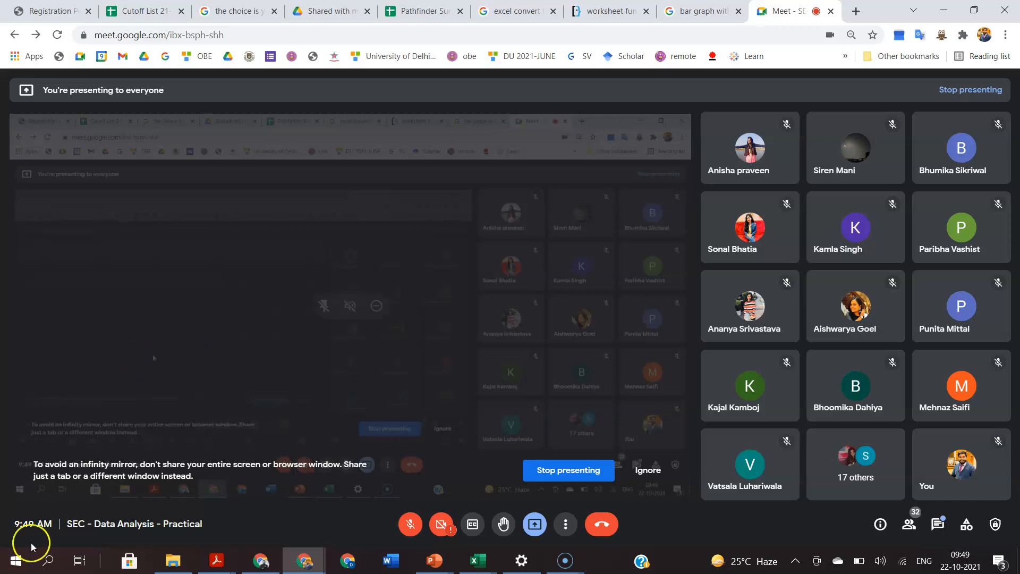
pyautogui.click(407, 525)
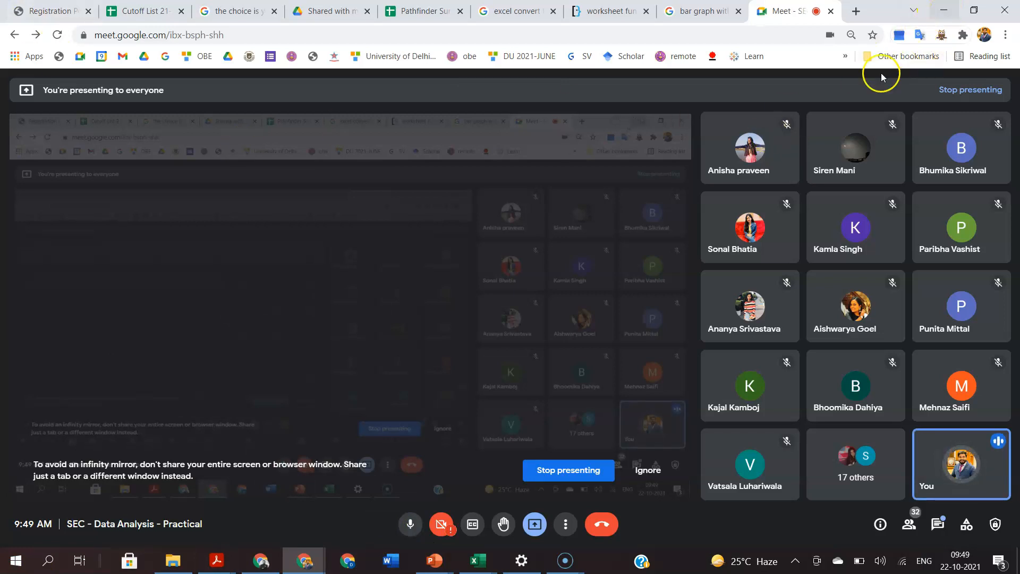
pyautogui.click(943, 10)
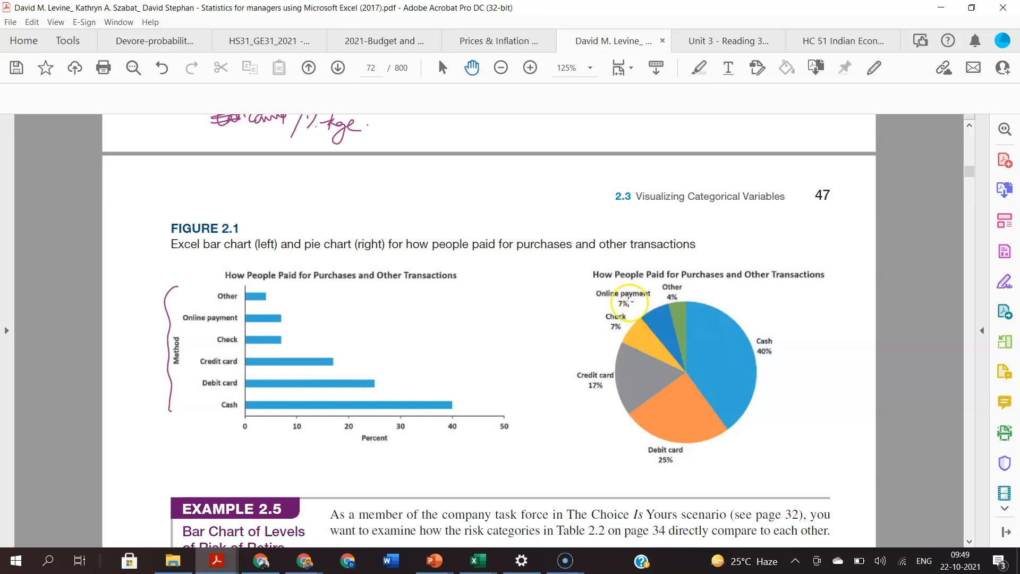
# Examine the Figure 2.2 bar chart of retirement fund risk levels and the section on pie and doughnut charts.
pyautogui.scroll(-2, 628, 302)
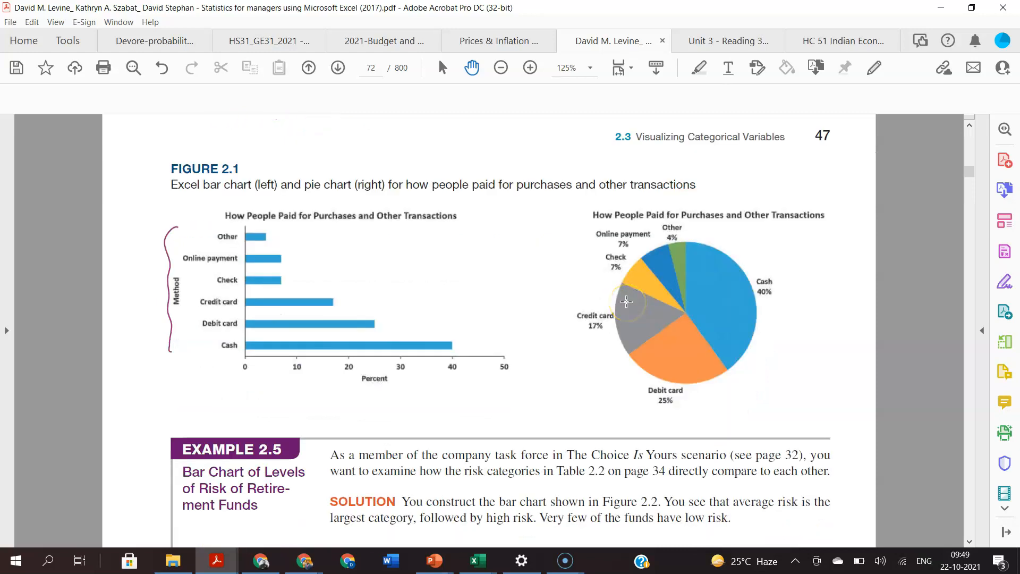
pyautogui.scroll(-4, 627, 302)
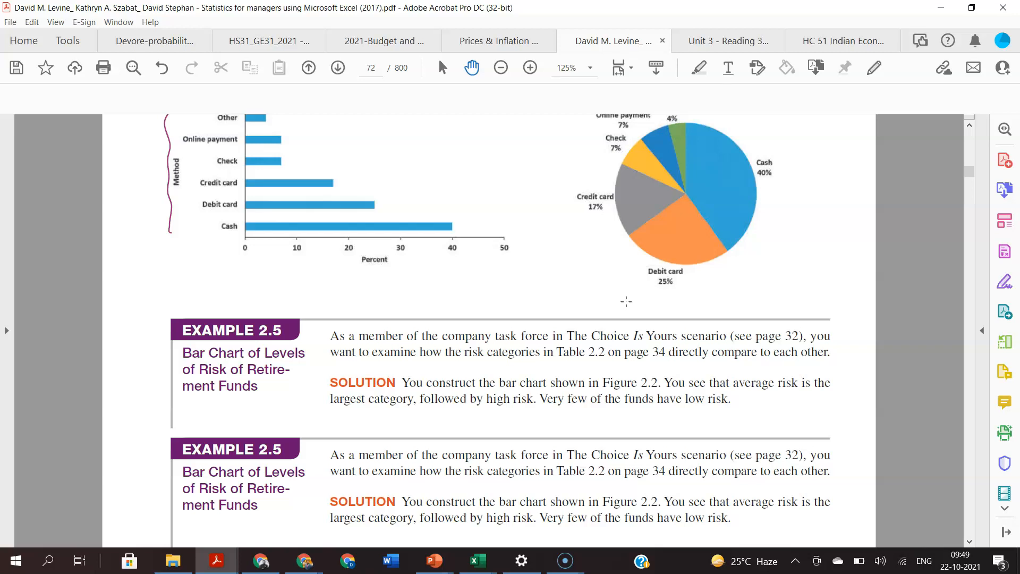
pyautogui.scroll(-8, 571, 328)
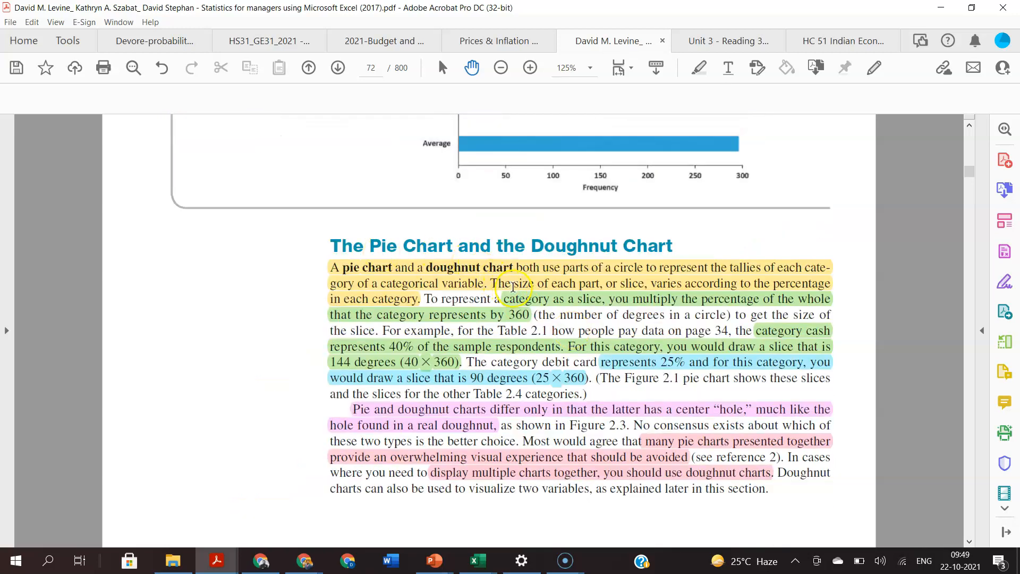
pyautogui.scroll(6, 512, 287)
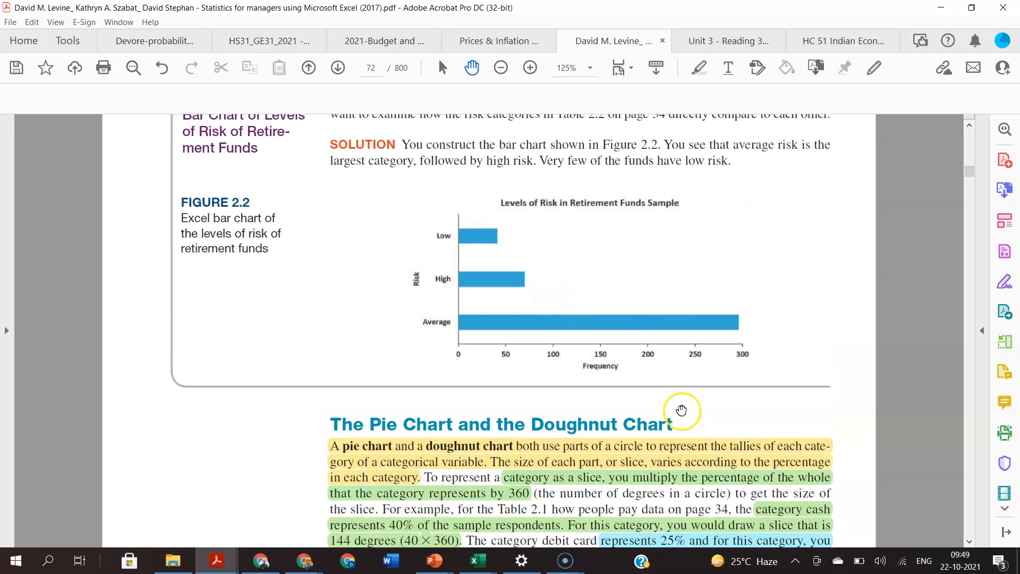
# Handwrite "Pie" beside the pie chart in Figure 2.3 on page 73 of the PDF.
pyautogui.scroll(8, 682, 410)
pyautogui.scroll(-20, 682, 410)
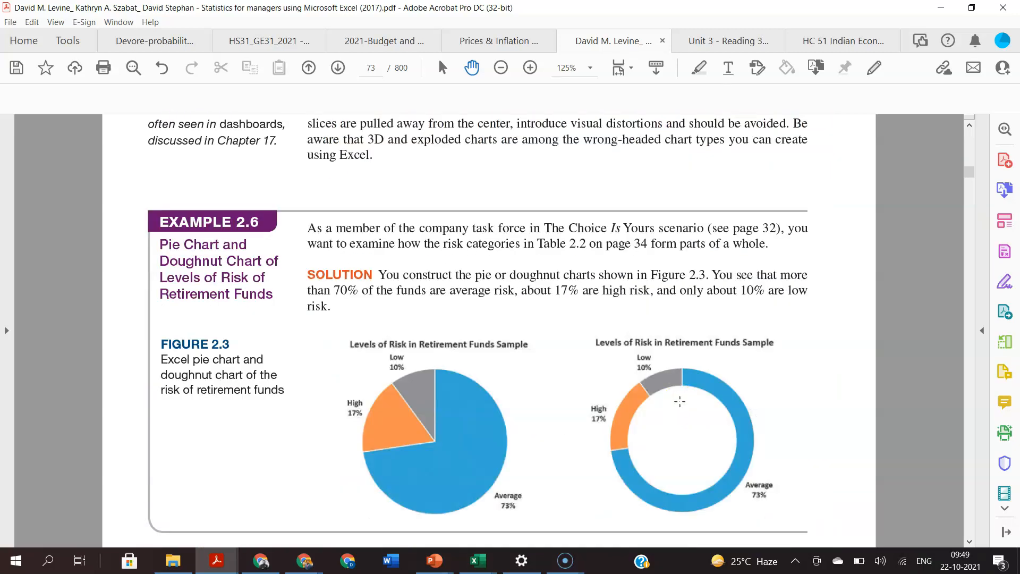
pyautogui.moveTo(302, 448); pyautogui.dragTo(306, 473)
pyautogui.moveTo(298, 450)
pyautogui.mouseDown()
pyautogui.moveTo(308, 451)
pyautogui.moveTo(305, 462)
pyautogui.mouseUp()
pyautogui.moveTo(312, 458); pyautogui.dragTo(329, 467)
# Handwrite an underlined "Doughnut" beside the doughnut chart in Figure 2.3 and add "Vada" above it.
pyautogui.moveTo(785, 424)
pyautogui.mouseDown()
pyautogui.moveTo(782, 443)
pyautogui.moveTo(812, 427)
pyautogui.moveTo(807, 458)
pyautogui.mouseUp()
pyautogui.moveTo(809, 431)
pyautogui.mouseDown()
pyautogui.moveTo(845, 423)
pyautogui.moveTo(851, 403)
pyautogui.moveTo(861, 411)
pyautogui.mouseUp()
pyautogui.moveTo(768, 461); pyautogui.dragTo(863, 436)
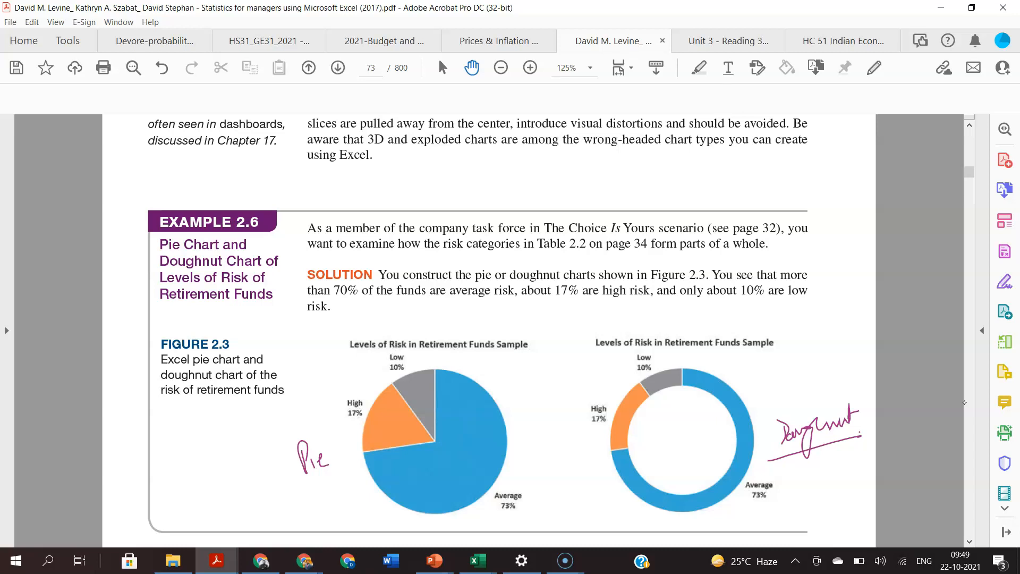
pyautogui.moveTo(775, 380)
pyautogui.mouseDown()
pyautogui.moveTo(790, 378)
pyautogui.moveTo(800, 394)
pyautogui.mouseUp()
pyautogui.moveTo(819, 368); pyautogui.dragTo(828, 383)
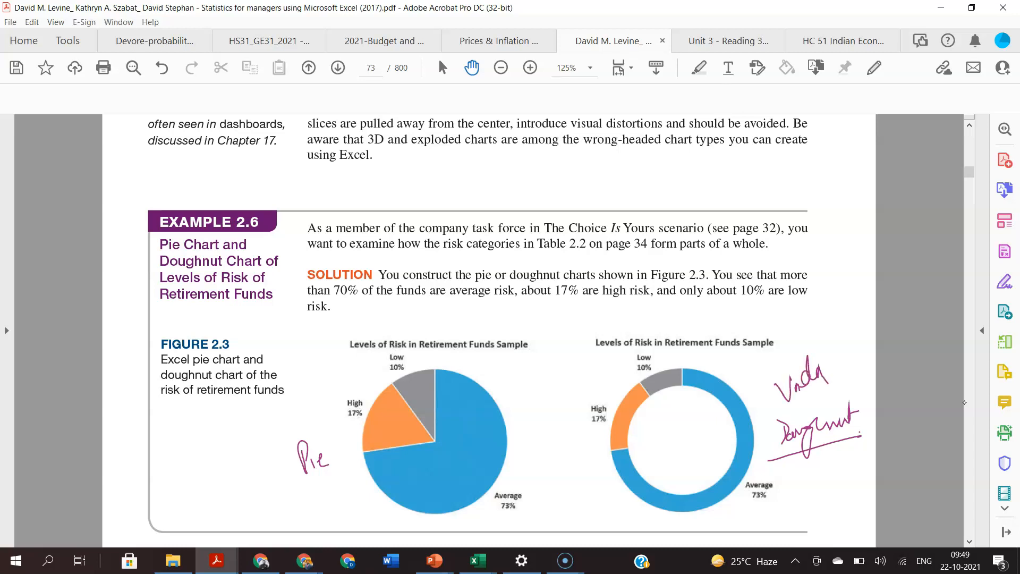
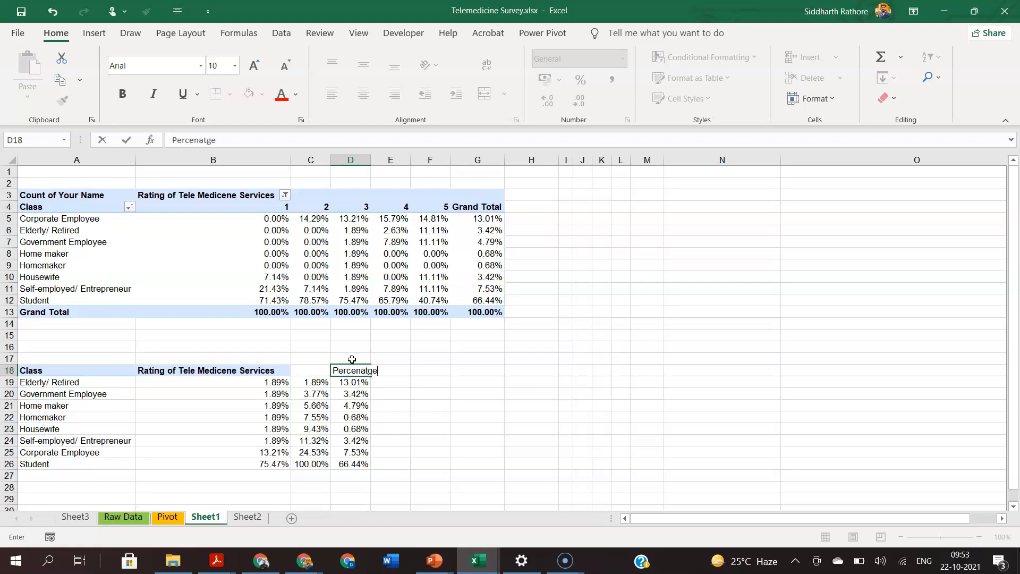
# Correct the spelling of the heading in cell D18 to "Percentage".
pyautogui.click(423, 417)
pyautogui.click(366, 369)
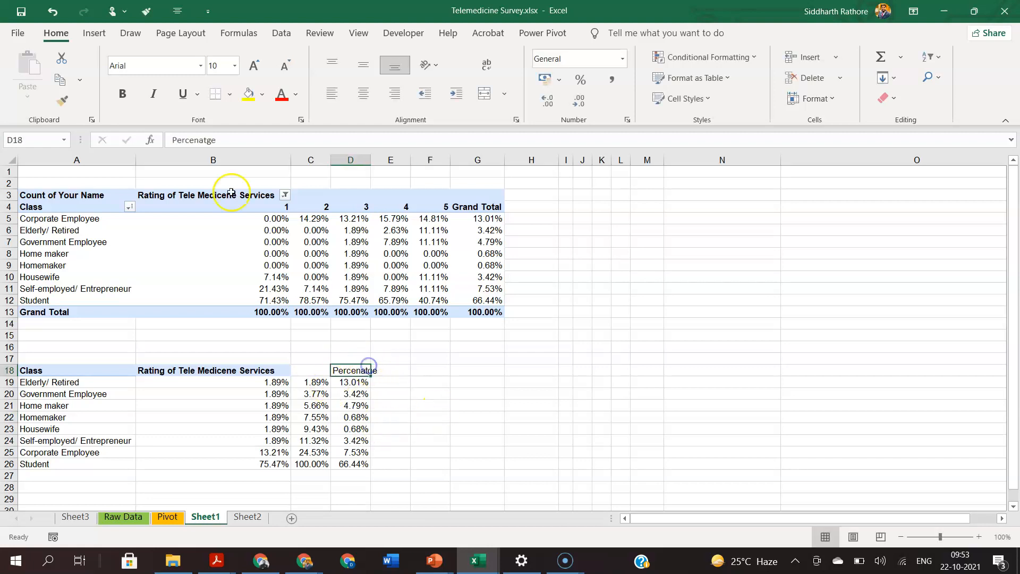
pyautogui.click(206, 140)
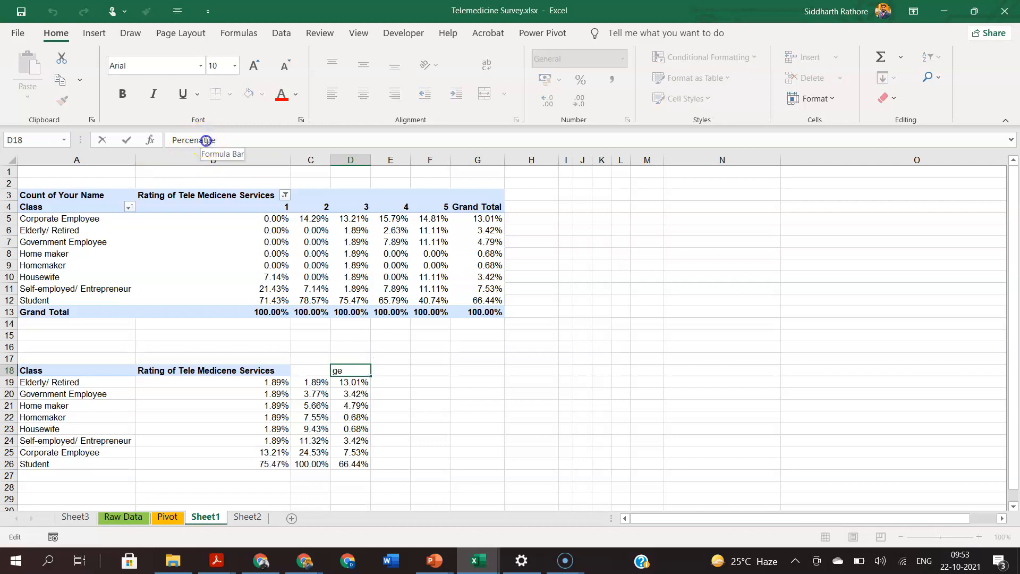
pyautogui.press('BackSpace')
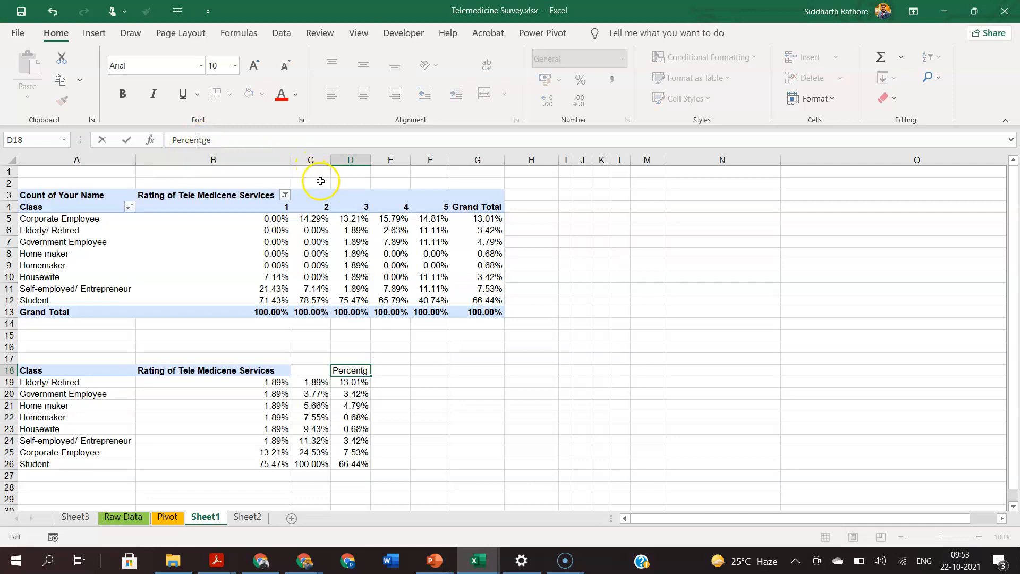
pyautogui.write('a')
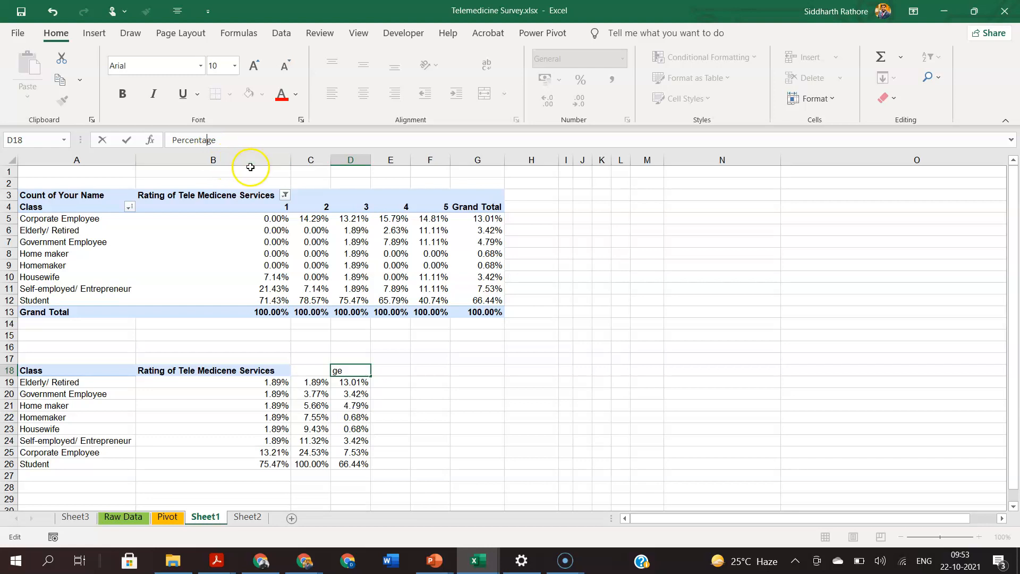
pyautogui.click(583, 370)
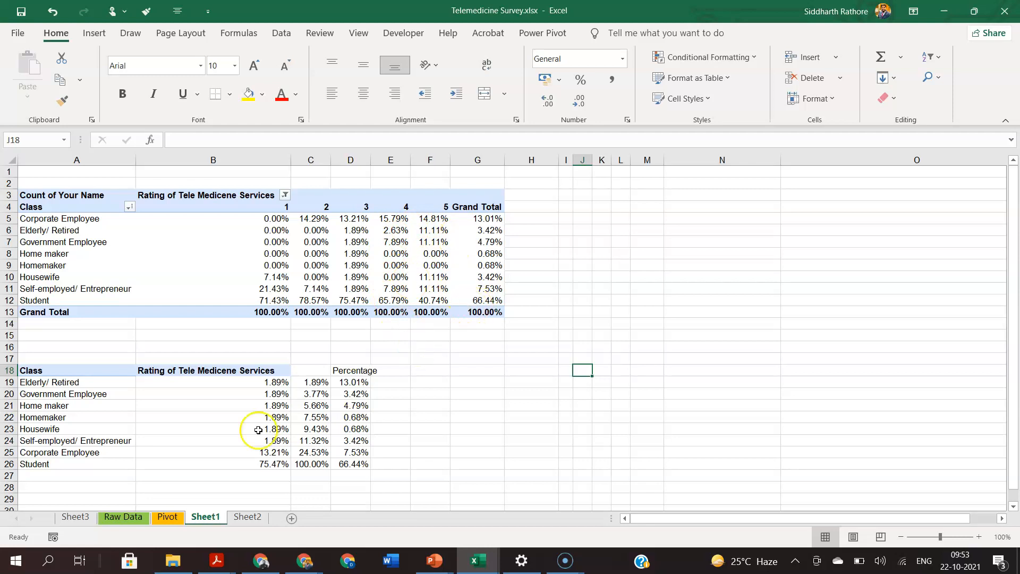
# Insert a pie chart of the Class labels in A18:A26 and the Percentage values in D18:D26, and enlarge it.
pyautogui.moveTo(81, 372); pyautogui.dragTo(95, 464)
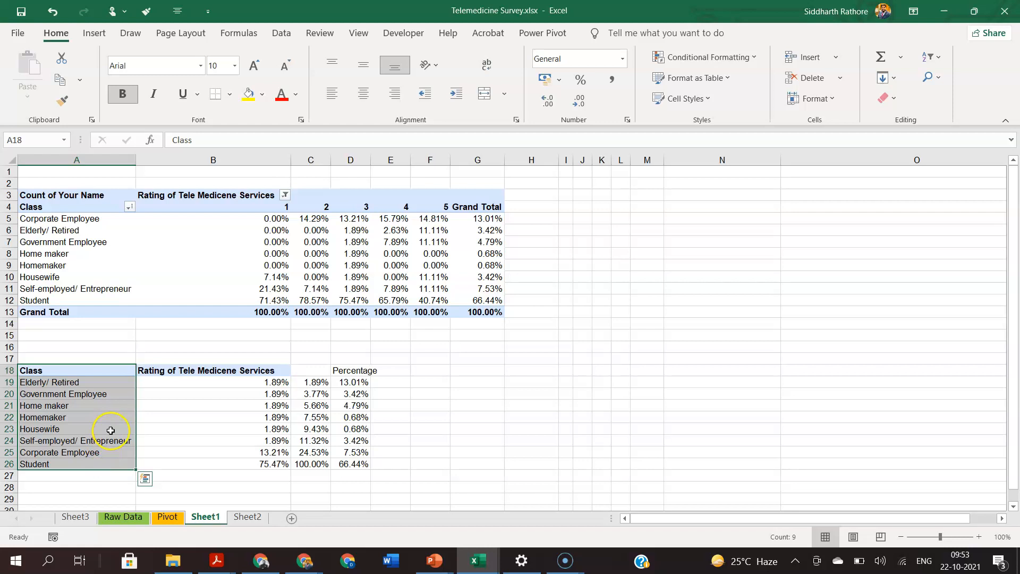
pyautogui.keyDown('ctrl'); pyautogui.moveTo(345, 370); pyautogui.dragTo(349, 462); pyautogui.keyUp('ctrl')
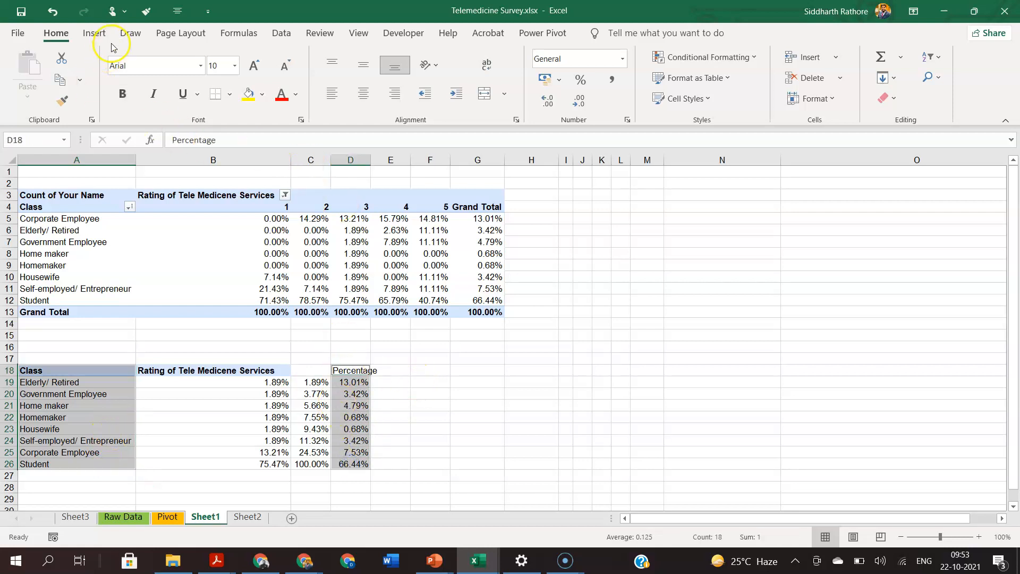
pyautogui.click(95, 34)
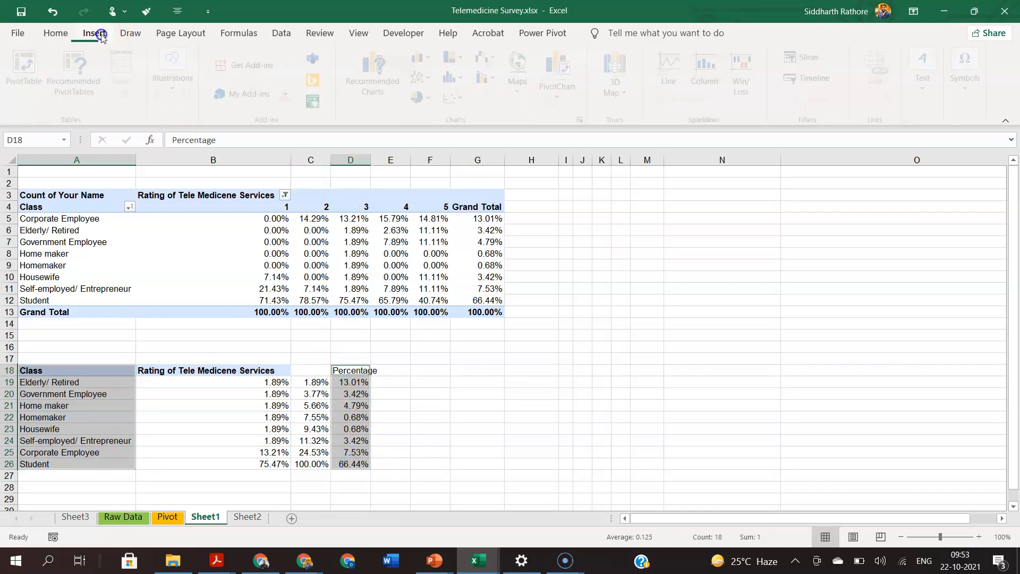
pyautogui.click(388, 94)
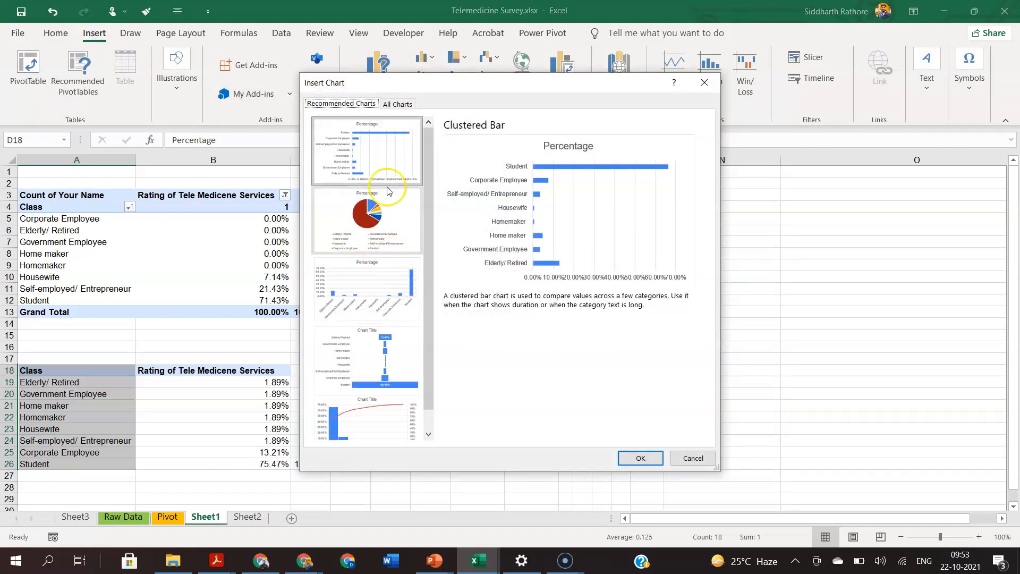
pyautogui.click(396, 104)
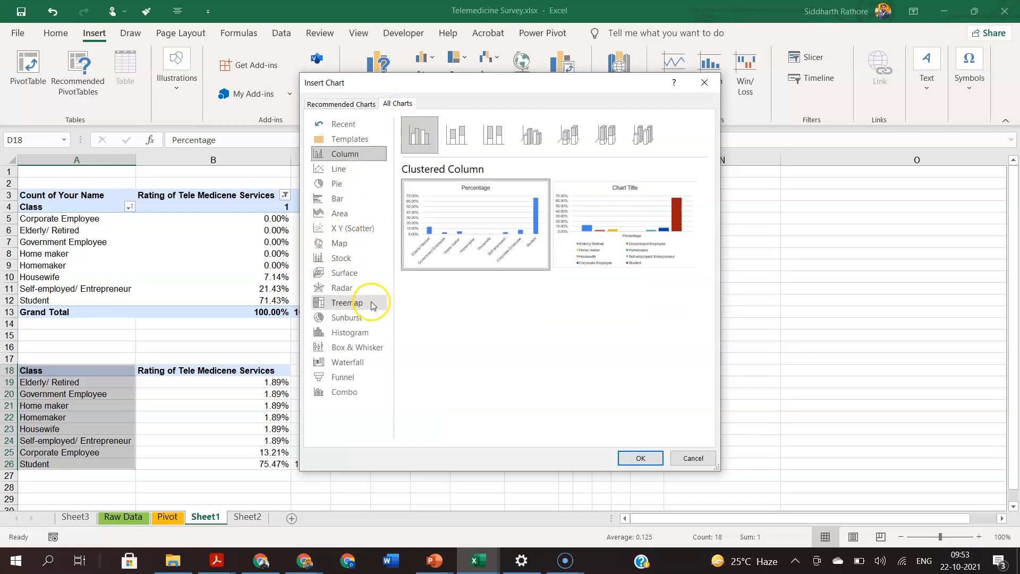
pyautogui.click(340, 183)
pyautogui.moveTo(445, 222)
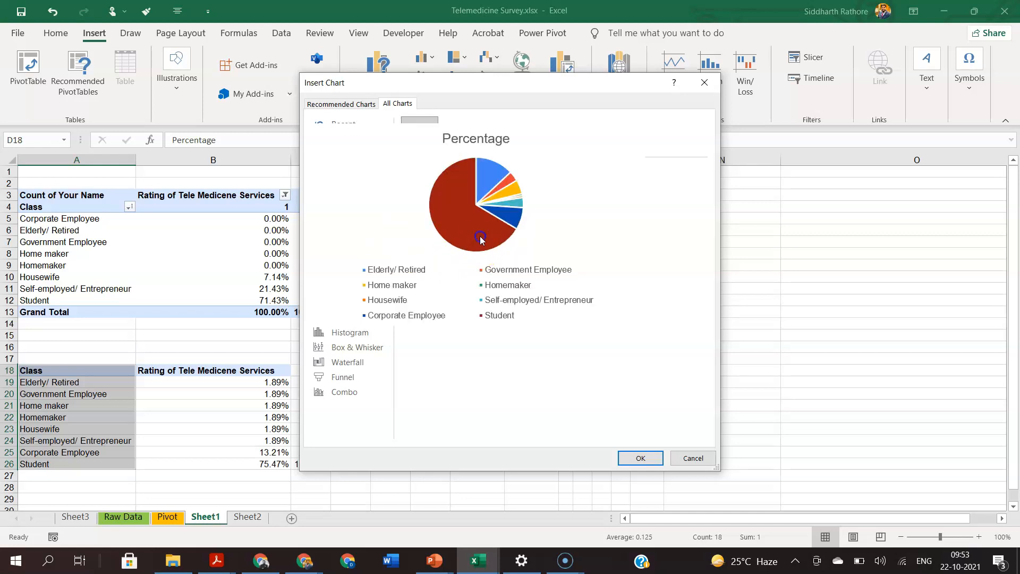
pyautogui.click(632, 445)
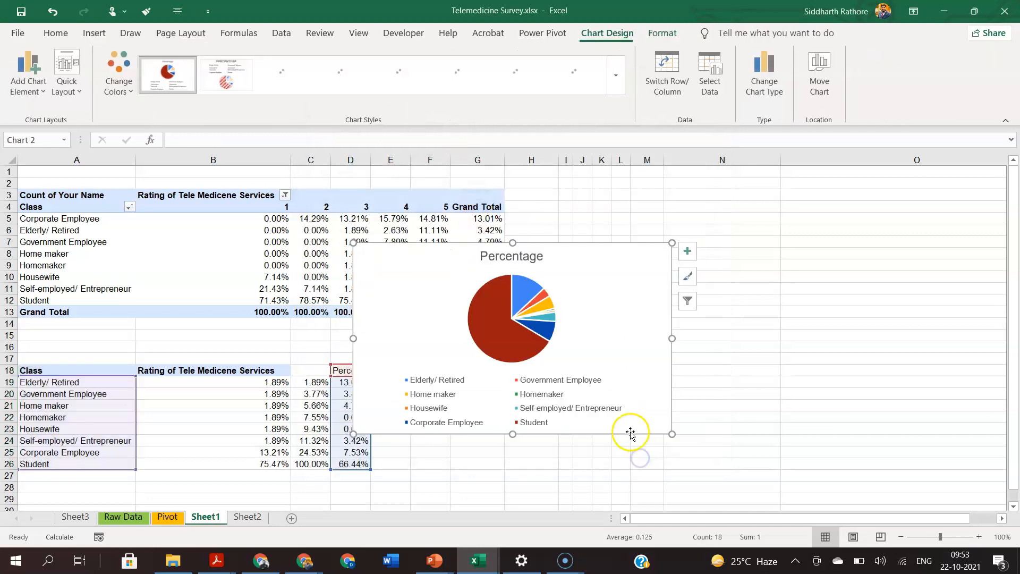
pyautogui.moveTo(672, 436); pyautogui.dragTo(751, 493)
pyautogui.moveTo(751, 243); pyautogui.dragTo(761, 221)
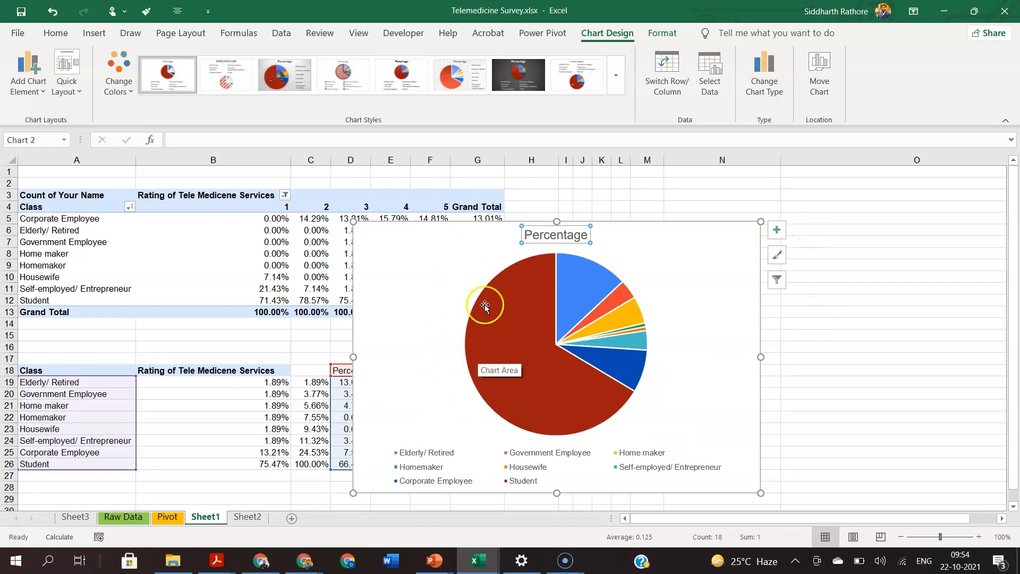
# Add data labels to the pie chart, try the Center, Inside End and Outside End positions, and set them to Best Fit.
pyautogui.click(776, 234)
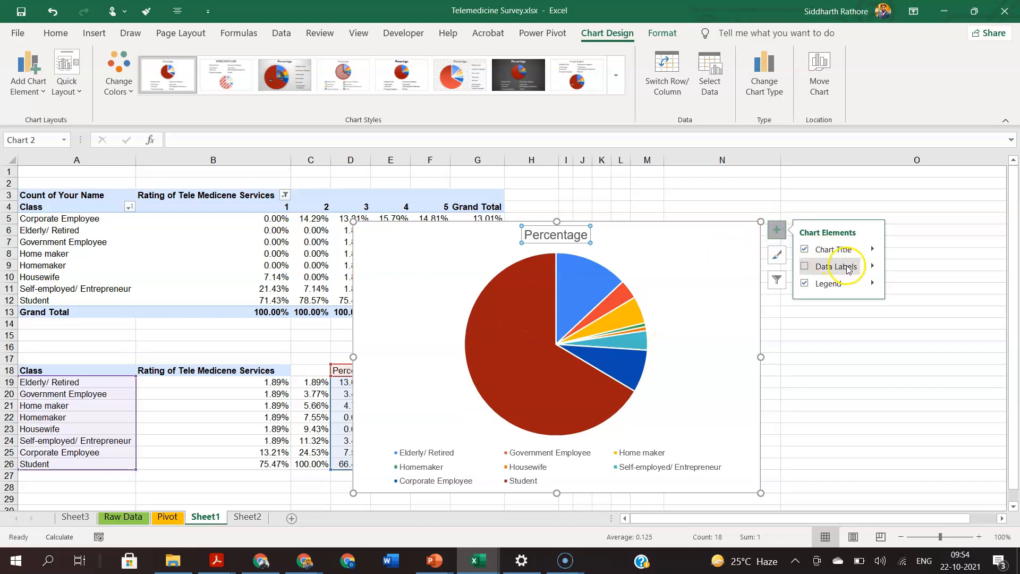
pyautogui.click(805, 267)
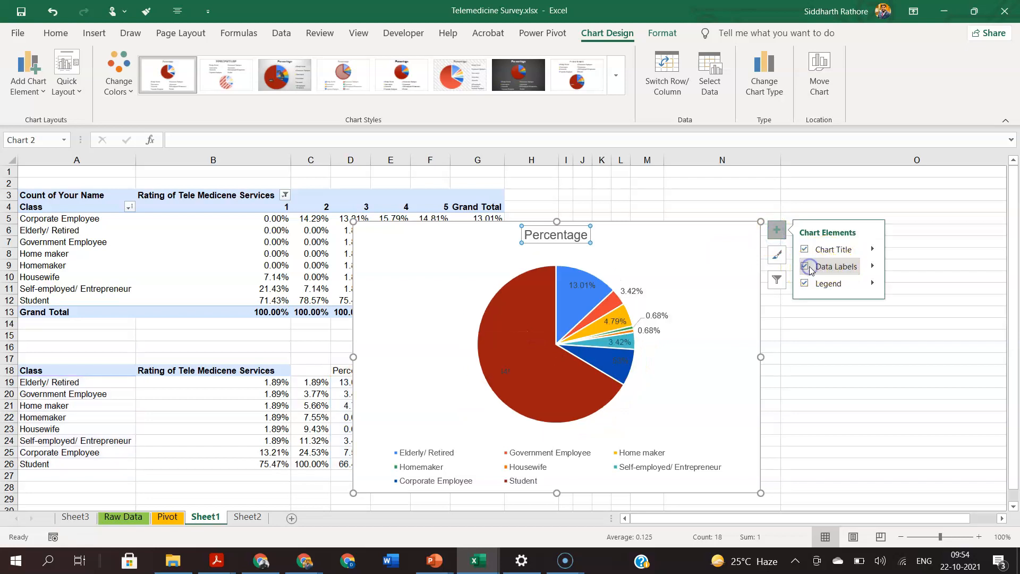
pyautogui.click(804, 267)
pyautogui.click(873, 266)
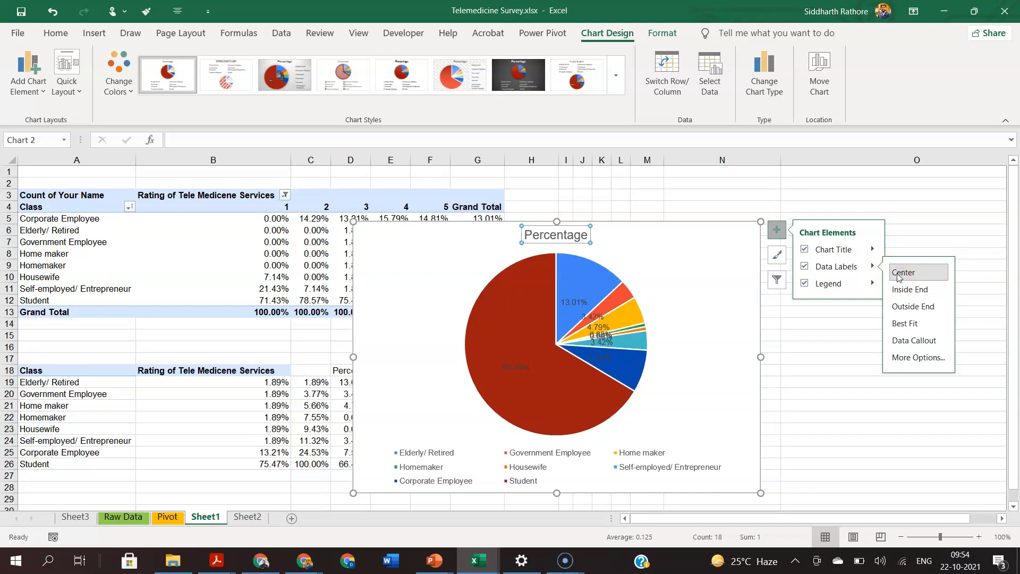
pyautogui.click(904, 291)
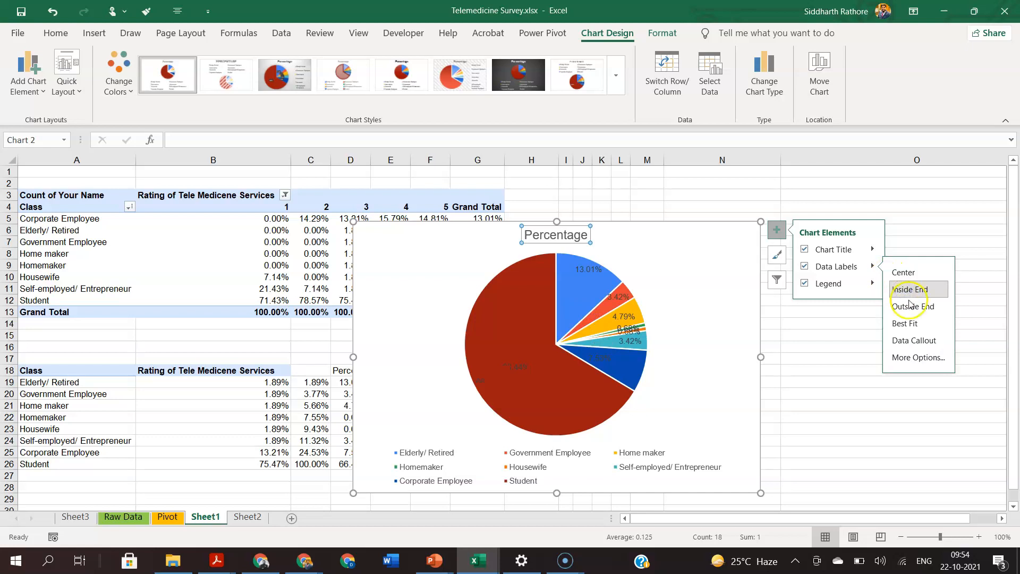
pyautogui.click(910, 306)
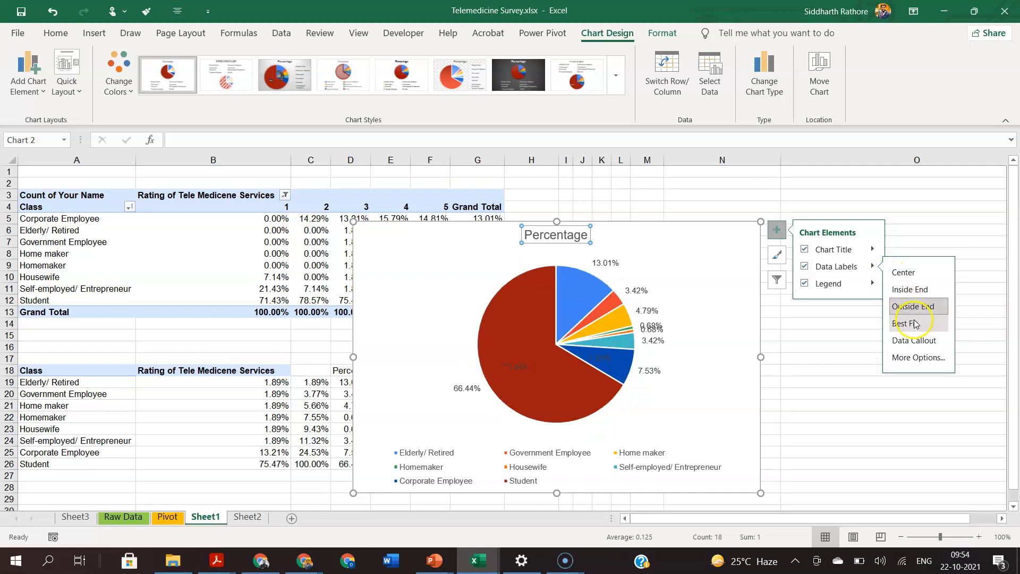
pyautogui.click(914, 324)
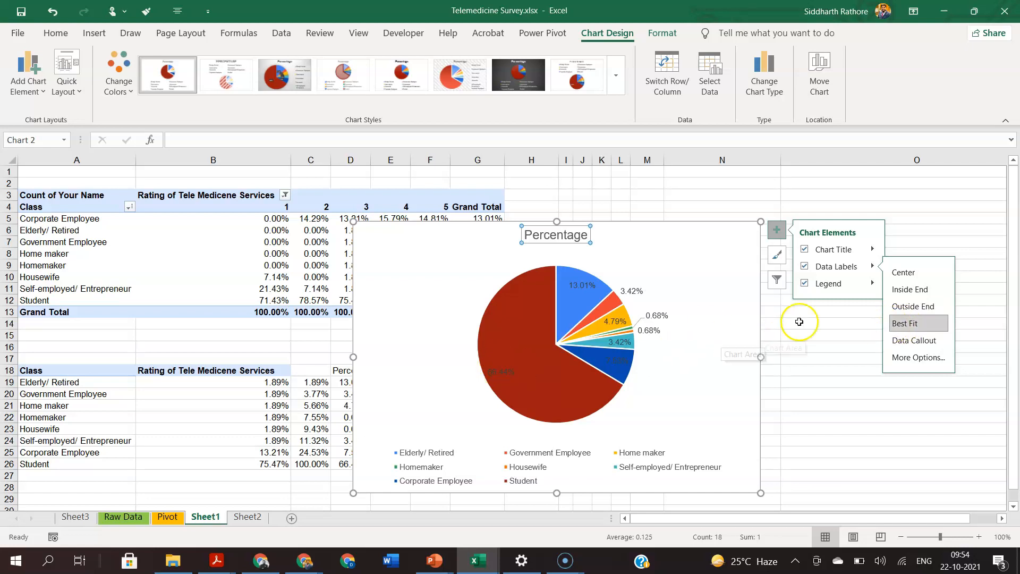
pyautogui.click(900, 321)
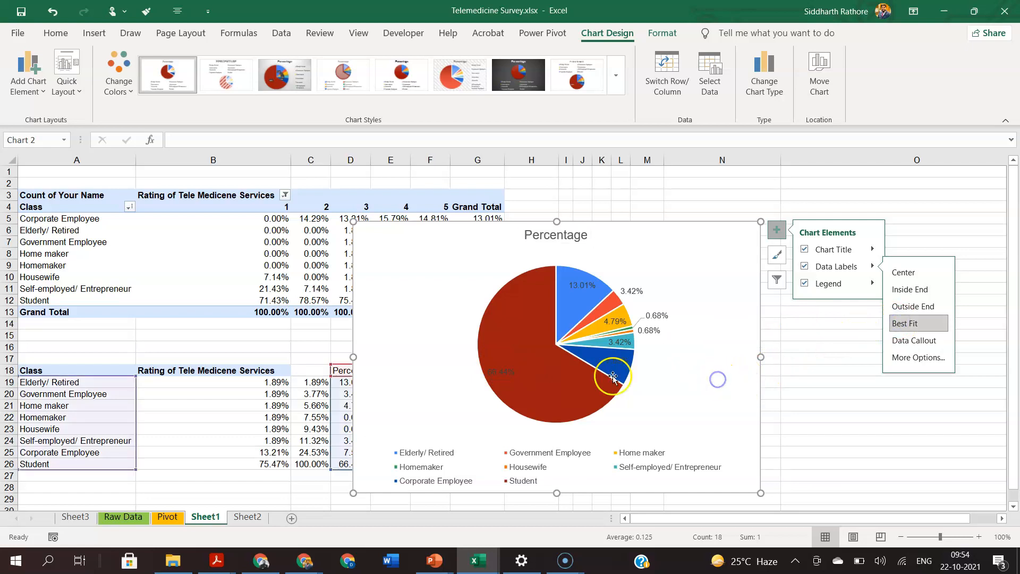
# Move the data label of the dark red Student slice outside the pie.
pyautogui.click(501, 372)
pyautogui.click(498, 367)
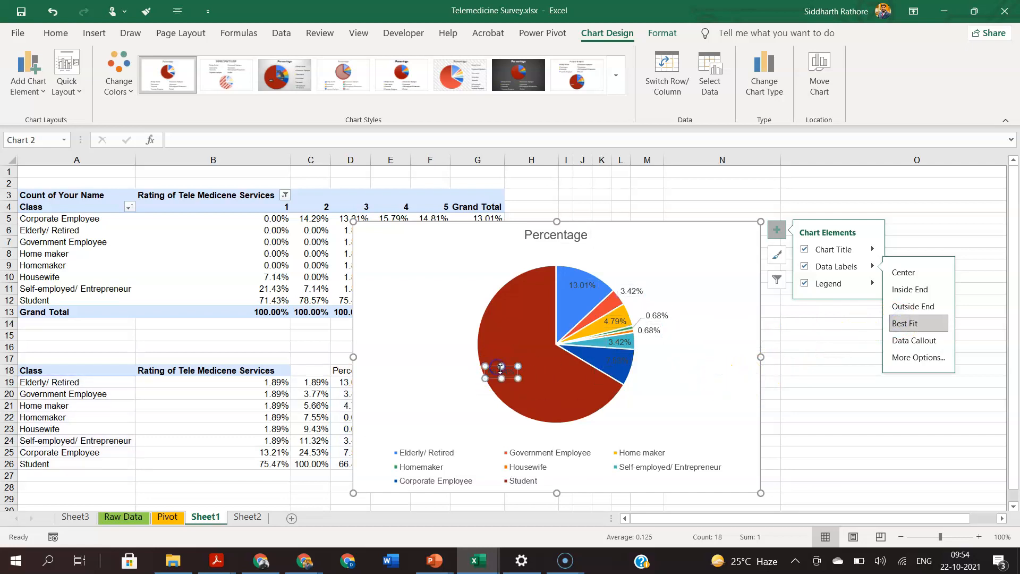
pyautogui.click(483, 371)
pyautogui.click(487, 367)
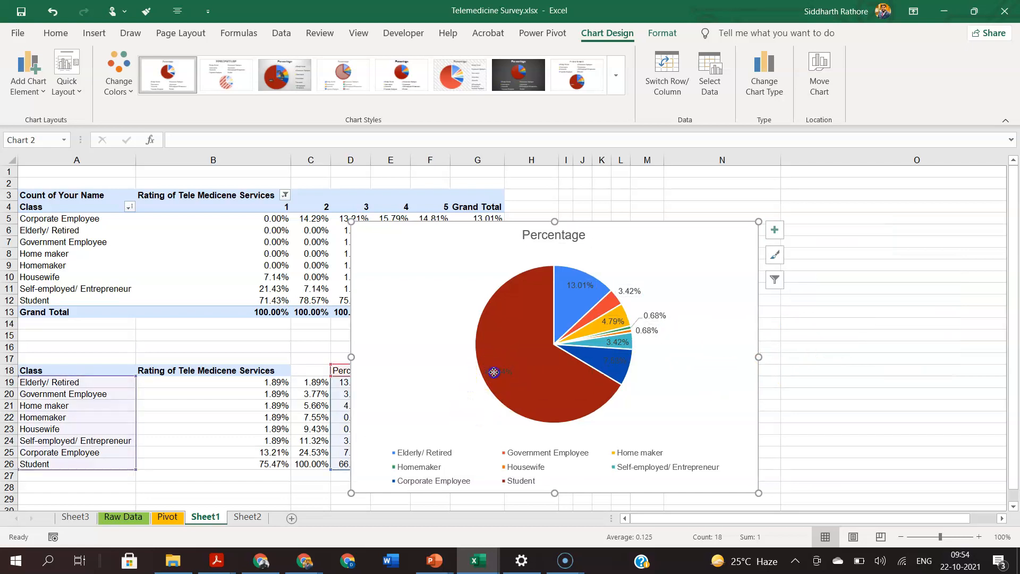
pyautogui.click(500, 373)
pyautogui.moveTo(490, 365); pyautogui.dragTo(449, 373)
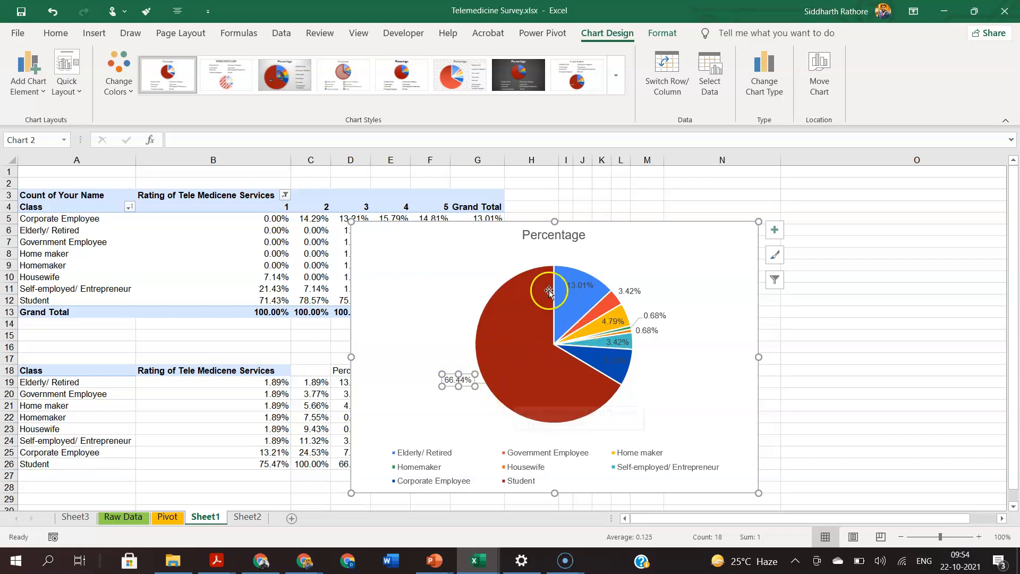
# Move the data labels of the Elderly/ Retired and Corporate Employee slices outside the pie.
pyautogui.click(574, 287)
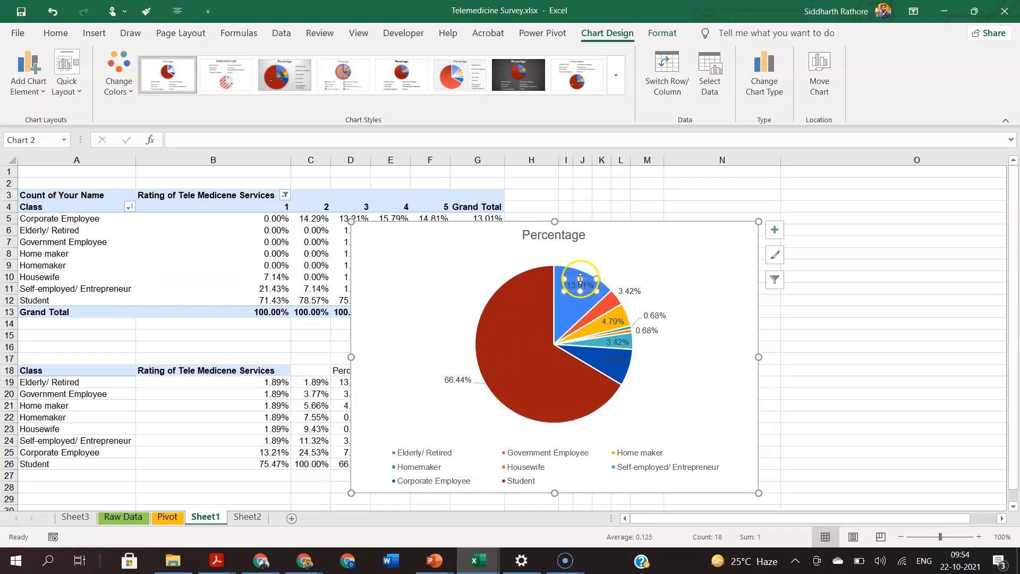
pyautogui.moveTo(588, 277); pyautogui.dragTo(609, 257)
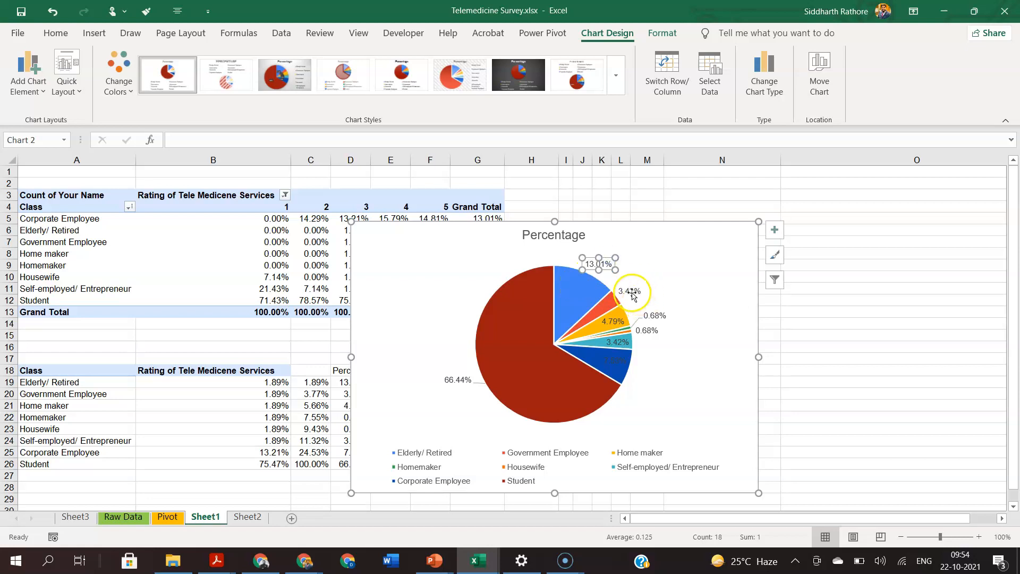
pyautogui.click(728, 299)
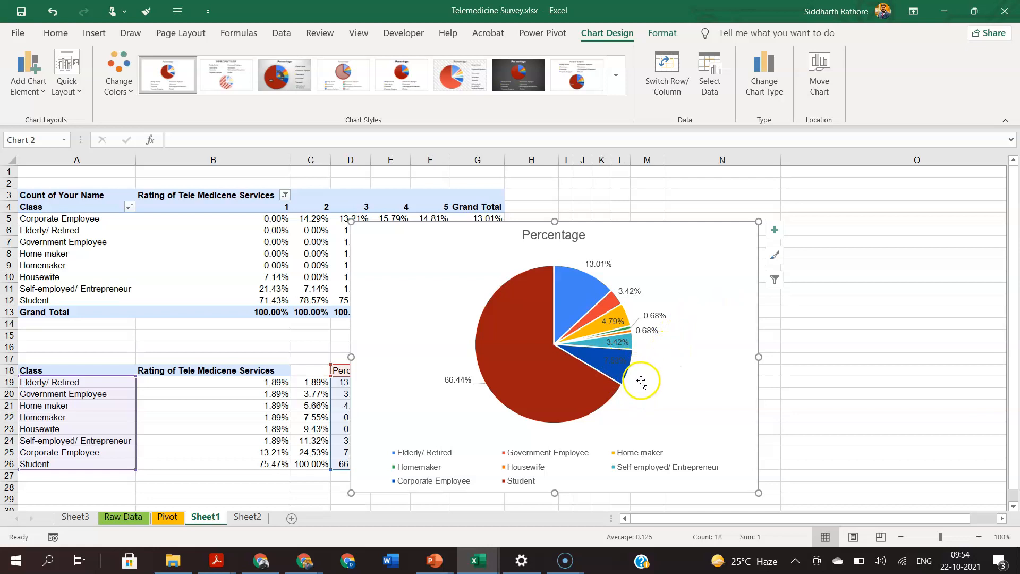
pyautogui.click(627, 367)
pyautogui.click(616, 366)
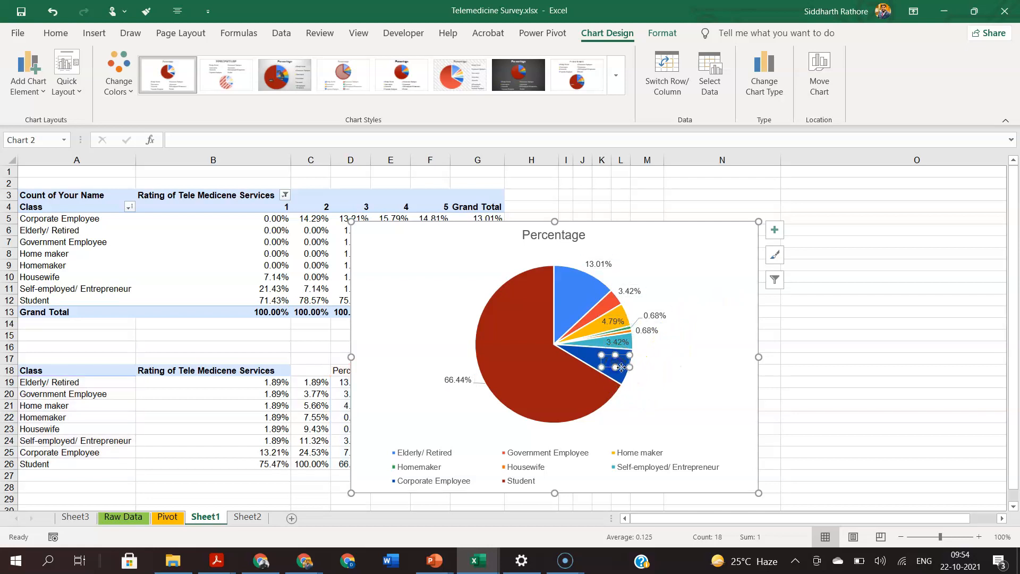
pyautogui.moveTo(625, 367); pyautogui.dragTo(651, 379)
pyautogui.click(680, 376)
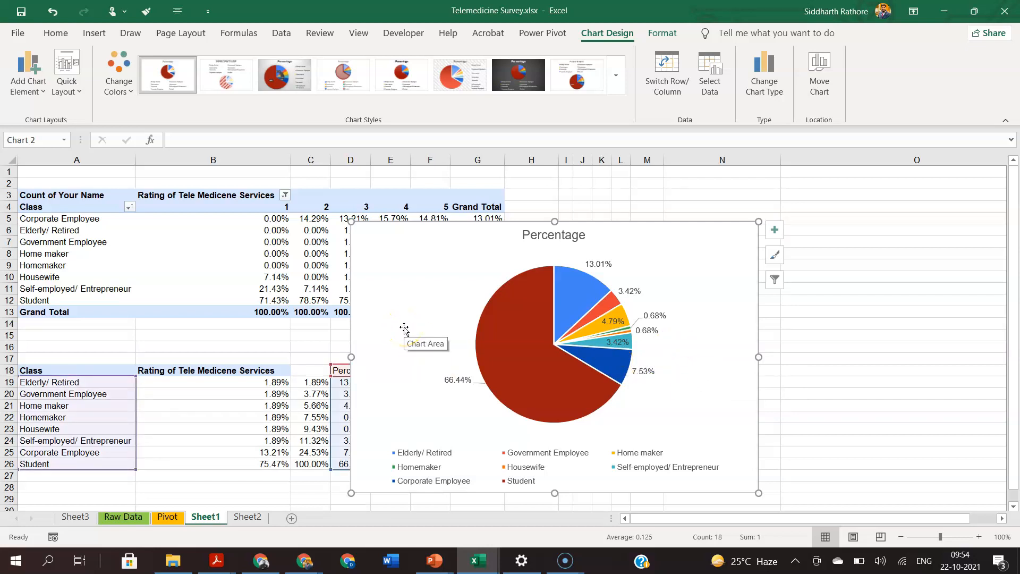
# Review the pie chart's legend position options, preview the chart styles, and look over its series and category filters.
pyautogui.click(775, 233)
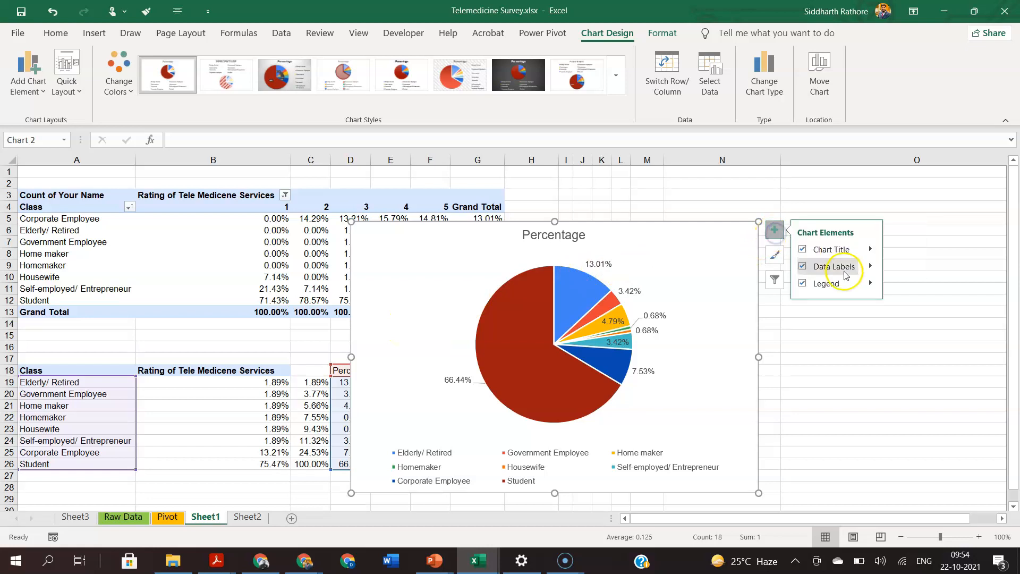
pyautogui.click(870, 285)
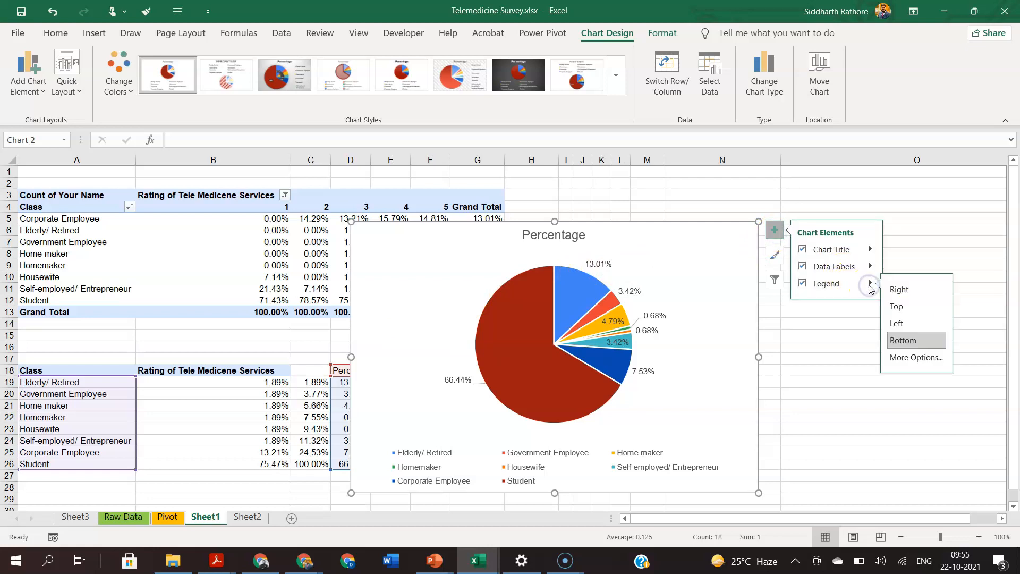
pyautogui.click(822, 285)
pyautogui.click(774, 255)
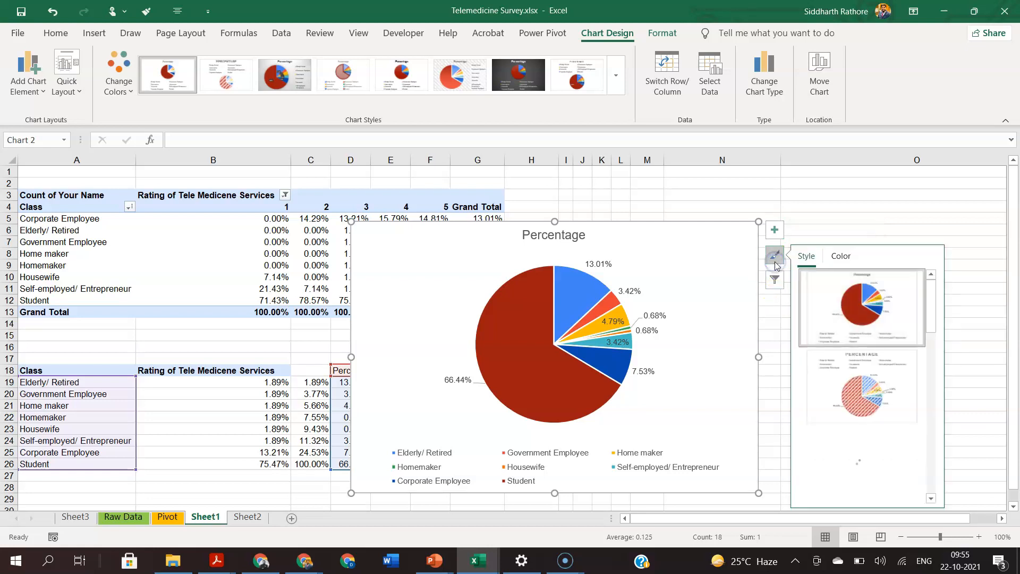
pyautogui.scroll(-5, 861, 383)
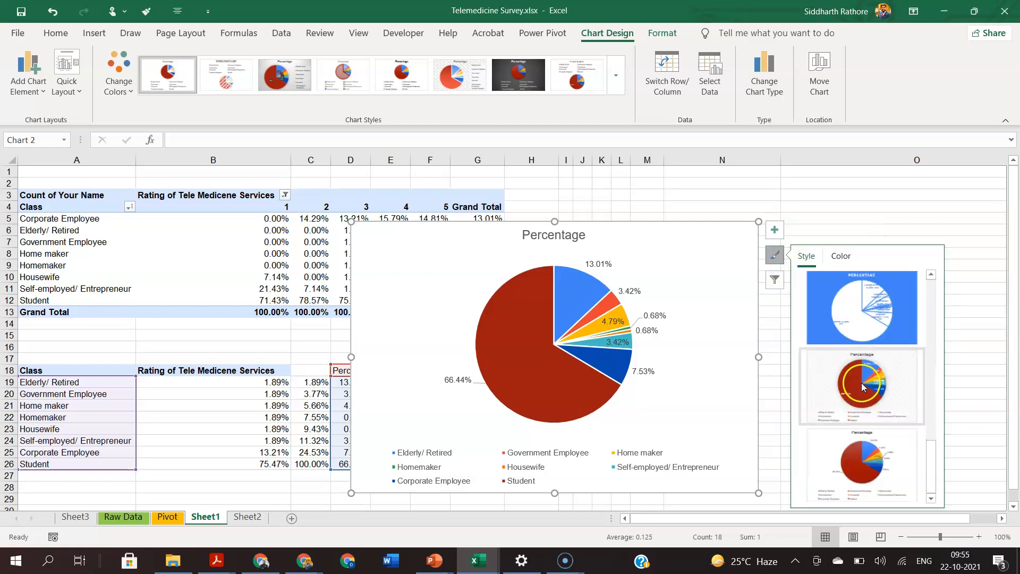
pyautogui.click(877, 460)
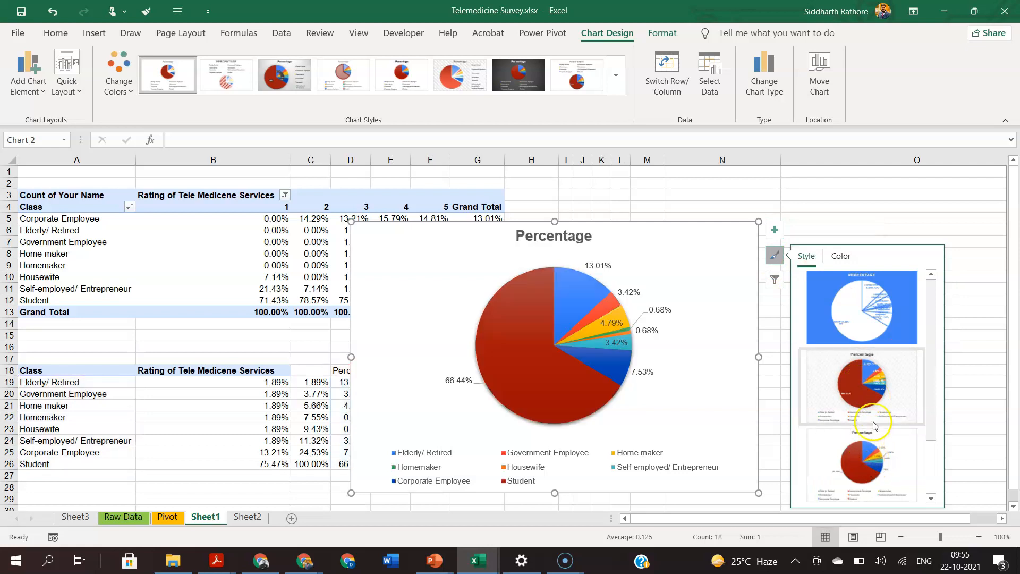
pyautogui.click(876, 398)
pyautogui.scroll(3, 877, 393)
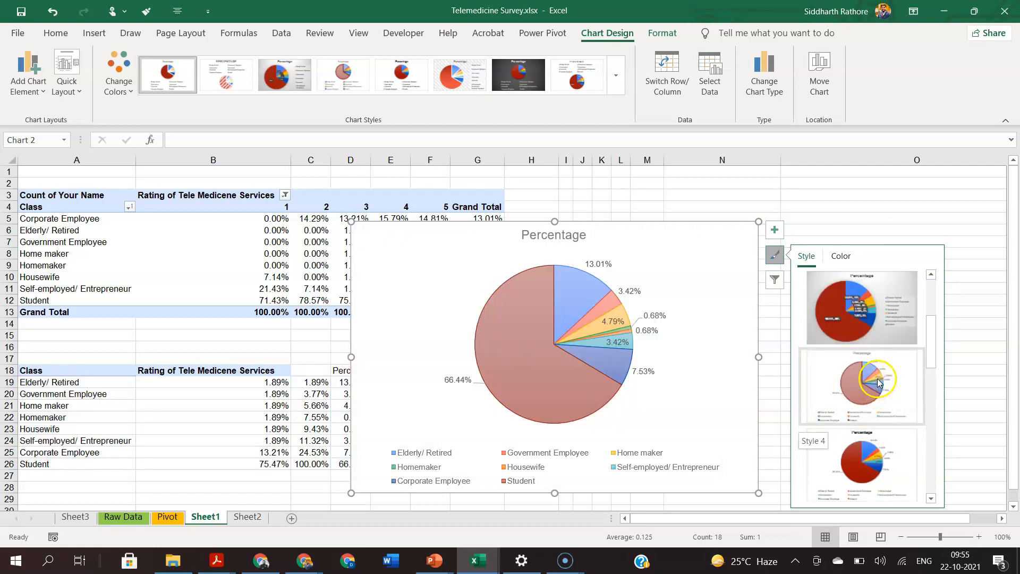
pyautogui.click(773, 282)
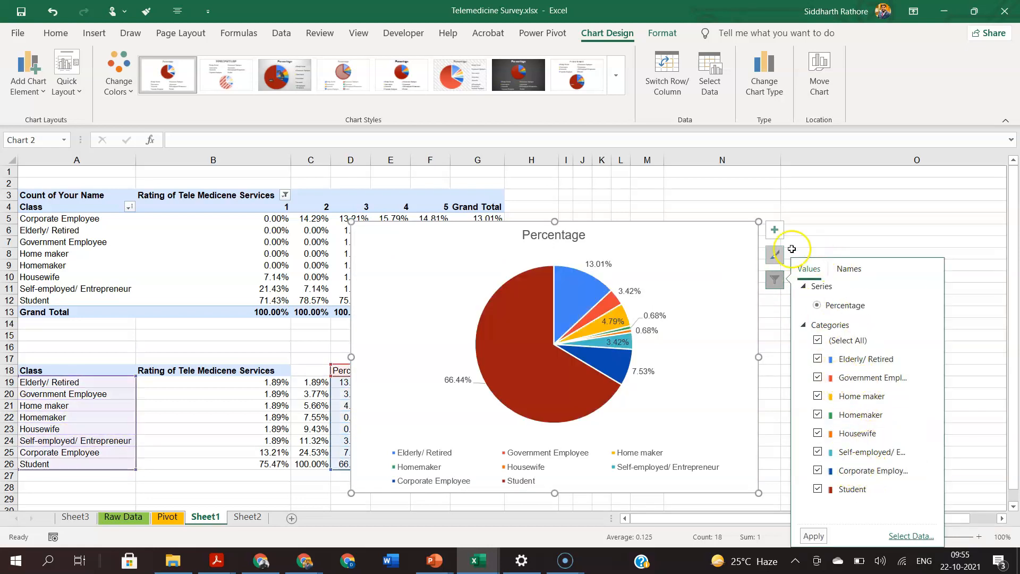
pyautogui.click(686, 301)
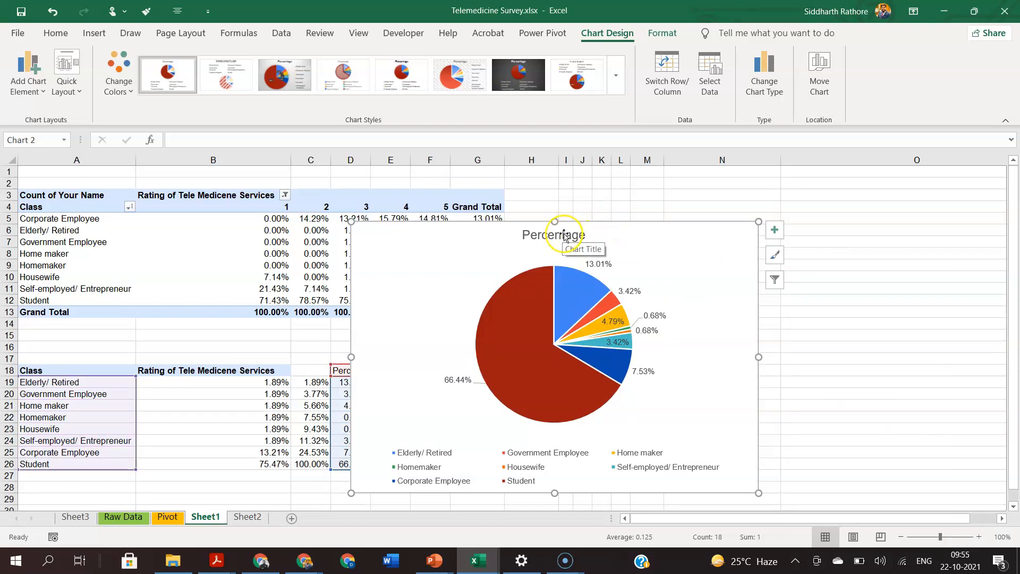
# Fill the Student slice of the pie chart with a light green theme colour.
pyautogui.click(493, 339)
pyautogui.click(495, 340)
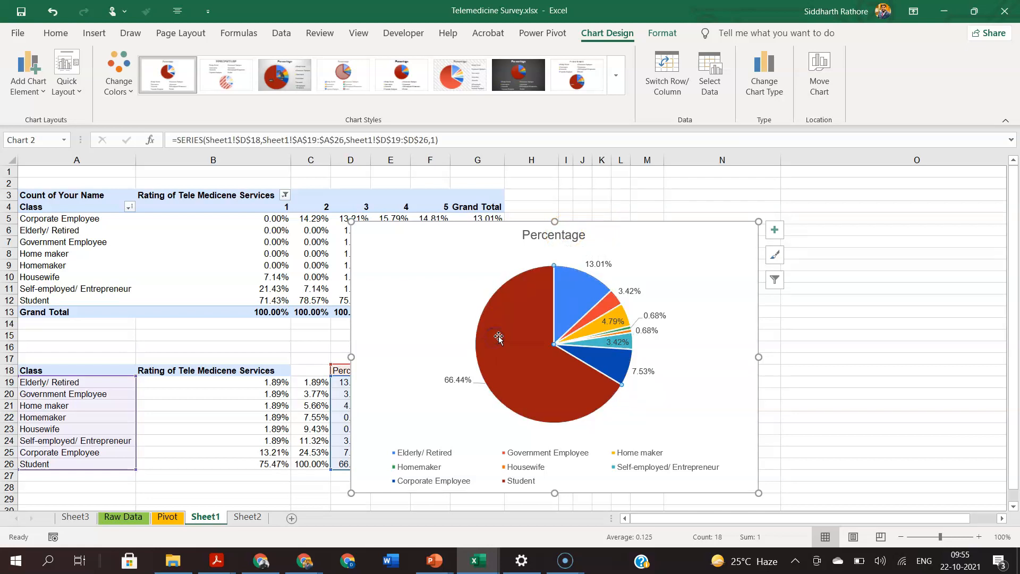
pyautogui.rightClick(503, 341)
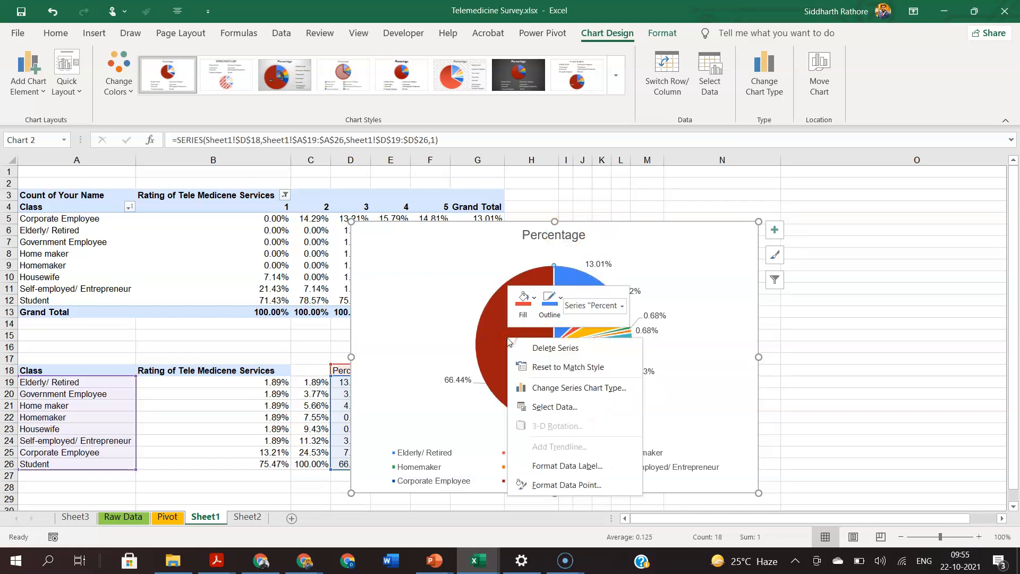
pyautogui.click(521, 303)
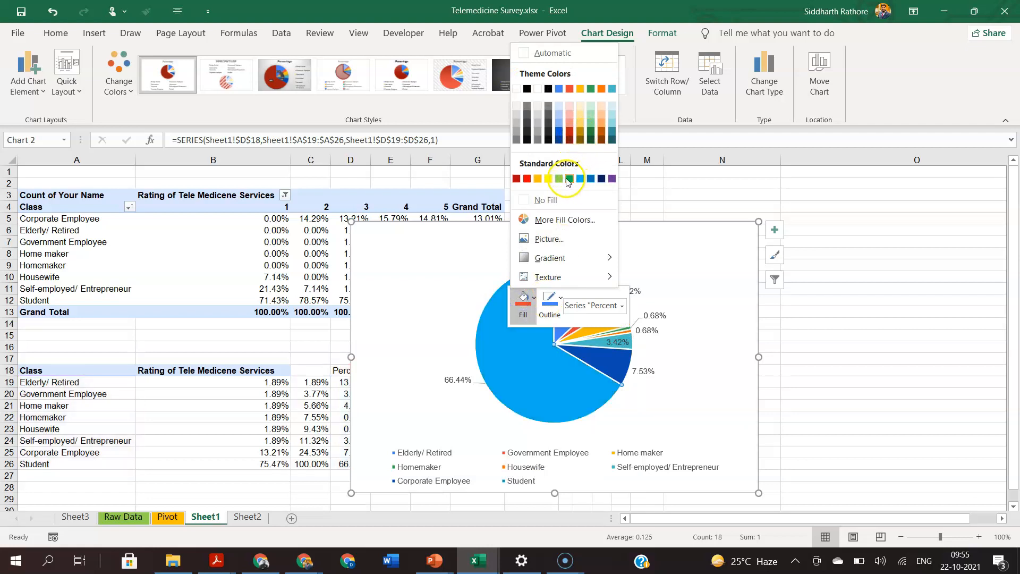
pyautogui.click(592, 115)
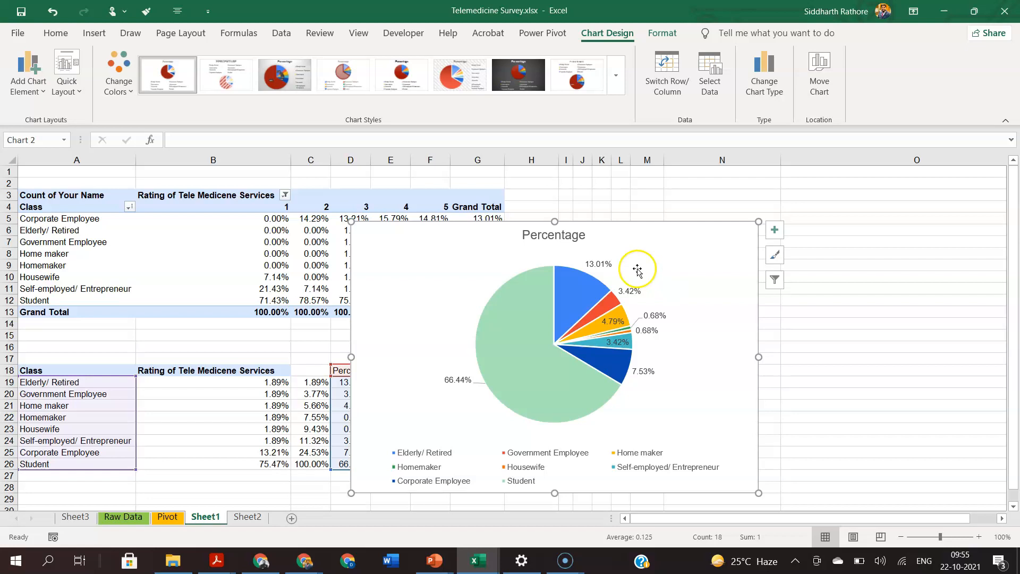
# Examine the fill options available for the pie chart's chart area.
pyautogui.rightClick(674, 260)
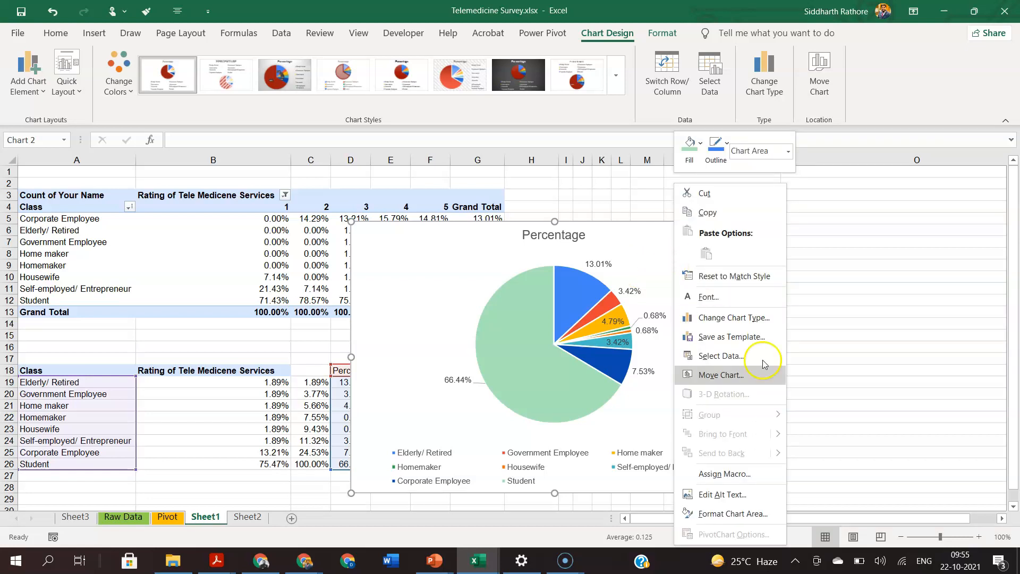
pyautogui.click(753, 514)
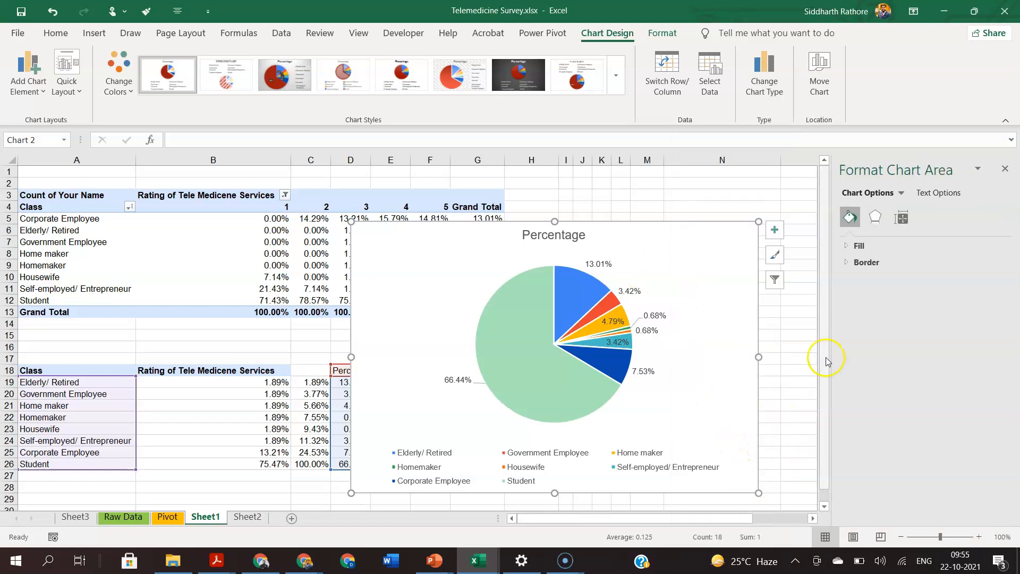
pyautogui.click(872, 246)
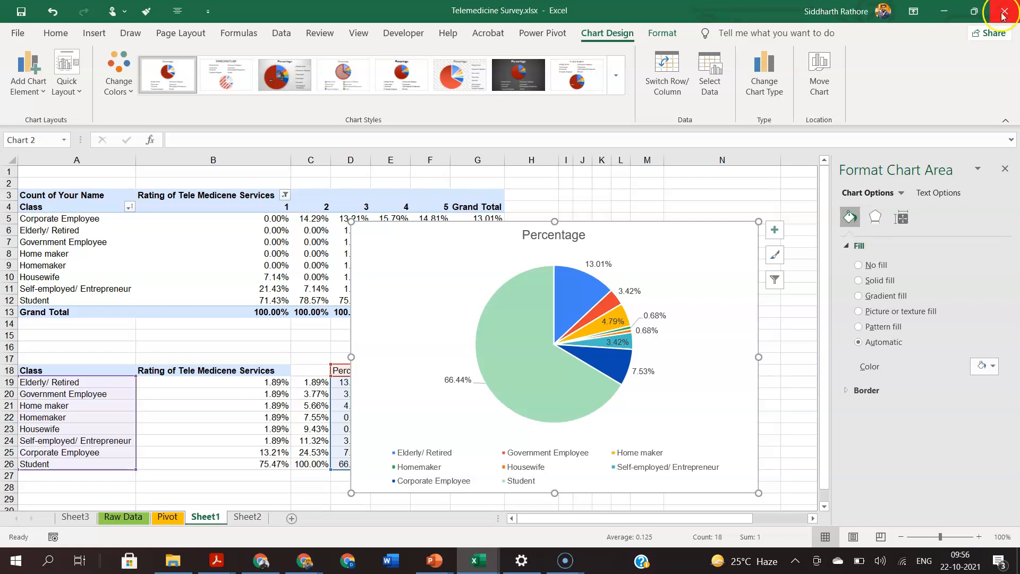
pyautogui.click(1003, 169)
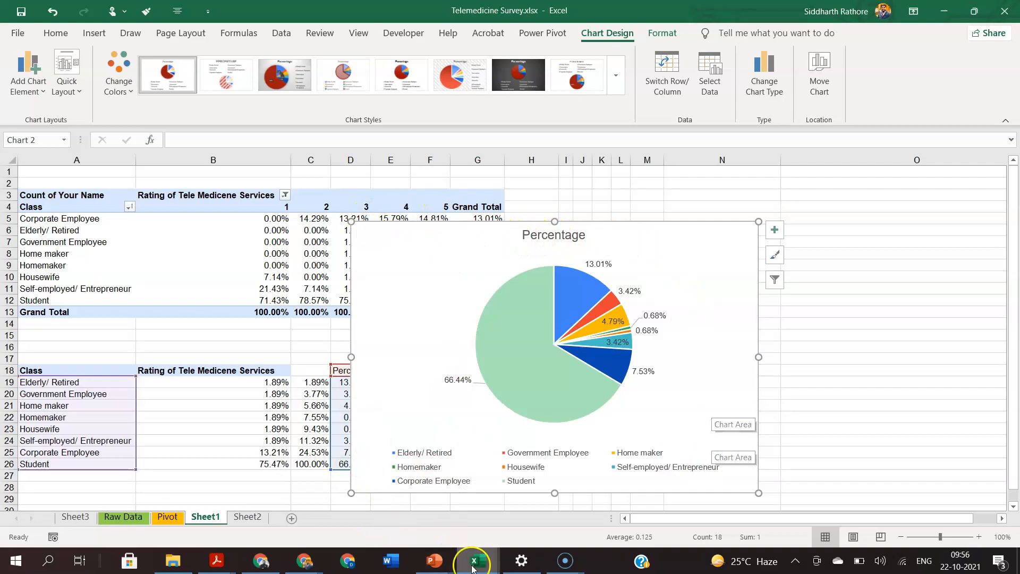
# Switch to the statistics textbook in Adobe Acrobat and look through the Pareto chart section, including Figures 2.4 and 2.5.
pyautogui.click(304, 561)
pyautogui.click(946, 11)
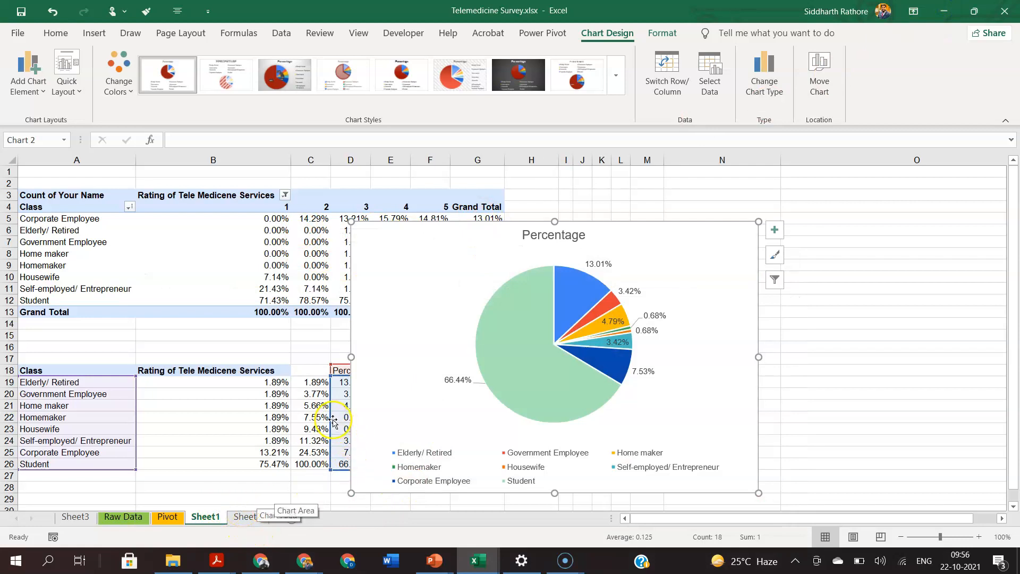
pyautogui.hotkey('alt', 'Tab')
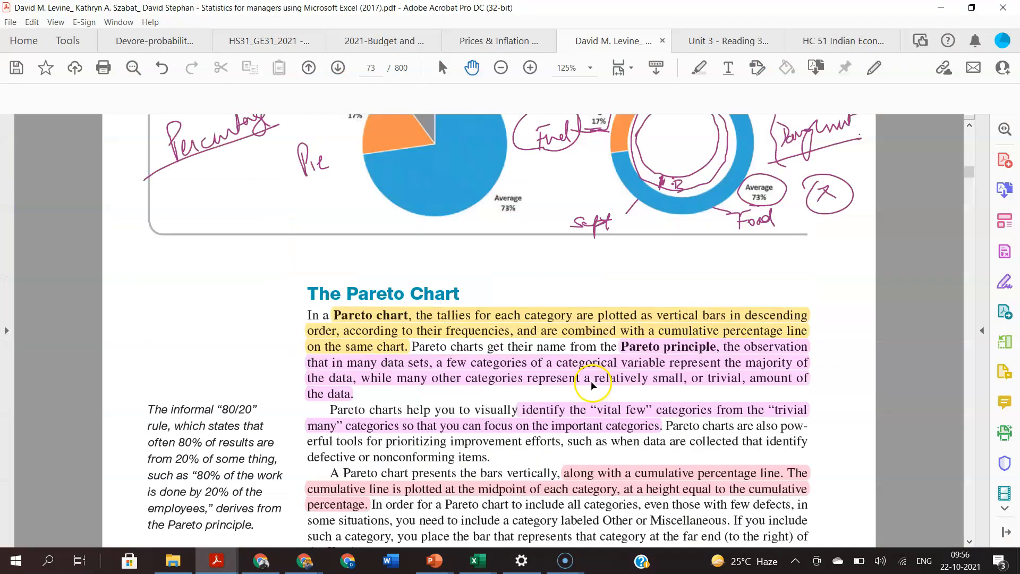
pyautogui.scroll(-4, 594, 387)
pyautogui.scroll(-11, 593, 386)
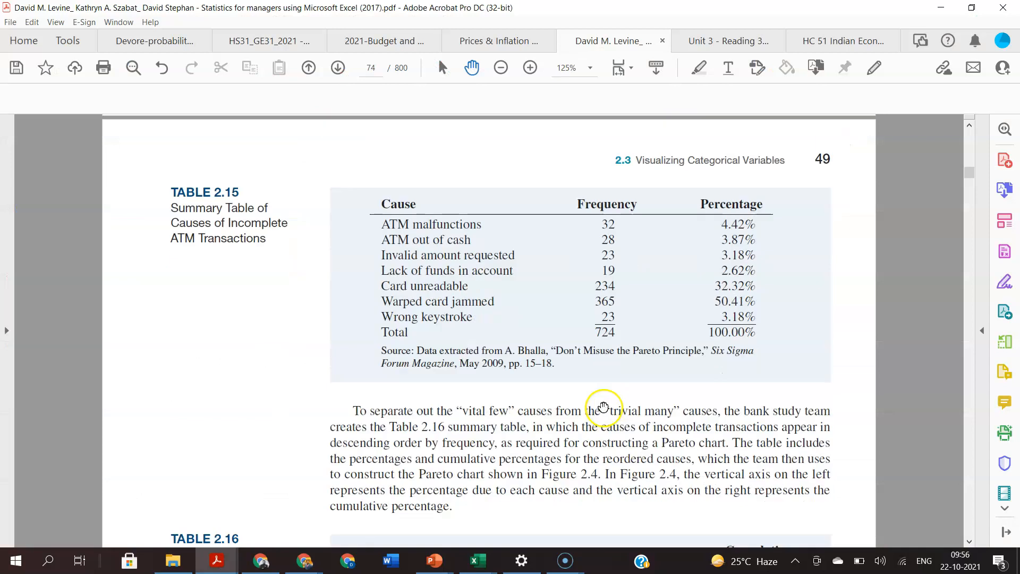
pyautogui.scroll(-4, 610, 397)
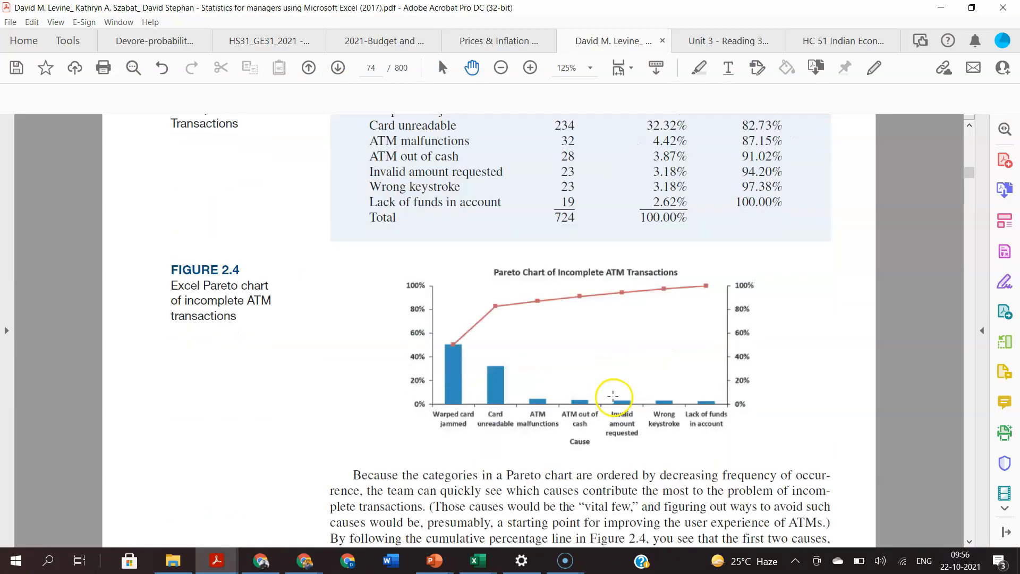
pyautogui.scroll(-13, 613, 396)
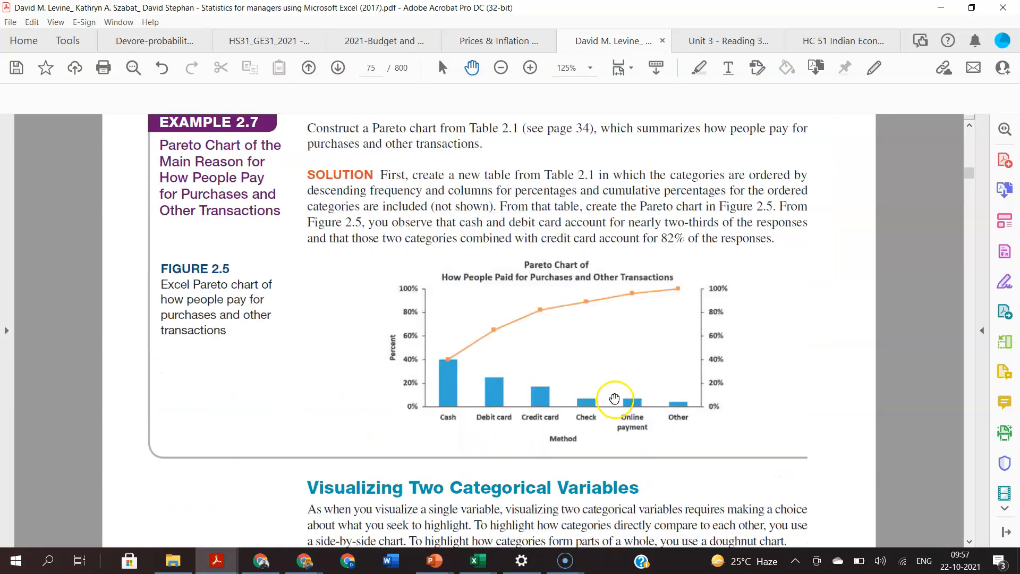
pyautogui.scroll(20, 613, 398)
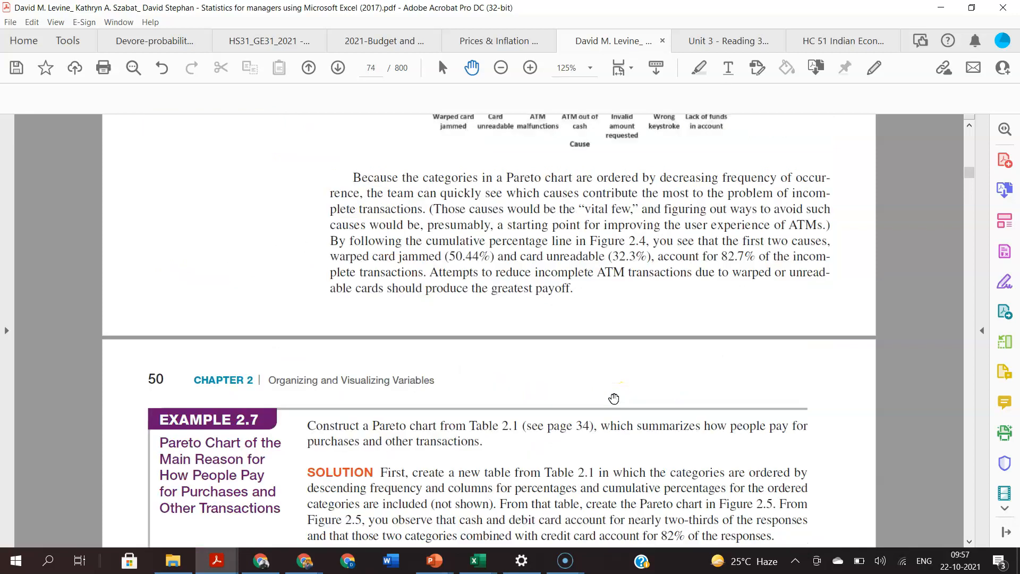
pyautogui.scroll(3, 612, 404)
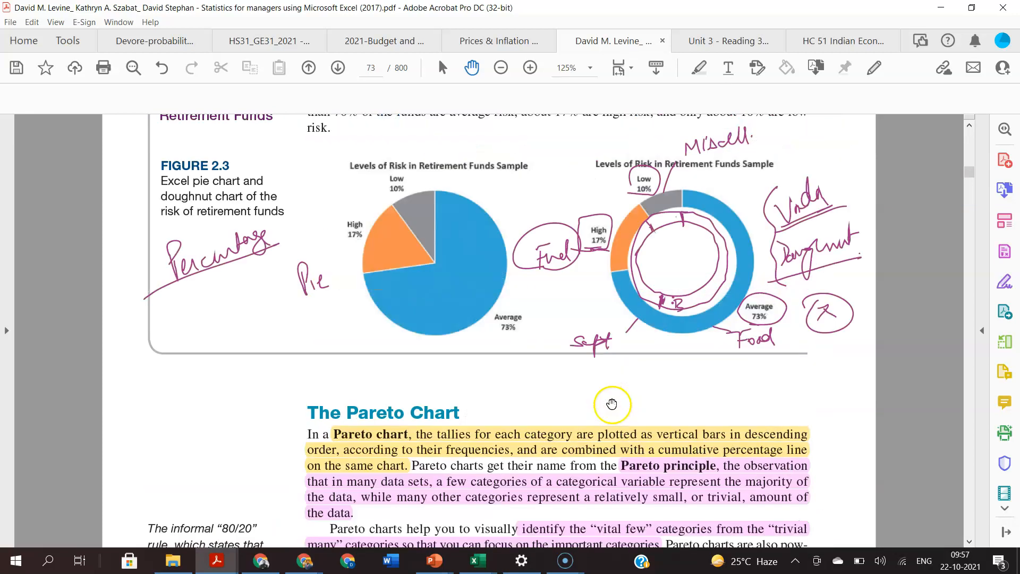
pyautogui.scroll(1, 607, 403)
pyautogui.scroll(-5, 607, 403)
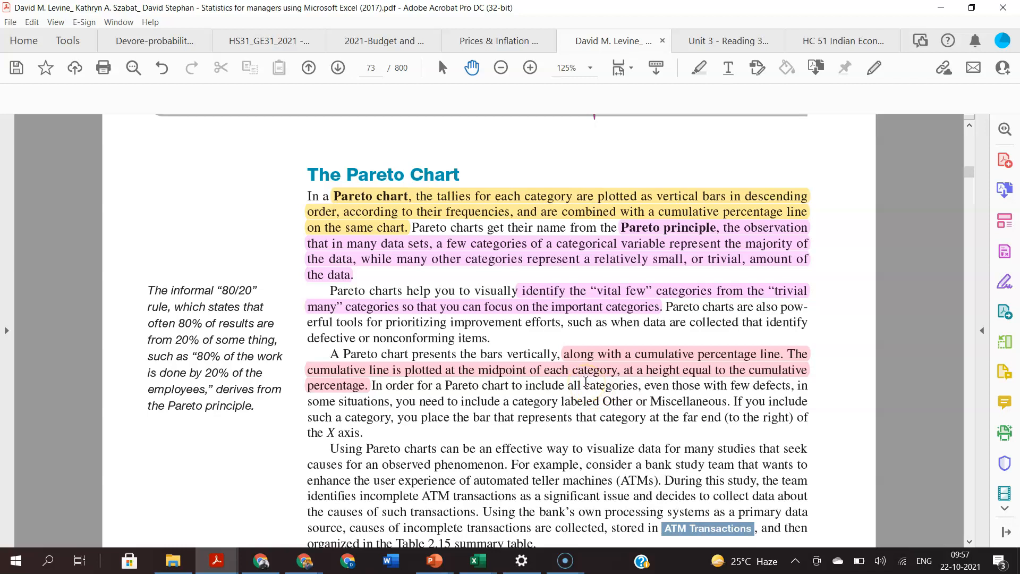
pyautogui.click(622, 331)
# Handwrite "1 category + %age" in the margin beside The Pie Chart and the Doughnut Chart section, boxing both terms.
pyautogui.scroll(15, 327, 323)
pyautogui.scroll(6, 327, 323)
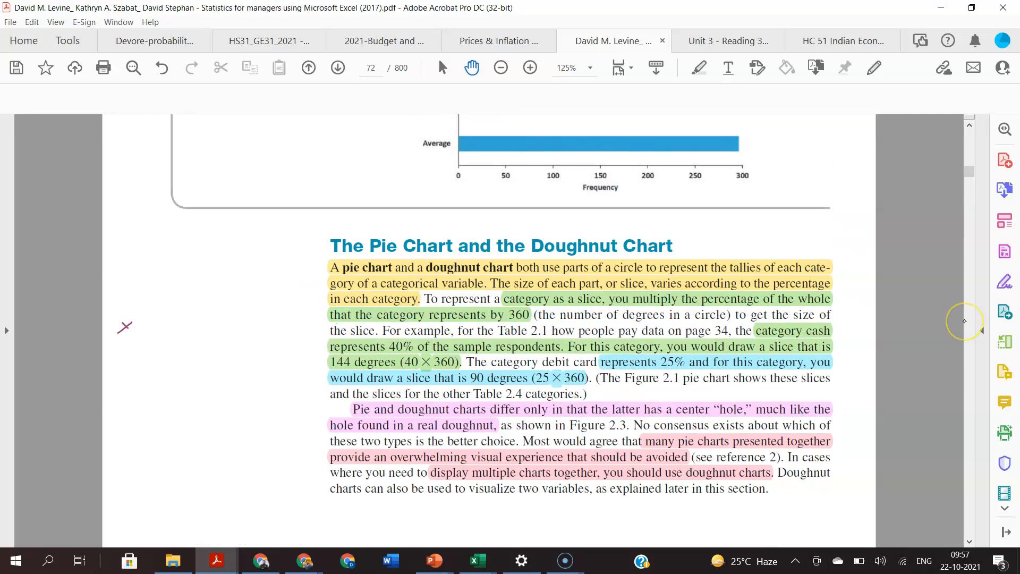
pyautogui.moveTo(155, 299)
pyautogui.mouseDown()
pyautogui.moveTo(162, 317)
pyautogui.moveTo(197, 293)
pyautogui.mouseUp()
pyautogui.moveTo(193, 286)
pyautogui.mouseDown()
pyautogui.moveTo(197, 300)
pyautogui.moveTo(215, 287)
pyautogui.moveTo(218, 318)
pyautogui.moveTo(236, 277)
pyautogui.moveTo(251, 307)
pyautogui.mouseUp()
pyautogui.moveTo(143, 338)
pyautogui.mouseDown()
pyautogui.moveTo(293, 266)
pyautogui.moveTo(133, 298)
pyautogui.moveTo(146, 334)
pyautogui.mouseUp()
pyautogui.moveTo(205, 322); pyautogui.dragTo(202, 340)
pyautogui.moveTo(190, 339); pyautogui.dragTo(215, 325)
pyautogui.moveTo(181, 367)
pyautogui.mouseDown()
pyautogui.moveTo(184, 378)
pyautogui.moveTo(201, 361)
pyautogui.moveTo(181, 374)
pyautogui.moveTo(236, 362)
pyautogui.mouseUp()
pyautogui.moveTo(247, 333)
pyautogui.mouseDown()
pyautogui.moveTo(246, 346)
pyautogui.moveTo(274, 330)
pyautogui.mouseUp()
pyautogui.moveTo(273, 332)
pyautogui.mouseDown()
pyautogui.moveTo(276, 357)
pyautogui.moveTo(297, 321)
pyautogui.mouseUp()
pyautogui.moveTo(215, 340)
pyautogui.mouseDown()
pyautogui.moveTo(236, 372)
pyautogui.moveTo(206, 345)
pyautogui.mouseUp()
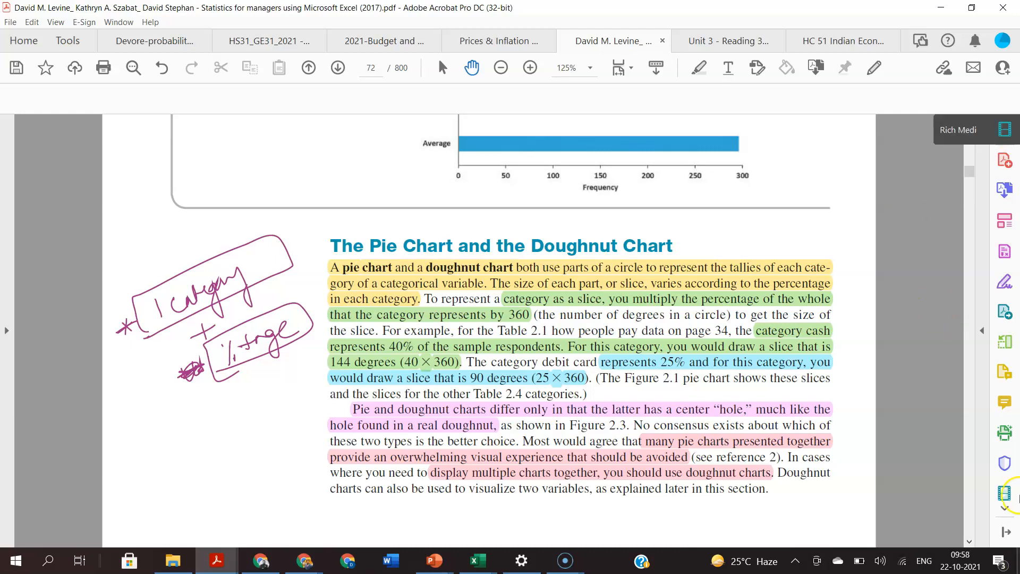
# Switch to the Telemedicine Survey.xlsx workbook in Excel and shift the pie chart slightly downward.
pyautogui.moveTo(487, 565)
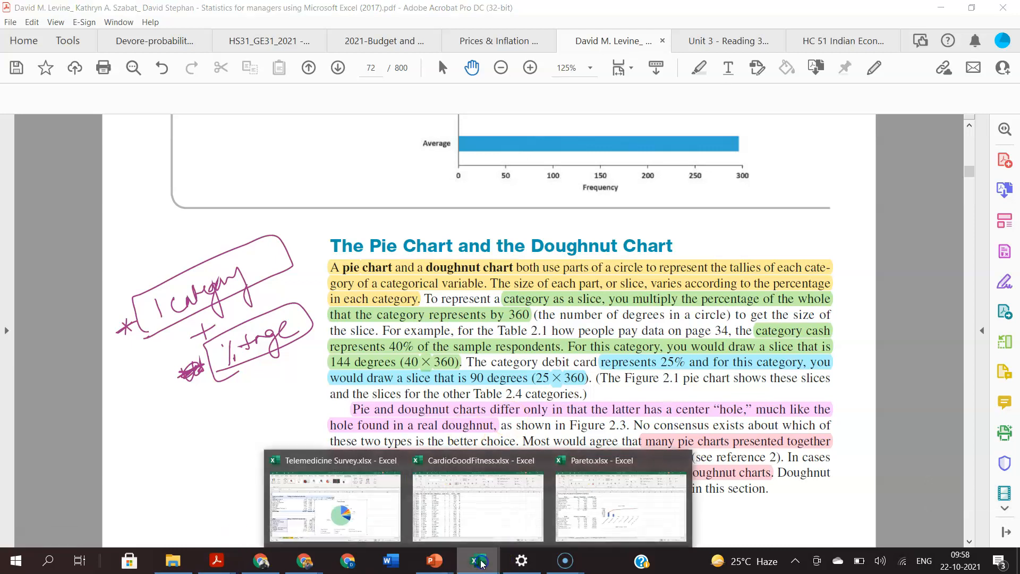
pyautogui.click(337, 495)
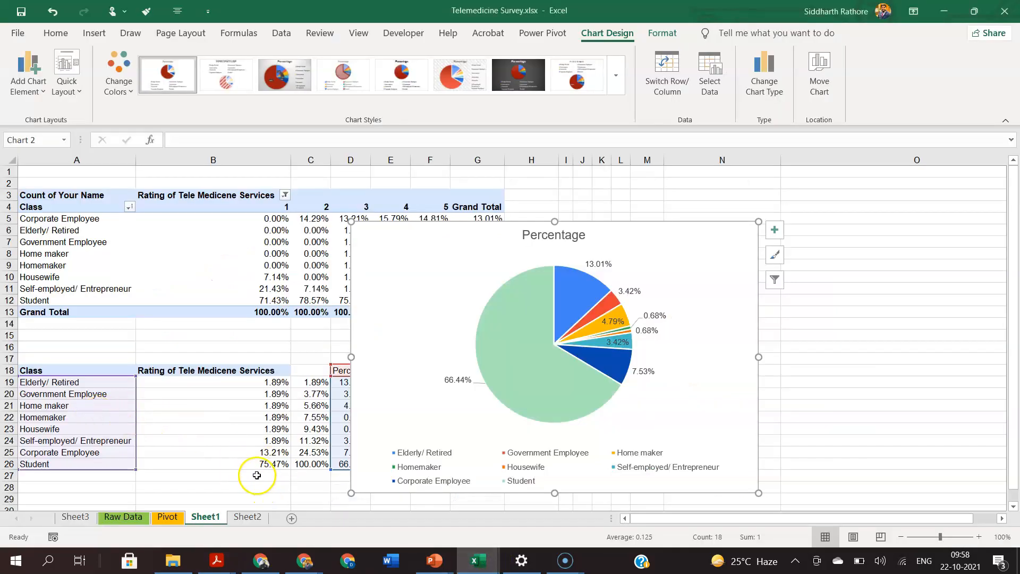
pyautogui.click(468, 382)
pyautogui.click(625, 393)
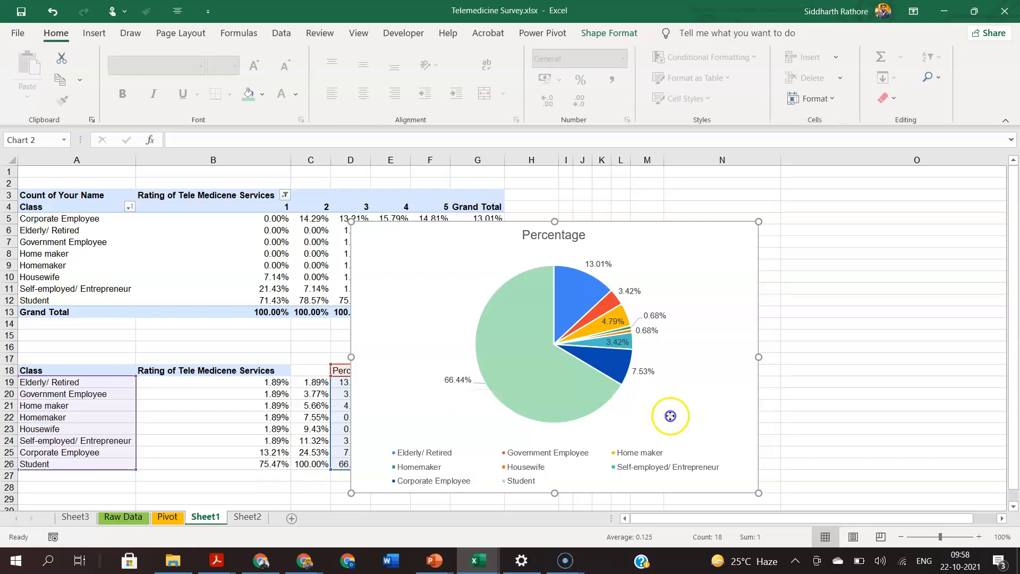
pyautogui.moveTo(678, 400); pyautogui.dragTo(675, 411)
# Handwrite a boxed 66 × 360 beside the pie chart, and mark the Student slice's outer arc and central angle.
pyautogui.moveTo(816, 376); pyautogui.dragTo(807, 396)
pyautogui.moveTo(828, 377)
pyautogui.mouseDown()
pyautogui.moveTo(825, 389)
pyautogui.moveTo(866, 391)
pyautogui.moveTo(856, 392)
pyautogui.mouseUp()
pyautogui.moveTo(877, 372)
pyautogui.mouseDown()
pyautogui.moveTo(888, 378)
pyautogui.moveTo(883, 393)
pyautogui.mouseUp()
pyautogui.moveTo(900, 375)
pyautogui.mouseDown()
pyautogui.moveTo(910, 372)
pyautogui.moveTo(902, 383)
pyautogui.mouseUp()
pyautogui.moveTo(918, 379)
pyautogui.mouseDown()
pyautogui.moveTo(916, 390)
pyautogui.moveTo(923, 376)
pyautogui.mouseUp()
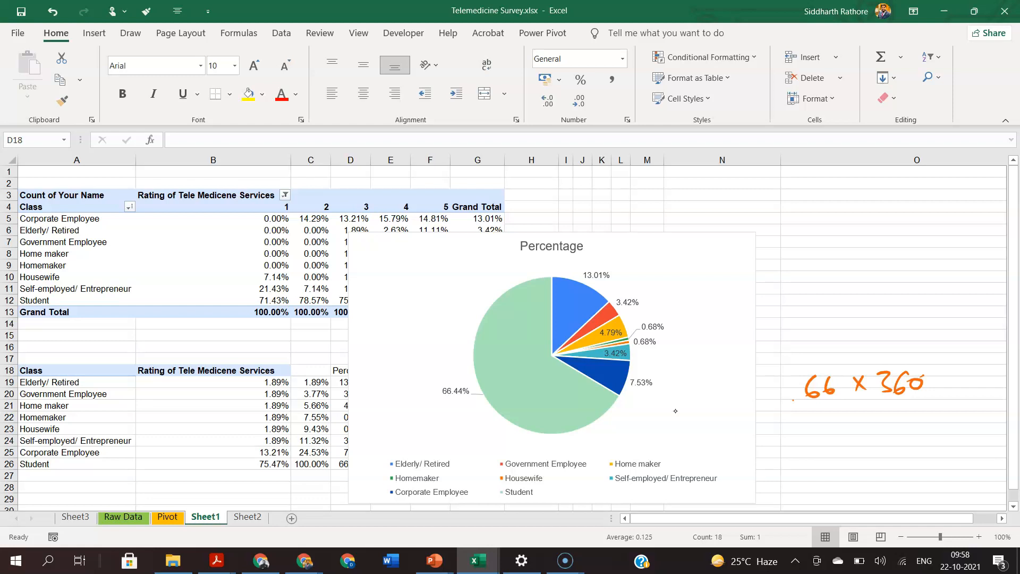
pyautogui.moveTo(550, 276)
pyautogui.mouseDown()
pyautogui.moveTo(510, 282)
pyautogui.moveTo(481, 307)
pyautogui.mouseUp()
pyautogui.moveTo(542, 343)
pyautogui.mouseDown()
pyautogui.moveTo(546, 367)
pyautogui.moveTo(558, 361)
pyautogui.moveTo(548, 345)
pyautogui.mouseUp()
pyautogui.moveTo(778, 418)
pyautogui.mouseDown()
pyautogui.moveTo(915, 355)
pyautogui.moveTo(786, 417)
pyautogui.mouseUp()
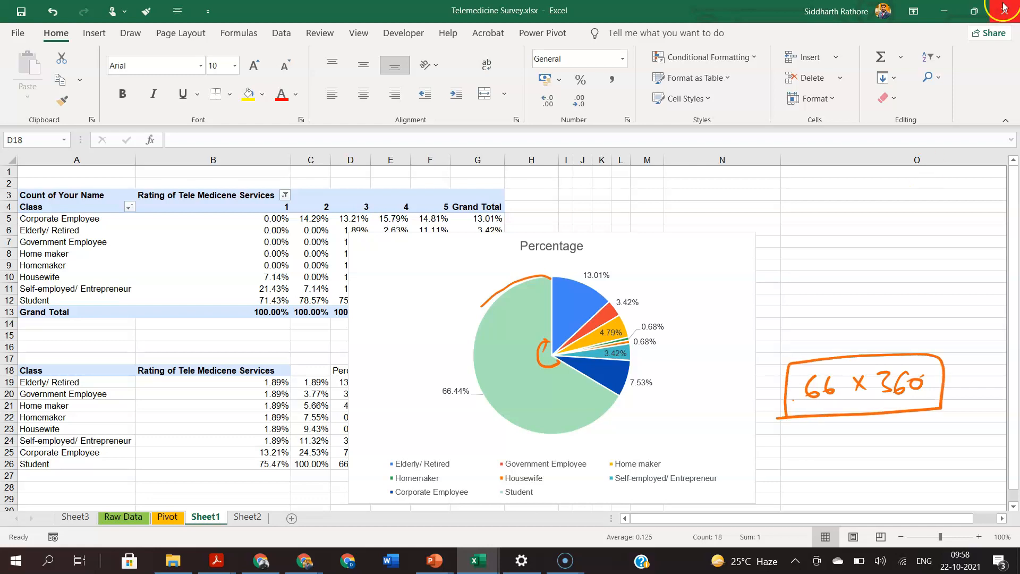
# Return to the textbook's Pareto chart section, circle "a few categories of a categorical variable" and underline "the data".
pyautogui.click(943, 6)
pyautogui.scroll(-8, 340, 244)
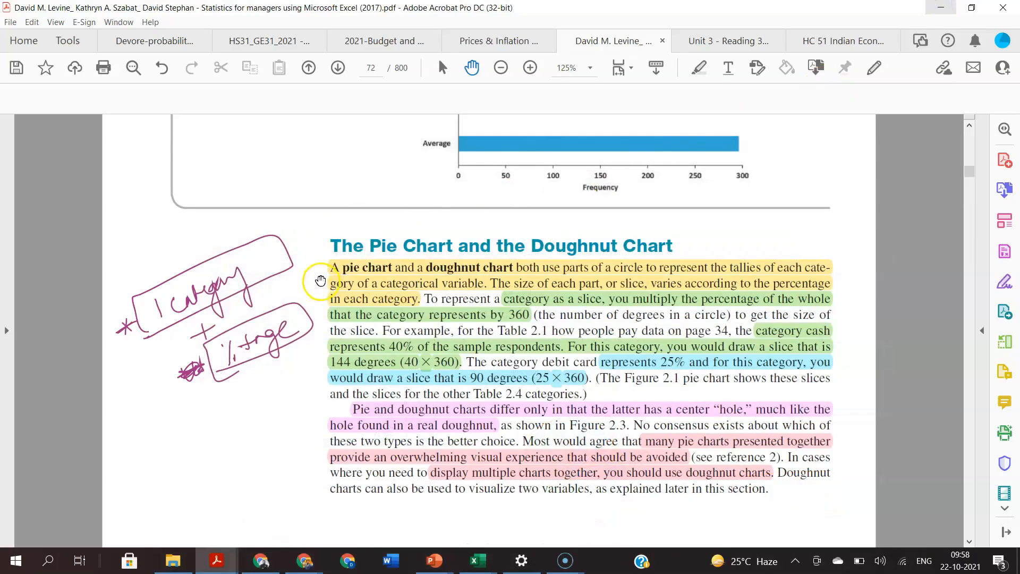
pyautogui.scroll(-15, 351, 249)
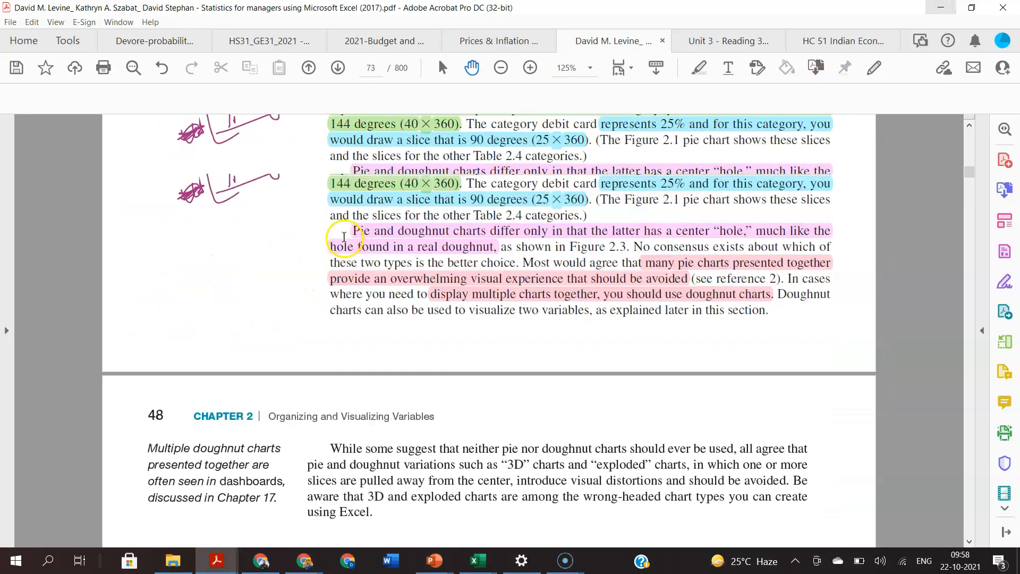
pyautogui.scroll(-4, 321, 237)
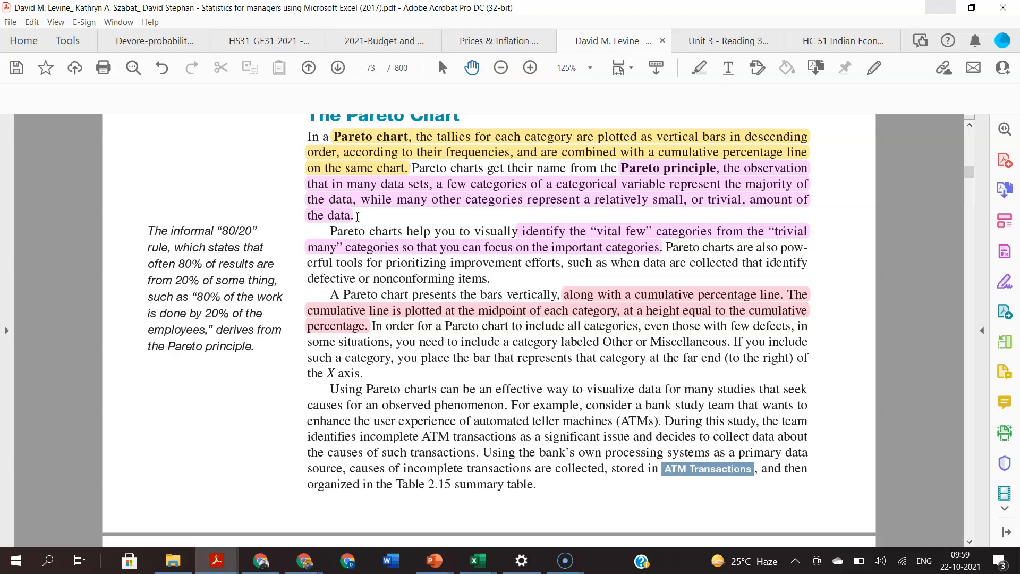
pyautogui.moveTo(442, 192)
pyautogui.mouseDown()
pyautogui.moveTo(628, 191)
pyautogui.moveTo(665, 177)
pyautogui.moveTo(438, 177)
pyautogui.moveTo(460, 195)
pyautogui.mouseUp()
pyautogui.moveTo(301, 207); pyautogui.dragTo(357, 204)
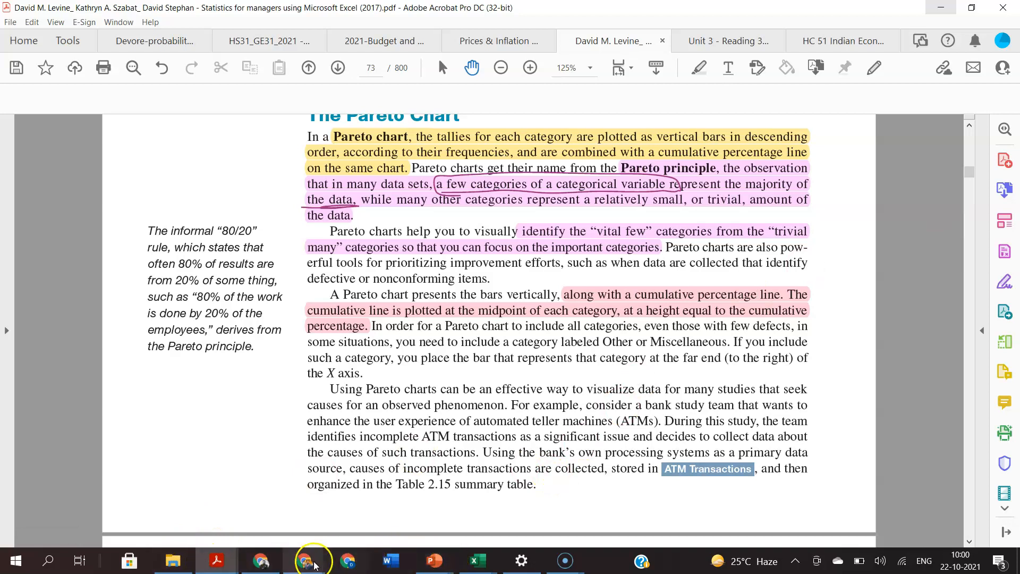
# Switch from the textbook to the Telemedicine Survey.xlsx workbook in Excel.
pyautogui.moveTo(313, 563)
pyautogui.click(170, 494)
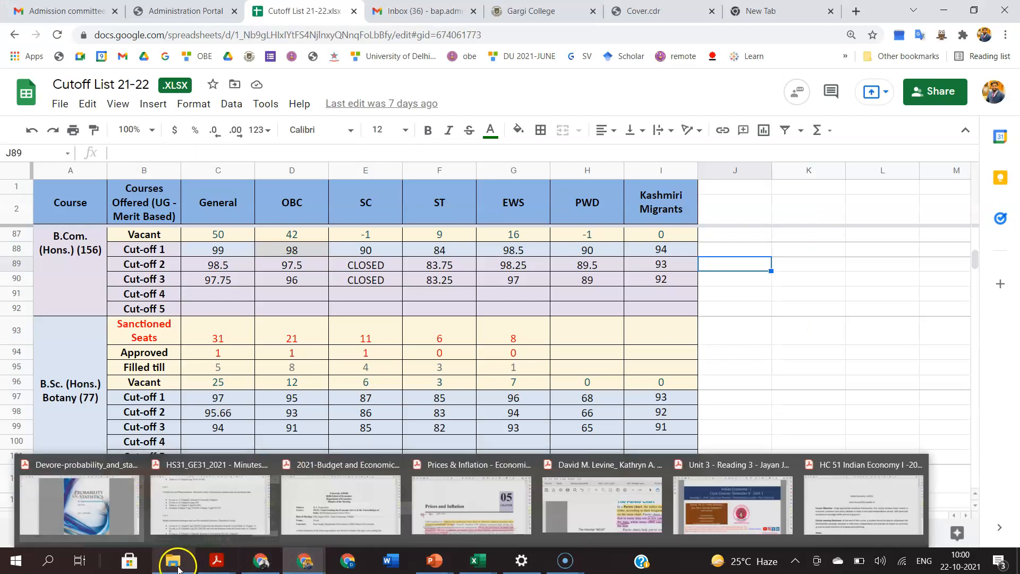
pyautogui.moveTo(478, 563)
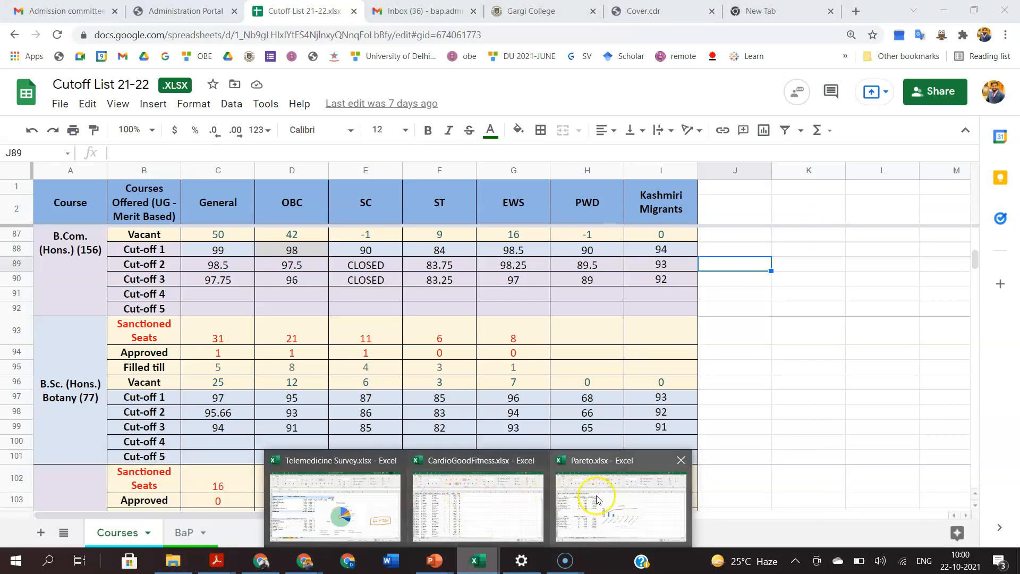
pyautogui.click(596, 500)
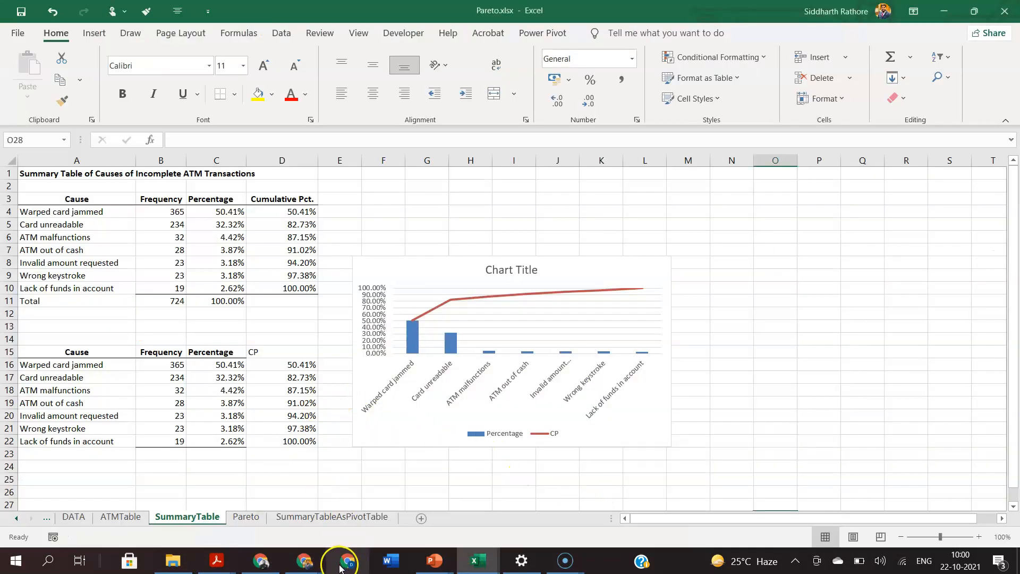
pyautogui.moveTo(477, 560)
pyautogui.click(437, 496)
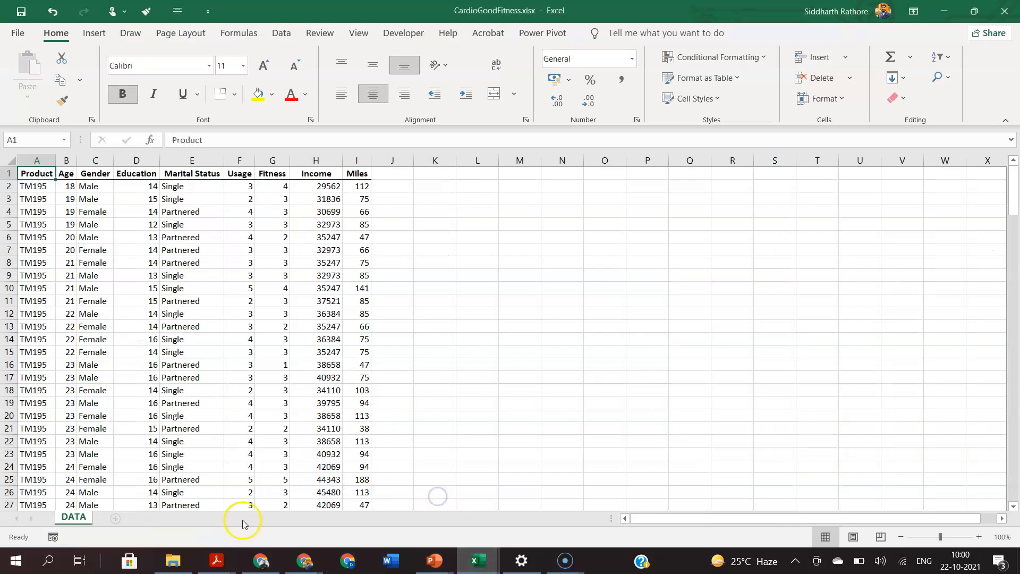
pyautogui.moveTo(485, 557)
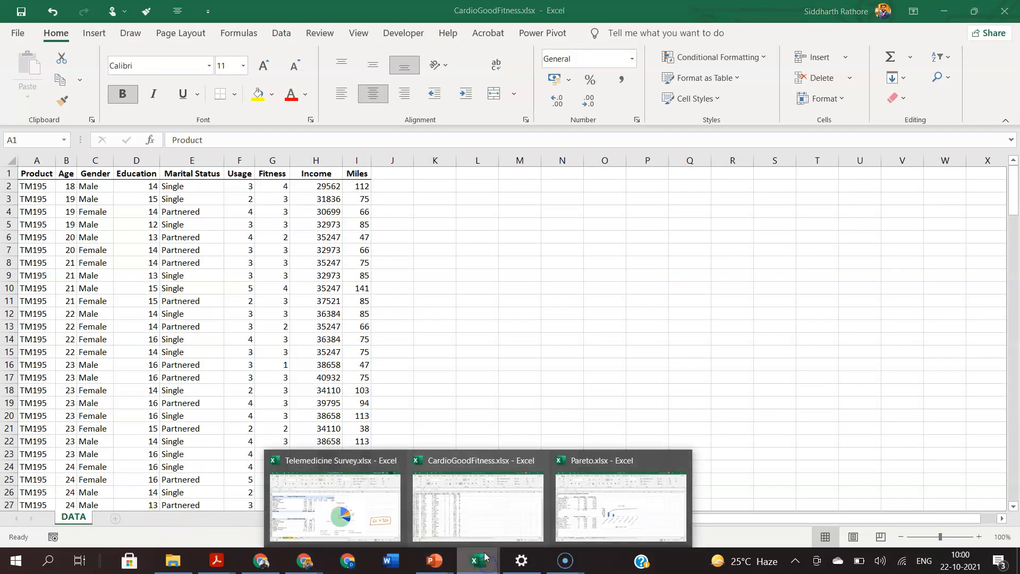
pyautogui.click(351, 502)
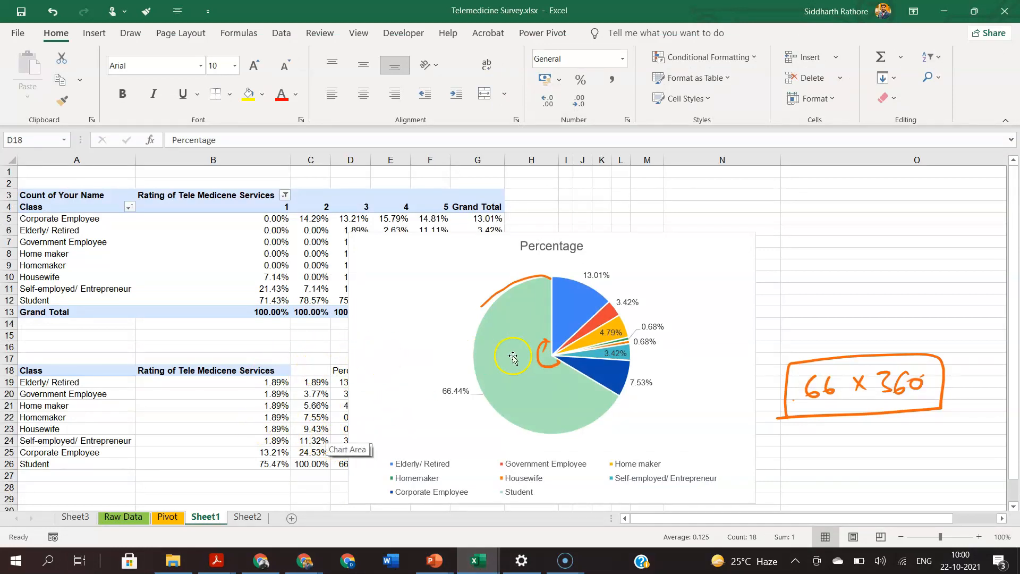
# Move the Percentage pie chart clear of both data tables and deselect it.
pyautogui.click(426, 274)
pyautogui.moveTo(426, 275); pyautogui.dragTo(645, 248)
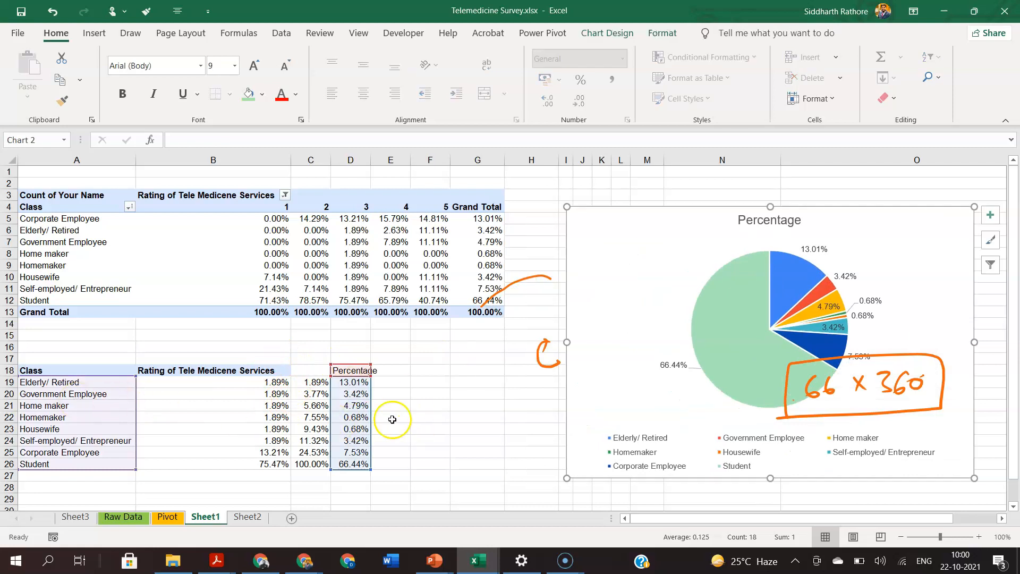
pyautogui.press('Escape')
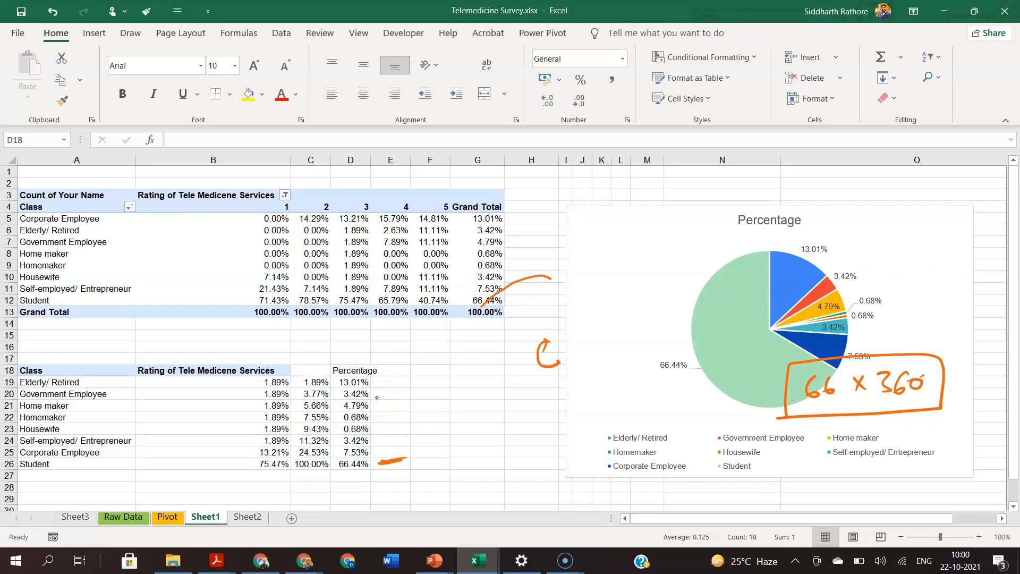
# Mark the Percentage column with a brace and circle Student in the lower table, and handwrite a double-underlined "Not Balanced" beside them.
pyautogui.moveTo(384, 379)
pyautogui.mouseDown()
pyautogui.moveTo(399, 376)
pyautogui.moveTo(392, 452)
pyautogui.mouseUp()
pyautogui.moveTo(67, 456)
pyautogui.mouseDown()
pyautogui.moveTo(43, 455)
pyautogui.moveTo(33, 480)
pyautogui.moveTo(66, 461)
pyautogui.moveTo(99, 467)
pyautogui.mouseUp()
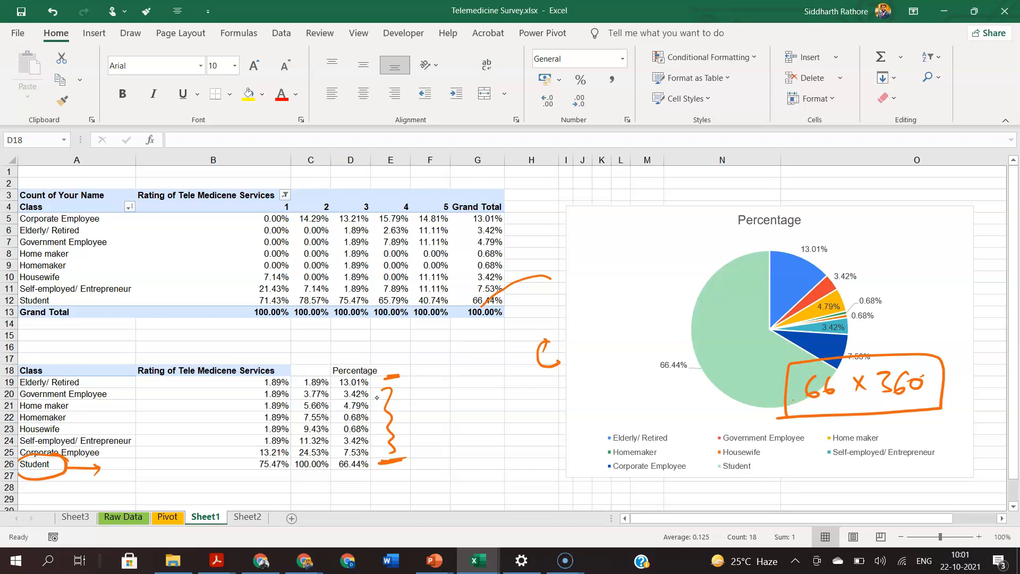
pyautogui.moveTo(415, 392); pyautogui.dragTo(424, 416)
pyautogui.moveTo(412, 396)
pyautogui.mouseDown()
pyautogui.moveTo(422, 388)
pyautogui.moveTo(424, 416)
pyautogui.moveTo(436, 385)
pyautogui.moveTo(456, 393)
pyautogui.moveTo(487, 380)
pyautogui.moveTo(492, 361)
pyautogui.moveTo(500, 374)
pyautogui.mouseUp()
pyautogui.moveTo(431, 370); pyautogui.dragTo(458, 350)
pyautogui.moveTo(460, 344)
pyautogui.mouseDown()
pyautogui.moveTo(463, 361)
pyautogui.moveTo(471, 346)
pyautogui.mouseUp()
pyautogui.moveTo(396, 438); pyautogui.dragTo(531, 376)
pyautogui.moveTo(391, 447); pyautogui.dragTo(529, 384)
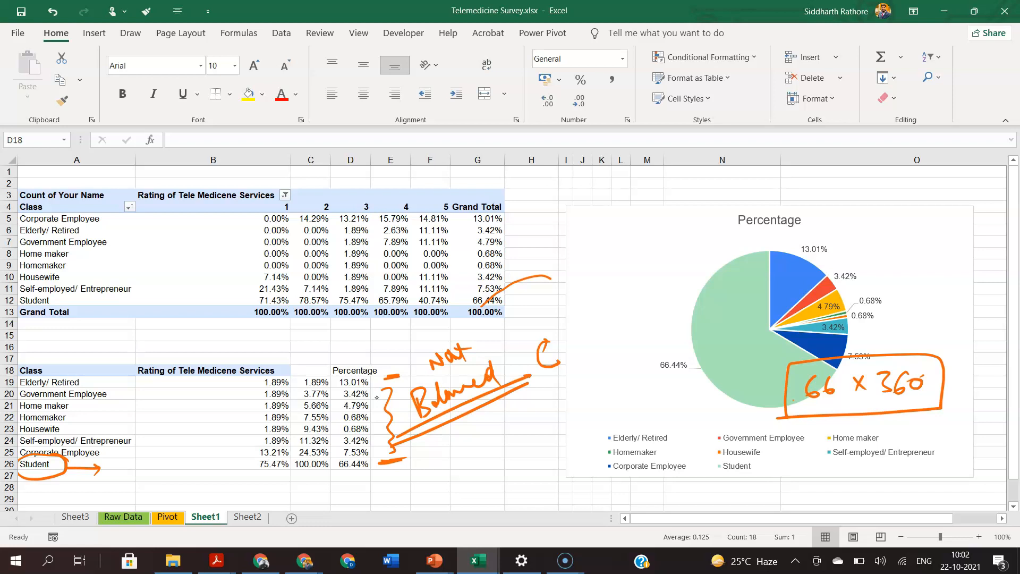
# Underline Student's 66.44% and sketch a Pareto chart below "Not Balanced", with descending bars, two axes and a line rising from the first bar.
pyautogui.moveTo(333, 471); pyautogui.dragTo(370, 469)
pyautogui.moveTo(430, 493)
pyautogui.mouseDown()
pyautogui.moveTo(424, 453)
pyautogui.moveTo(452, 480)
pyautogui.moveTo(427, 492)
pyautogui.moveTo(425, 461)
pyautogui.moveTo(460, 494)
pyautogui.moveTo(478, 491)
pyautogui.mouseUp()
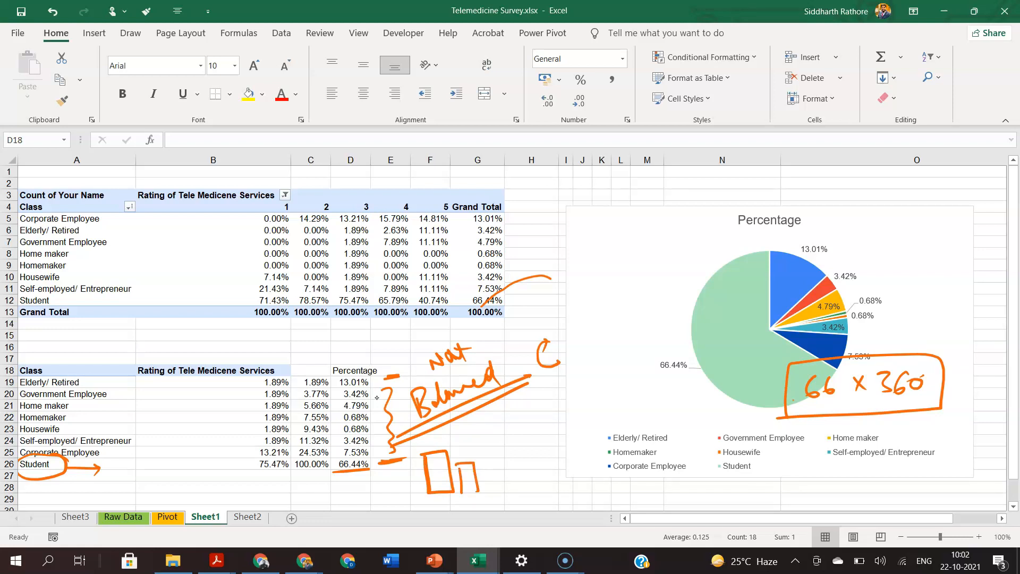
pyautogui.moveTo(486, 483)
pyautogui.mouseDown()
pyautogui.moveTo(487, 468)
pyautogui.moveTo(499, 491)
pyautogui.moveTo(521, 474)
pyautogui.moveTo(531, 491)
pyautogui.moveTo(568, 489)
pyautogui.moveTo(557, 492)
pyautogui.mouseUp()
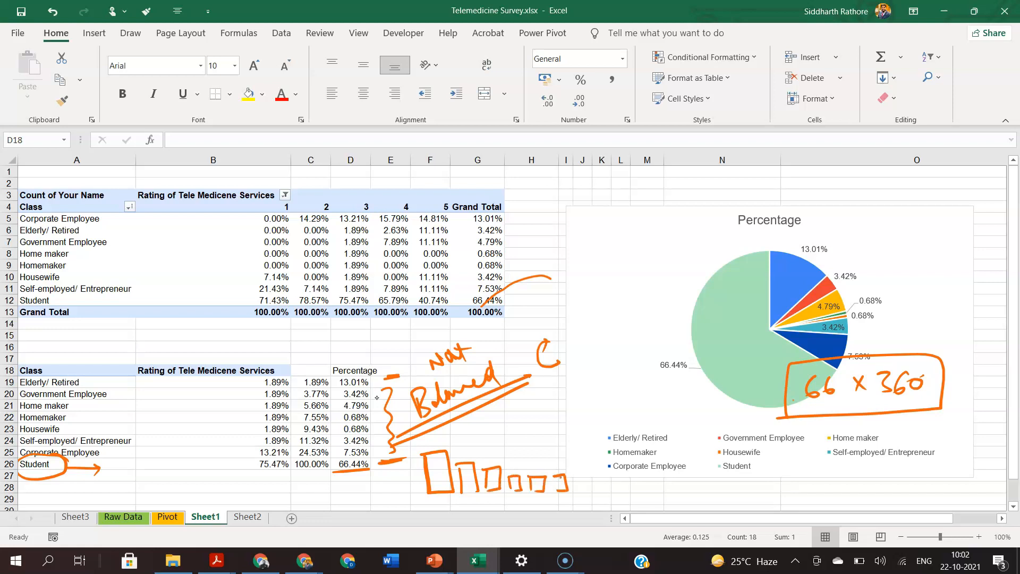
pyautogui.moveTo(412, 475)
pyautogui.mouseDown()
pyautogui.moveTo(413, 501)
pyautogui.moveTo(580, 500)
pyautogui.mouseUp()
pyautogui.moveTo(405, 443); pyautogui.dragTo(407, 488)
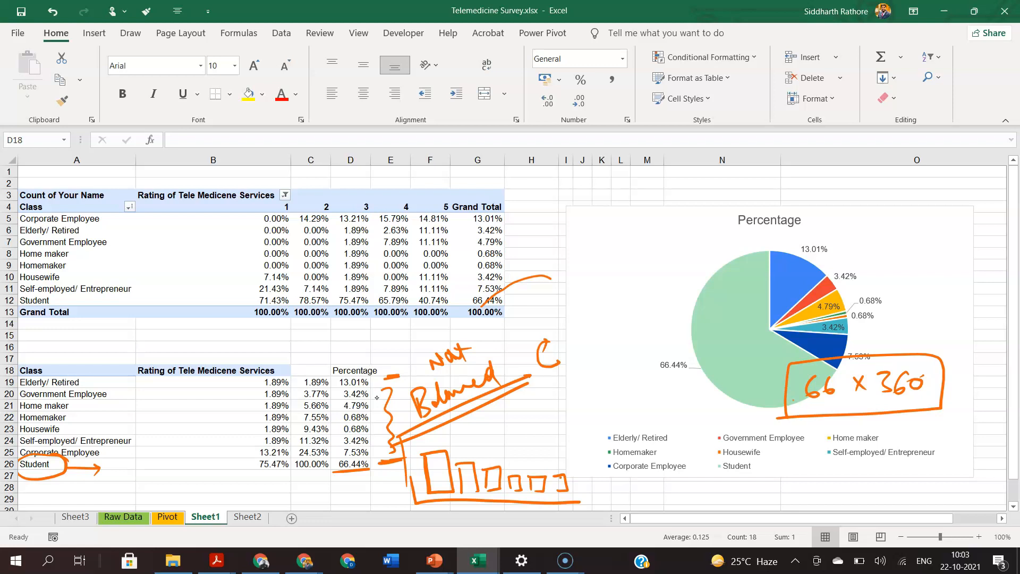
pyautogui.moveTo(445, 451); pyautogui.dragTo(478, 422)
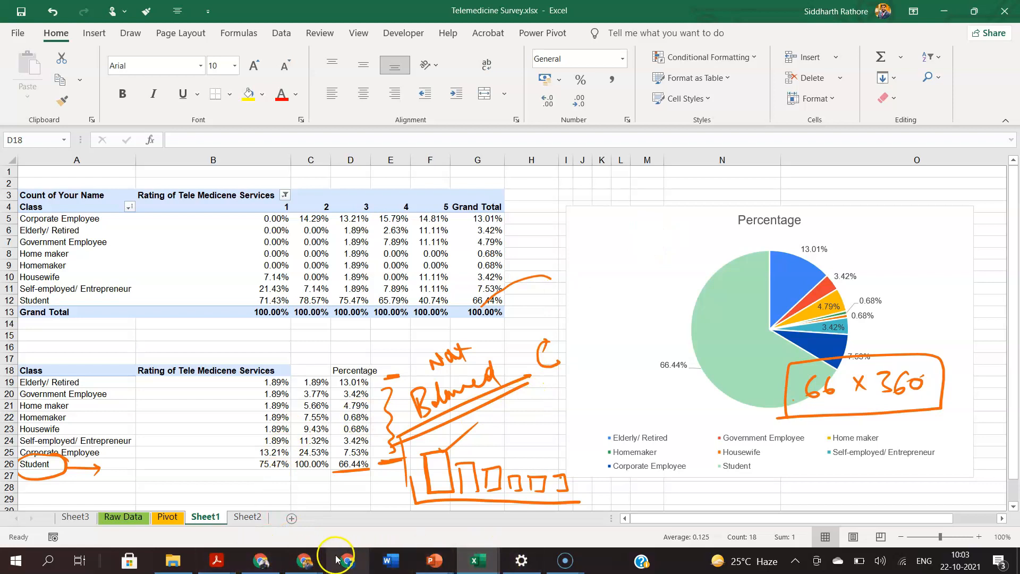
# Check the Google Meet window for participants' replies and return to the workbook.
pyautogui.moveTo(307, 562)
pyautogui.click(314, 511)
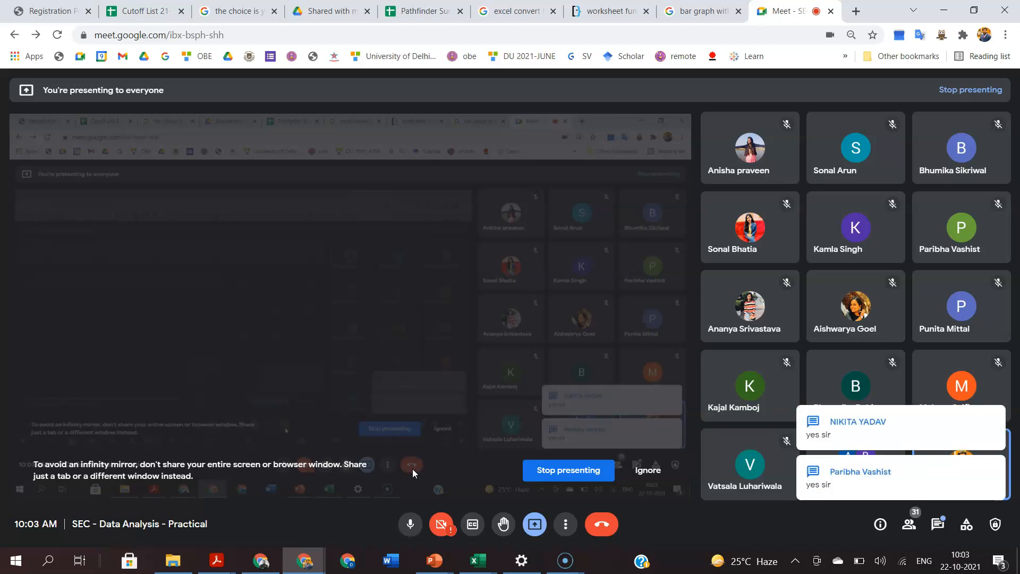
pyautogui.click(943, 11)
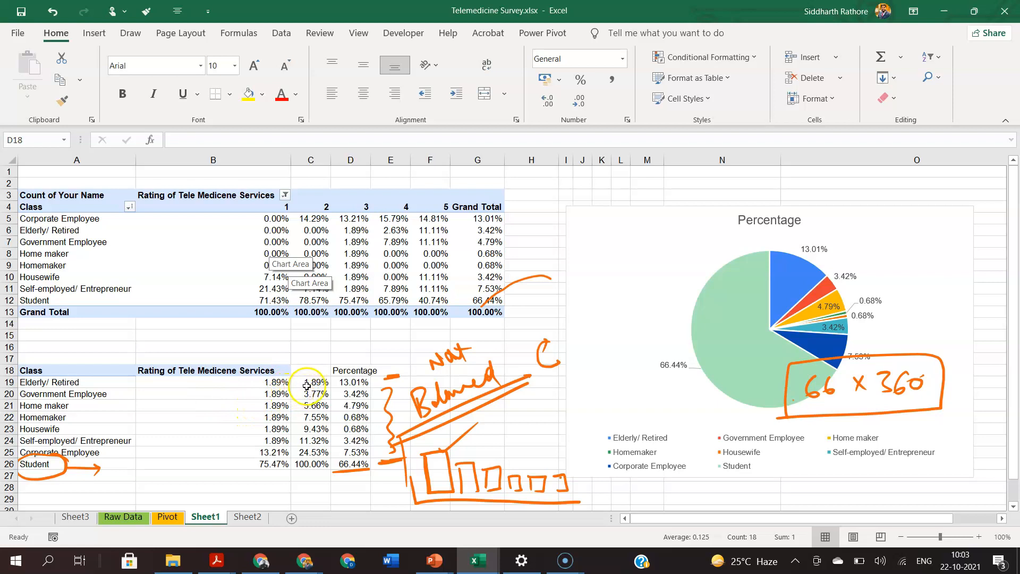
# Erase the handwritten notes and sketches around the lower table, keeping the boxed 66 × 360.
pyautogui.click(462, 404)
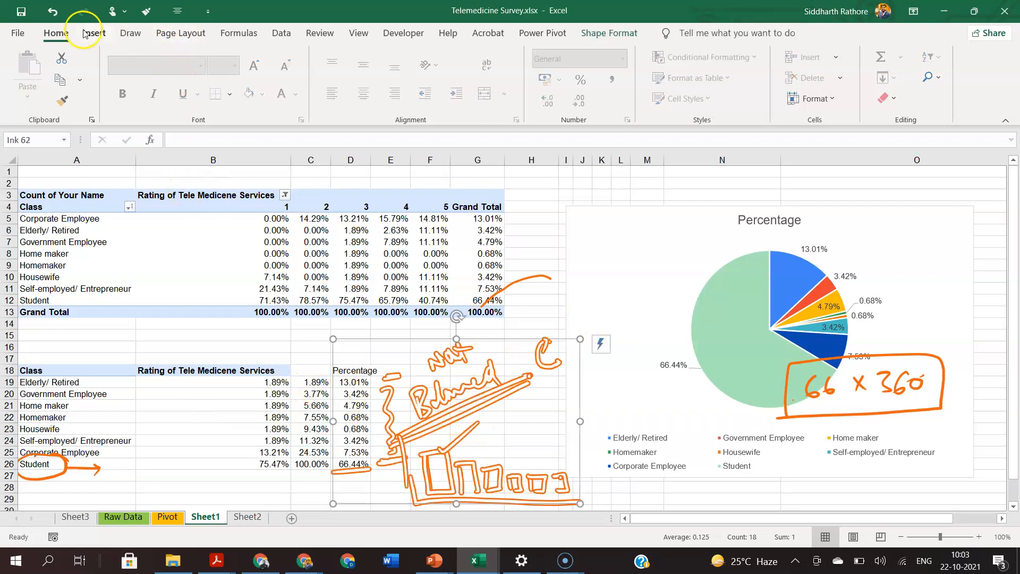
pyautogui.click(130, 33)
pyautogui.click(102, 69)
pyautogui.moveTo(554, 398)
pyautogui.mouseDown()
pyautogui.moveTo(478, 361)
pyautogui.moveTo(505, 375)
pyautogui.moveTo(380, 477)
pyautogui.moveTo(33, 498)
pyautogui.moveTo(46, 478)
pyautogui.moveTo(40, 449)
pyautogui.moveTo(73, 470)
pyautogui.mouseUp()
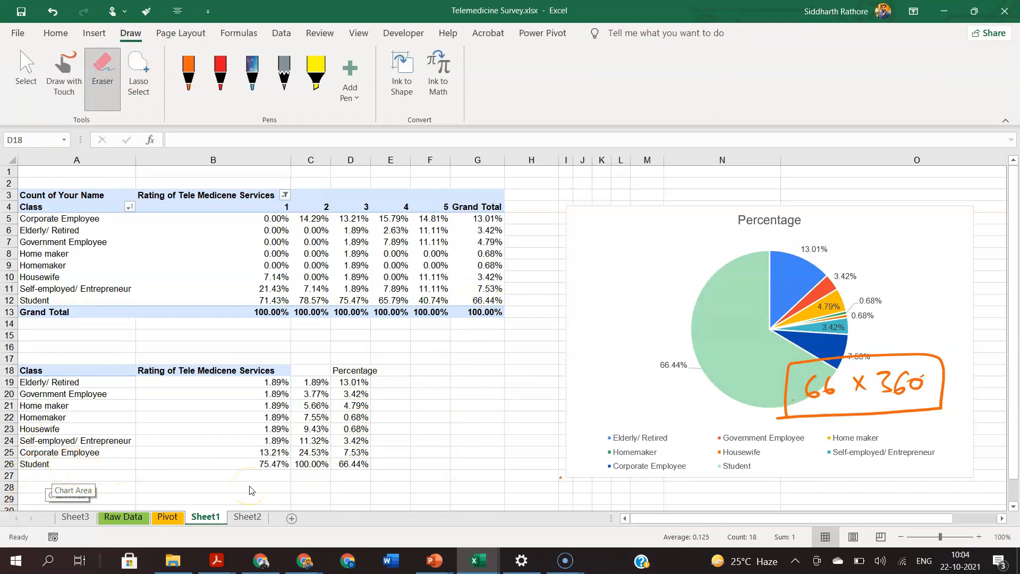
pyautogui.click(391, 375)
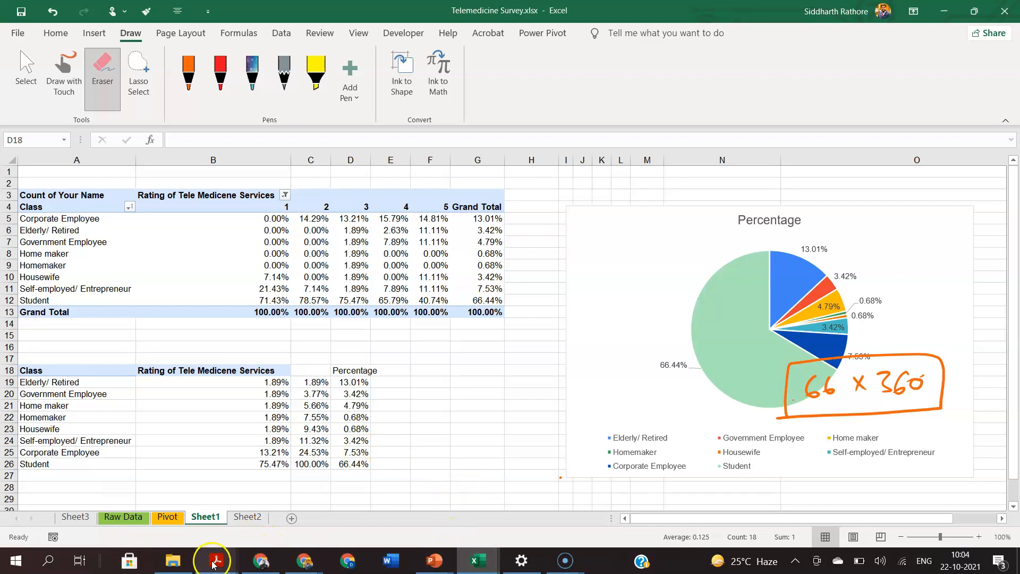
# Switch to the textbook's Figure 2.4 Pareto chart of incomplete ATM transactions and circle the Warped card jammed bar.
pyautogui.moveTo(213, 563)
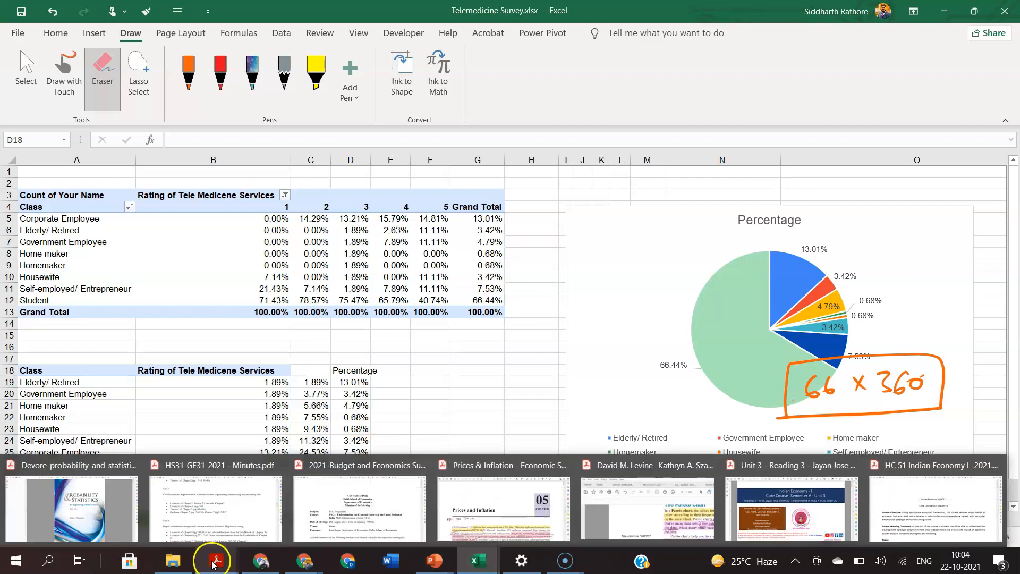
pyautogui.click(658, 514)
pyautogui.scroll(-10, 587, 479)
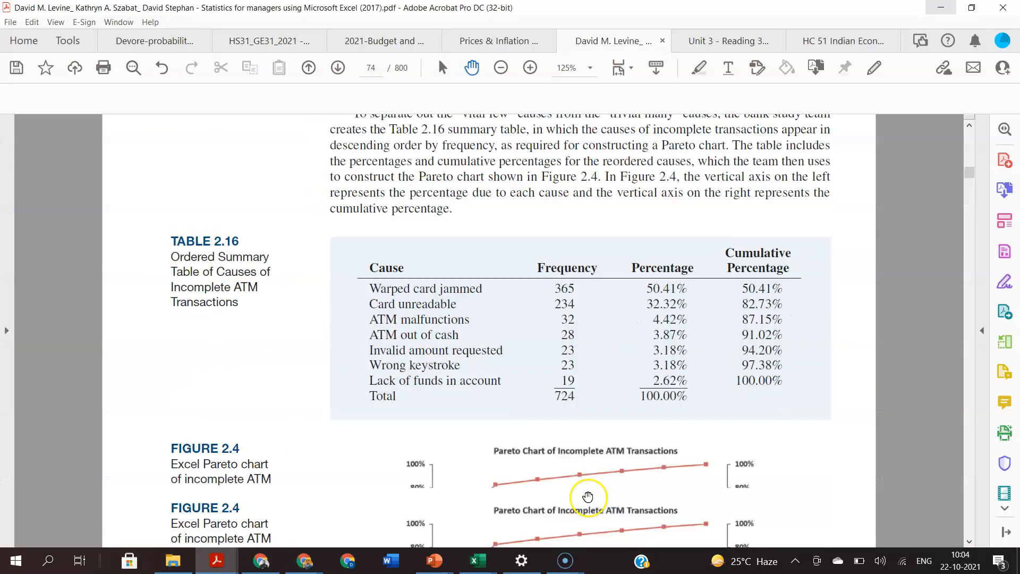
pyautogui.scroll(-3, 588, 497)
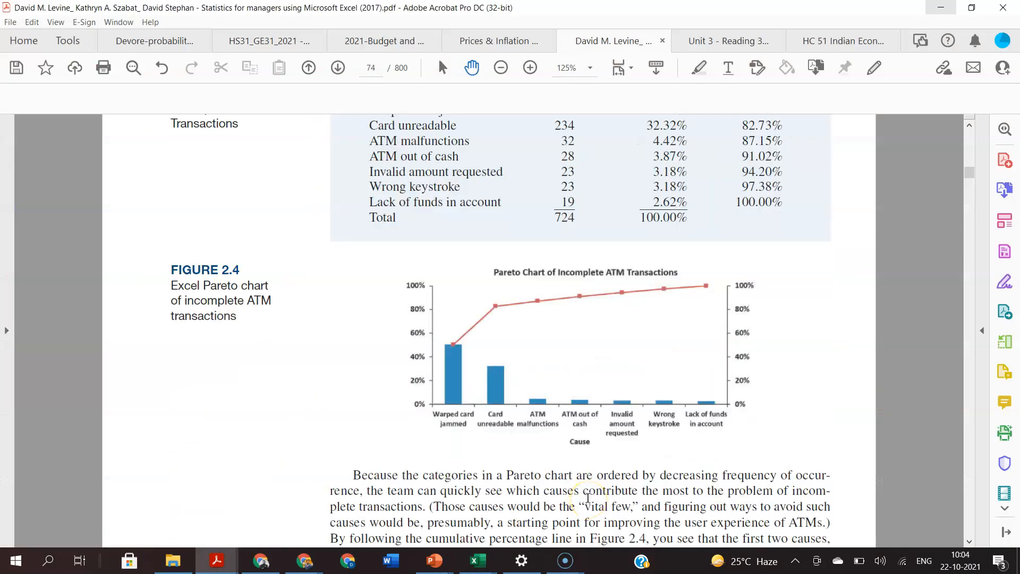
pyautogui.moveTo(469, 338)
pyautogui.mouseDown()
pyautogui.moveTo(434, 348)
pyautogui.moveTo(429, 407)
pyautogui.moveTo(463, 419)
pyautogui.moveTo(483, 348)
pyautogui.moveTo(457, 335)
pyautogui.mouseUp()
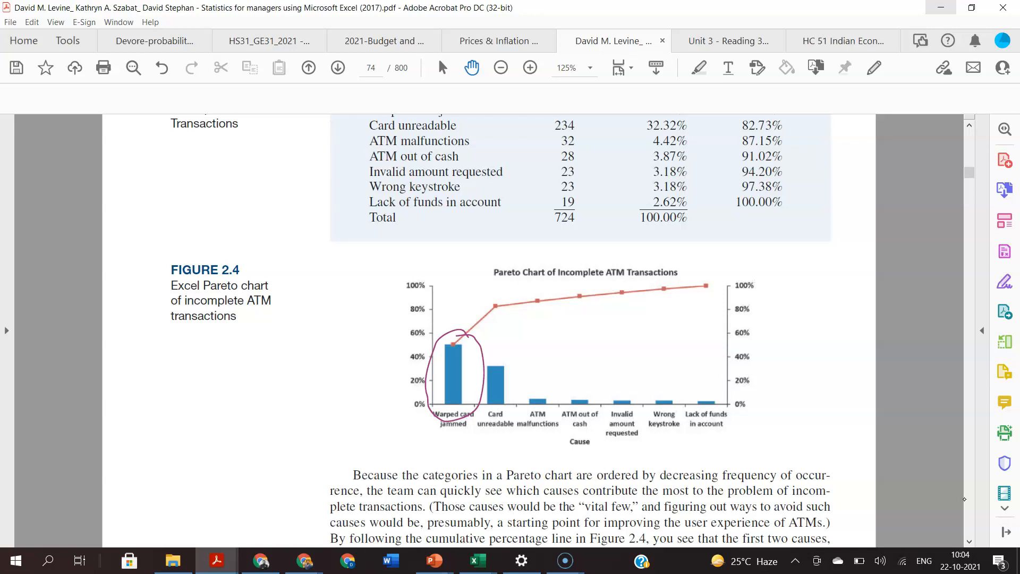
# Underline the first five cause labels under the Pareto chart, and bracket the whole axis with a circled handwritten "Categories".
pyautogui.moveTo(428, 427); pyautogui.dragTo(503, 429)
pyautogui.moveTo(518, 436); pyautogui.dragTo(640, 444)
pyautogui.moveTo(427, 437)
pyautogui.mouseDown()
pyautogui.moveTo(653, 448)
pyautogui.moveTo(728, 433)
pyautogui.moveTo(687, 463)
pyautogui.moveTo(718, 449)
pyautogui.moveTo(813, 452)
pyautogui.moveTo(754, 426)
pyautogui.moveTo(825, 442)
pyautogui.mouseUp()
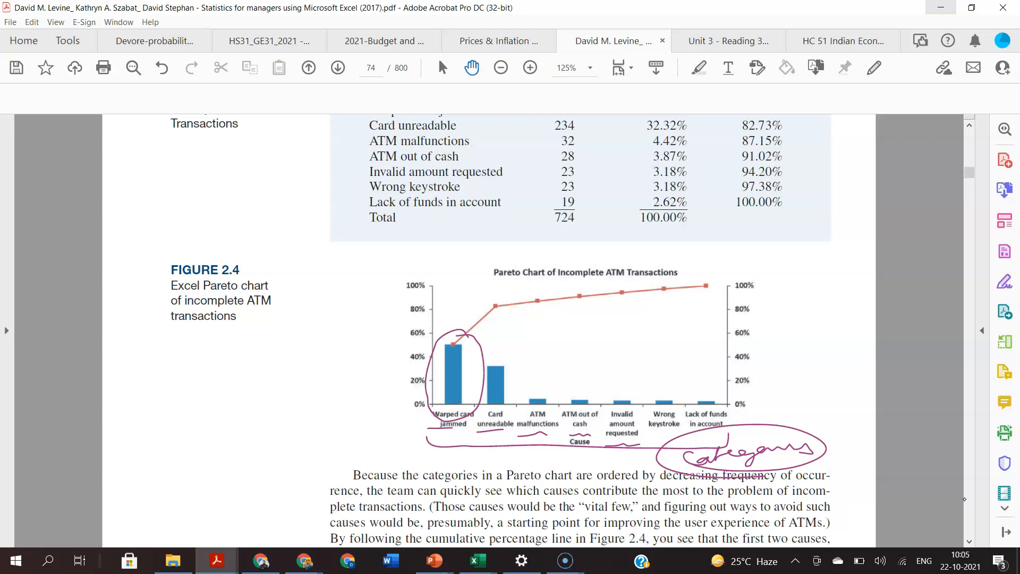
# Handwrite a boxed HDFC in the margin beside Figure 2.4 and circle the Warped card jammed label.
pyautogui.moveTo(147, 427)
pyautogui.mouseDown()
pyautogui.moveTo(147, 449)
pyautogui.moveTo(157, 435)
pyautogui.mouseUp()
pyautogui.moveTo(159, 427); pyautogui.dragTo(161, 446)
pyautogui.moveTo(183, 425)
pyautogui.mouseDown()
pyautogui.moveTo(180, 436)
pyautogui.moveTo(193, 412)
pyautogui.mouseUp()
pyautogui.moveTo(181, 429); pyautogui.dragTo(223, 433)
pyautogui.moveTo(128, 460)
pyautogui.mouseDown()
pyautogui.moveTo(226, 402)
pyautogui.moveTo(151, 462)
pyautogui.mouseUp()
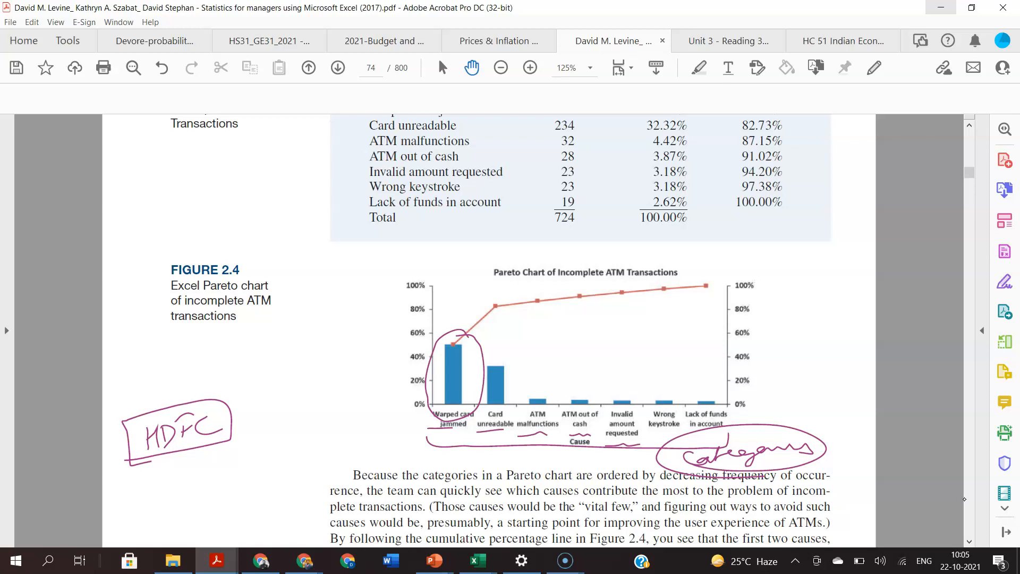
pyautogui.moveTo(425, 428)
pyautogui.mouseDown()
pyautogui.moveTo(472, 431)
pyautogui.moveTo(427, 405)
pyautogui.moveTo(441, 433)
pyautogui.mouseUp()
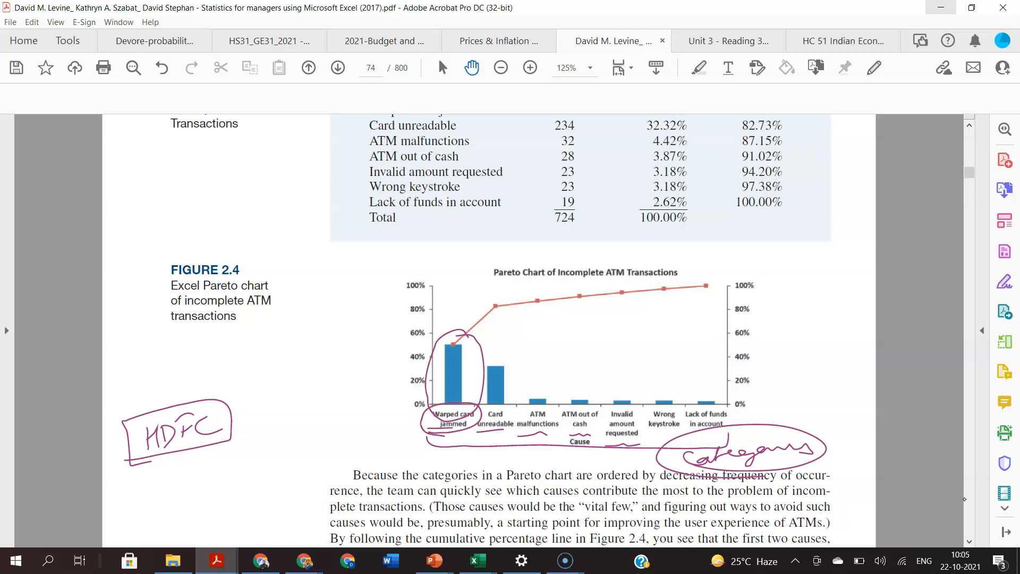
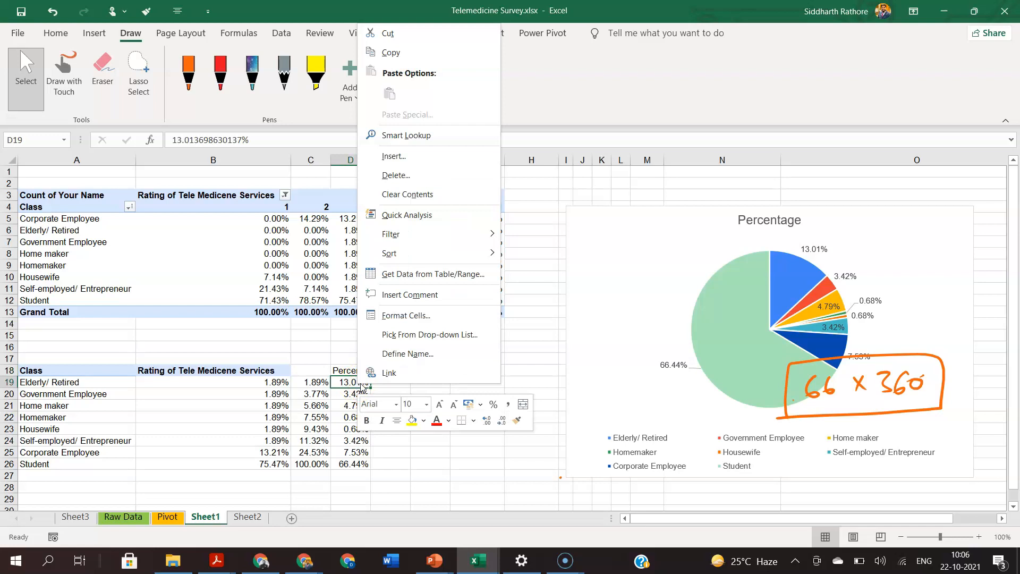
# Sort the lower class table on Sheet1 by its Percentage column from largest to smallest.
pyautogui.click(349, 383)
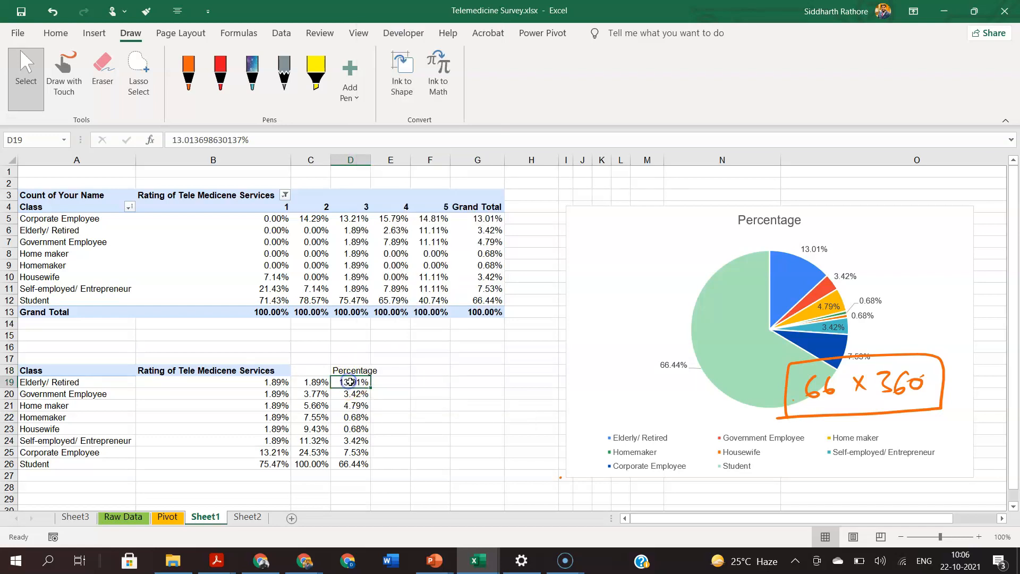
pyautogui.rightClick(349, 381)
pyautogui.moveTo(417, 261)
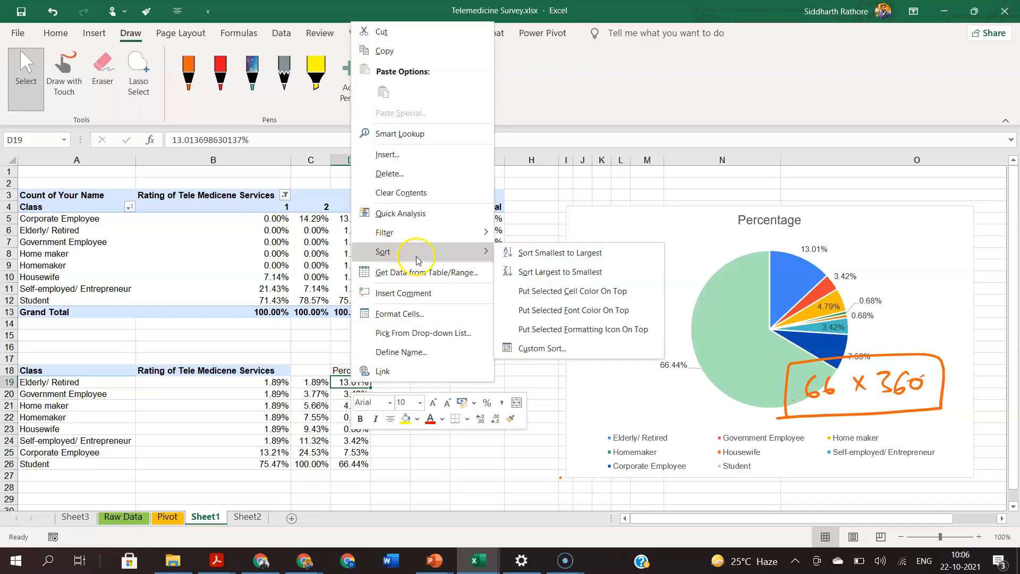
pyautogui.click(540, 273)
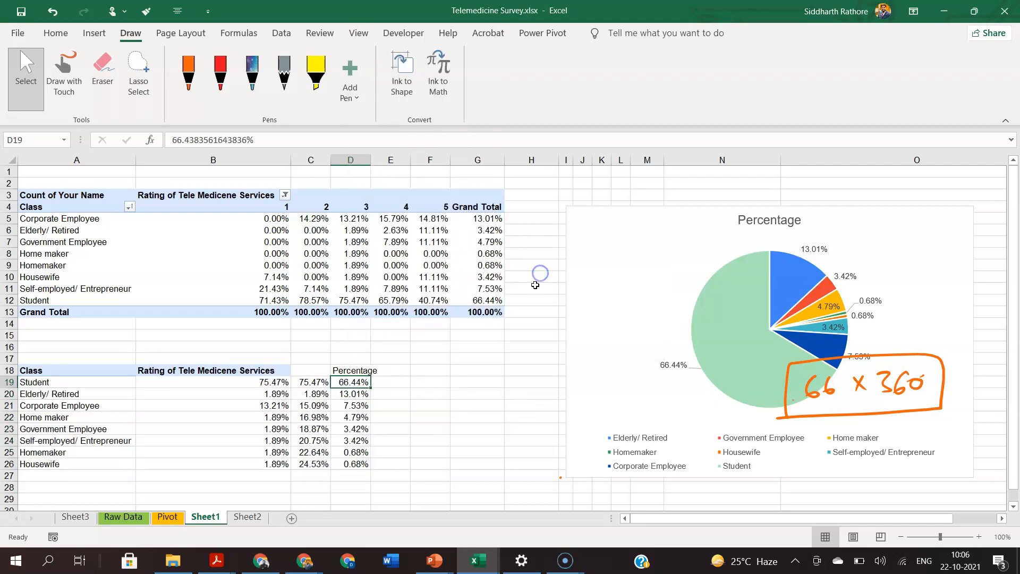
pyautogui.click(417, 417)
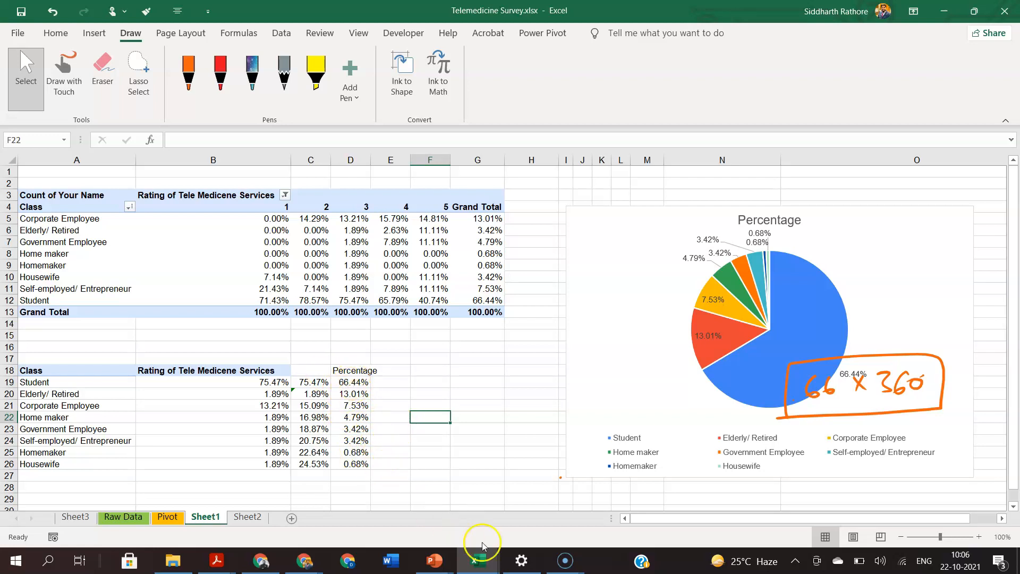
# View the Google Meet call and go back to the sorted table in Excel.
pyautogui.click(302, 558)
pyautogui.click(335, 541)
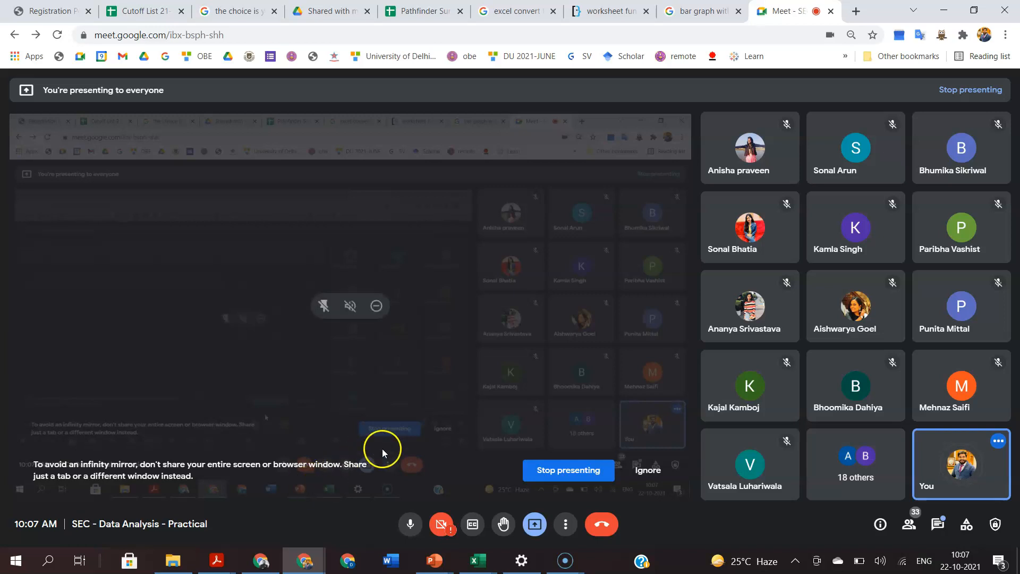
pyautogui.click(944, 10)
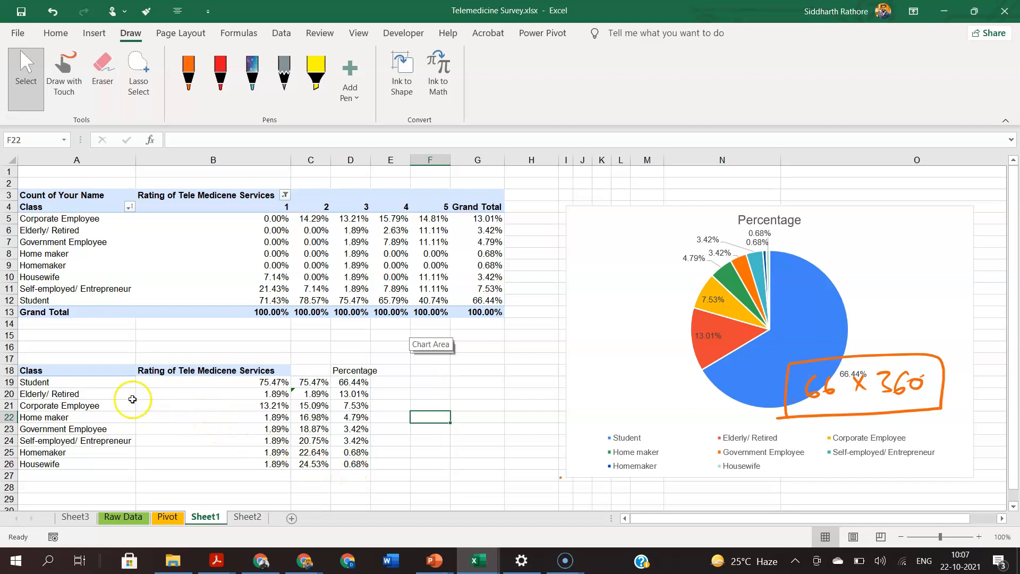
pyautogui.moveTo(68, 370); pyautogui.dragTo(82, 467)
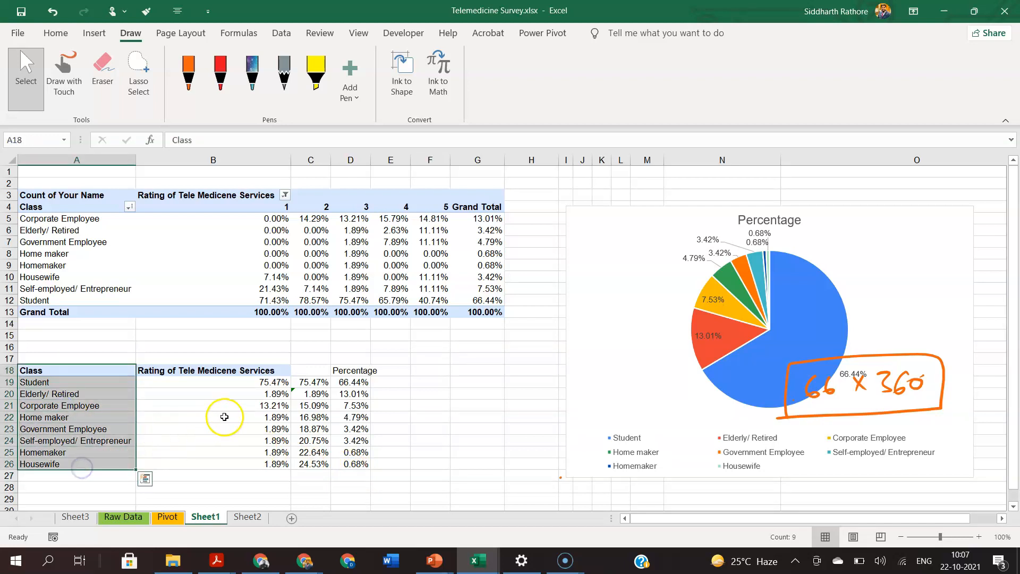
pyautogui.keyDown('ctrl'); pyautogui.click(346, 369); pyautogui.keyUp('ctrl')
pyautogui.moveTo(346, 369); pyautogui.dragTo(354, 465)
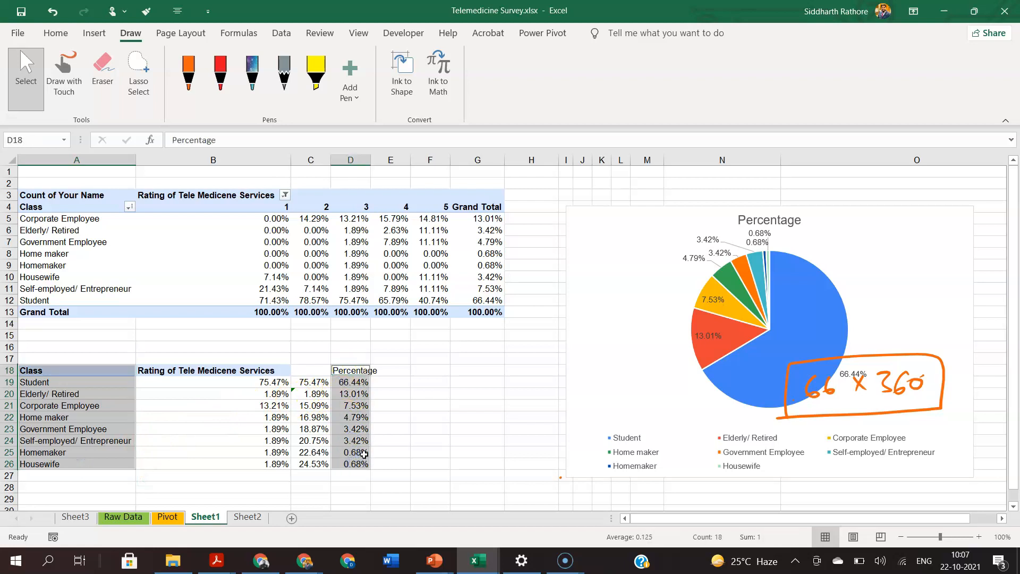
pyautogui.click(94, 34)
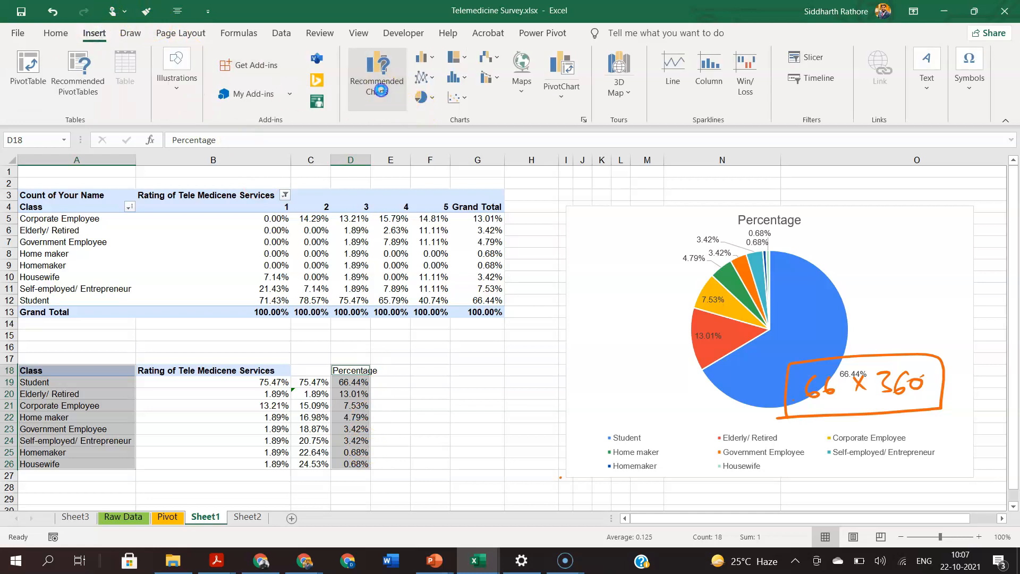
pyautogui.click(381, 90)
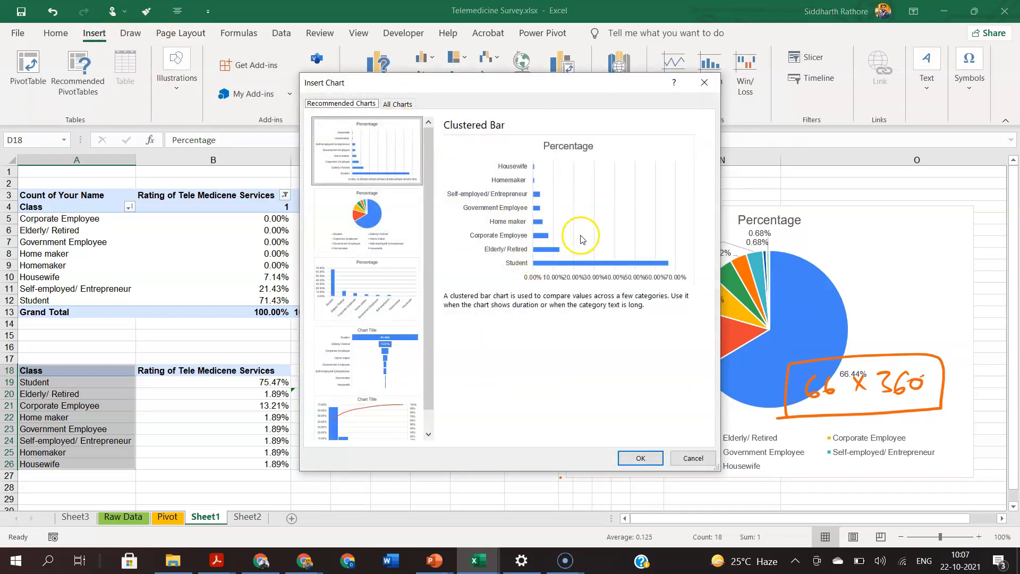
pyautogui.scroll(-1, 363, 421)
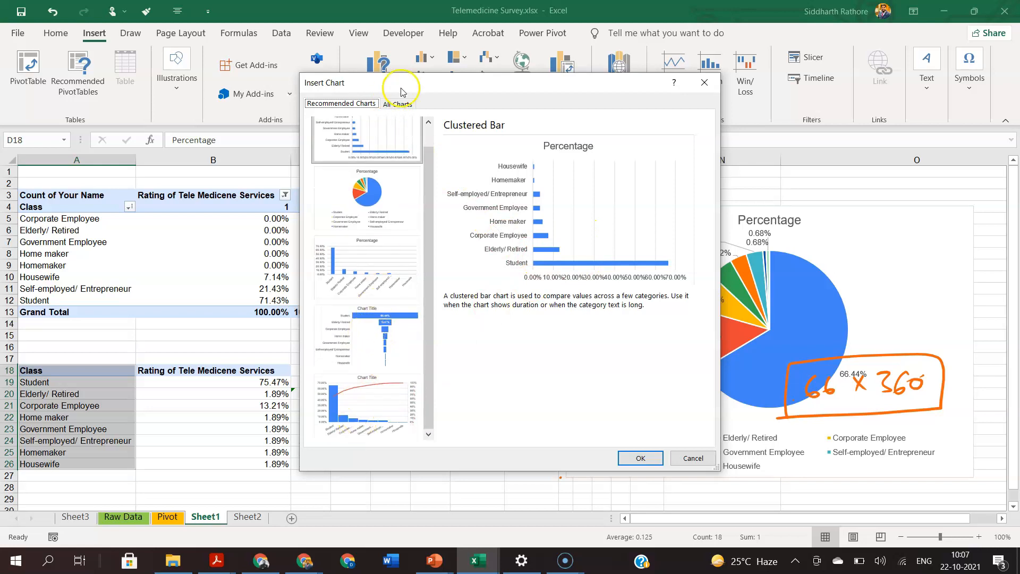
pyautogui.click(399, 104)
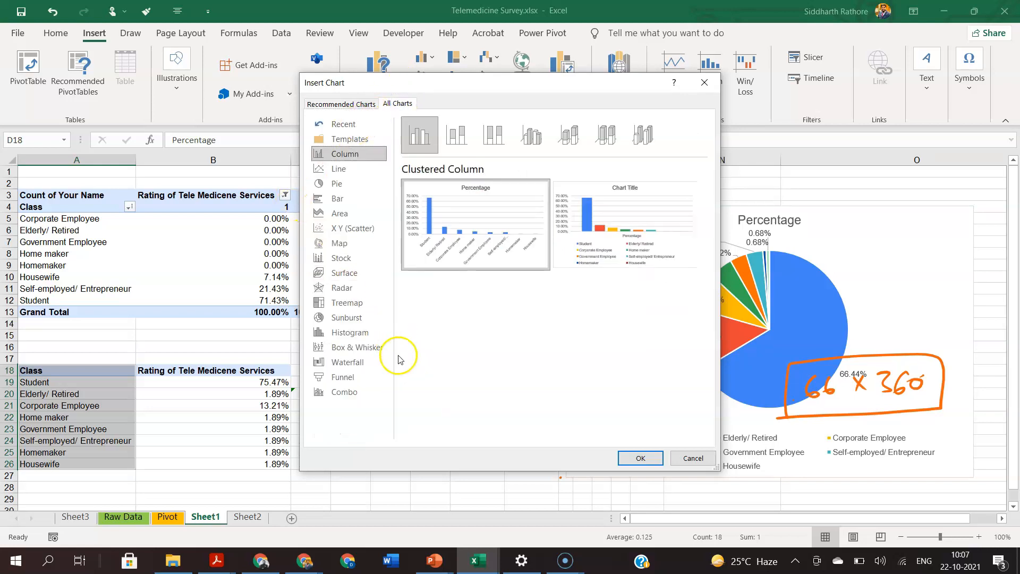
pyautogui.click(344, 394)
pyautogui.click(345, 396)
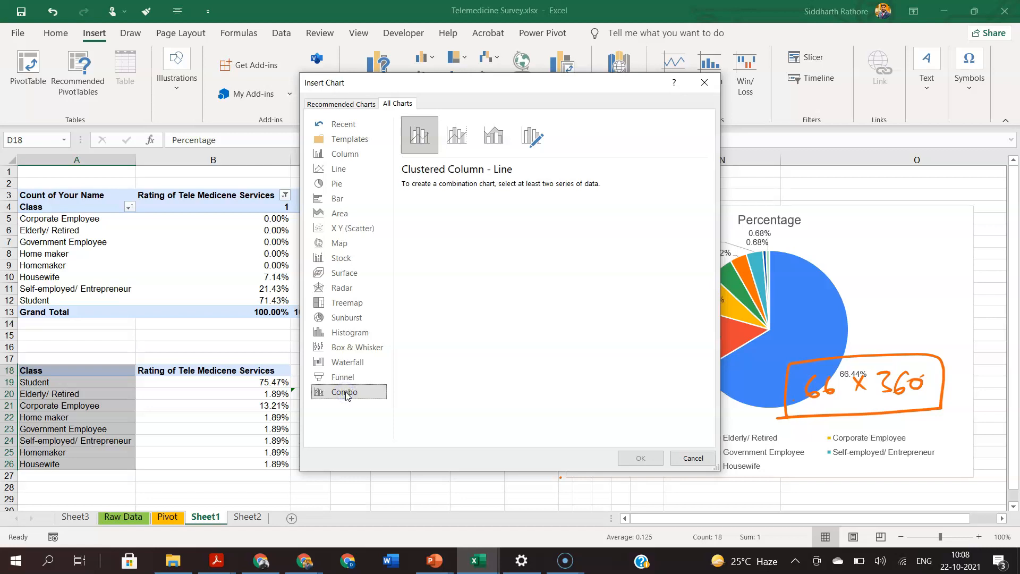
pyautogui.click(687, 460)
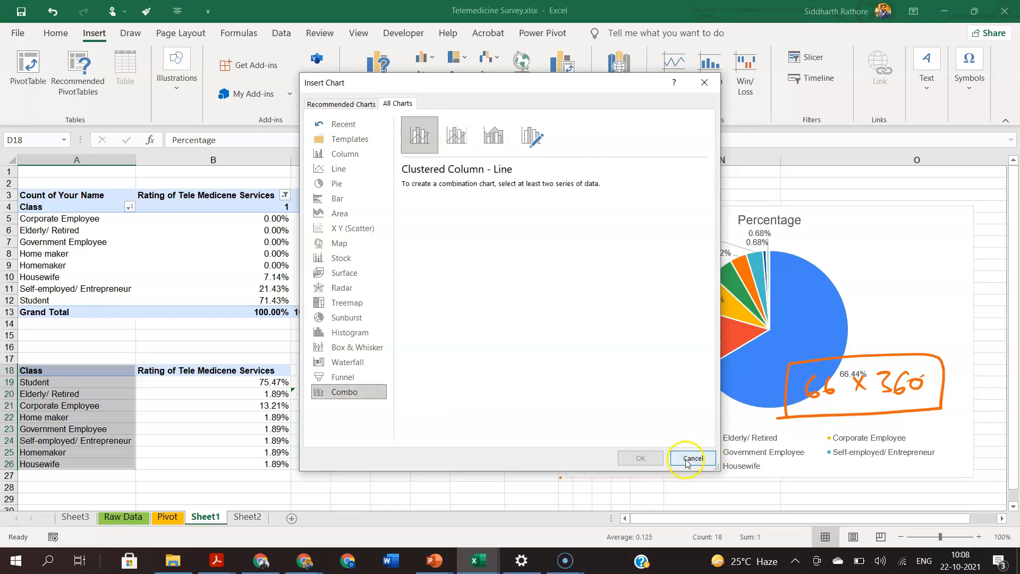
pyautogui.click(481, 460)
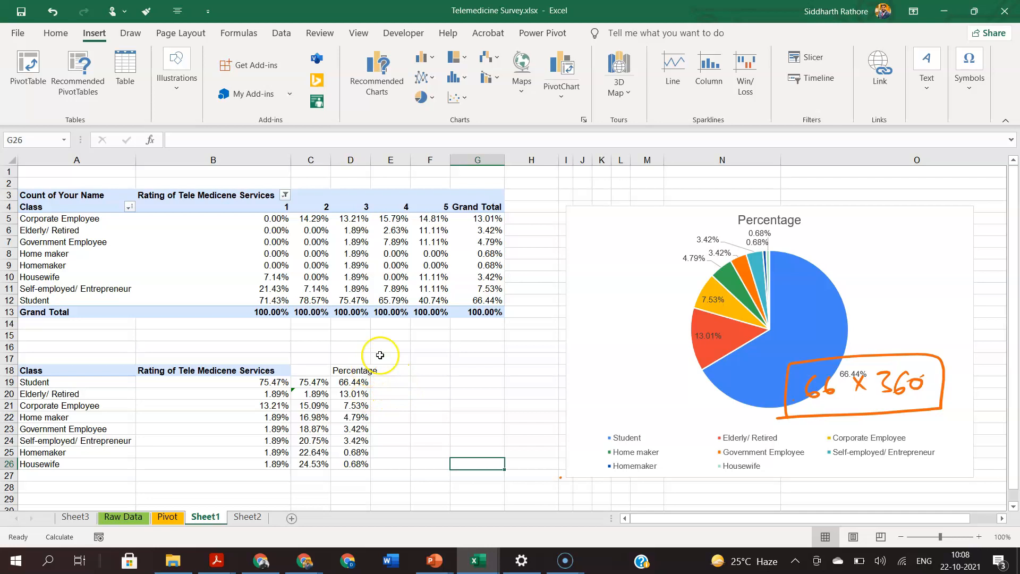
# Widen column D on Sheet1, and switch to Table 2.16 in the statistics textbook PDF in Adobe Acrobat.
pyautogui.moveTo(370, 160); pyautogui.dragTo(397, 163)
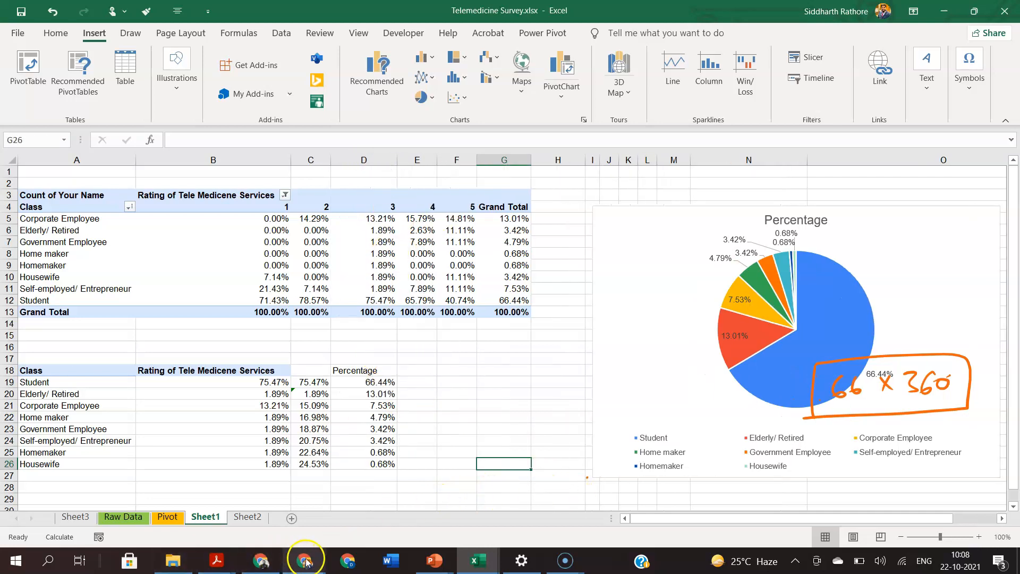
pyautogui.moveTo(217, 560)
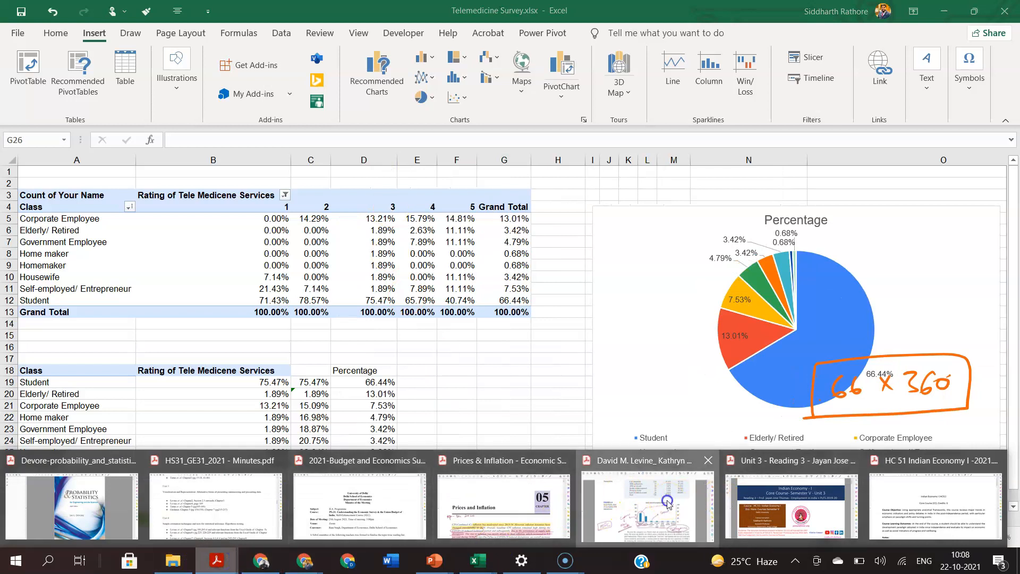
pyautogui.click(668, 503)
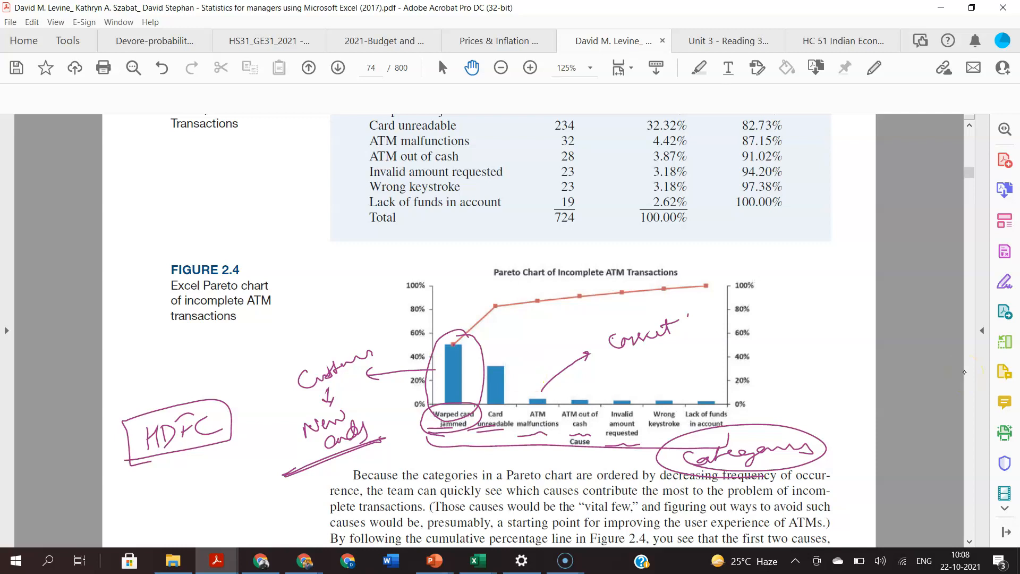
pyautogui.scroll(3, 842, 369)
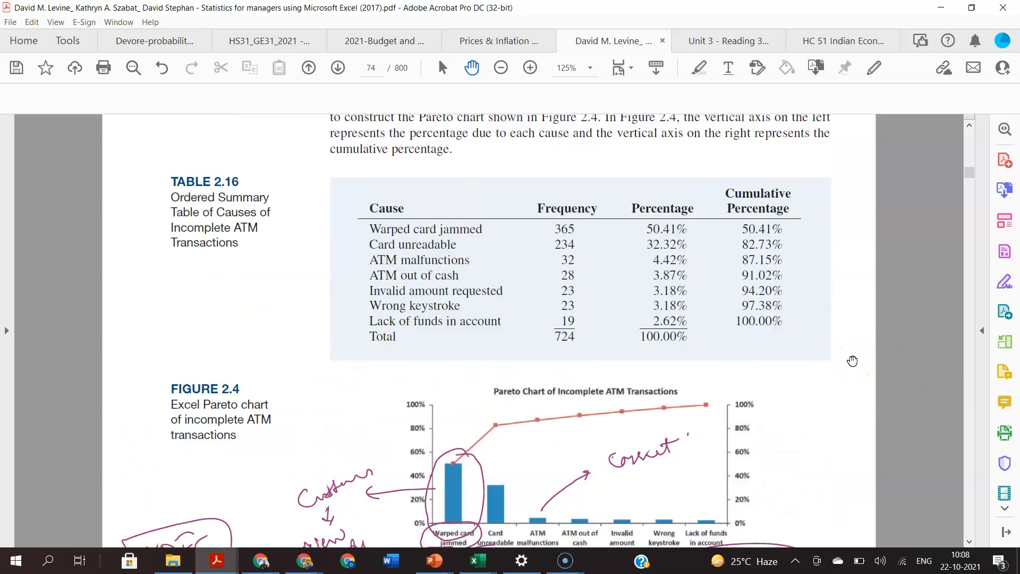
# Mark the leading percentages in Table 2.16, link them by pen to the Cumulative Percentage values, and box the final 100.00%.
pyautogui.moveTo(636, 236)
pyautogui.mouseDown()
pyautogui.moveTo(657, 236)
pyautogui.moveTo(638, 217)
pyautogui.moveTo(633, 233)
pyautogui.mouseUp()
pyautogui.moveTo(354, 251); pyautogui.dragTo(468, 247)
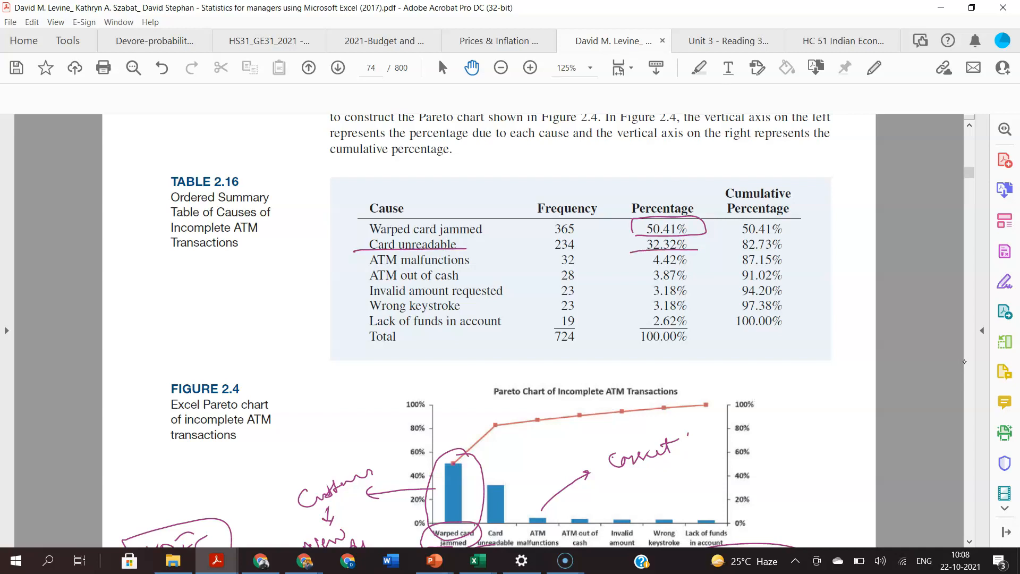
pyautogui.moveTo(790, 223); pyautogui.dragTo(736, 232)
pyautogui.moveTo(742, 237); pyautogui.dragTo(788, 244)
pyautogui.moveTo(641, 268); pyautogui.dragTo(673, 270)
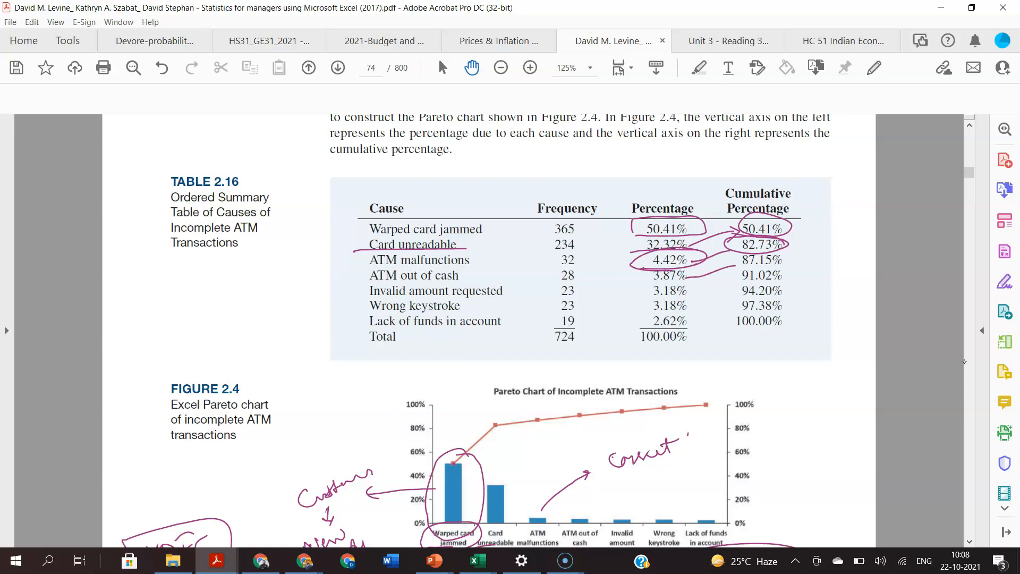
pyautogui.moveTo(724, 328)
pyautogui.mouseDown()
pyautogui.moveTo(792, 315)
pyautogui.moveTo(715, 311)
pyautogui.moveTo(718, 335)
pyautogui.mouseUp()
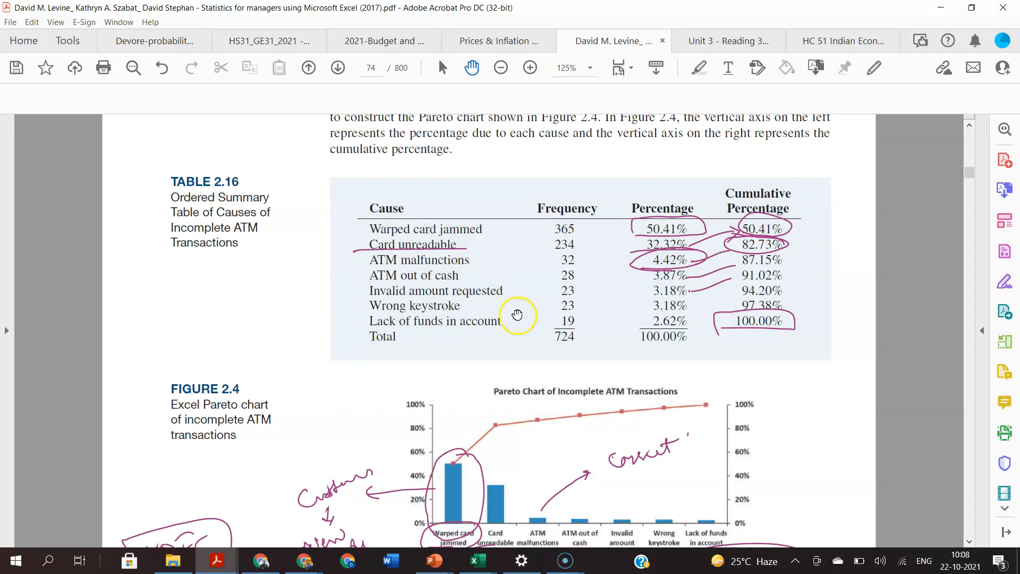
# Return to Telemedicine Survey.xlsx in Excel, widen column E, and enter the header CP in E18 beside Percentage.
pyautogui.moveTo(477, 563)
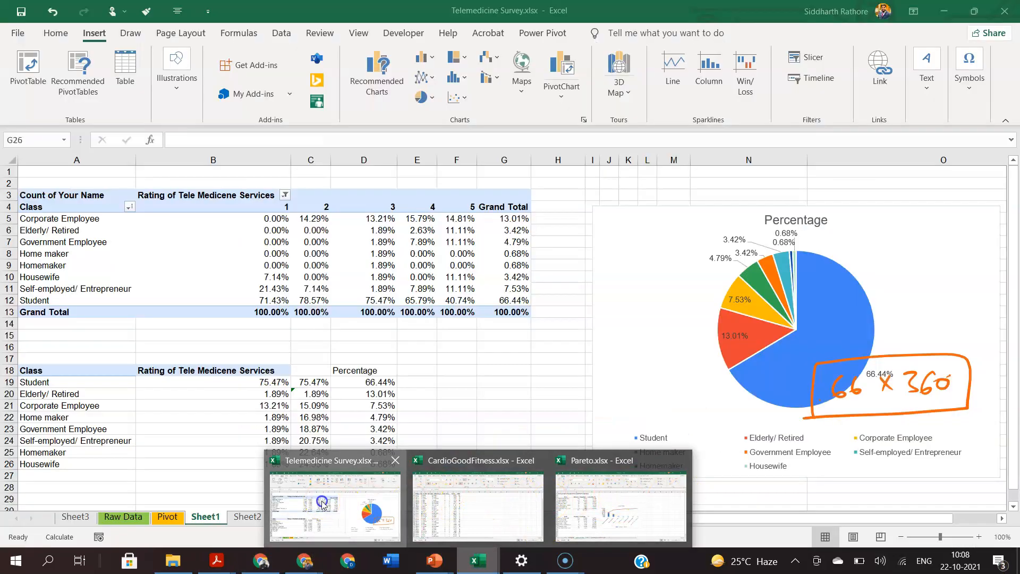
pyautogui.click(322, 501)
pyautogui.click(408, 371)
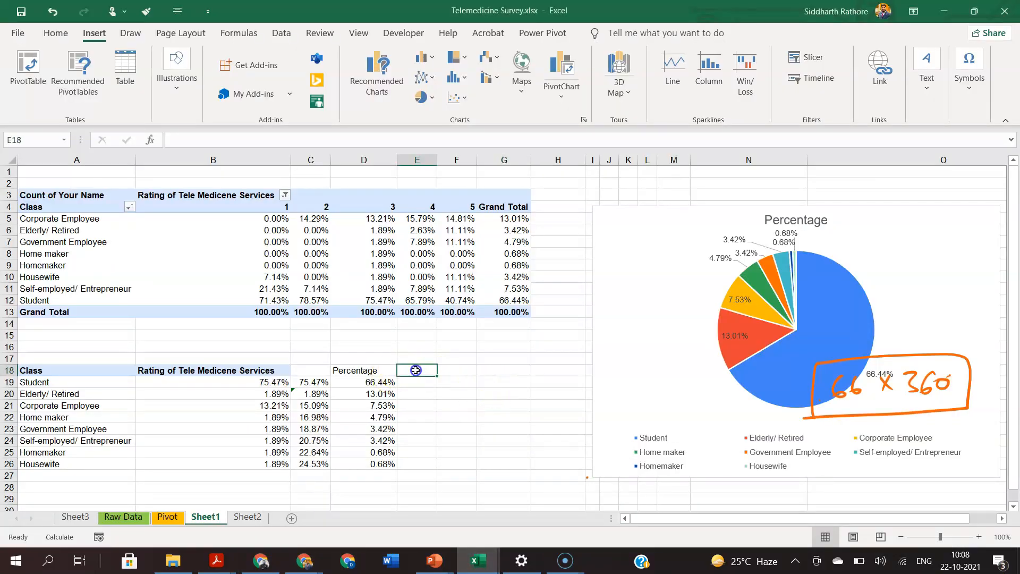
pyautogui.moveTo(436, 160); pyautogui.dragTo(453, 165)
pyautogui.click(432, 369)
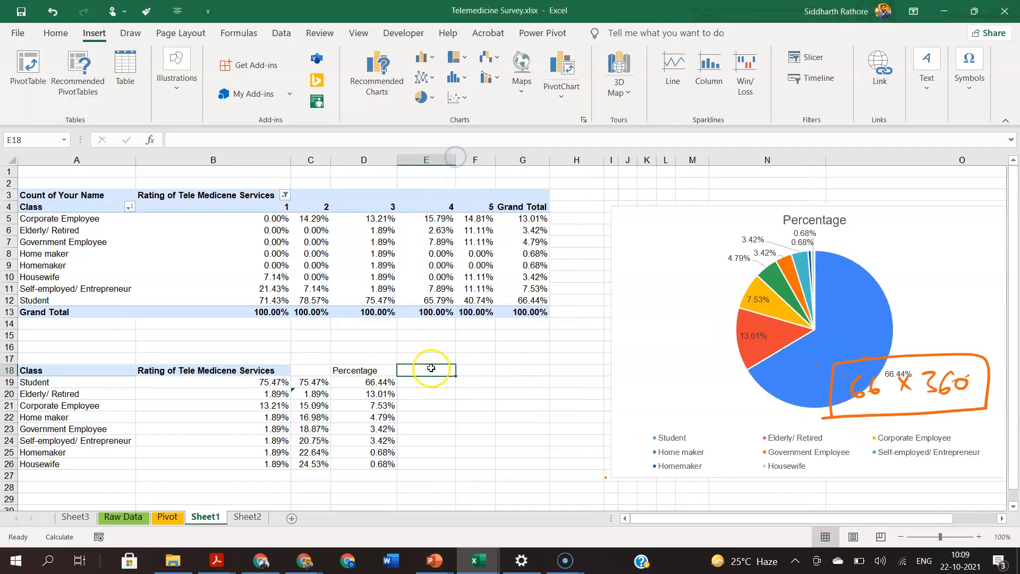
pyautogui.write('CP')
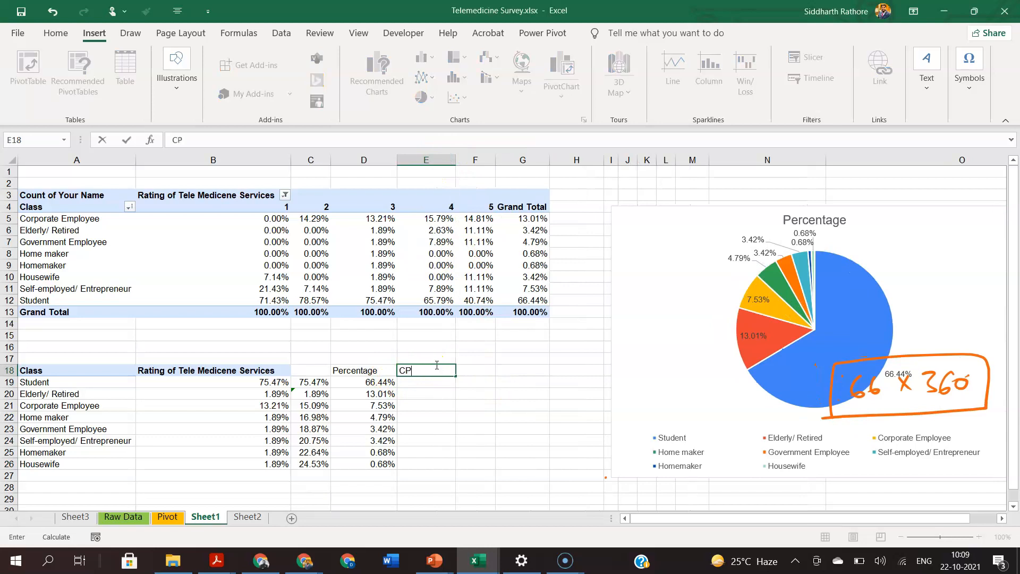
# Start the CP column by entering =D19 in E19 for the Student row.
pyautogui.click(442, 383)
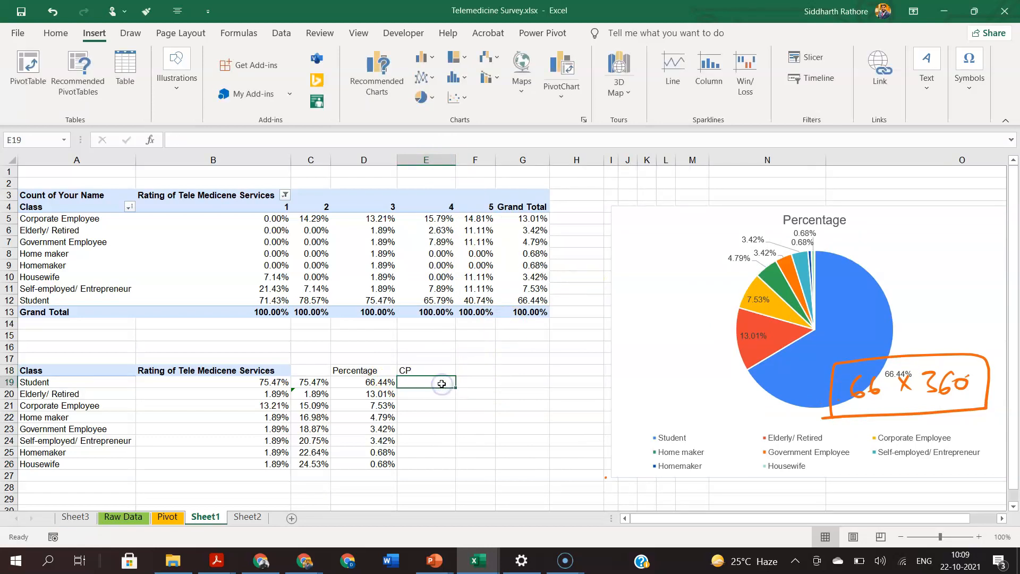
pyautogui.write('=')
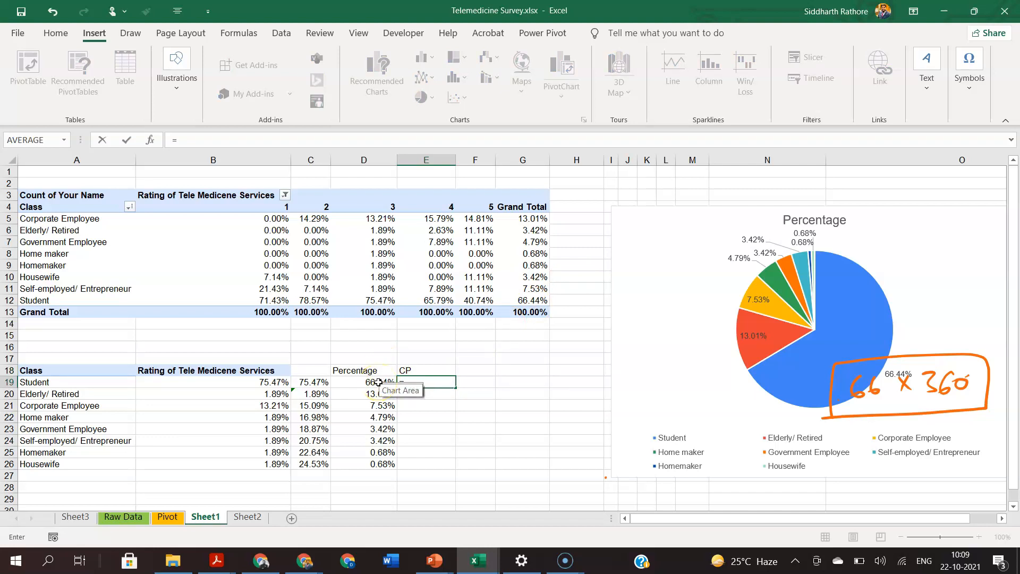
pyautogui.click(379, 383)
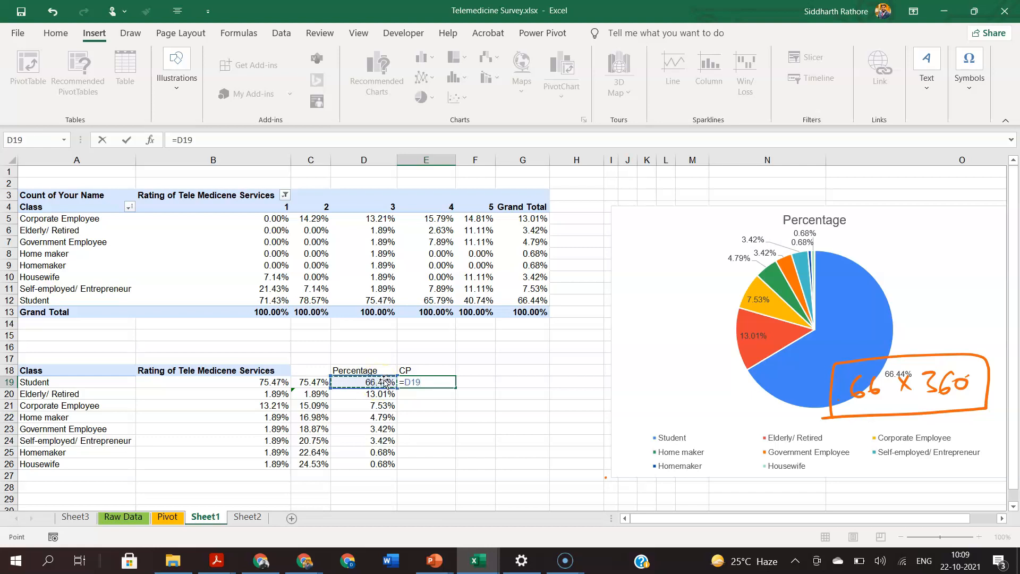
pyautogui.press('Return')
pyautogui.click(421, 383)
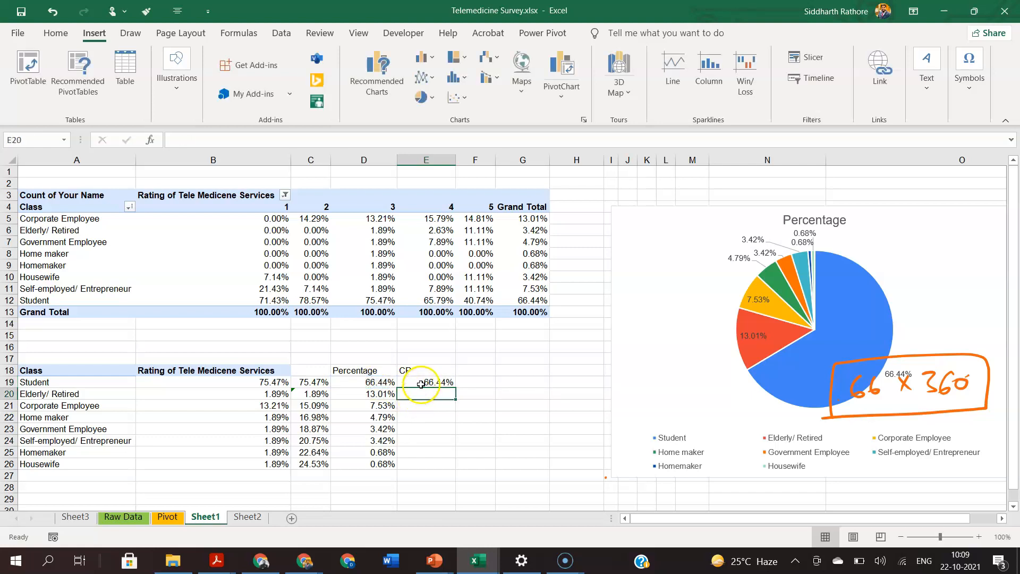
# Enter the cumulative formula =E19+D20 in E20 for the Elderly/ Retired row.
pyautogui.click(418, 394)
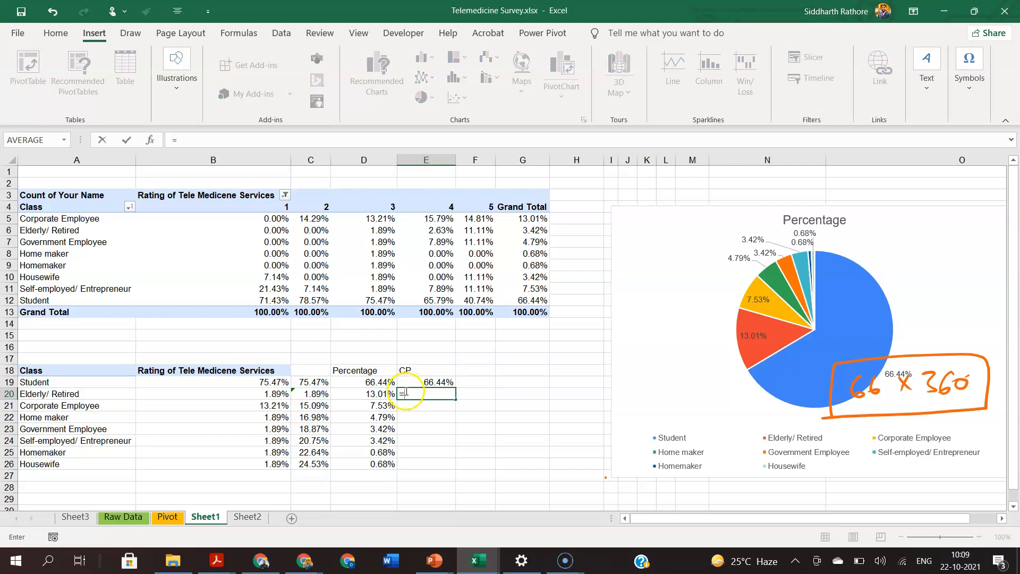
pyautogui.click(419, 383)
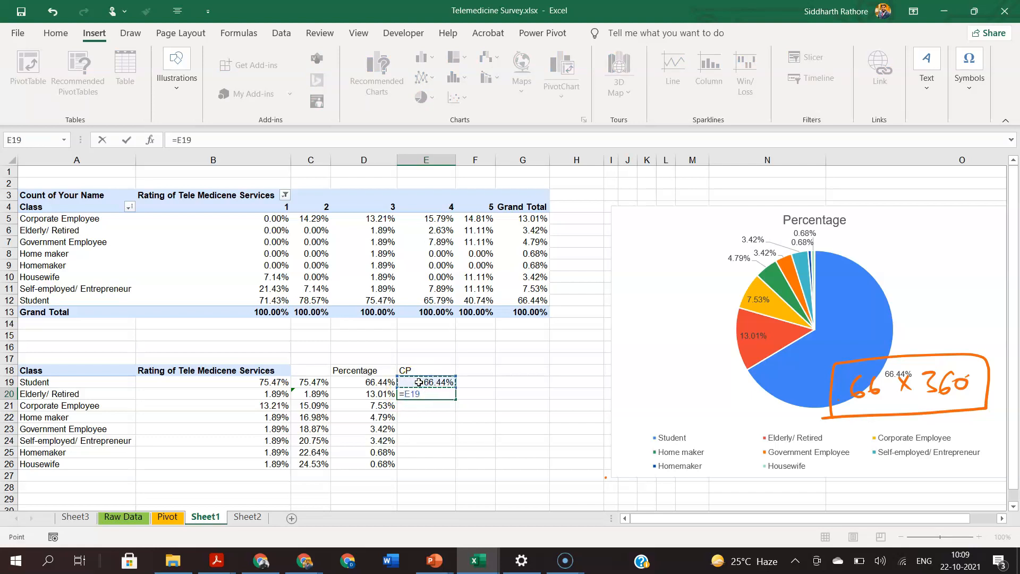
pyautogui.click(382, 394)
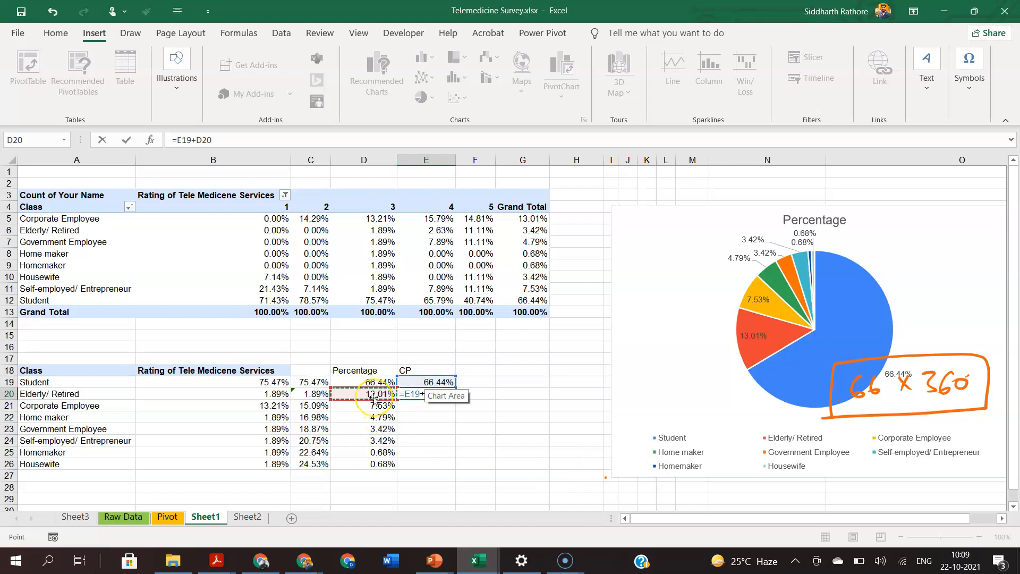
pyautogui.press('Return')
pyautogui.click(508, 419)
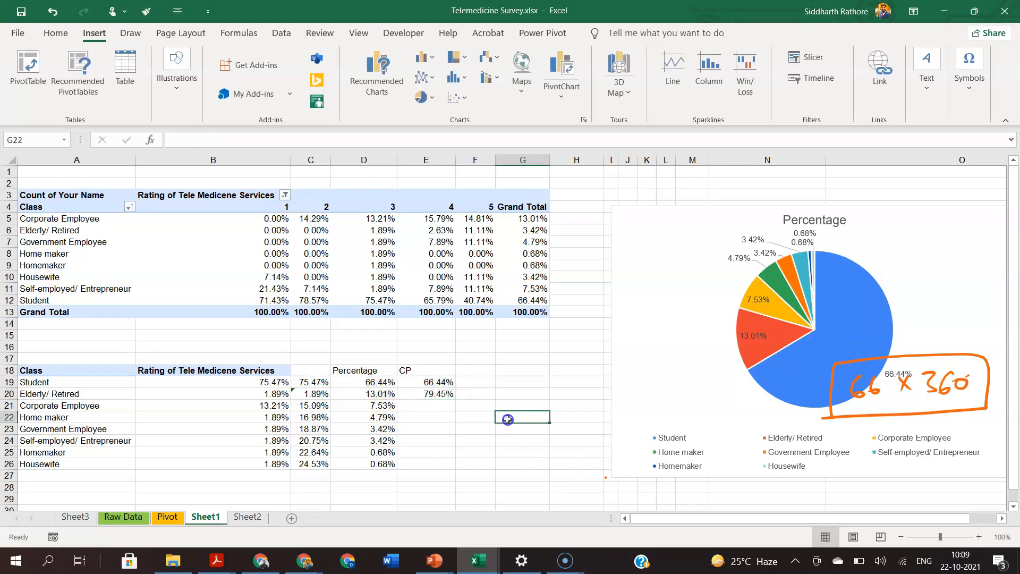
# Fill the cumulative formula from E20 down through the Housewife row in E26.
pyautogui.click(442, 396)
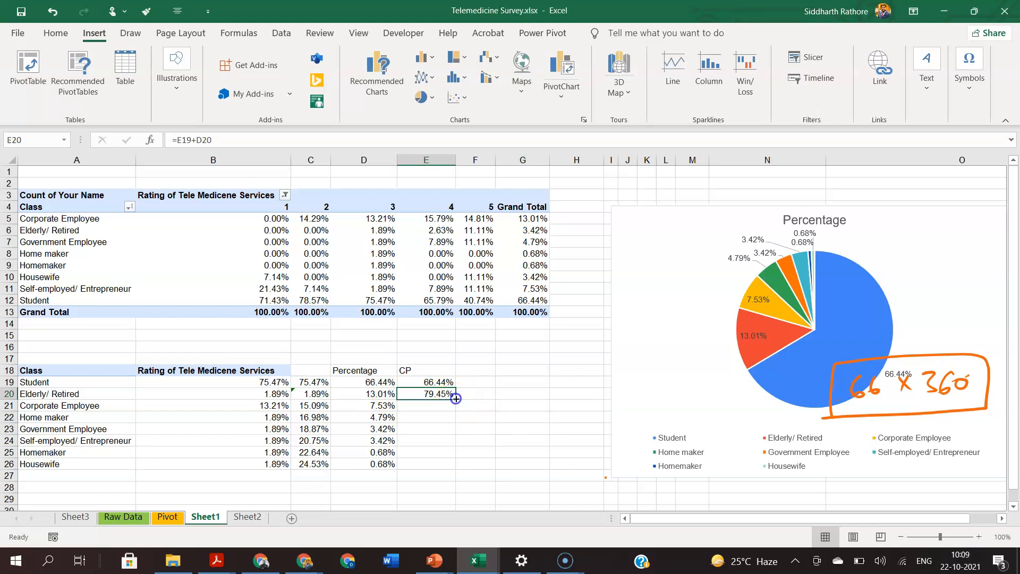
pyautogui.doubleClick(456, 399)
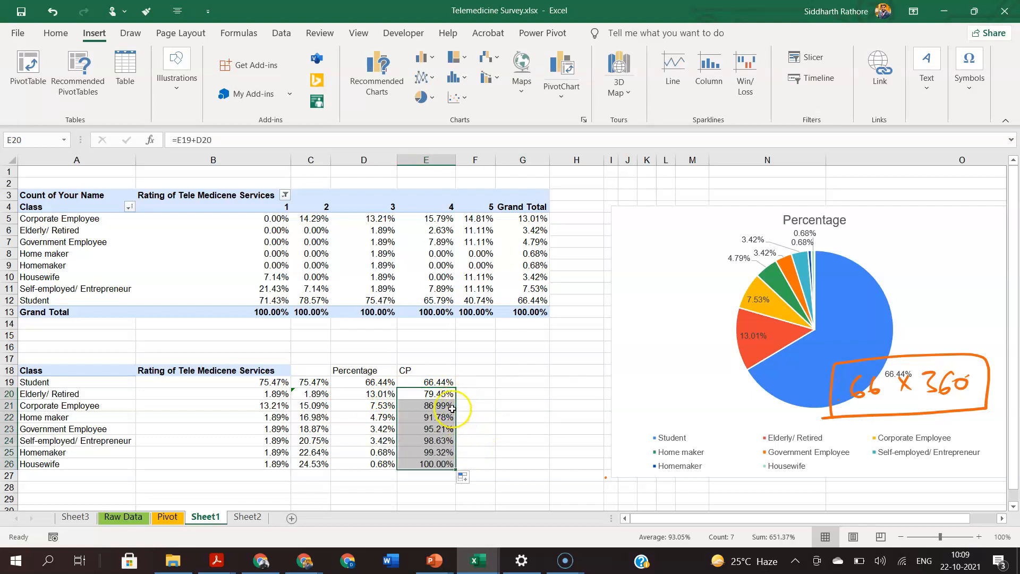
pyautogui.click(52, 10)
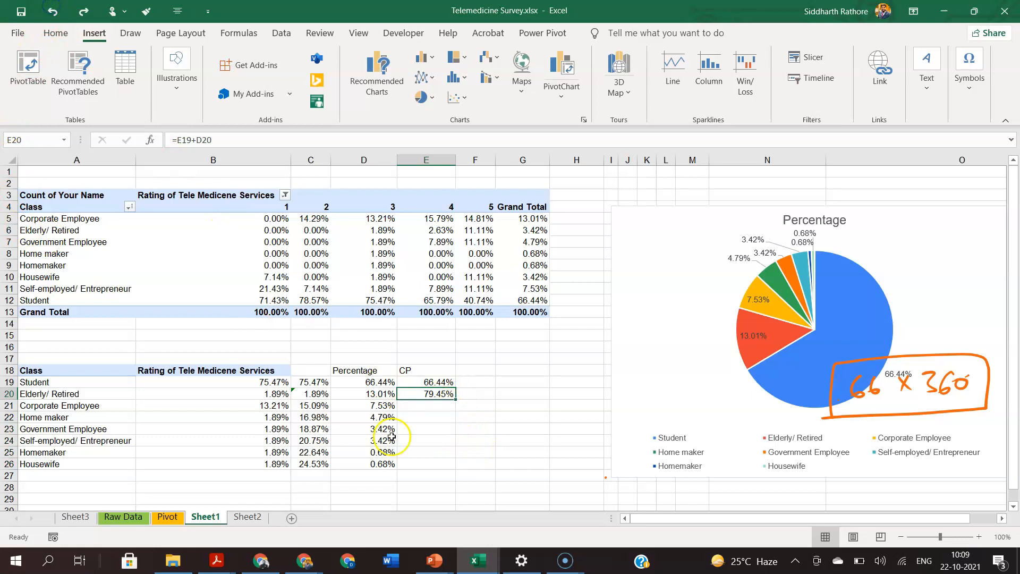
pyautogui.doubleClick(456, 399)
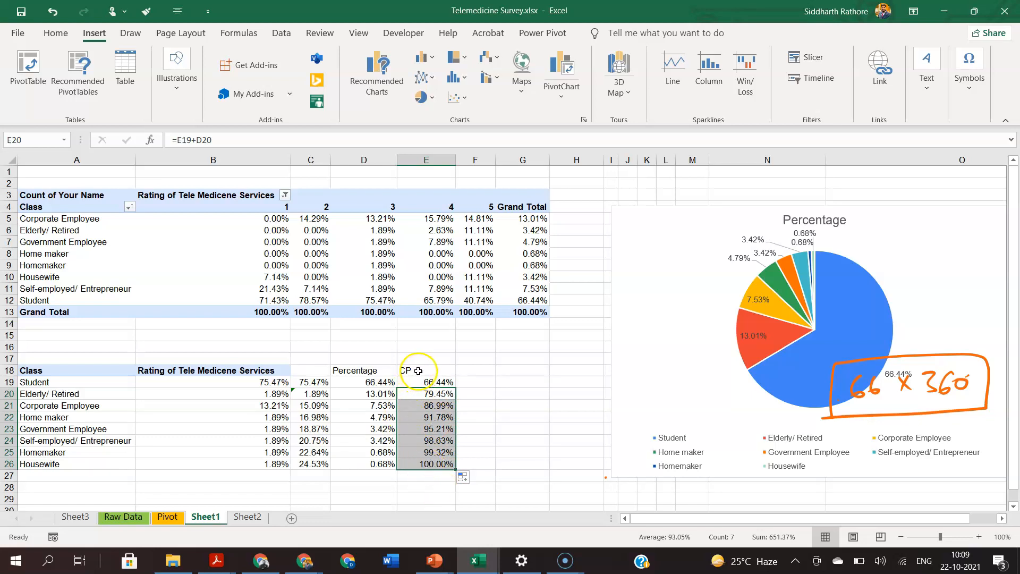
# Centre the Percentage and CP columns of the lower table, D18:E26, including their headers.
pyautogui.moveTo(378, 370); pyautogui.dragTo(425, 464)
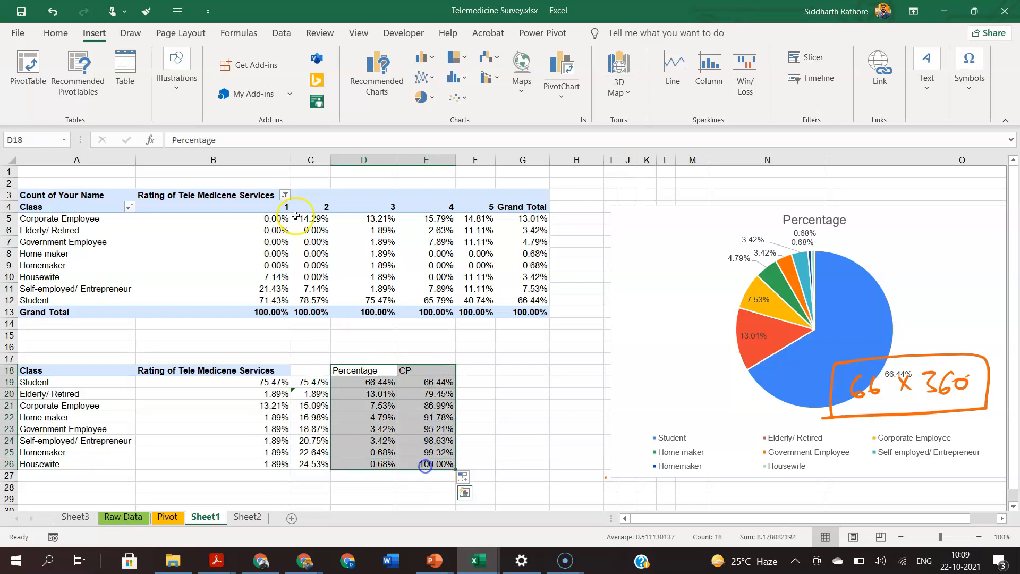
pyautogui.click(53, 32)
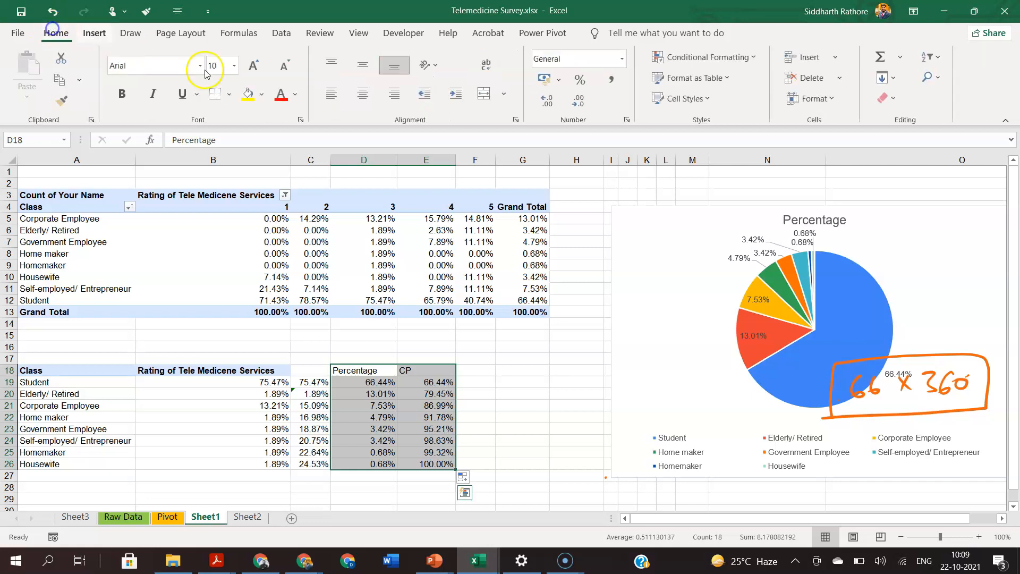
pyautogui.click(359, 99)
pyautogui.click(536, 407)
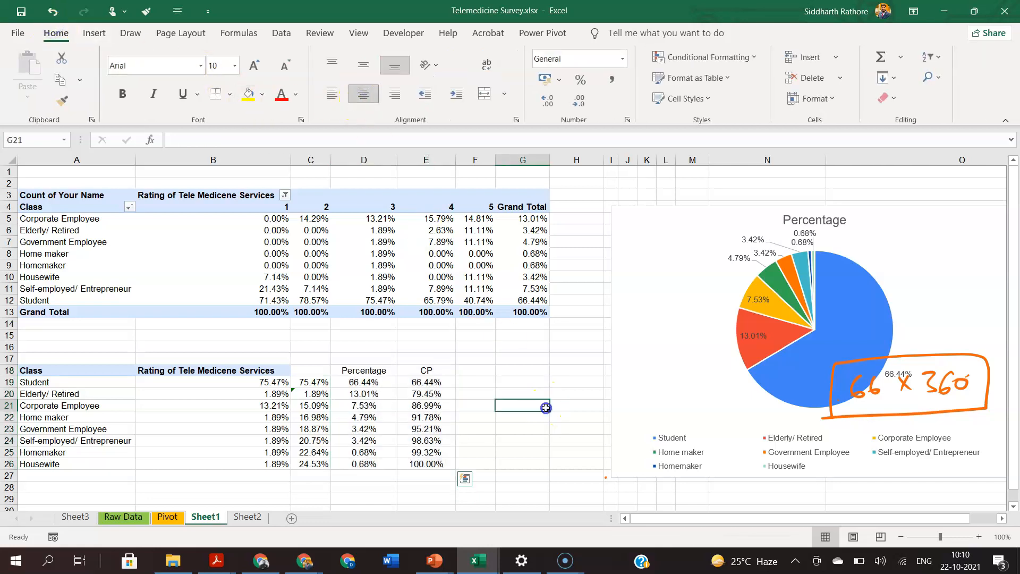
# Insert a combo chart from A18:A26 and D18:E26 with Percentage as clustered columns and CP as a line on the secondary axis.
pyautogui.moveTo(68, 370); pyautogui.dragTo(73, 466)
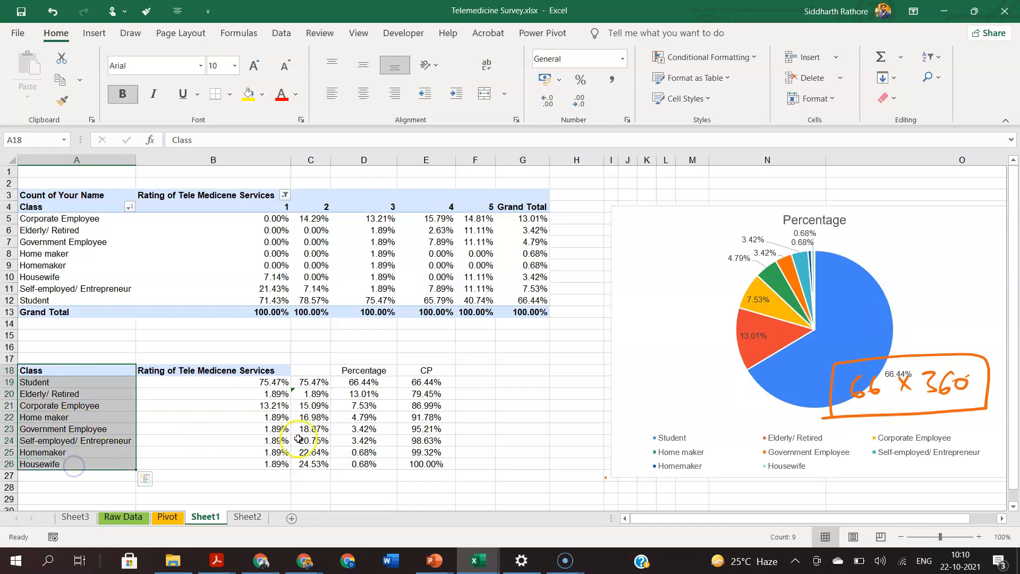
pyautogui.moveTo(379, 372); pyautogui.dragTo(420, 456)
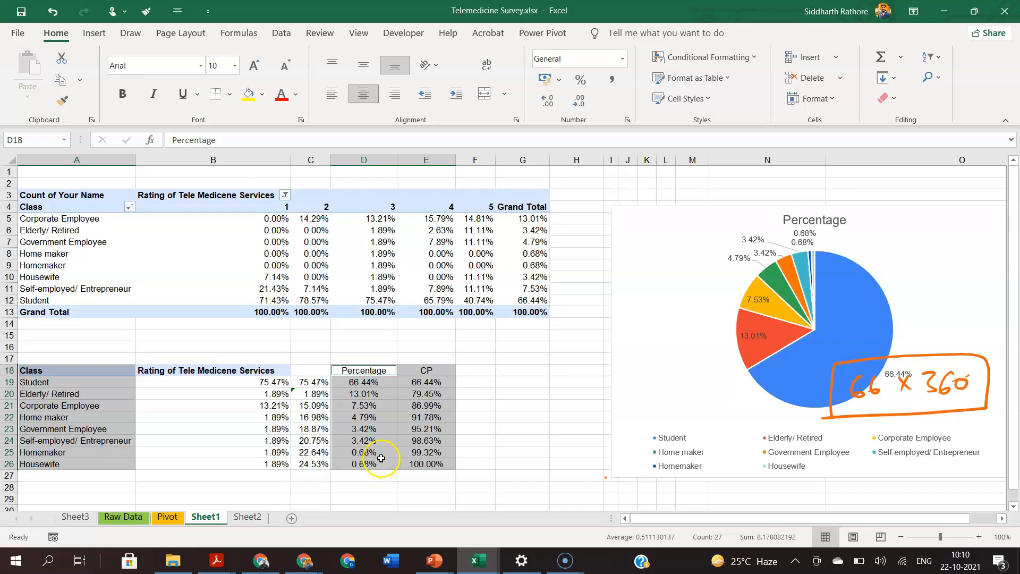
pyautogui.click(93, 34)
pyautogui.click(370, 83)
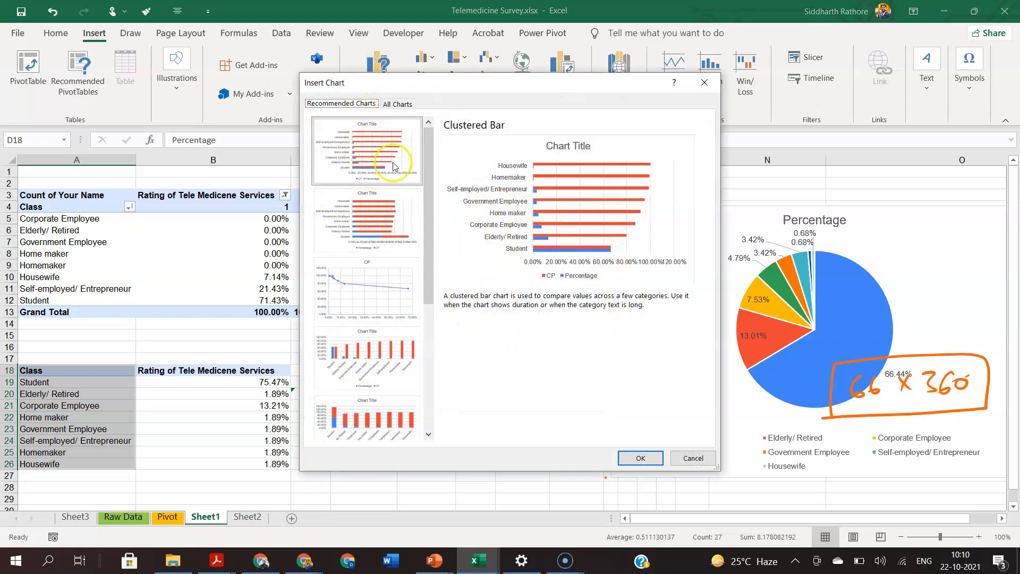
pyautogui.click(402, 104)
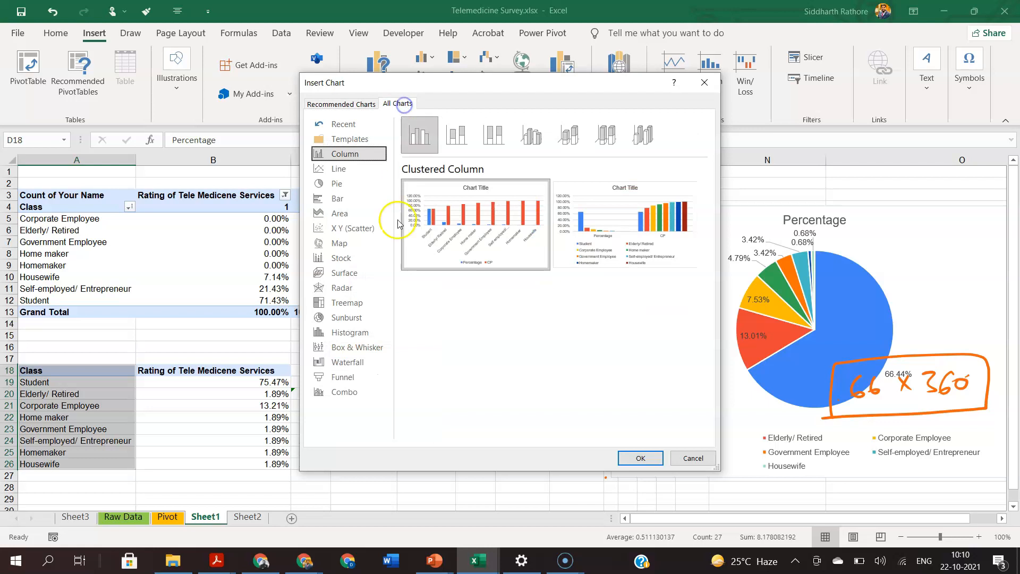
pyautogui.click(342, 394)
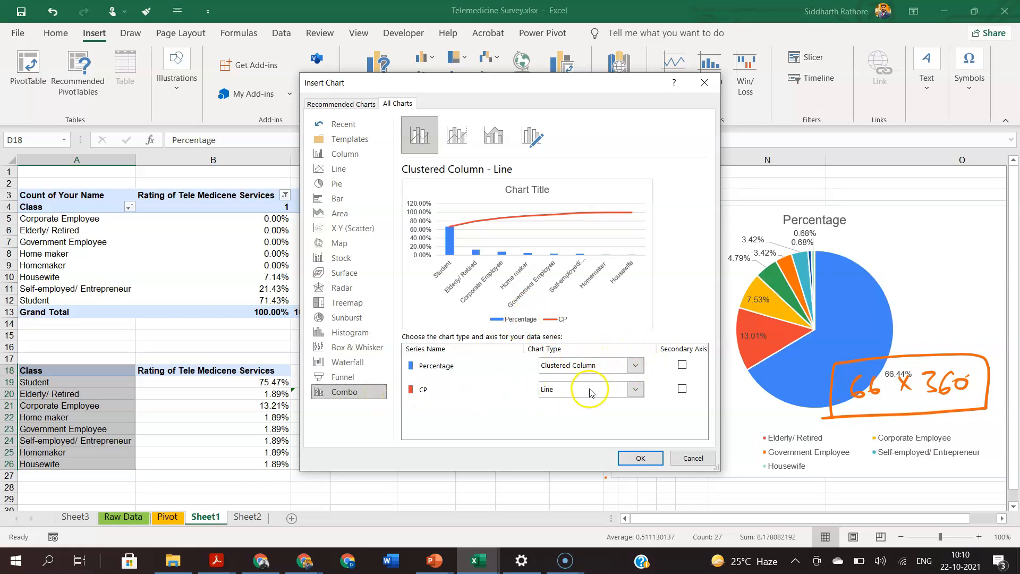
pyautogui.click(682, 389)
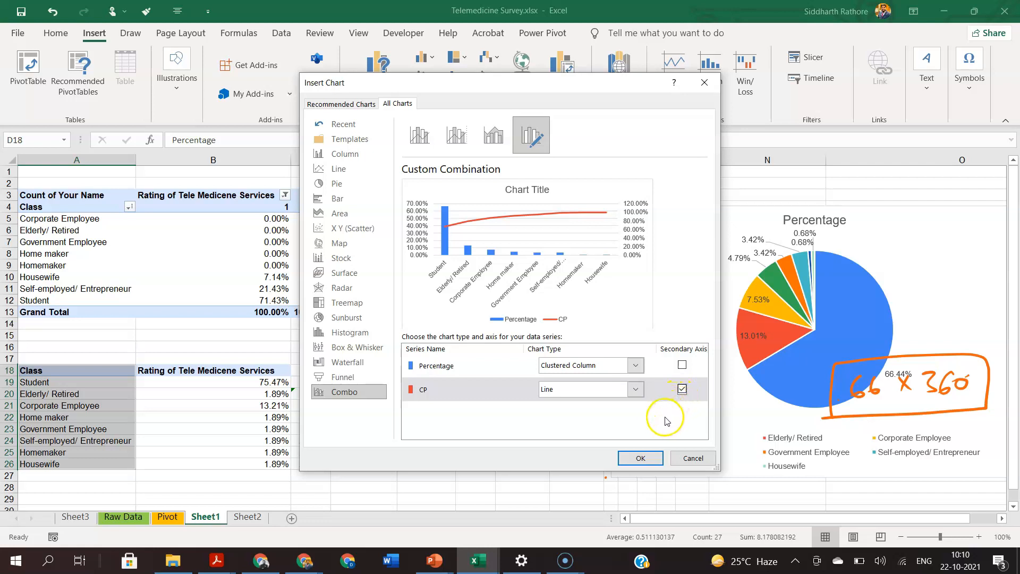
pyautogui.click(641, 458)
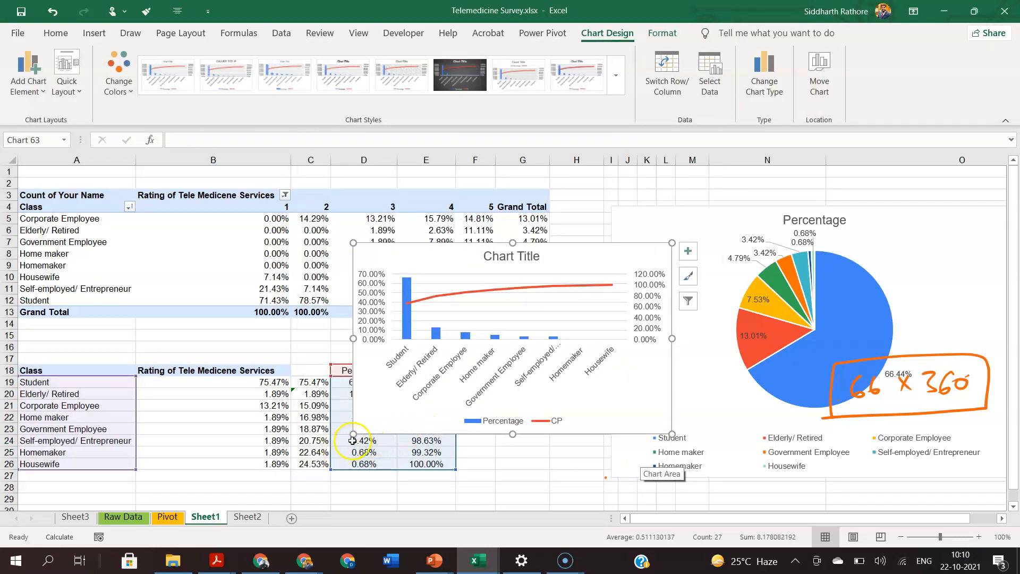
# Enlarge the combo chart from its lower-left corner so it starts at column C and extends further down the sheet.
pyautogui.moveTo(354, 435); pyautogui.dragTo(289, 508)
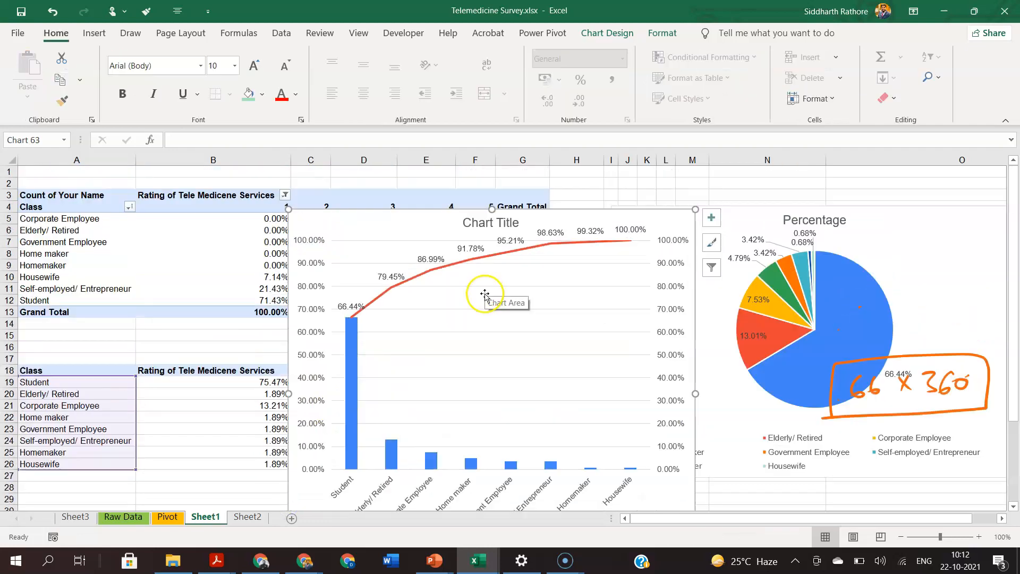
pyautogui.scroll(-2, 489, 297)
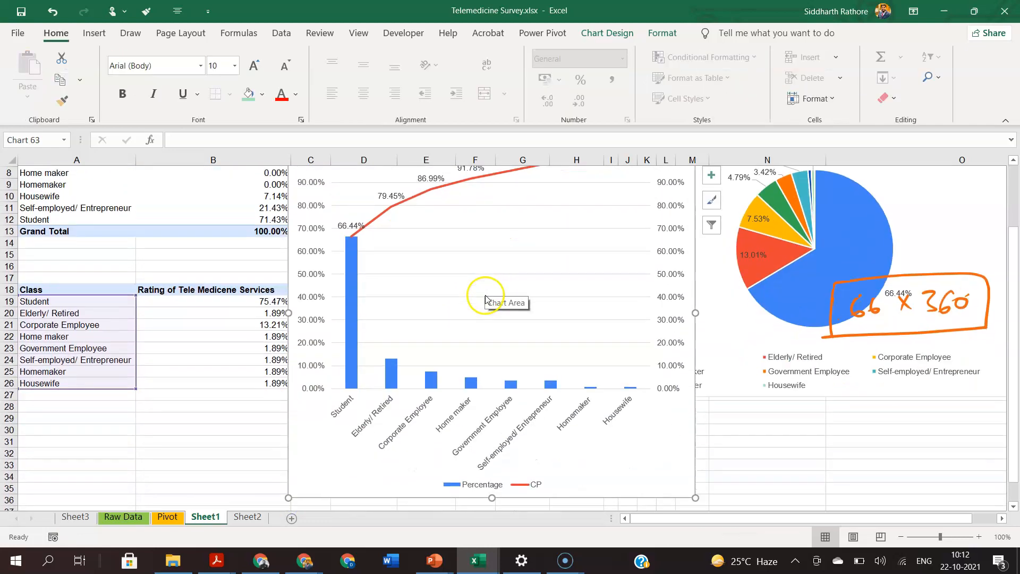
pyautogui.scroll(3, 497, 306)
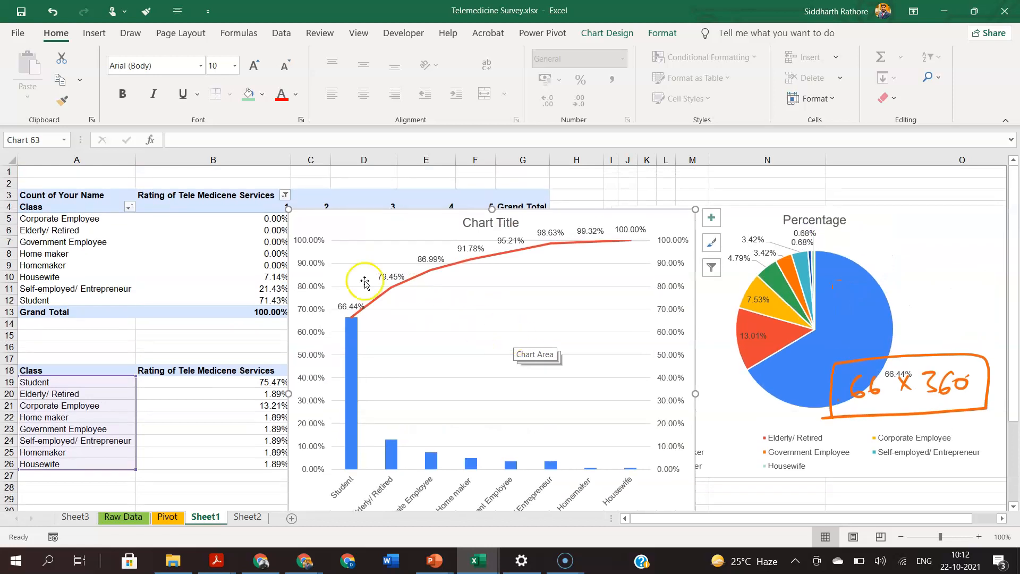
# Undo the CP data labels, the latest chart enlargement and the limit changes on both vertical axes.
pyautogui.click(47, 16)
pyautogui.click(47, 16)
pyautogui.click(47, 16)
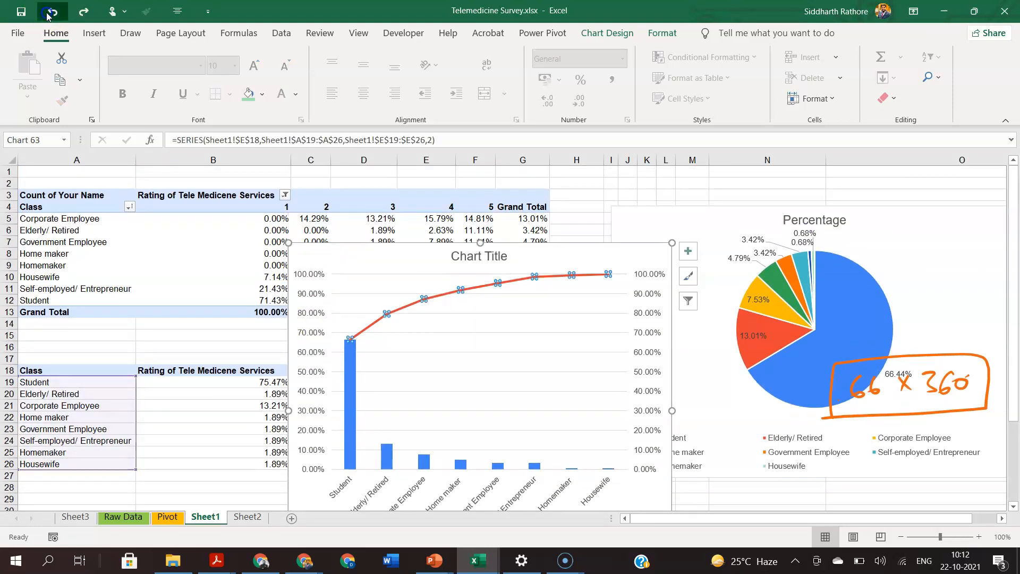
pyautogui.click(47, 16)
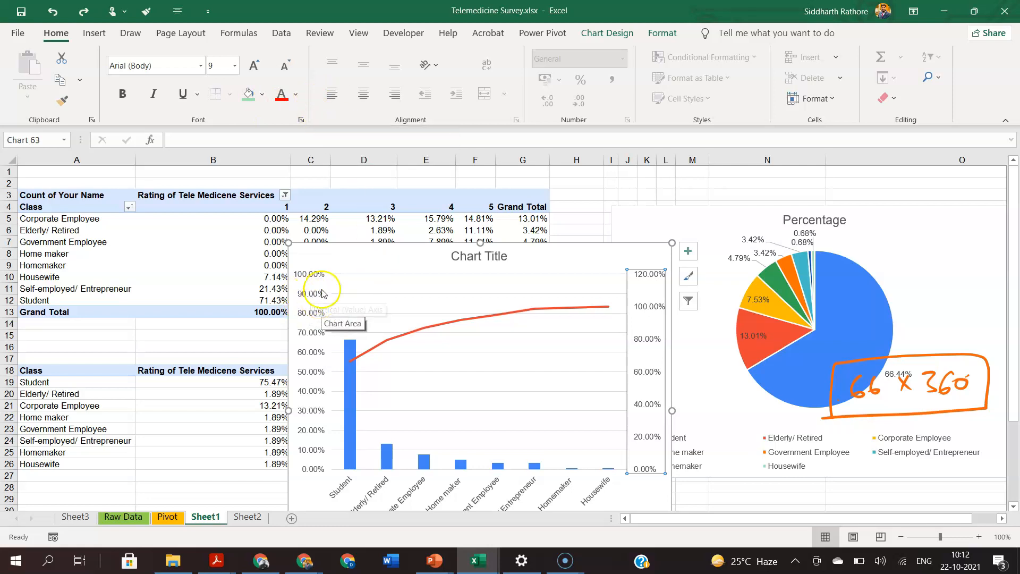
pyautogui.click(53, 11)
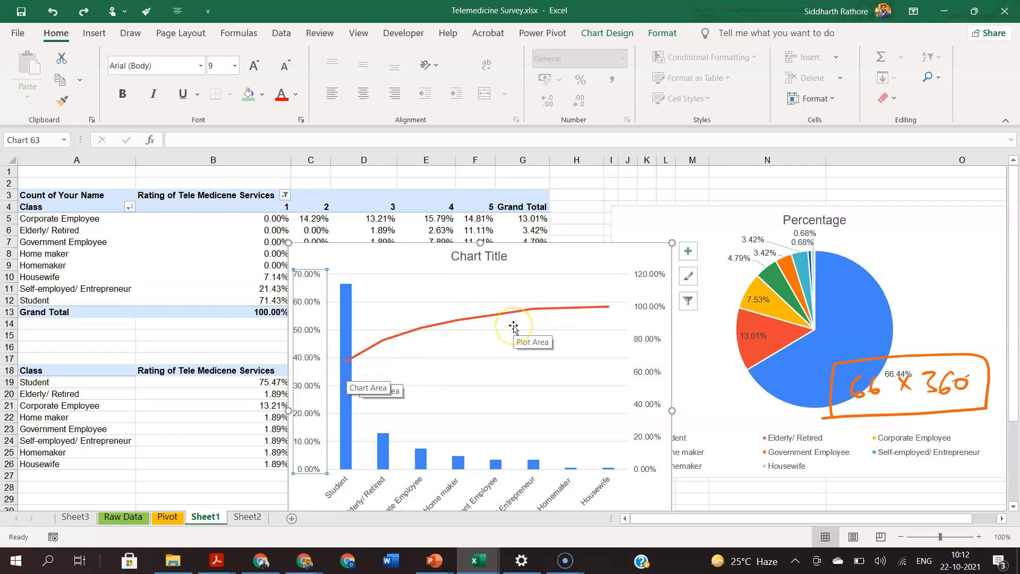
# Try drawing an orange horizontal ink line from the CP line's Student point across the chart.
pyautogui.click(363, 354)
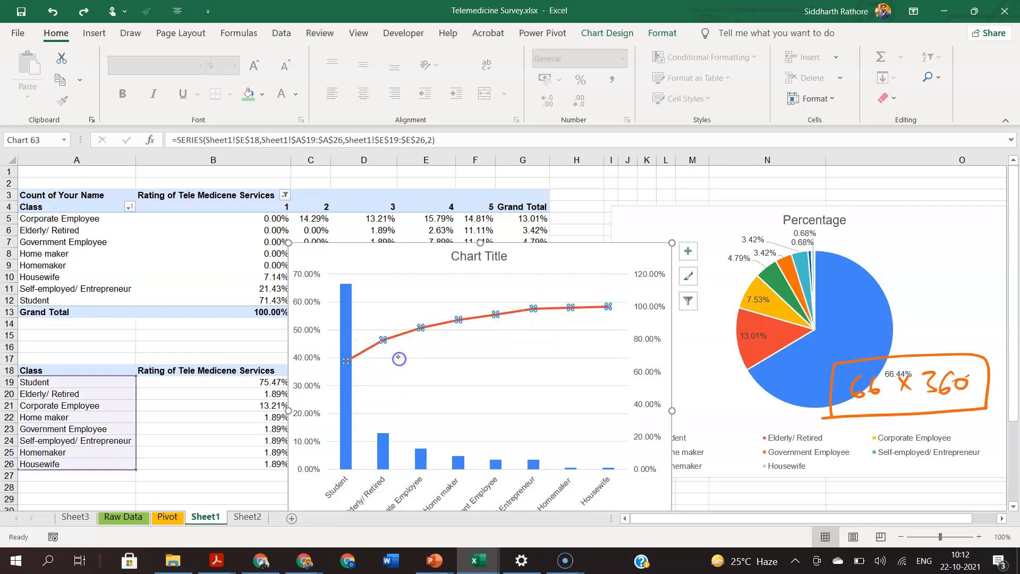
pyautogui.click(130, 33)
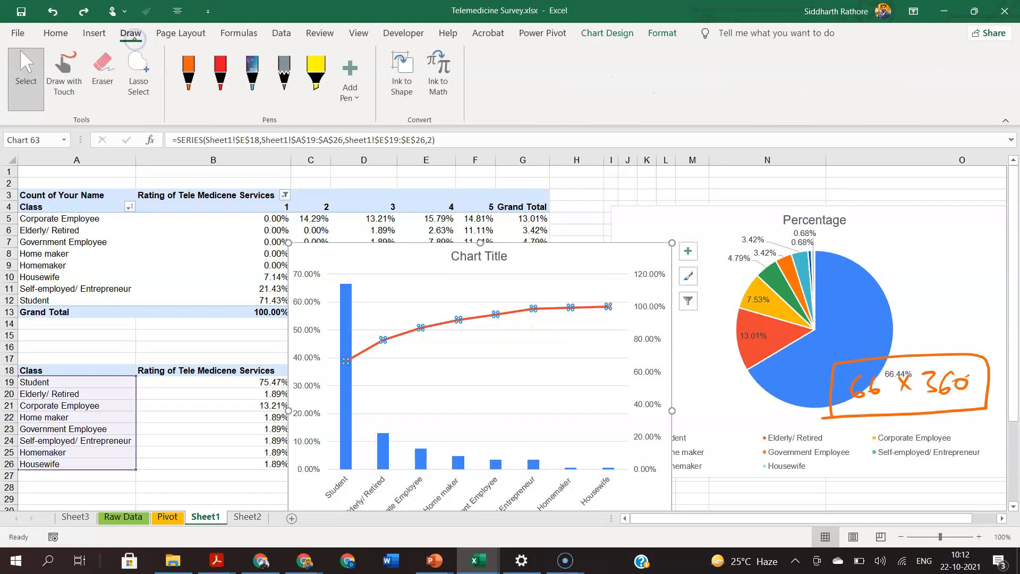
pyautogui.click(188, 93)
pyautogui.moveTo(345, 363); pyautogui.dragTo(532, 365)
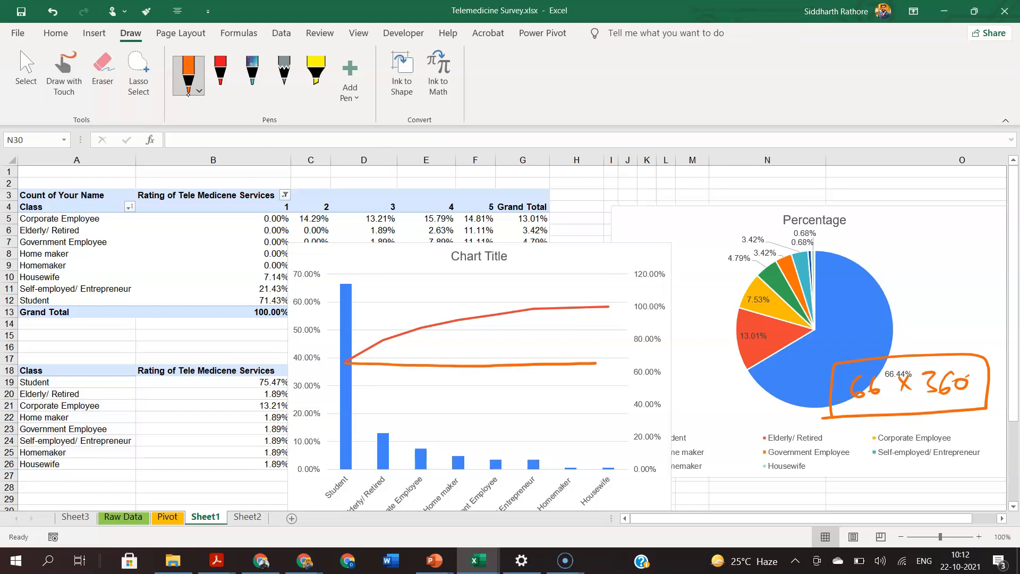
pyautogui.scroll(-5, 478, 319)
pyautogui.click(52, 11)
# Change the pen colour to magenta and draw three horizontal ink arrows from the CP line toward the secondary axis.
pyautogui.click(190, 95)
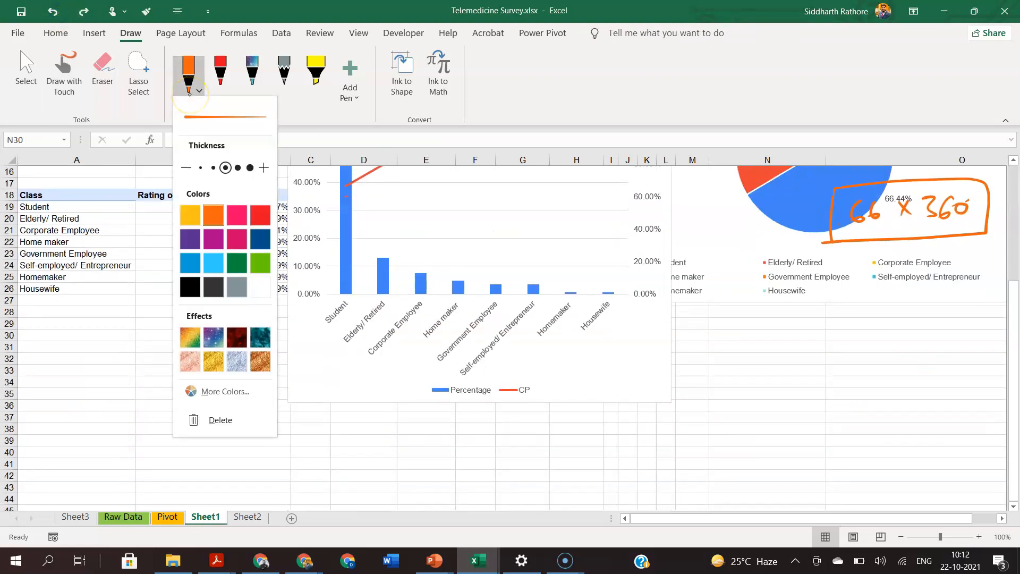
pyautogui.click(216, 242)
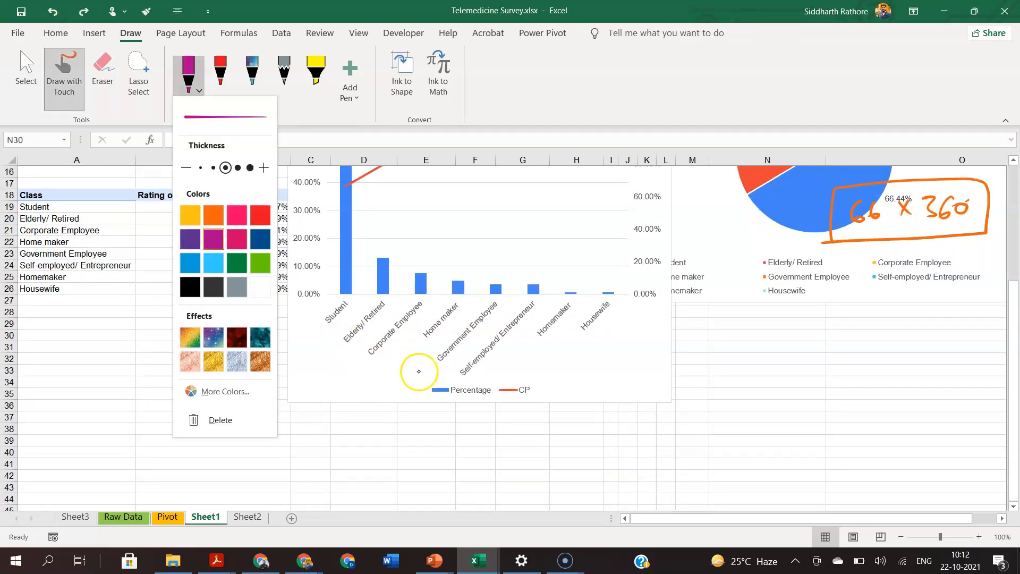
pyautogui.click(402, 461)
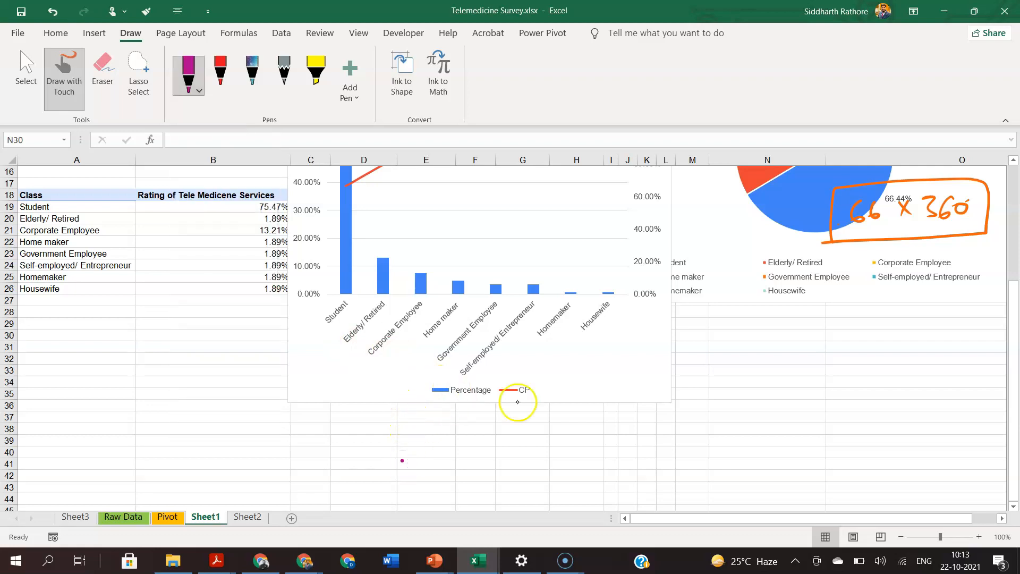
pyautogui.moveTo(1018, 300); pyautogui.dragTo(1004, 221)
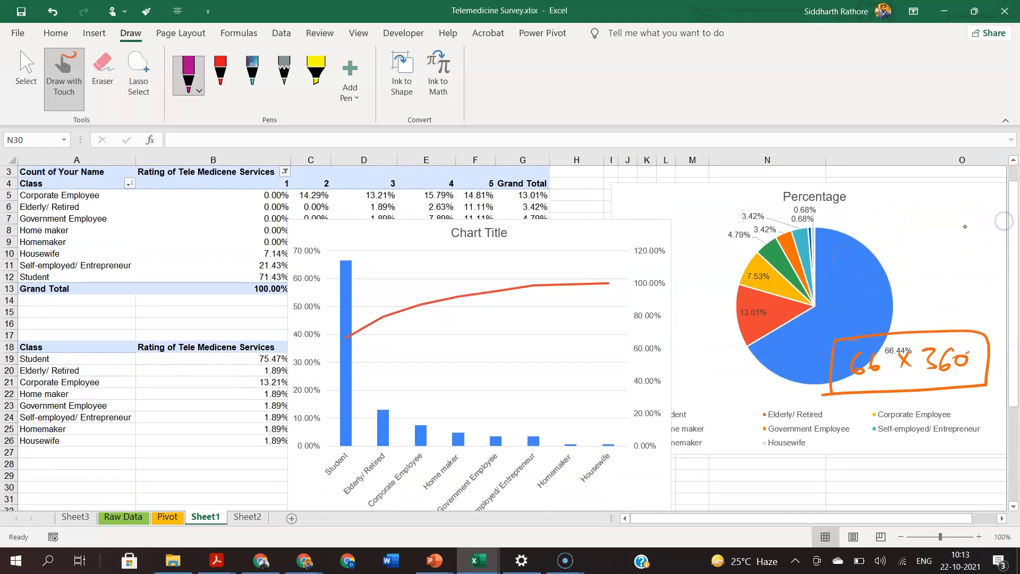
pyautogui.moveTo(346, 338); pyautogui.dragTo(583, 346)
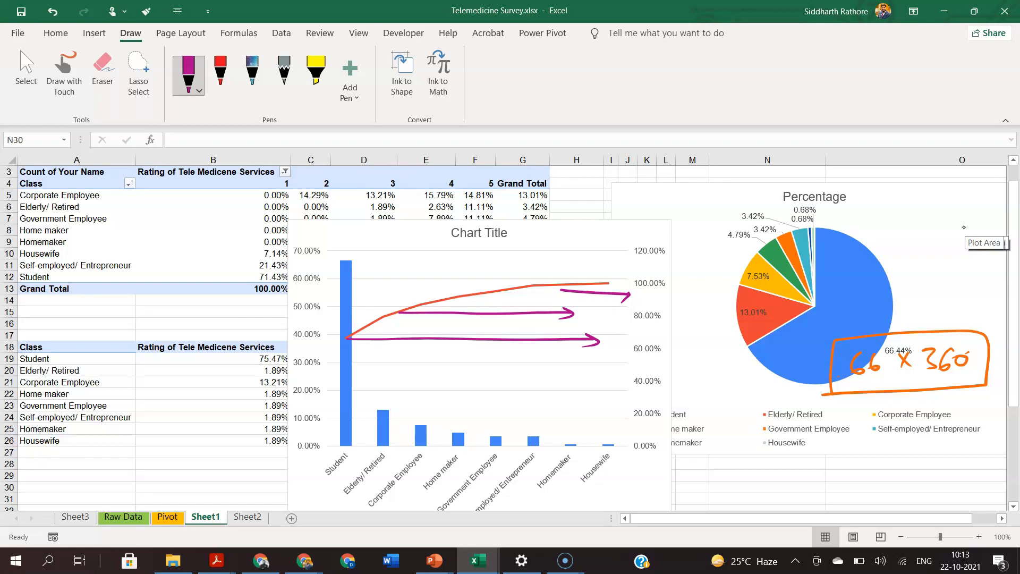
# Set the maximum bound of the chart's primary vertical axis to 1.
pyautogui.click(95, 34)
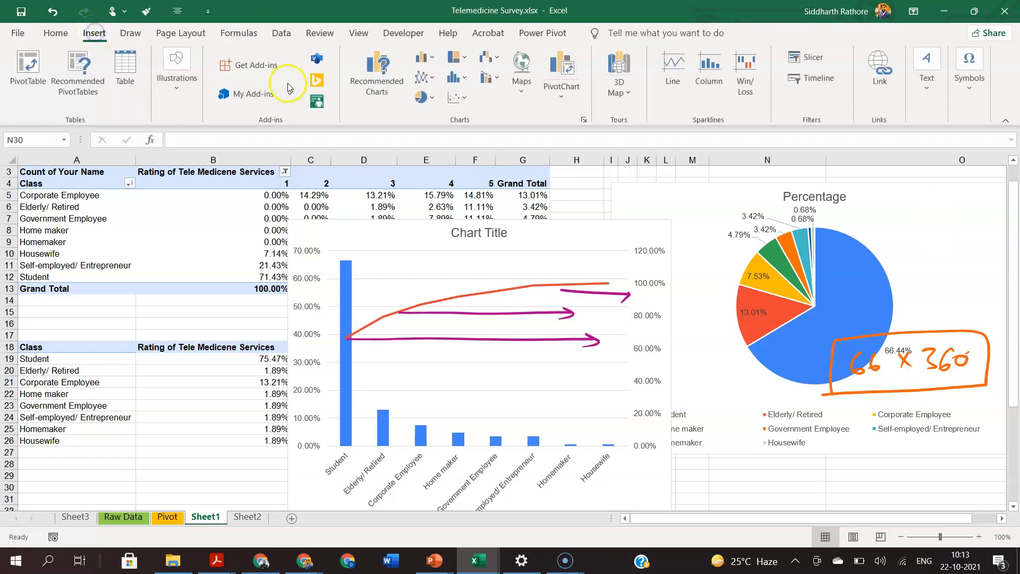
pyautogui.click(374, 80)
pyautogui.click(513, 316)
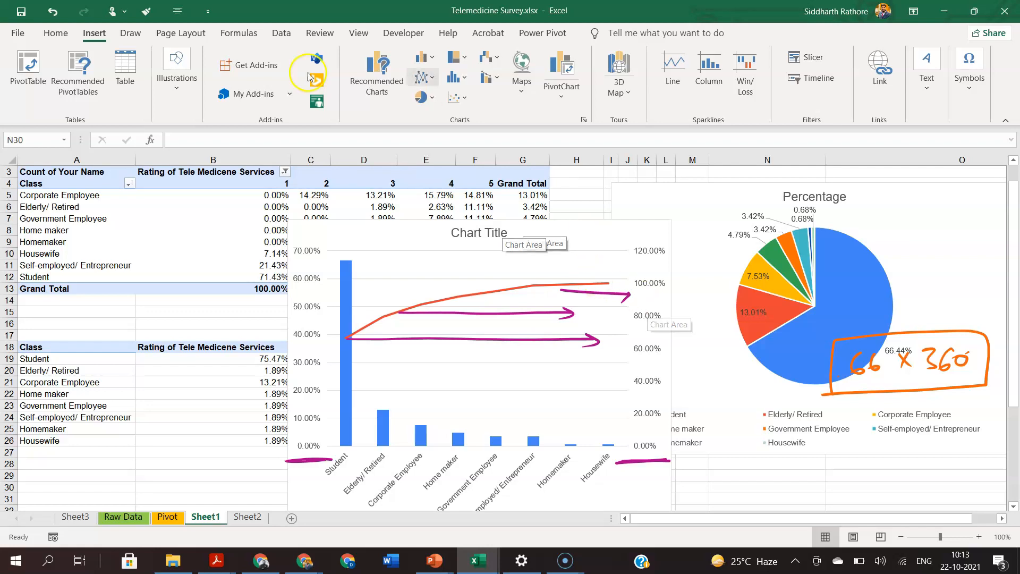
pyautogui.click(304, 324)
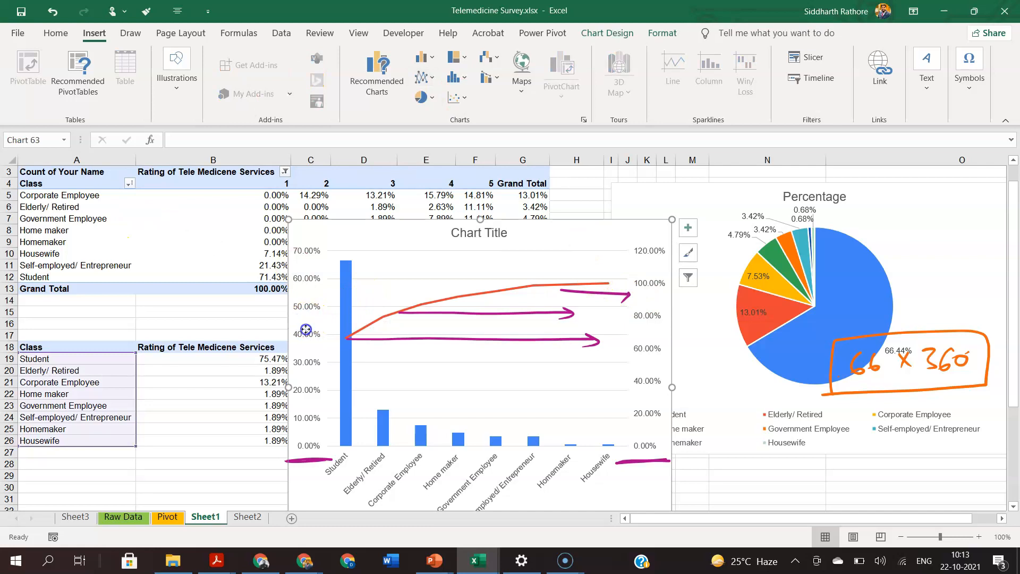
pyautogui.click(305, 332)
pyautogui.rightClick(303, 336)
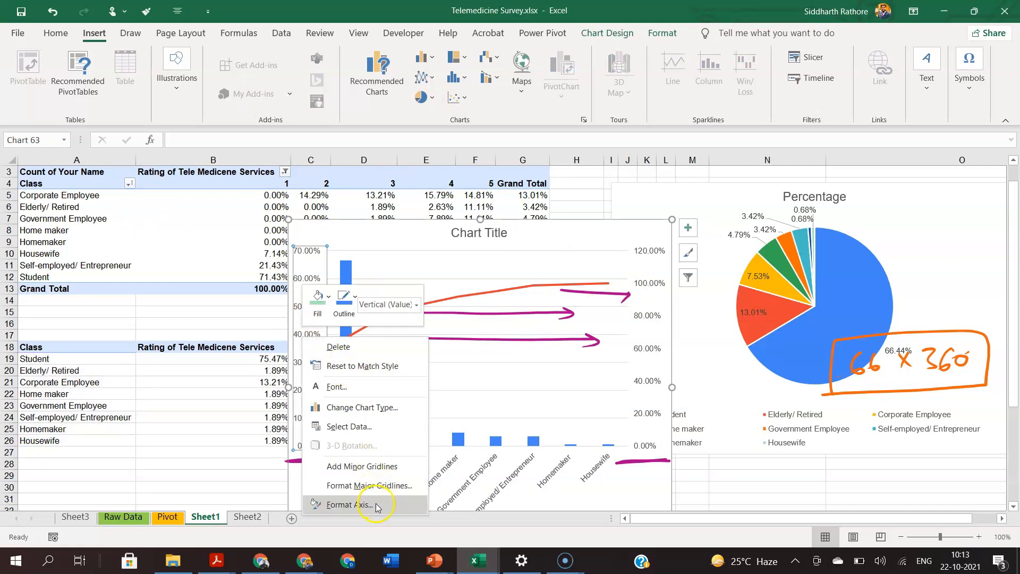
pyautogui.click(351, 505)
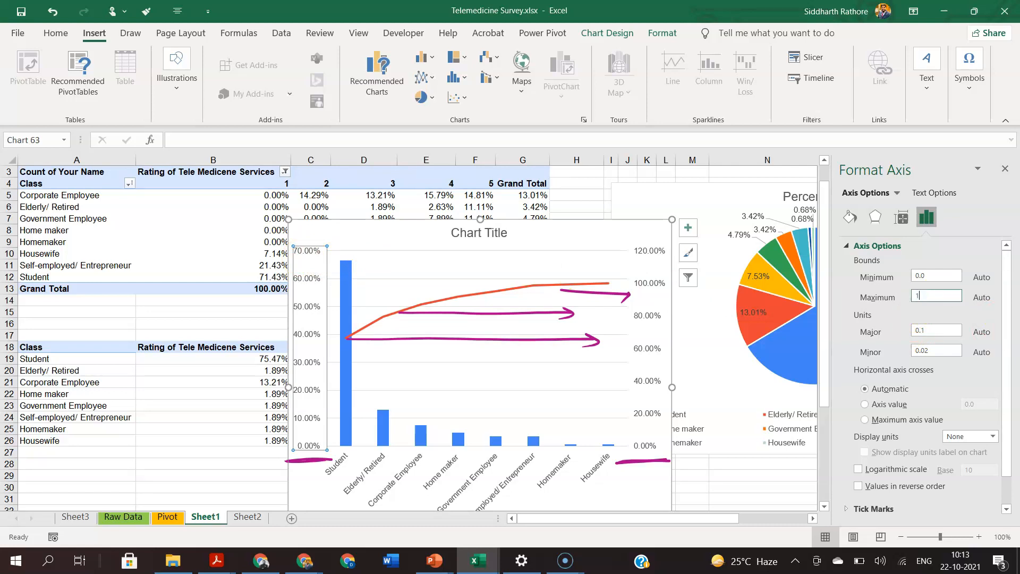
pyautogui.click(715, 474)
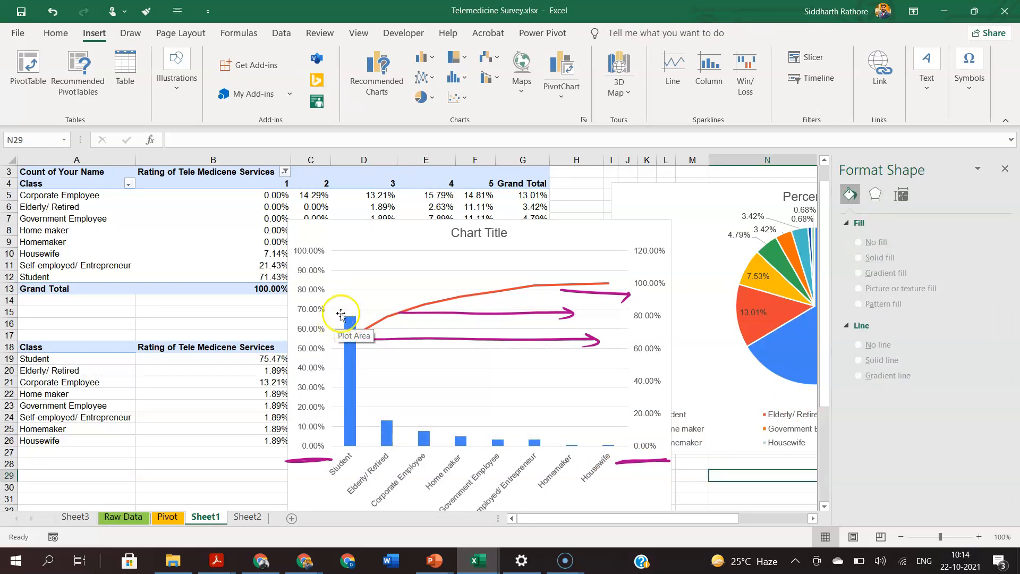
# Set the maximum bound of the chart's secondary vertical axis to 100%, matching the primary axis.
pyautogui.click(649, 356)
pyautogui.rightClick(650, 350)
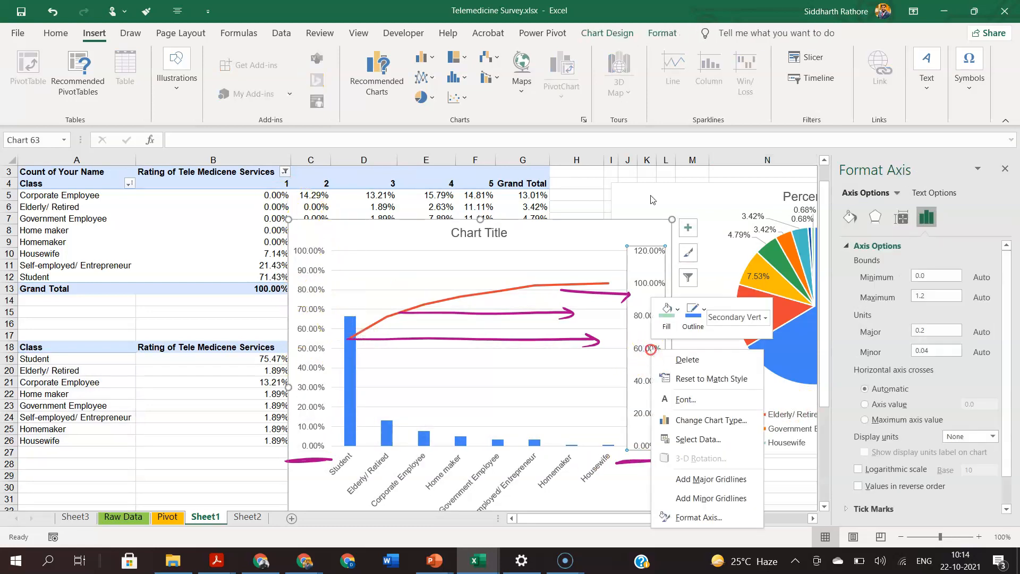
pyautogui.click(934, 297)
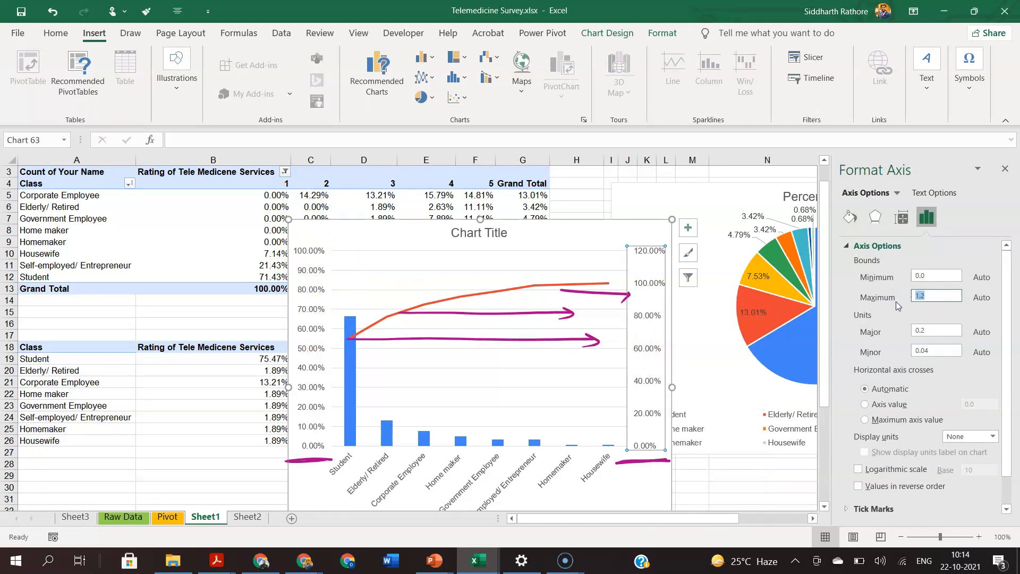
pyautogui.click(693, 486)
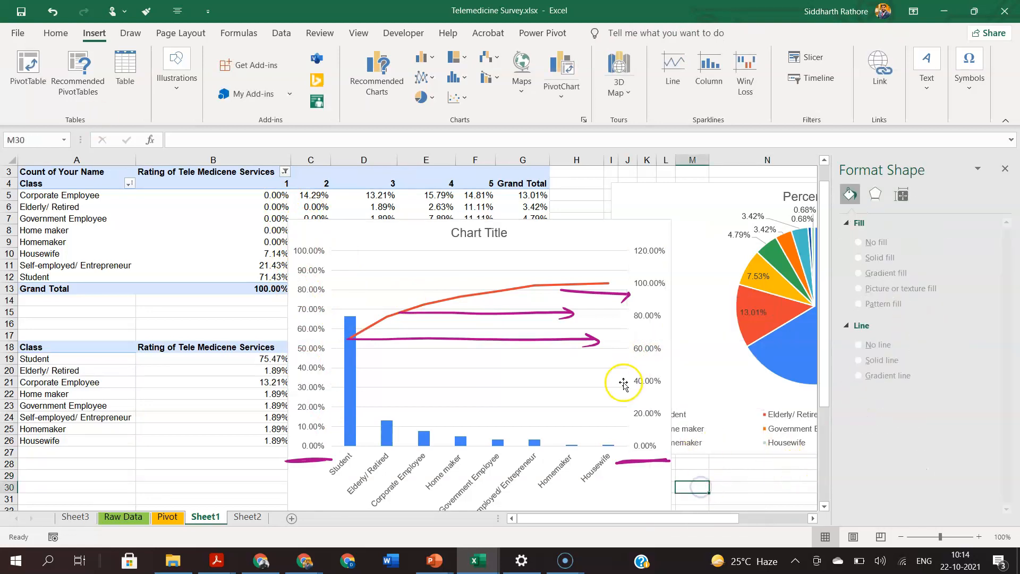
pyautogui.scroll(1, 584, 343)
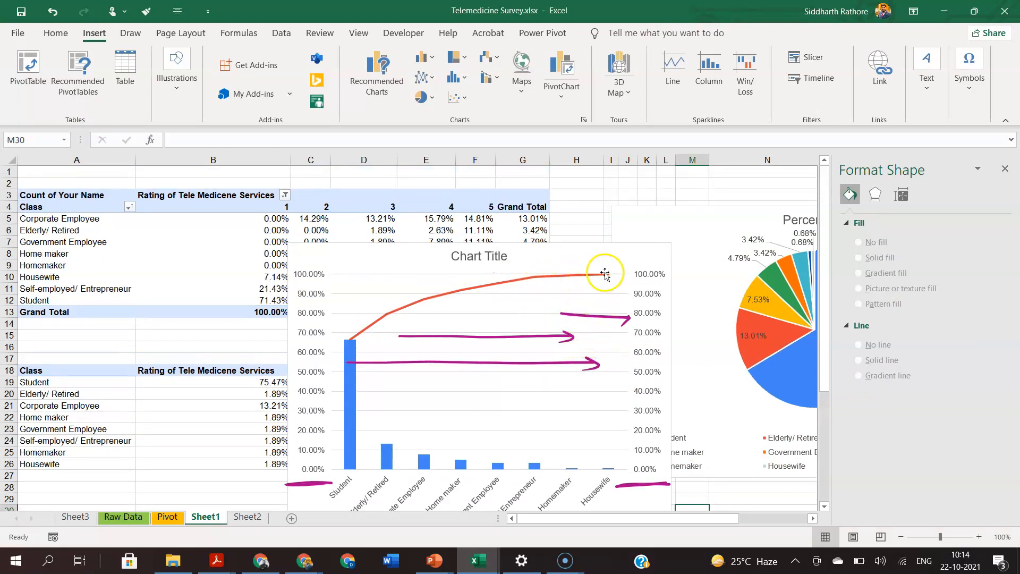
# Add data labels at the Outside End position to the Pareto chart of survey respondent classes.
pyautogui.rightClick(623, 291)
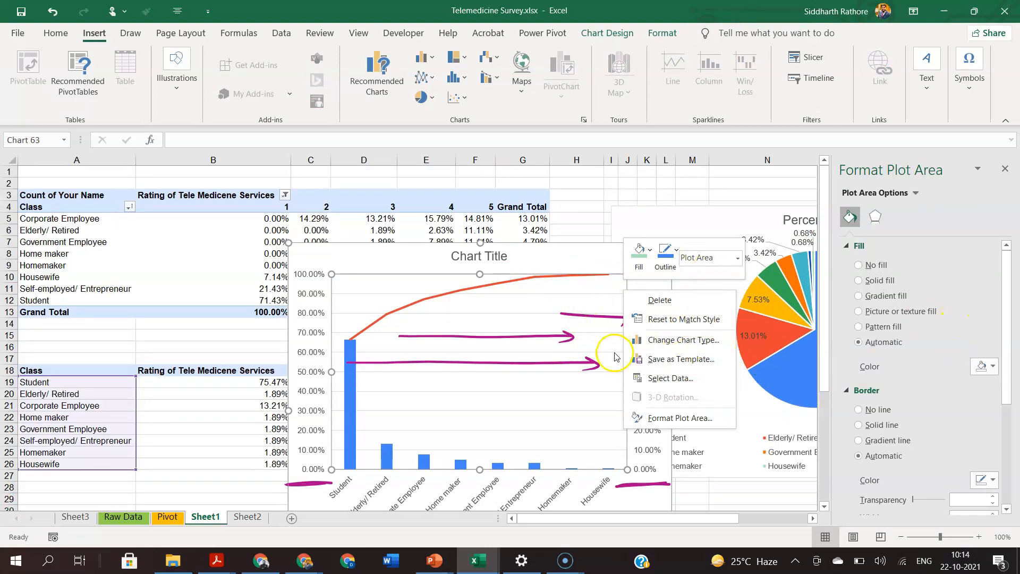
pyautogui.click(590, 312)
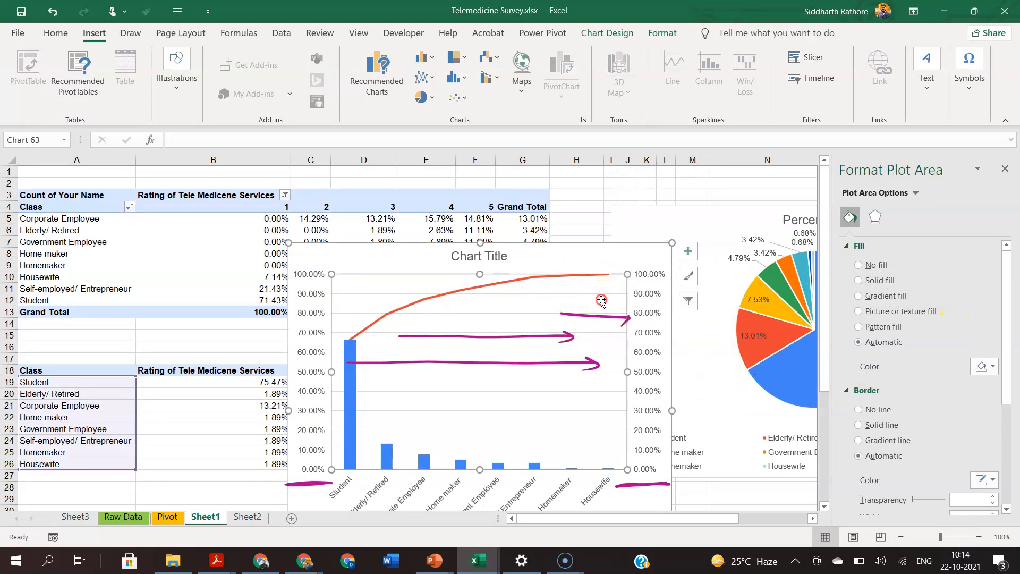
pyautogui.rightClick(605, 298)
pyautogui.click(707, 291)
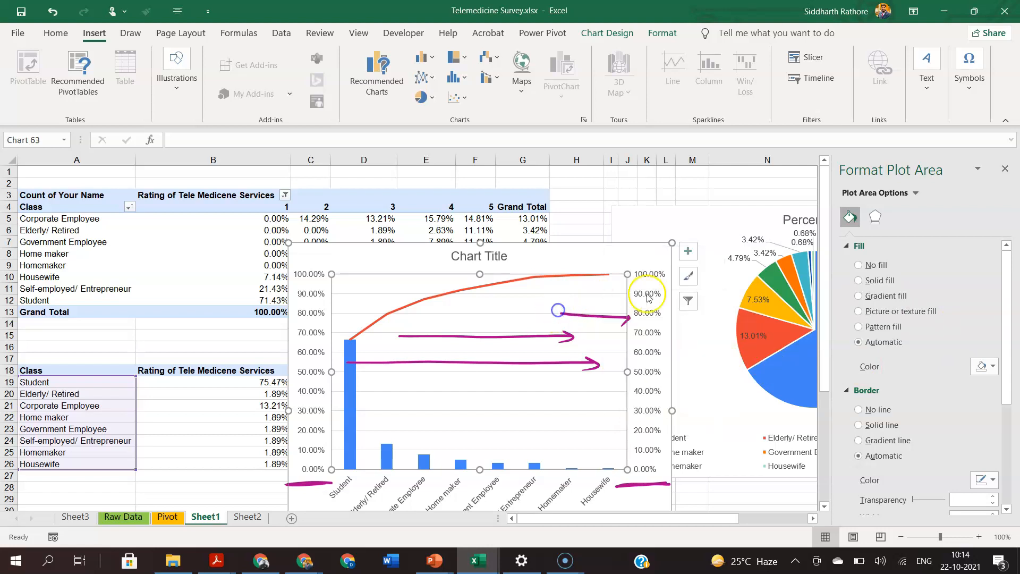
pyautogui.click(687, 250)
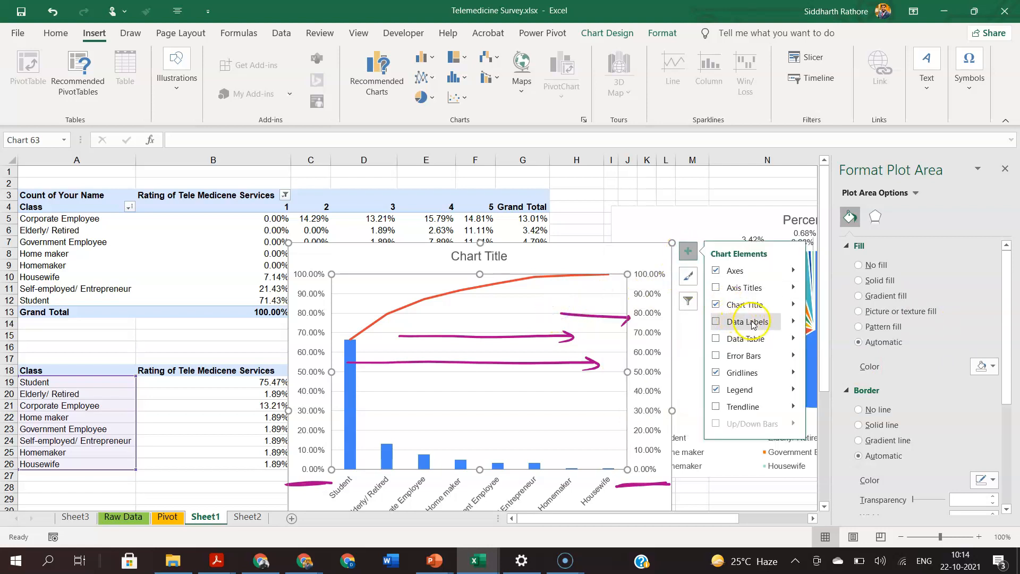
pyautogui.click(792, 321)
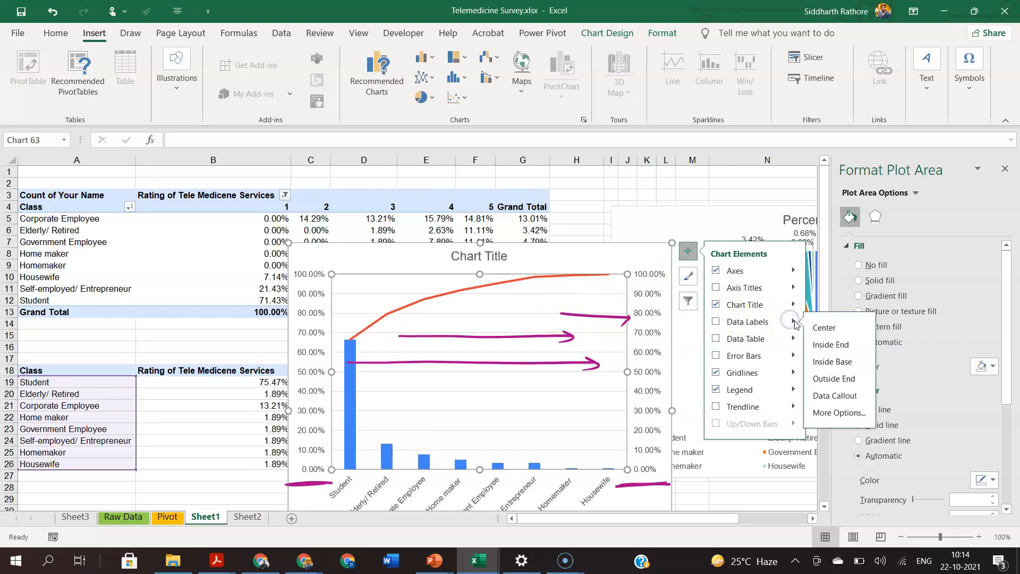
pyautogui.click(832, 384)
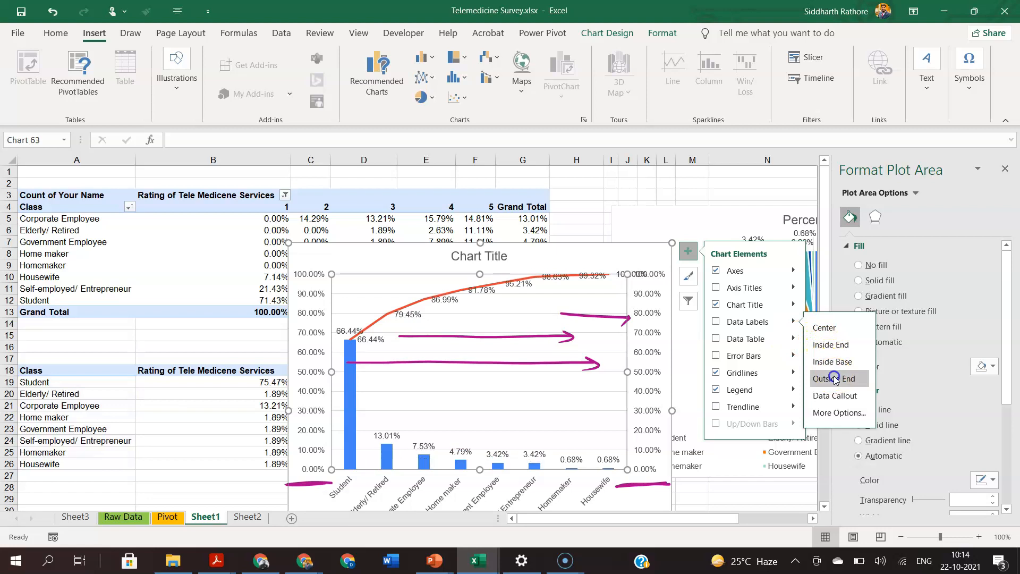
pyautogui.click(834, 379)
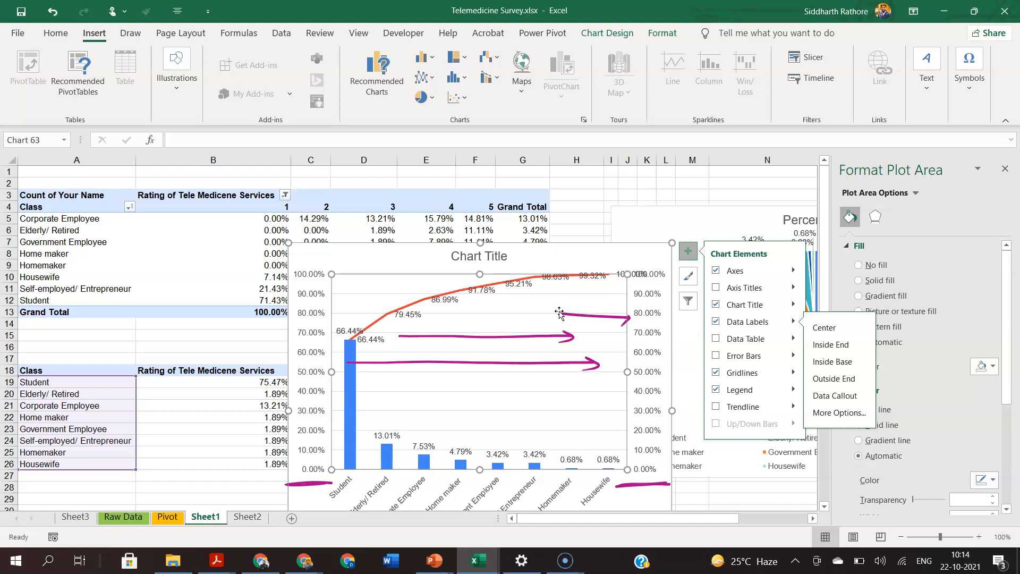
# Switch to the Pareto.xlsx workbook and check the source range of the chart on the SummaryTable sheet.
pyautogui.click(478, 559)
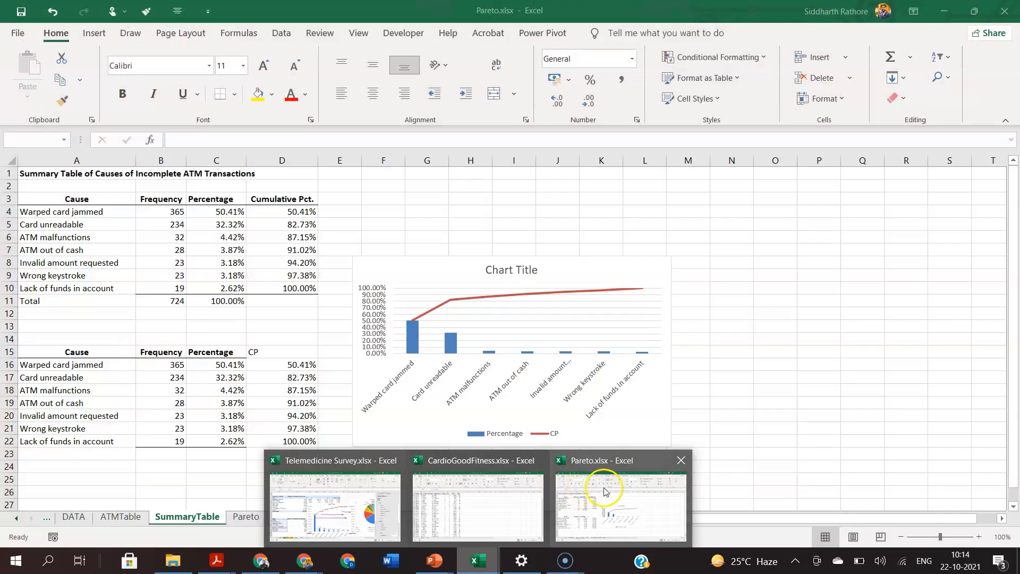
pyautogui.click(609, 490)
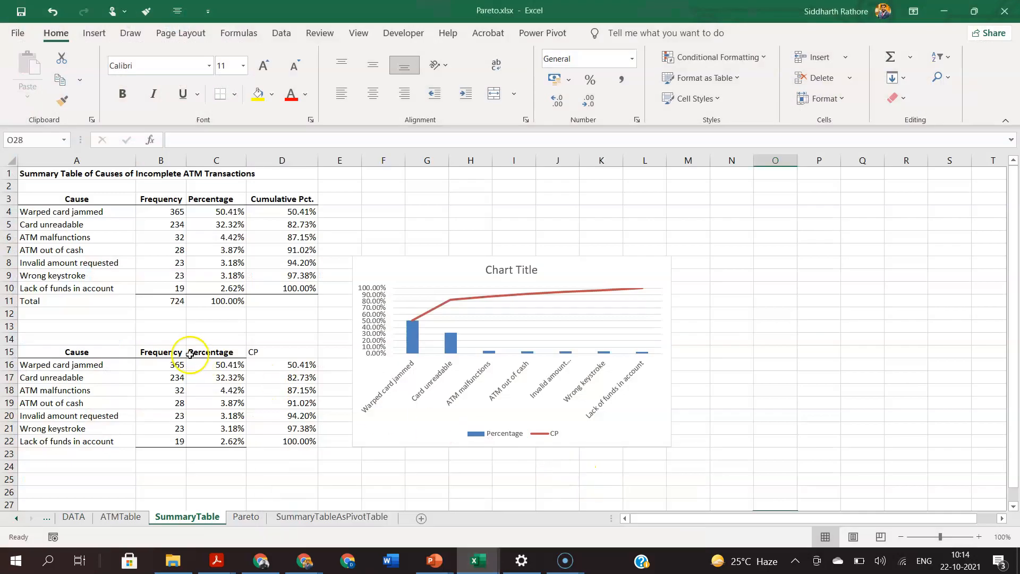
pyautogui.click(85, 518)
pyautogui.click(115, 518)
pyautogui.click(174, 518)
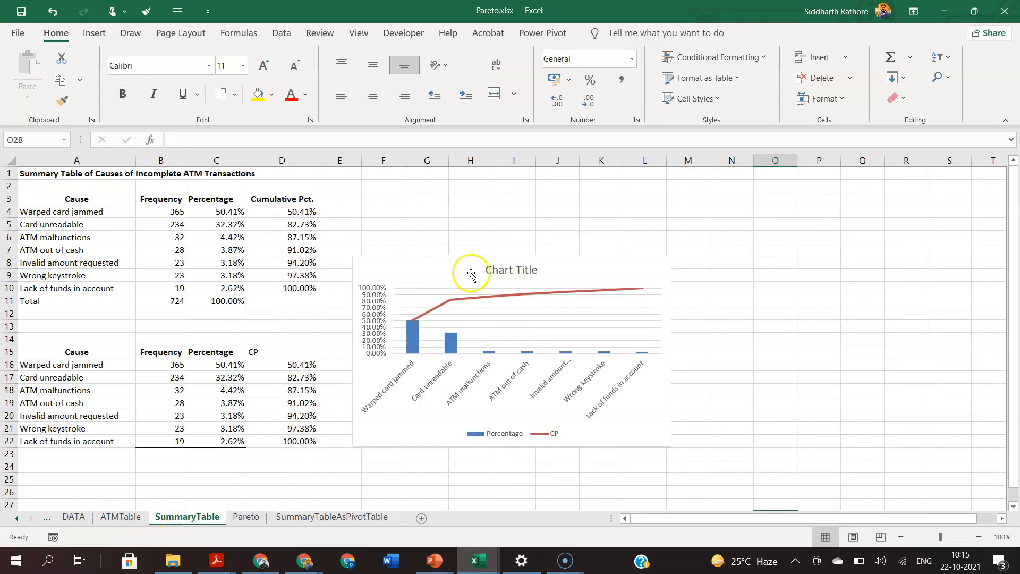
pyautogui.click(467, 272)
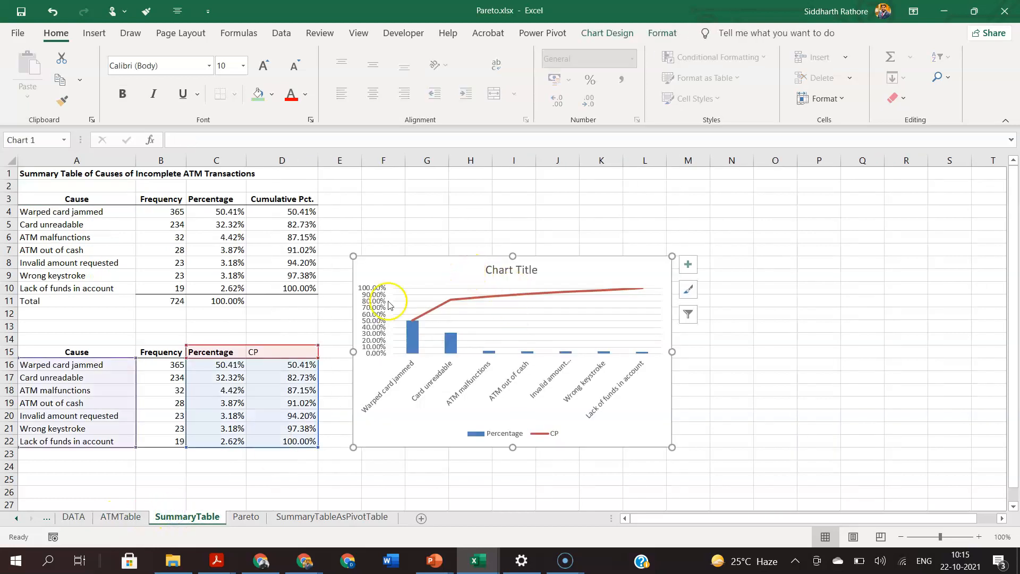
pyautogui.click(292, 338)
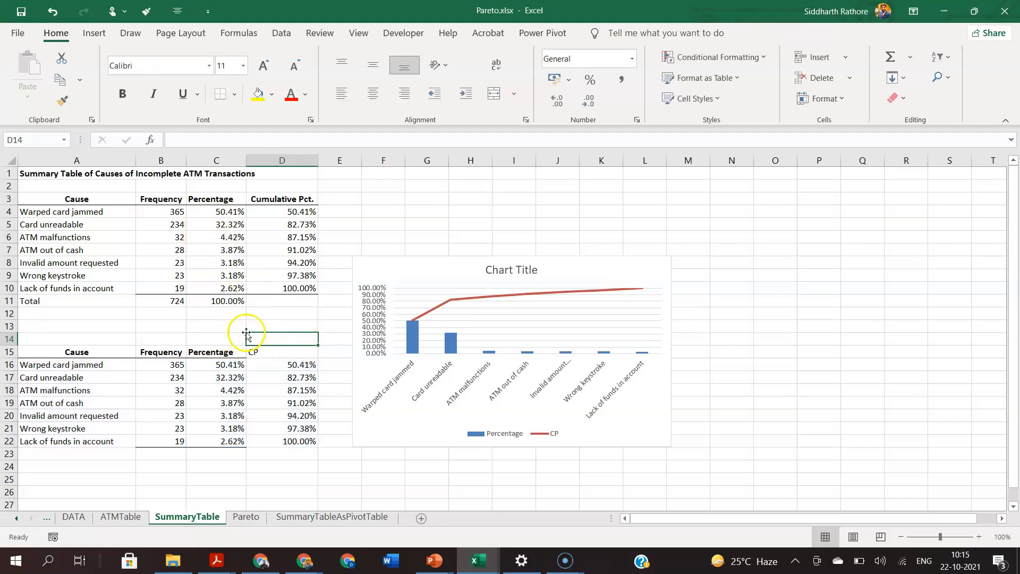
# Clear the duplicate cause table in A15:D22 of the SummaryTable sheet and delete the chart built from it.
pyautogui.moveTo(107, 351); pyautogui.dragTo(316, 443)
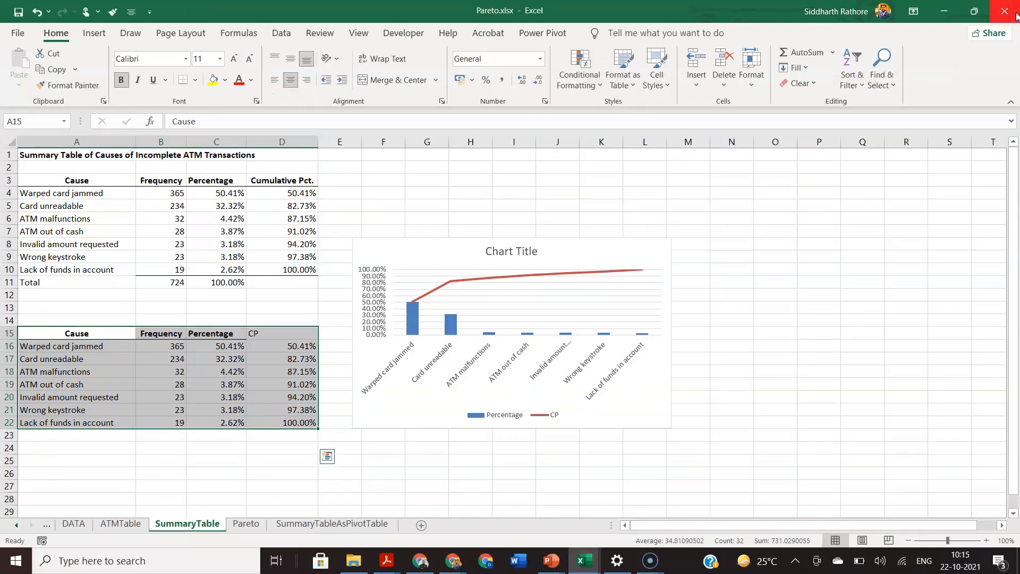
pyautogui.press('Delete')
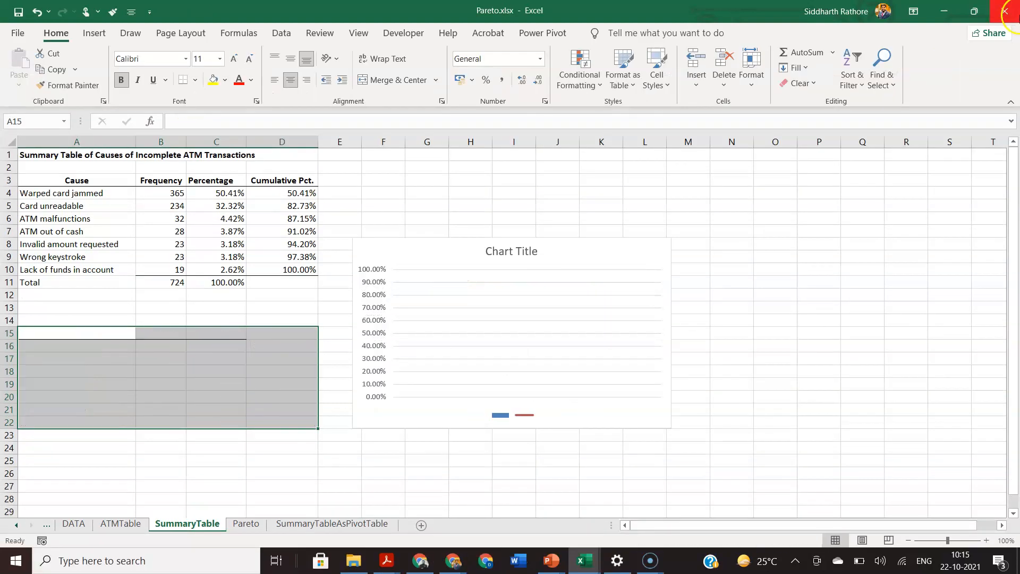
pyautogui.click(449, 262)
pyautogui.press('Delete')
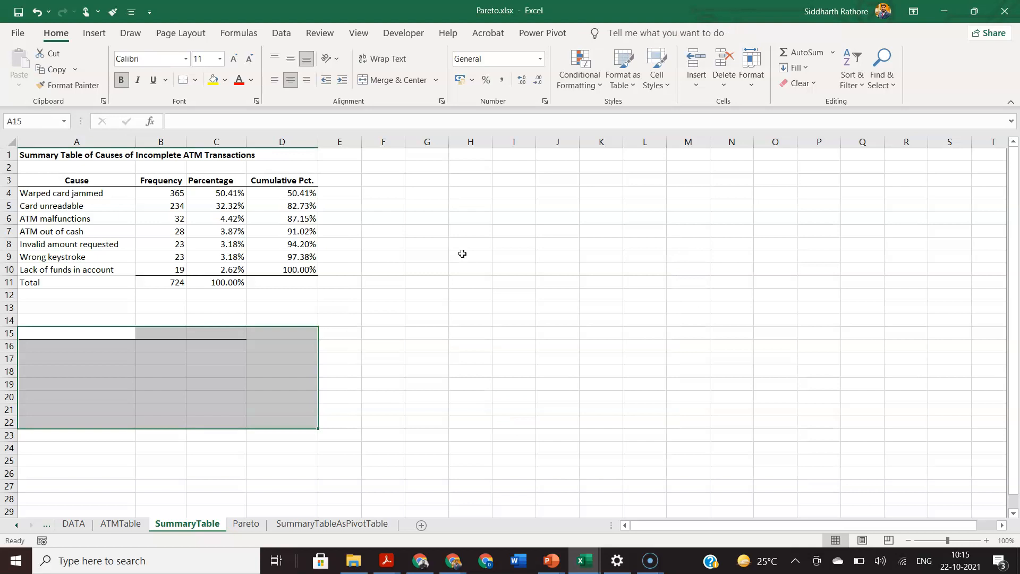
pyautogui.click(444, 262)
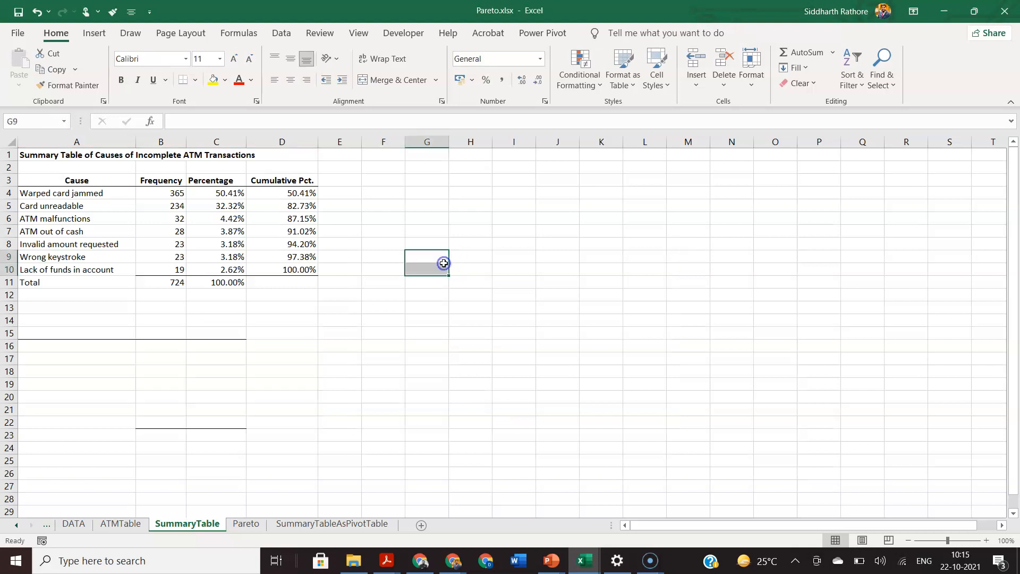
# Review the ATM transaction causes across the DATA, ATMTable, SummaryTable, Pareto and SummaryTableAsPivotTable sheets.
pyautogui.click(77, 523)
pyautogui.click(120, 523)
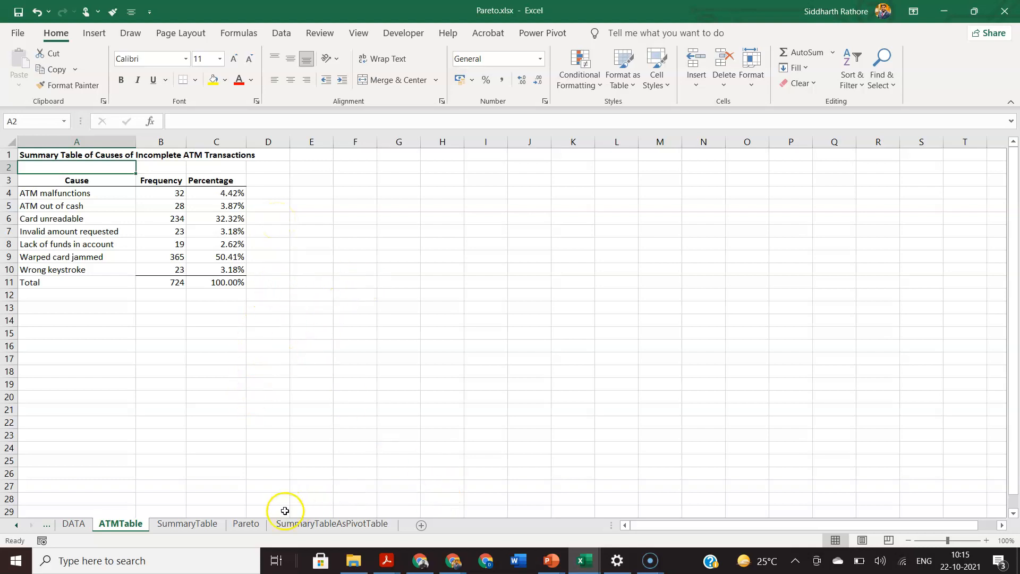
pyautogui.click(235, 525)
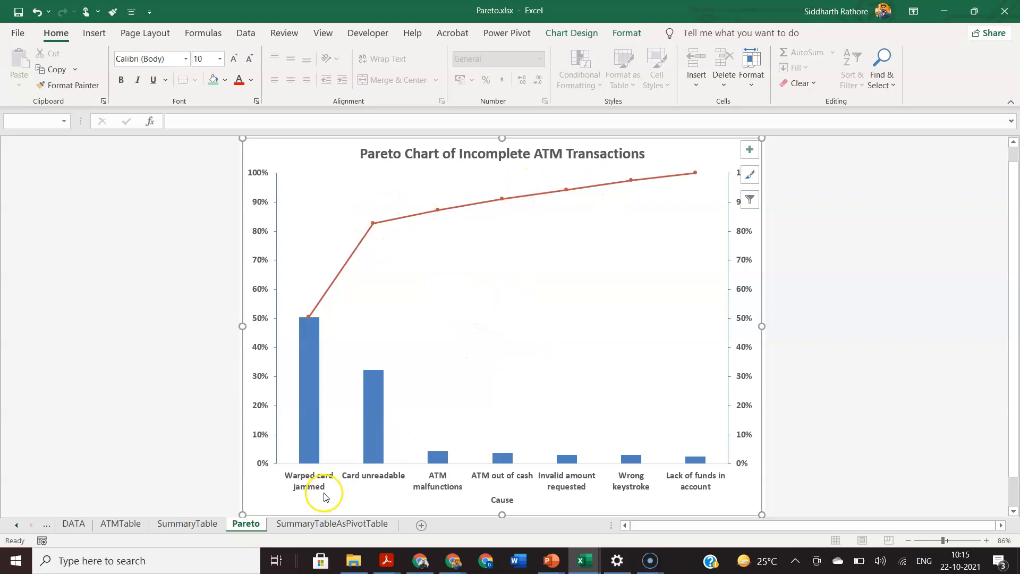
pyautogui.click(320, 524)
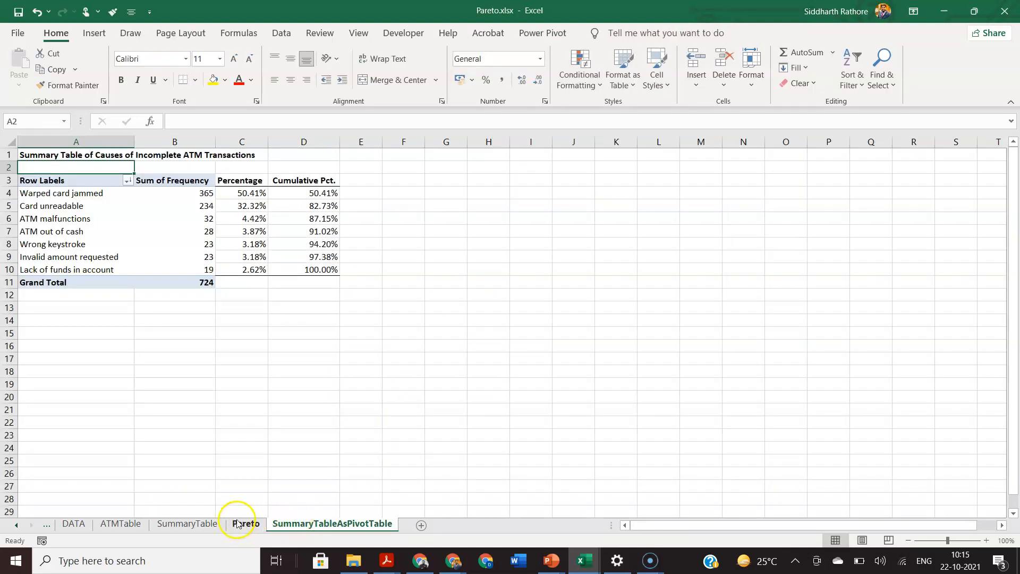
pyautogui.click(197, 524)
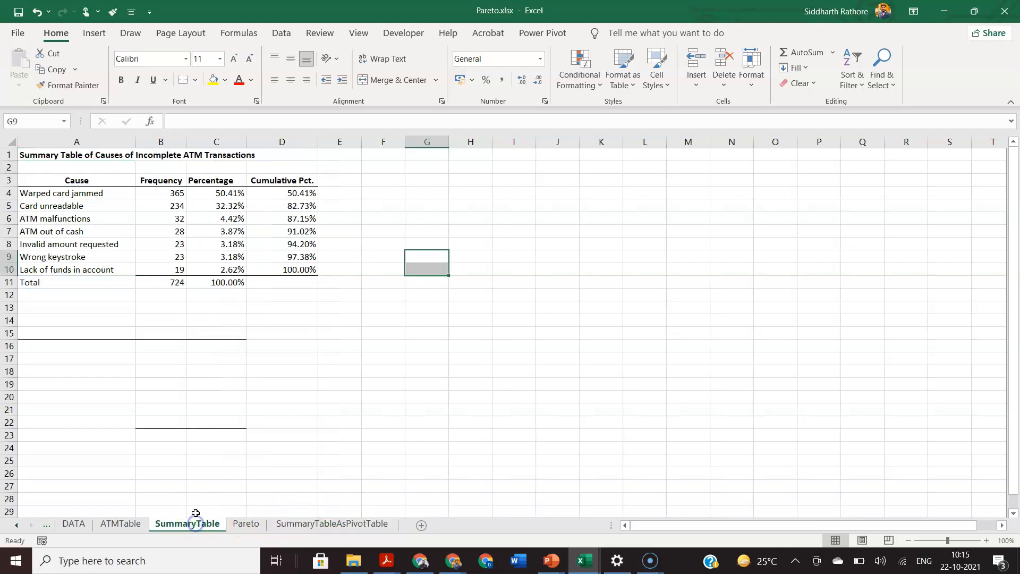
pyautogui.click(126, 523)
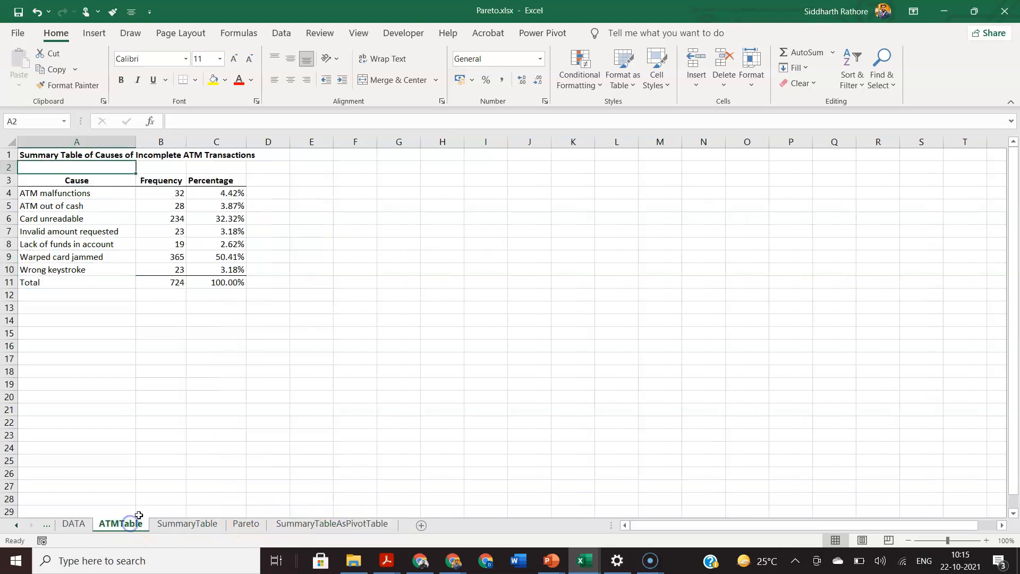
pyautogui.click(74, 524)
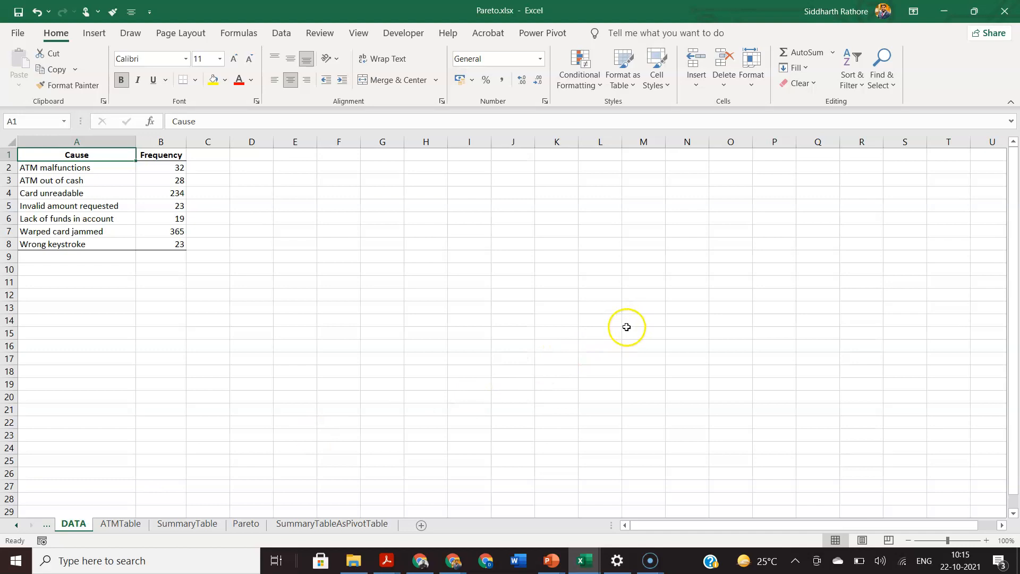
pyautogui.click(120, 525)
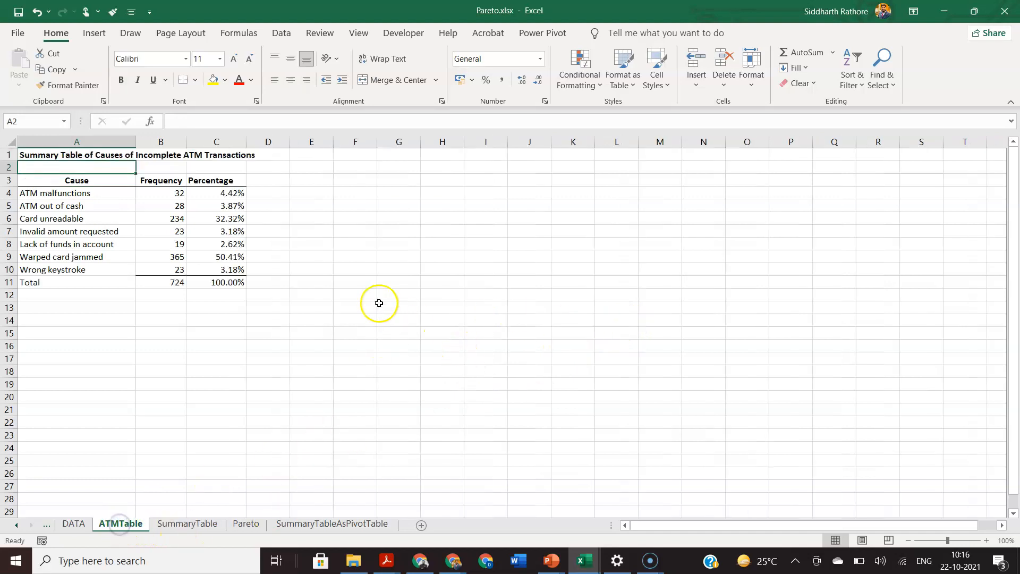